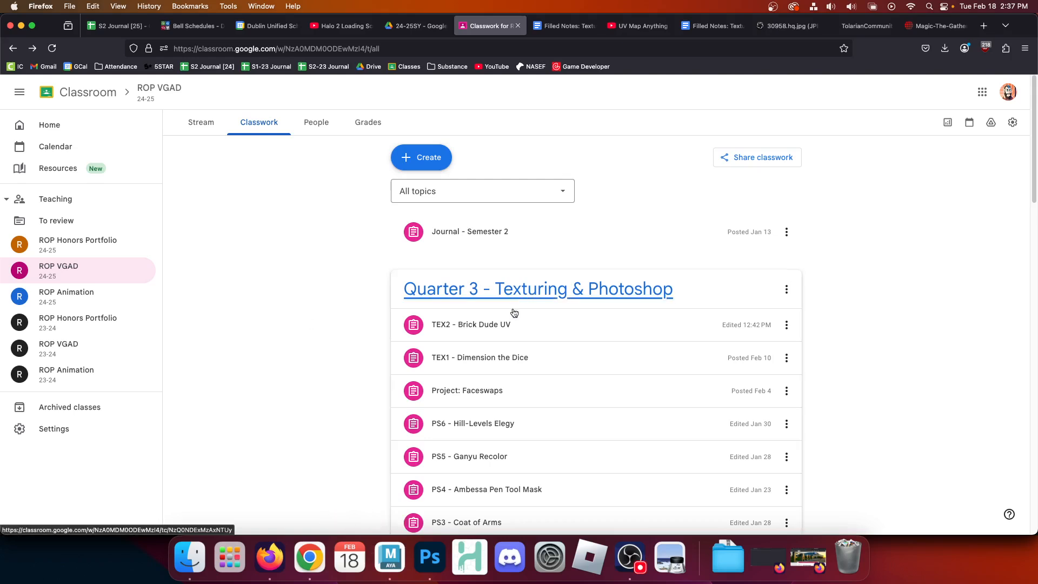
Download TEX2_BrickDude.zip from the TEX2 - Brick Dude UV assignment, opening the archive in its own window first.
{"action": "left_click", "coordinate": [473, 333]}
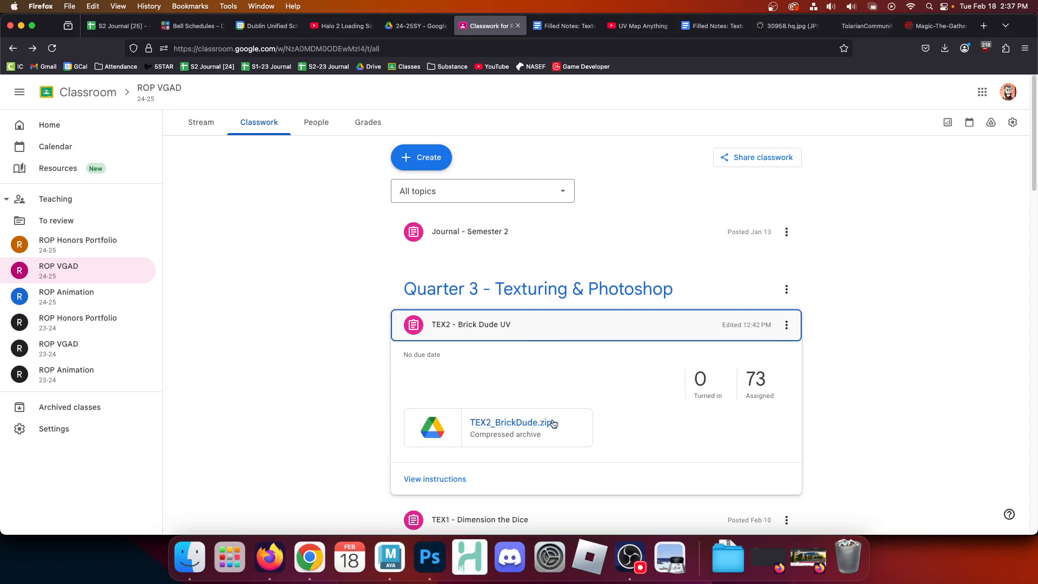
{"action": "left_click", "coordinate": [511, 422]}
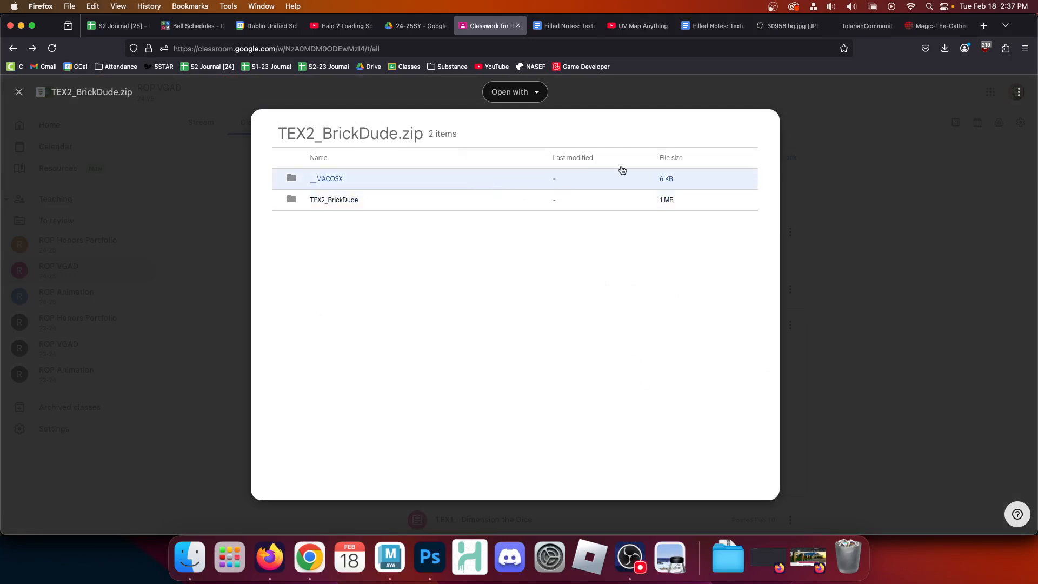
{"action": "left_click", "coordinate": [1018, 92]}
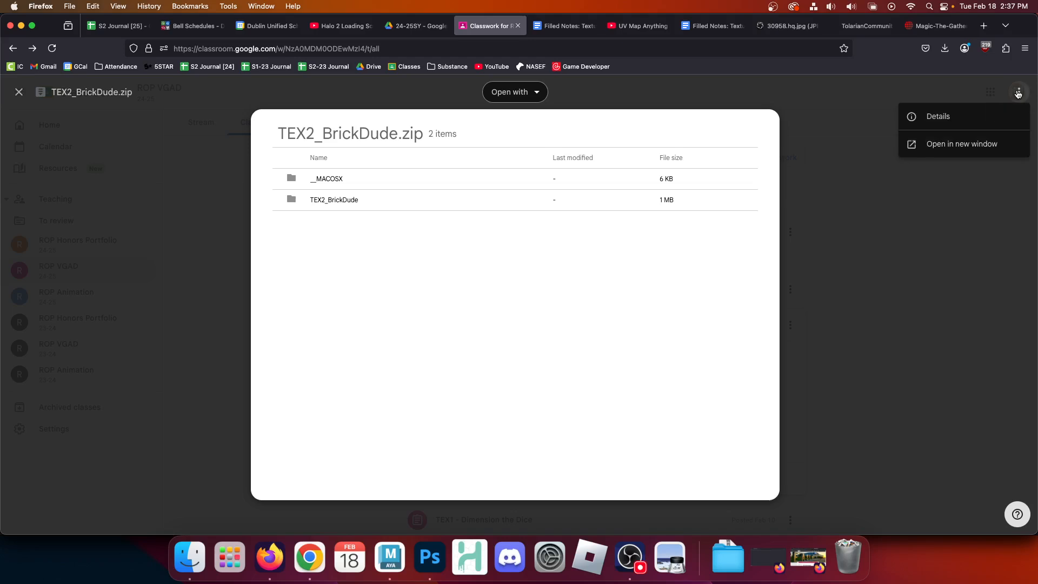
{"action": "left_click", "coordinate": [950, 145]}
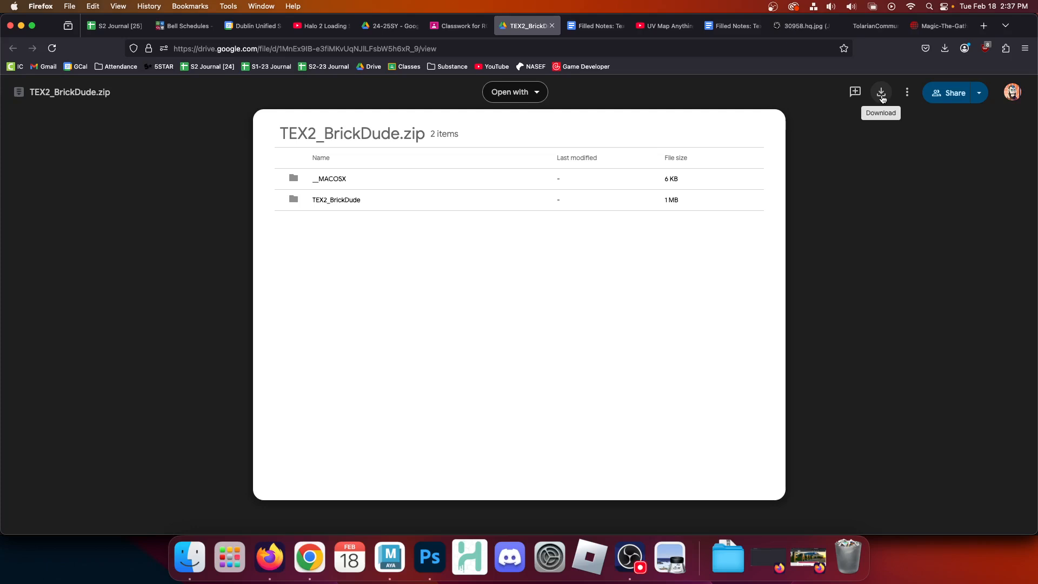
{"action": "left_click", "coordinate": [882, 96]}
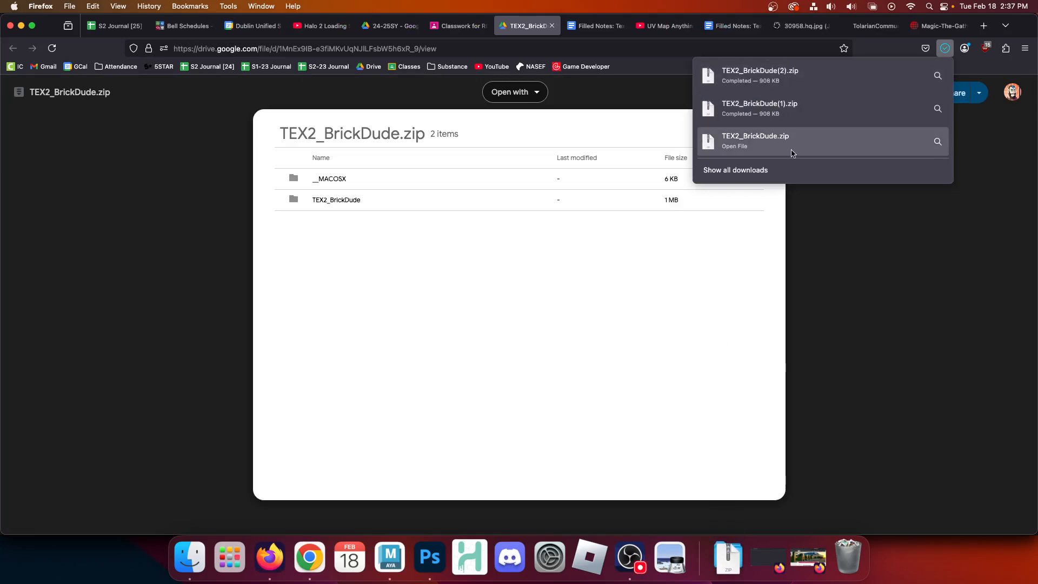
Extract TEX2_BrickDude(2).zip in the Finder's Downloads folder and look through the extracted project's subfolders.
{"action": "left_click", "coordinate": [188, 559]}
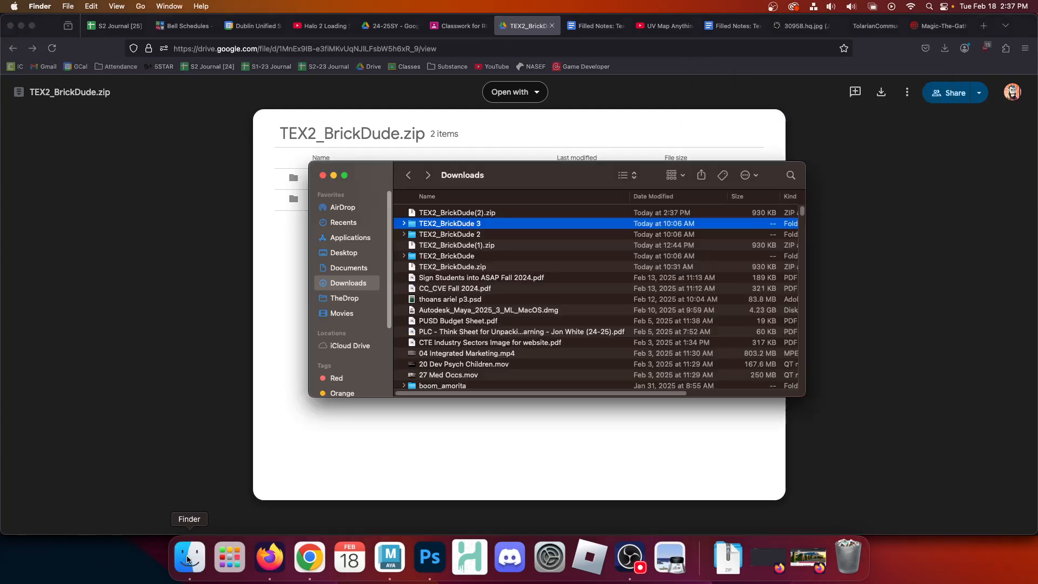
{"action": "double_click", "coordinate": [482, 214]}
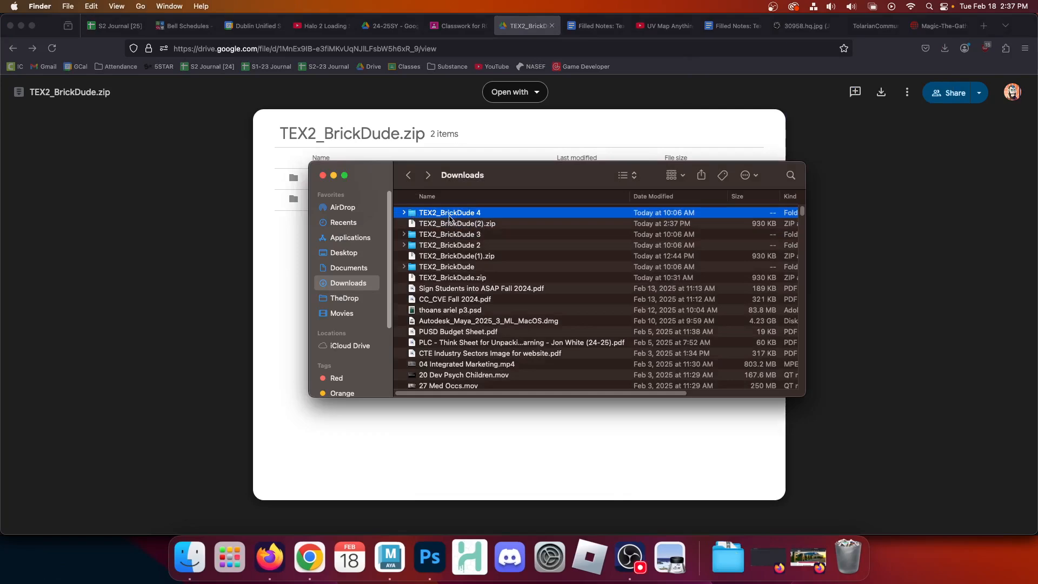
{"action": "left_click", "coordinate": [405, 213]}
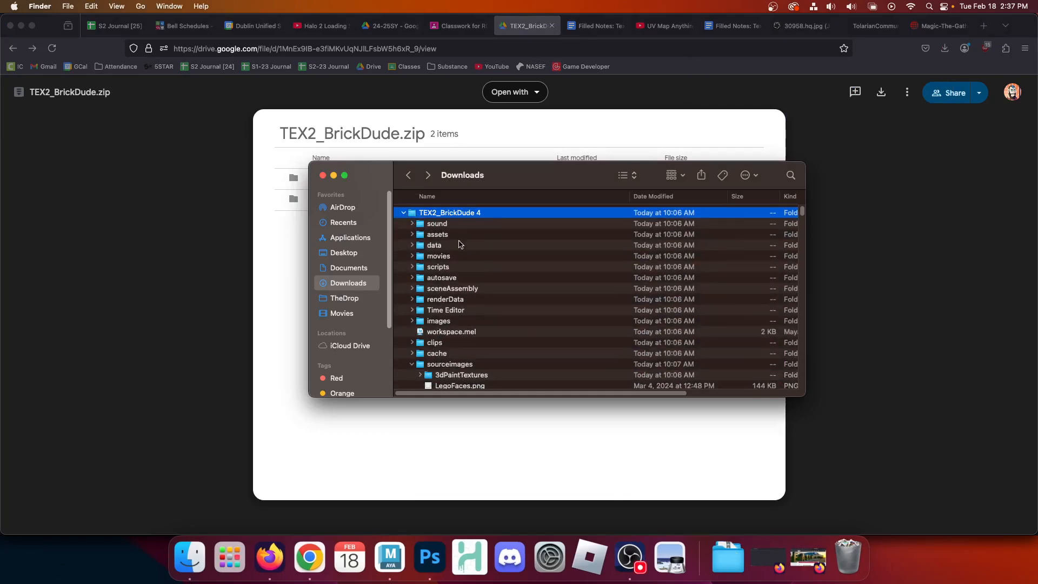
{"action": "scroll", "coordinate": [468, 241], "scroll_direction": "down", "scroll_amount": 3}
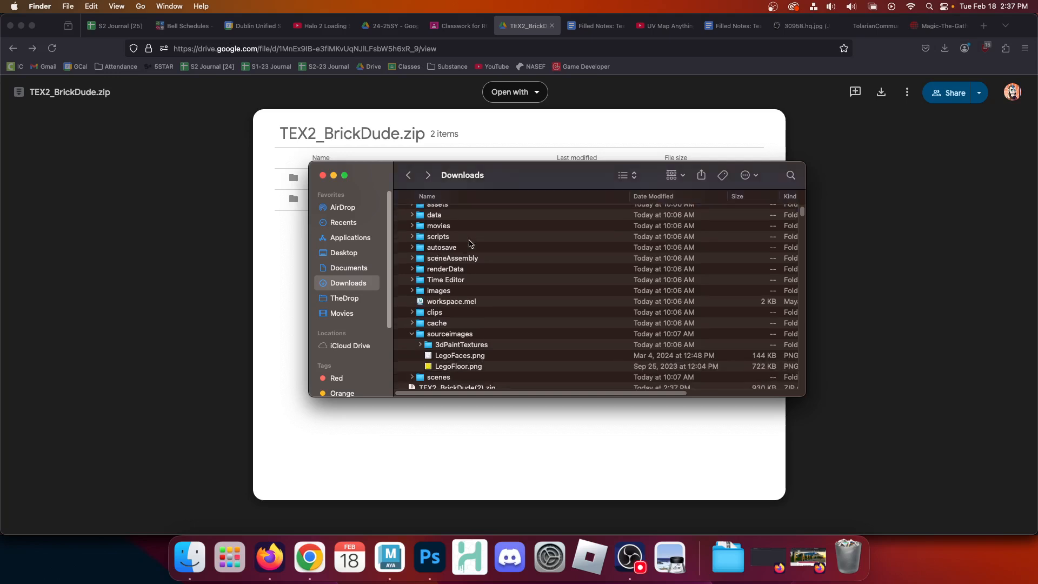
{"action": "scroll", "coordinate": [468, 241], "scroll_direction": "up", "scroll_amount": 3}
{"action": "left_click", "coordinate": [405, 212]}
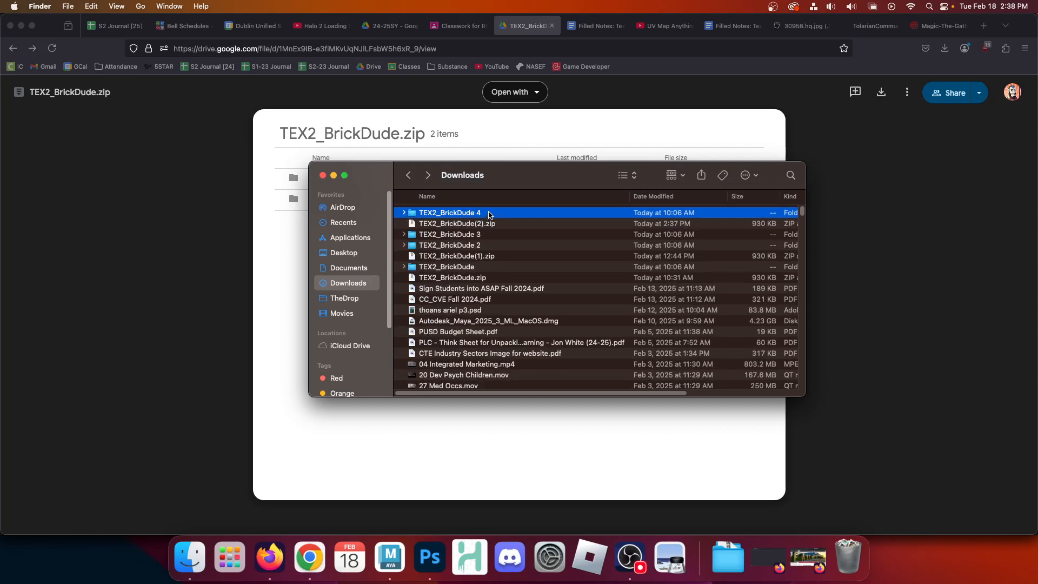
{"action": "left_click", "coordinate": [405, 213]}
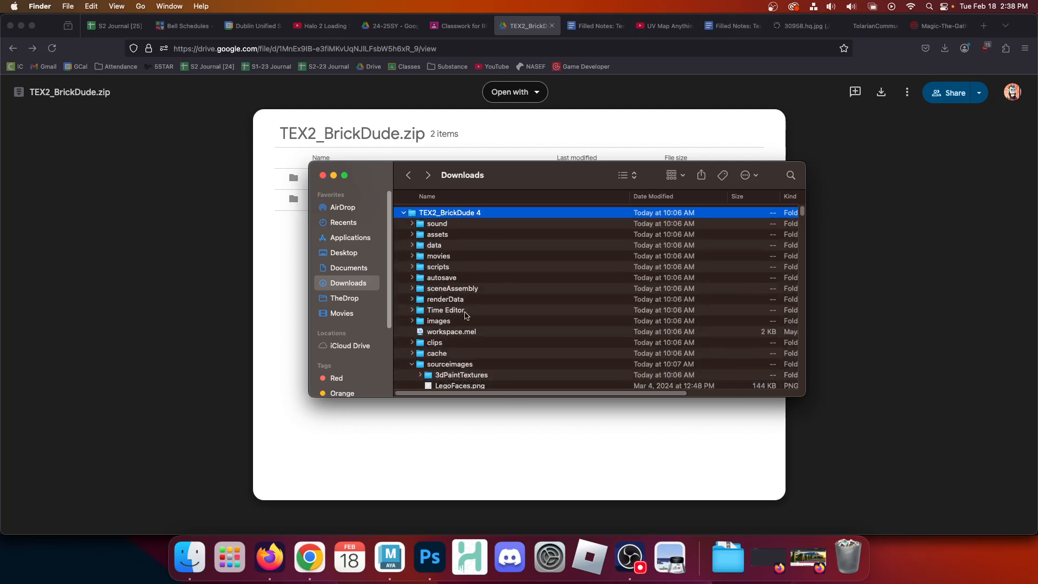
Open the extracted TEX2_BrickDude 4 folder and enlarge and reposition its window to list all its contents.
{"action": "double_click", "coordinate": [473, 214]}
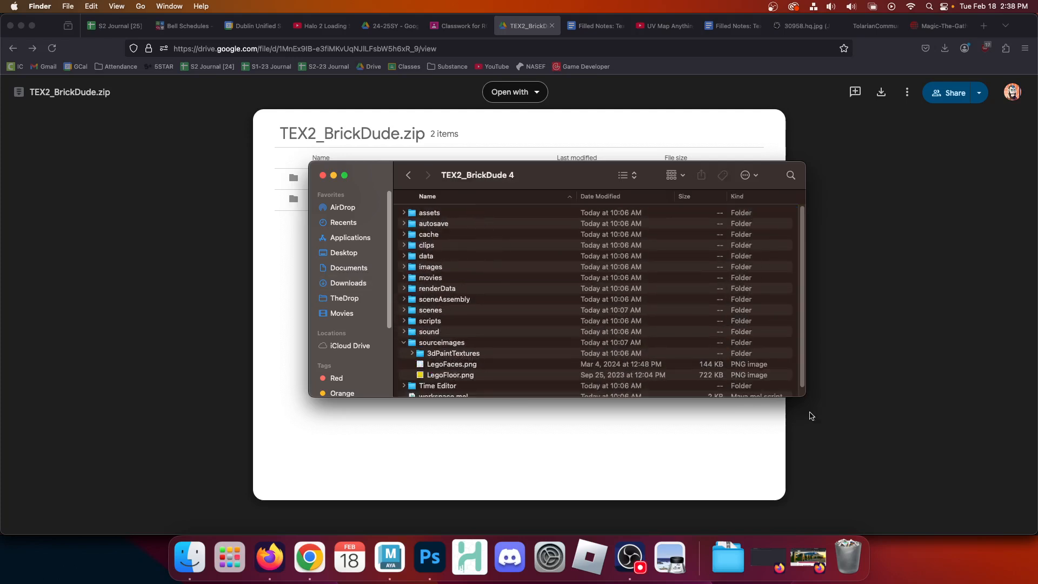
{"action": "left_click_drag", "start_coordinate": [805, 397], "coordinate": [824, 487]}
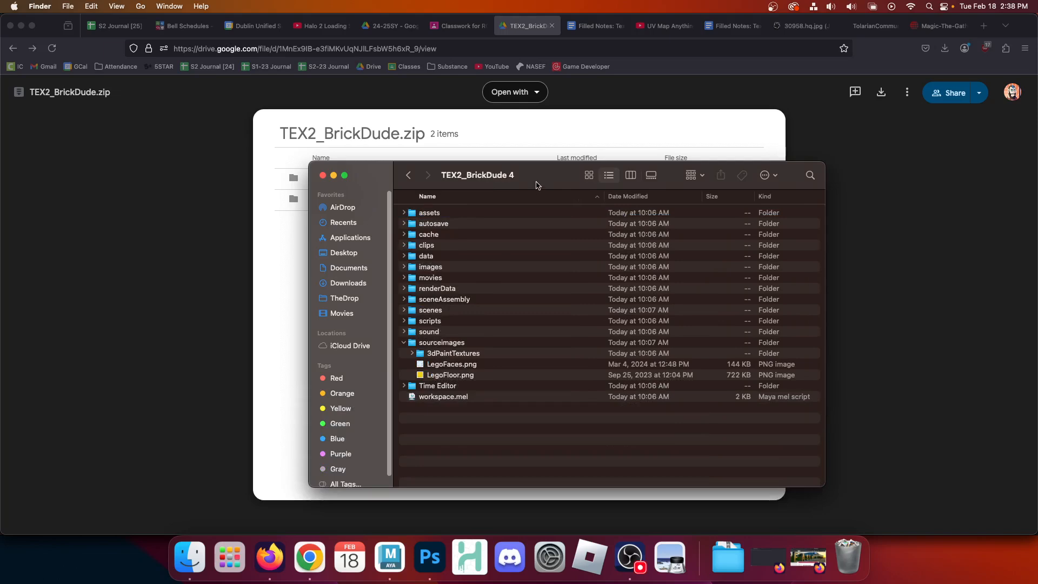
{"action": "left_click_drag", "start_coordinate": [536, 186], "coordinate": [479, 168]}
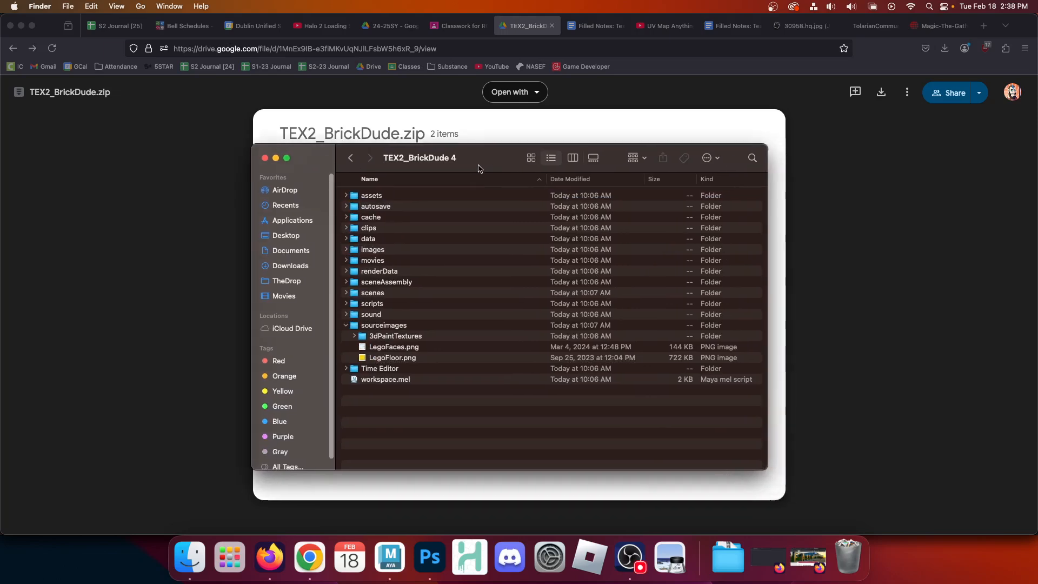
Preview LegoFaces.png and LegoFloor.png in the sourceimages folder, and locate the TEX2LegoDude.mb scene in the scenes folder.
{"action": "left_click", "coordinate": [387, 348]}
{"action": "key", "text": "space"}
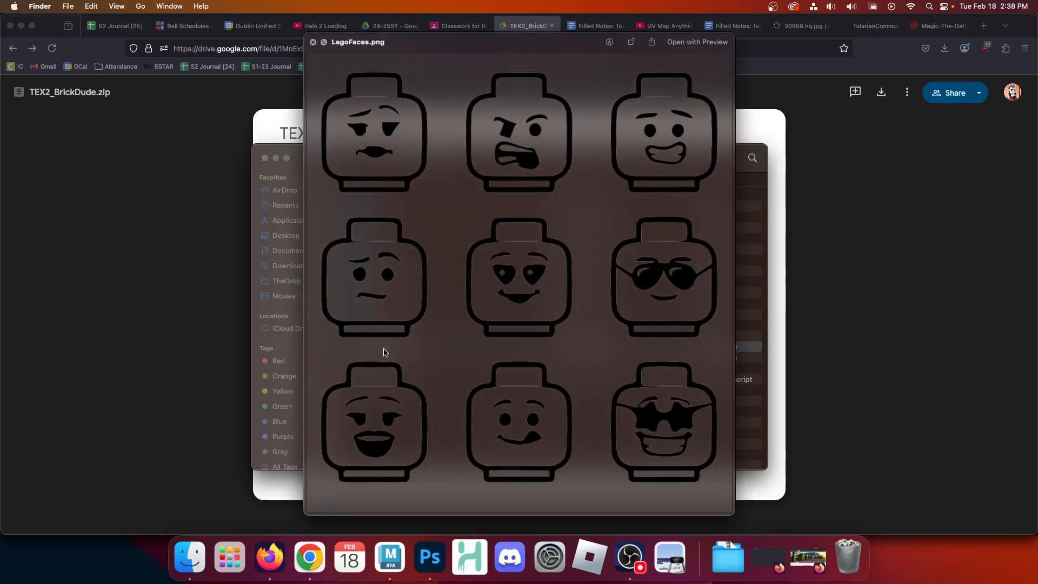
{"action": "key", "text": "space"}
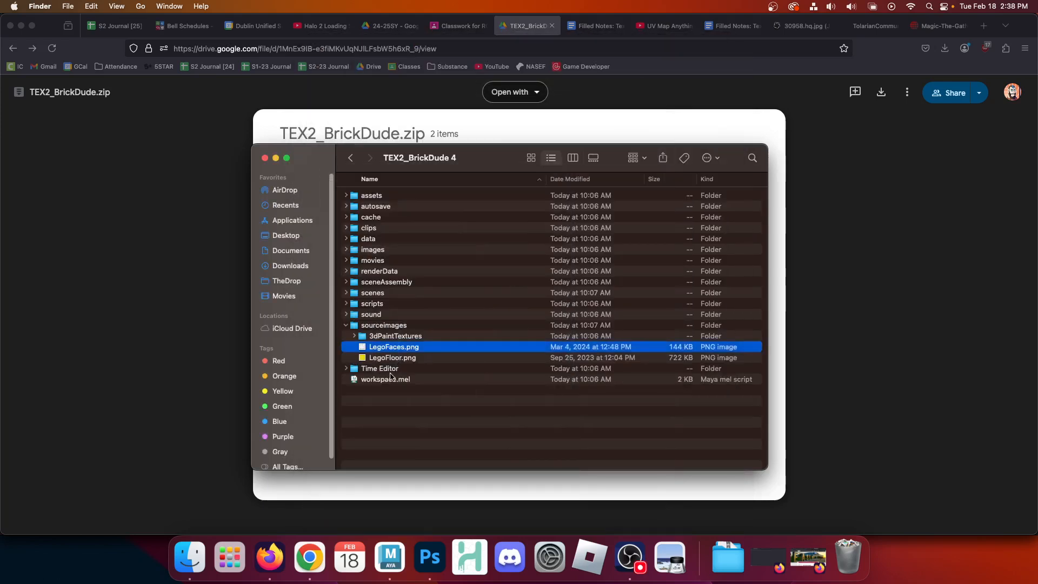
{"action": "left_click", "coordinate": [391, 358]}
{"action": "key", "text": "space"}
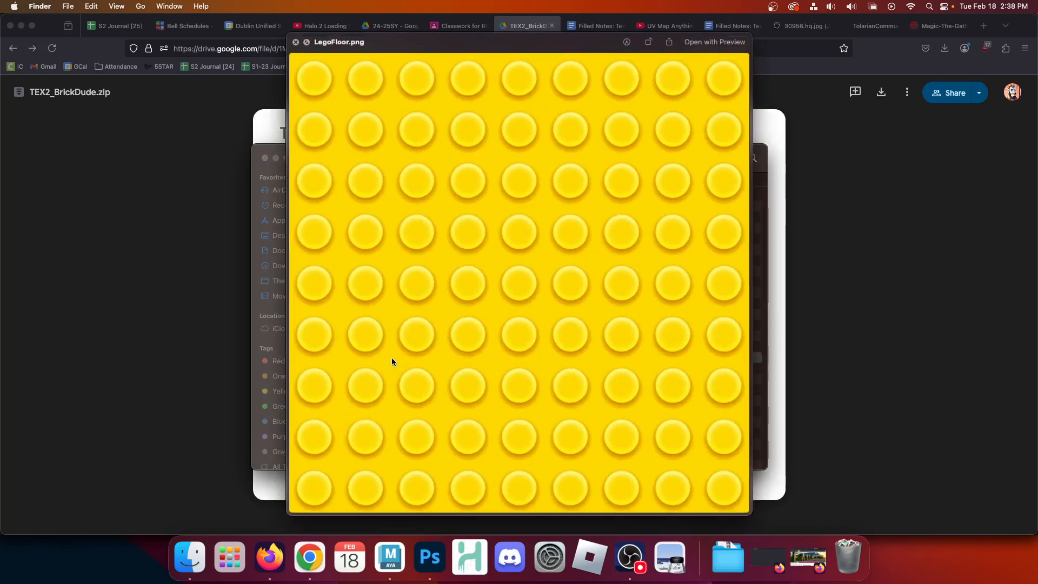
{"action": "key", "text": "space"}
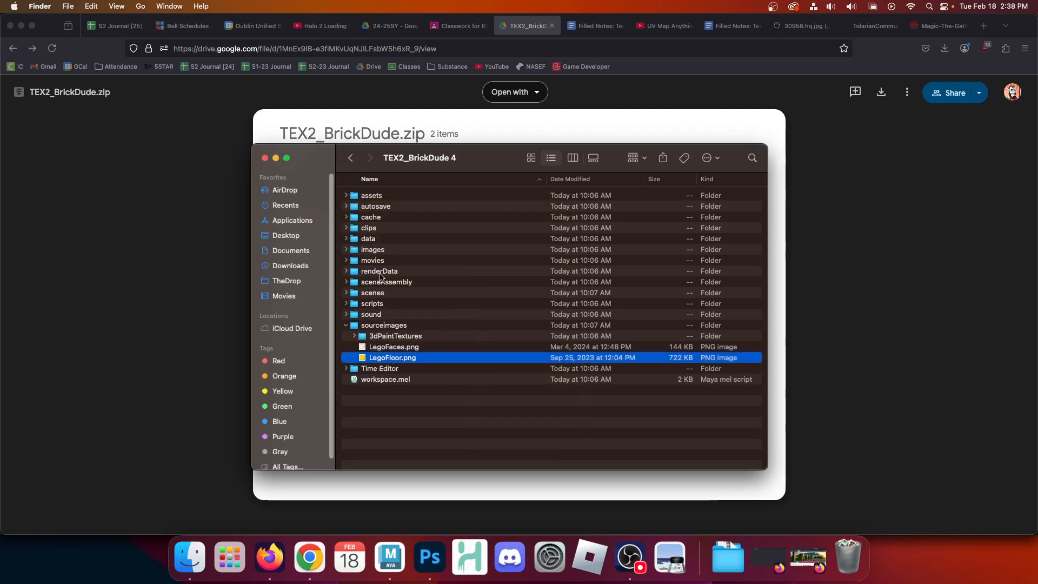
{"action": "left_click", "coordinate": [346, 293]}
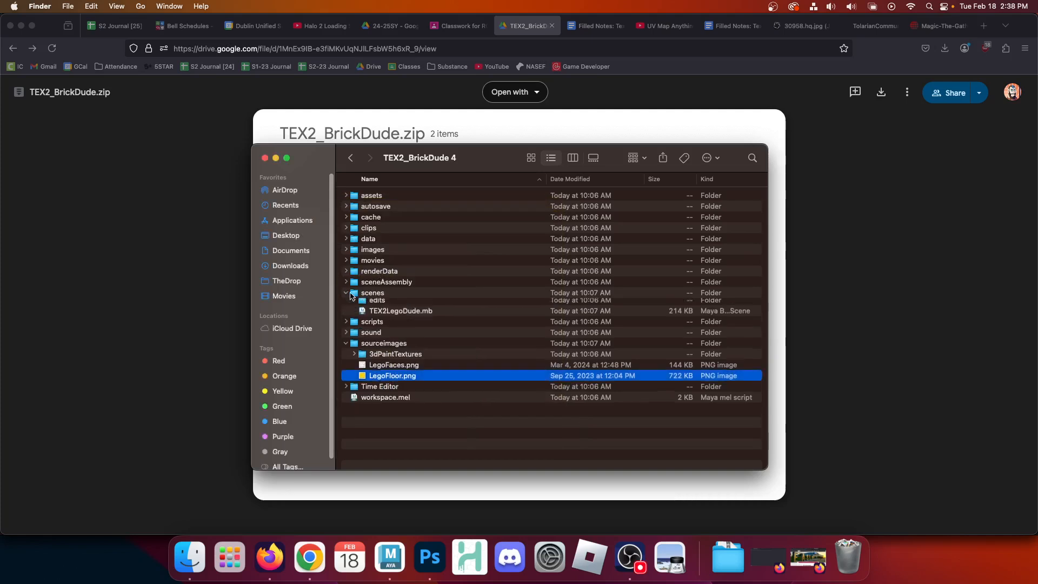
{"action": "left_click", "coordinate": [394, 317]}
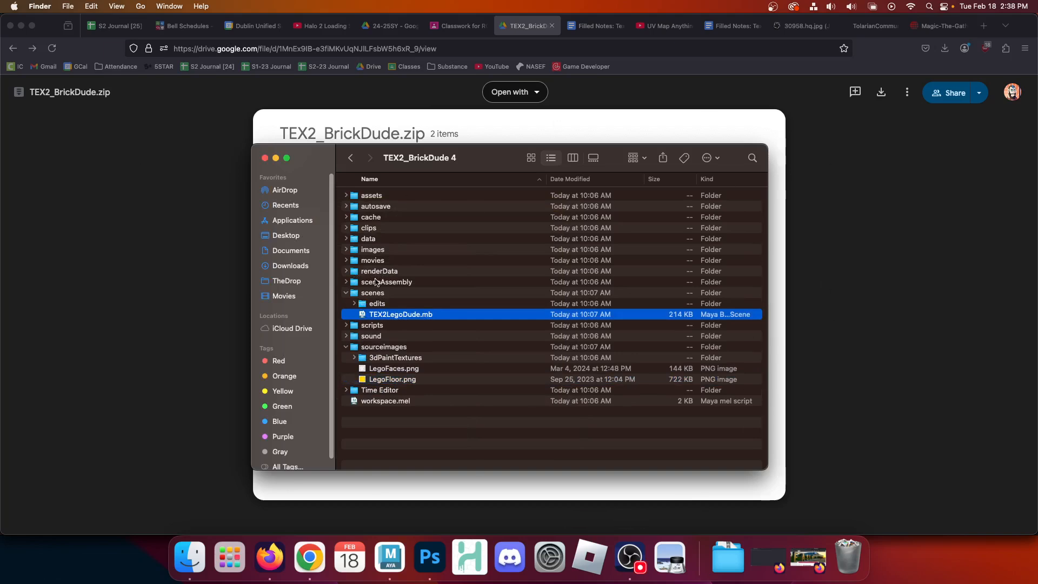
Switch to Maya and set the current project to the TEX2_BrickDude 4 folder in Downloads.
{"action": "left_click", "coordinate": [389, 562]}
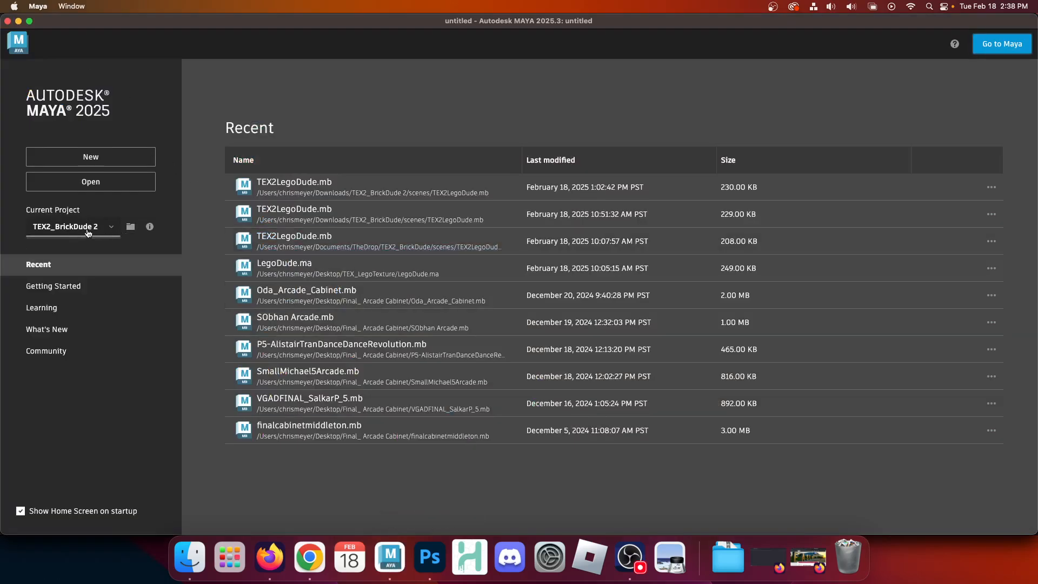
{"action": "left_click", "coordinate": [130, 228]}
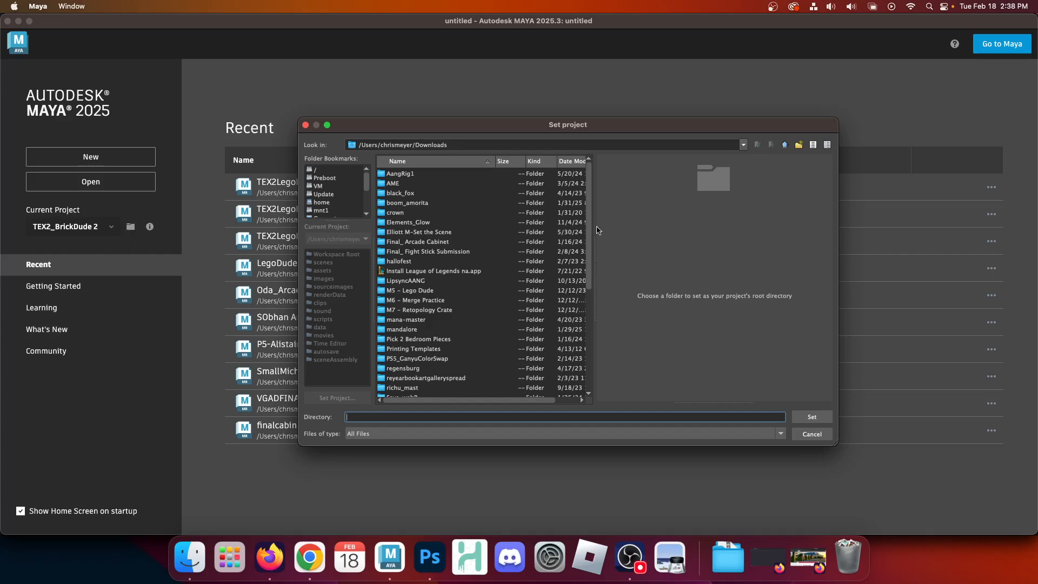
{"action": "left_click_drag", "start_coordinate": [590, 222], "coordinate": [582, 322]}
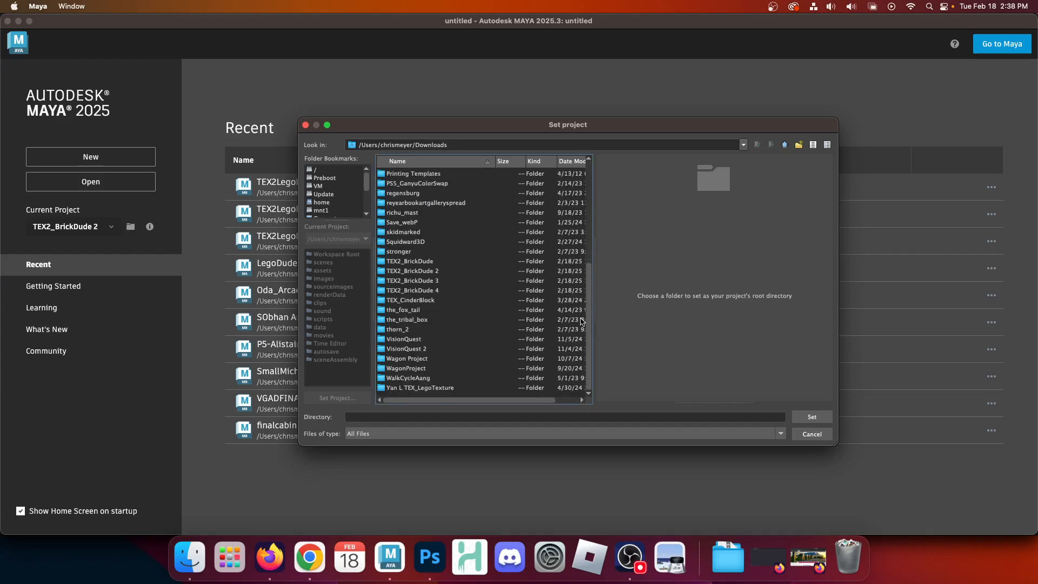
{"action": "left_click", "coordinate": [421, 291]}
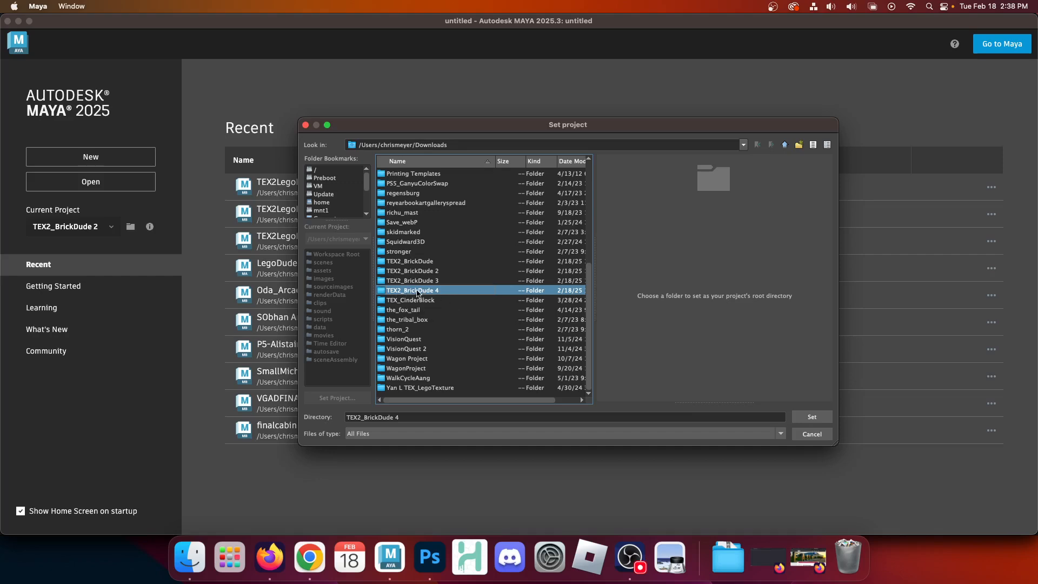
{"action": "left_click", "coordinate": [800, 420]}
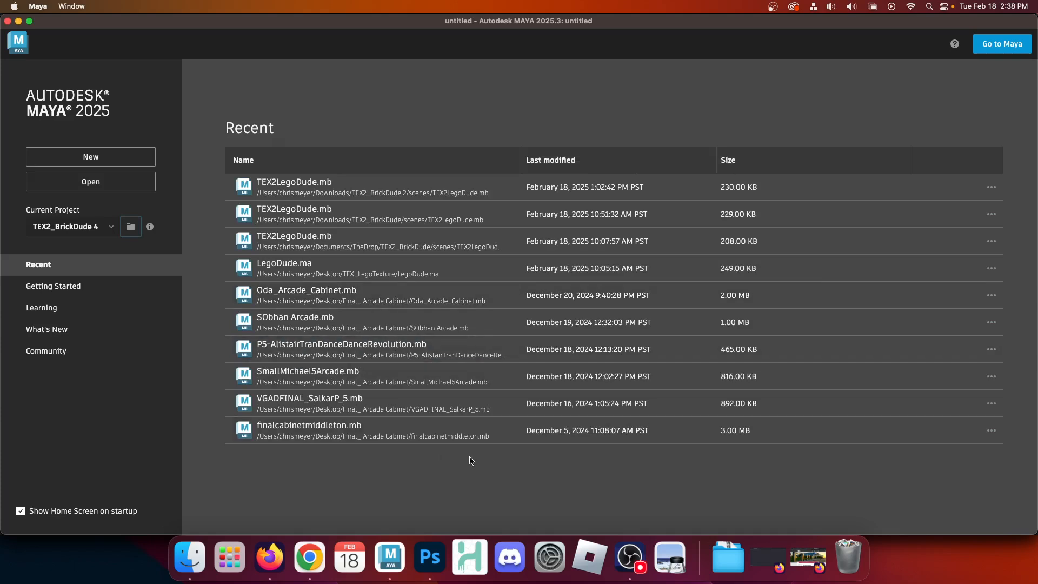
Open the TEX2LegoDude.mb scene from the project's scenes folder.
{"action": "left_click", "coordinate": [98, 185]}
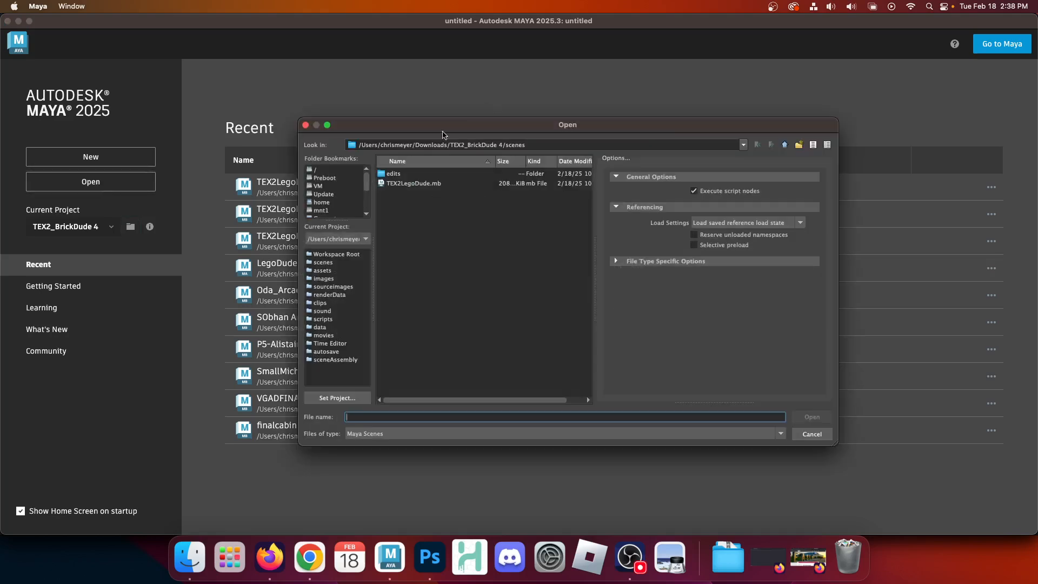
{"action": "left_click_drag", "start_coordinate": [454, 144], "coordinate": [548, 146]}
{"action": "left_click", "coordinate": [515, 145]}
{"action": "left_click", "coordinate": [472, 234]}
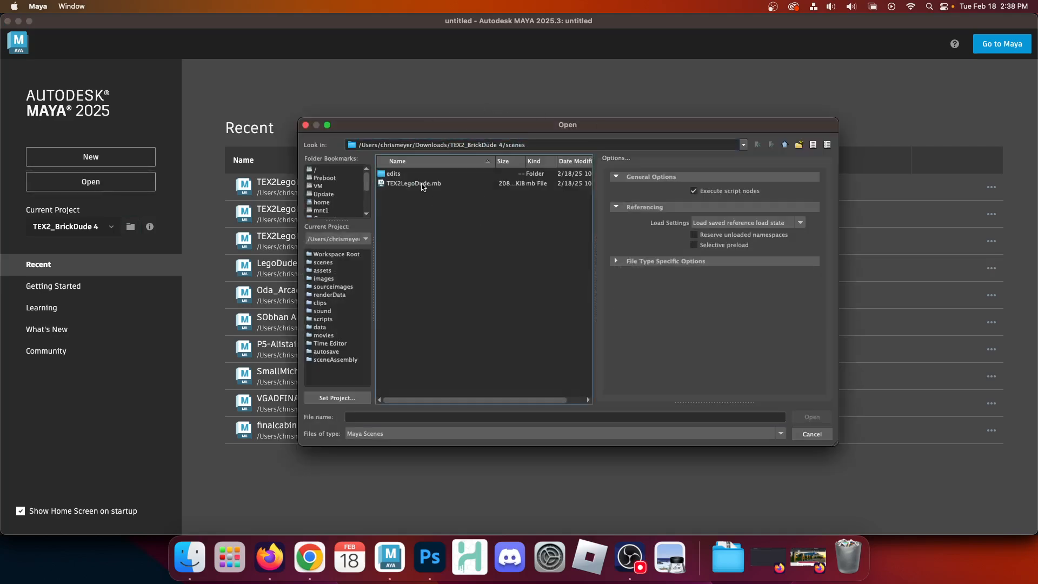
{"action": "double_click", "coordinate": [421, 184]}
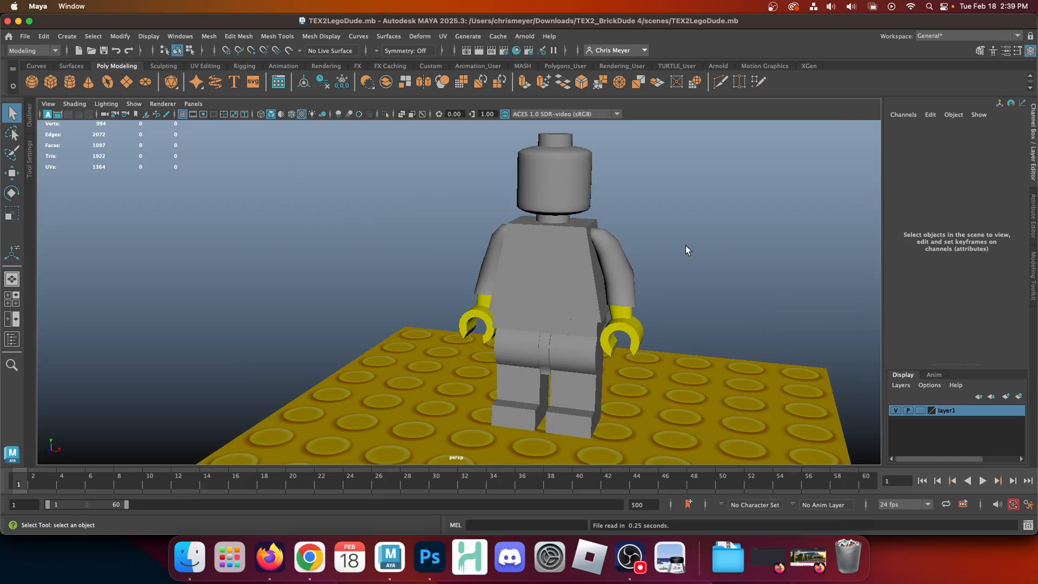
Examine the brick figure from several angles and select its torso, head, arm, leg and hip pieces one by one.
{"action": "left_click_drag", "start_coordinate": [673, 241], "coordinate": [657, 220], "text": "alt"}
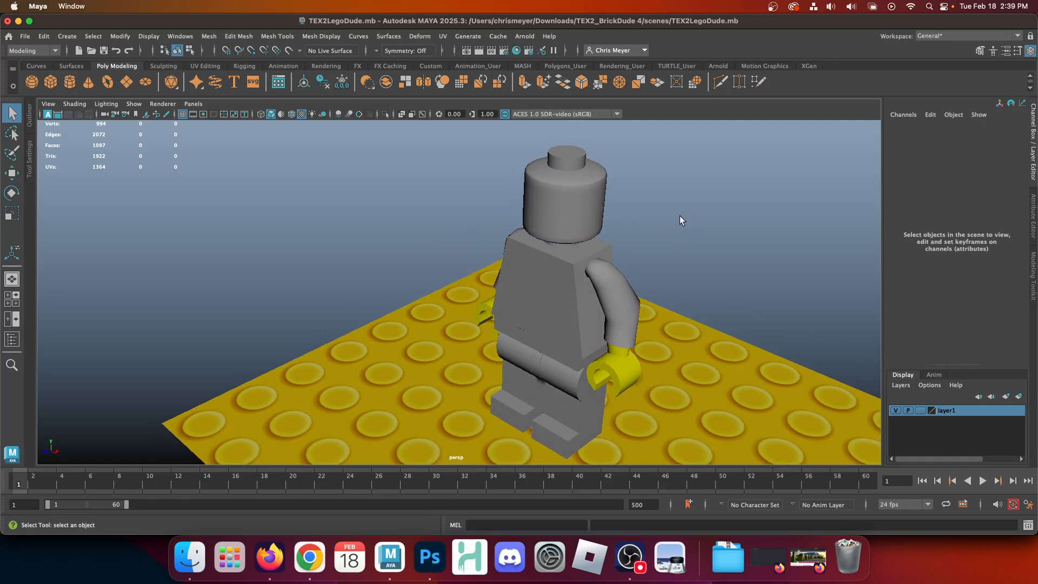
{"action": "left_click_drag", "start_coordinate": [664, 210], "coordinate": [598, 241], "text": "alt"}
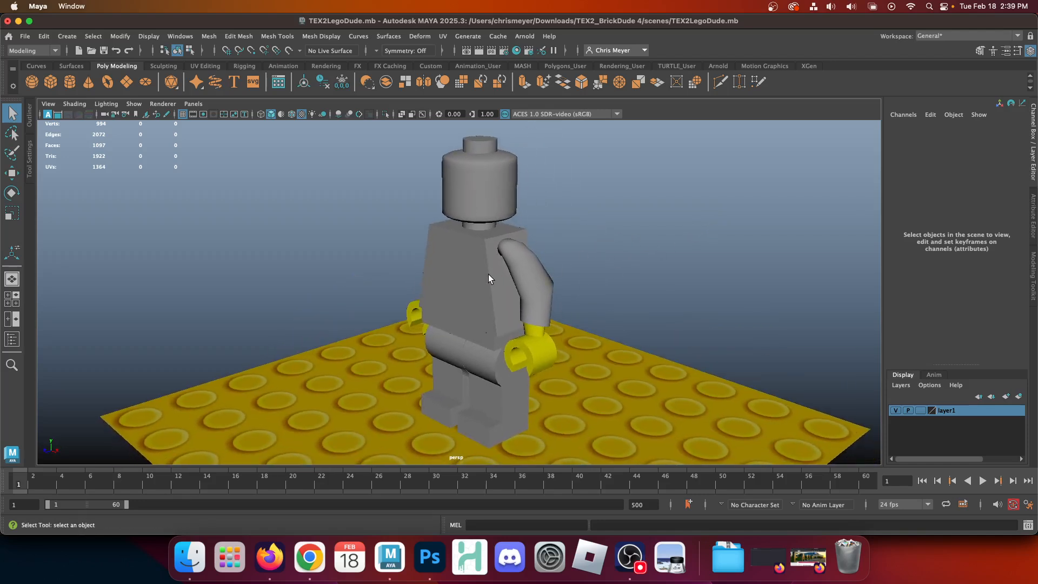
{"action": "left_click", "coordinate": [460, 262]}
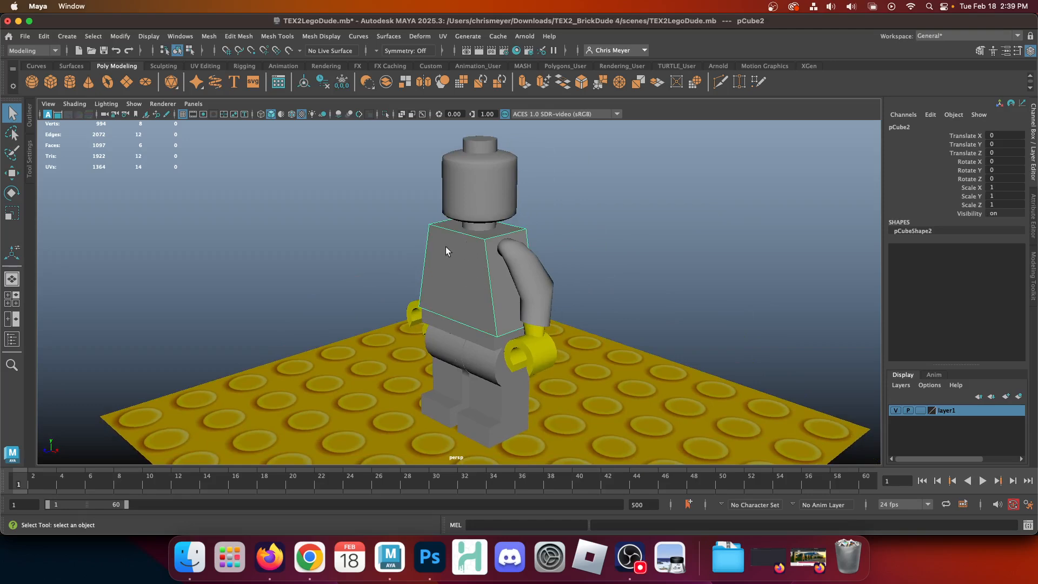
{"action": "left_click", "coordinate": [476, 194]}
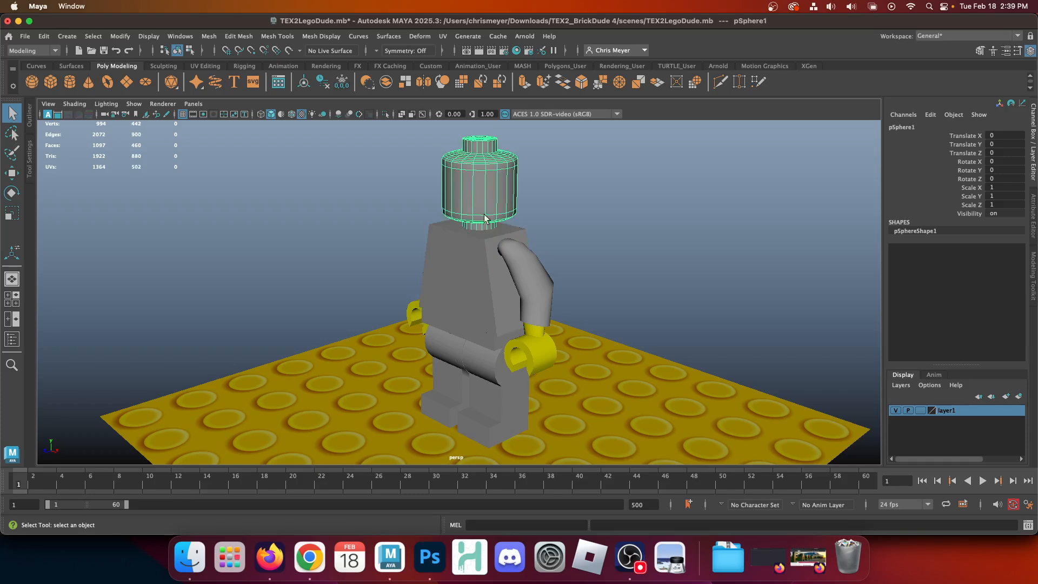
{"action": "left_click", "coordinate": [534, 274]}
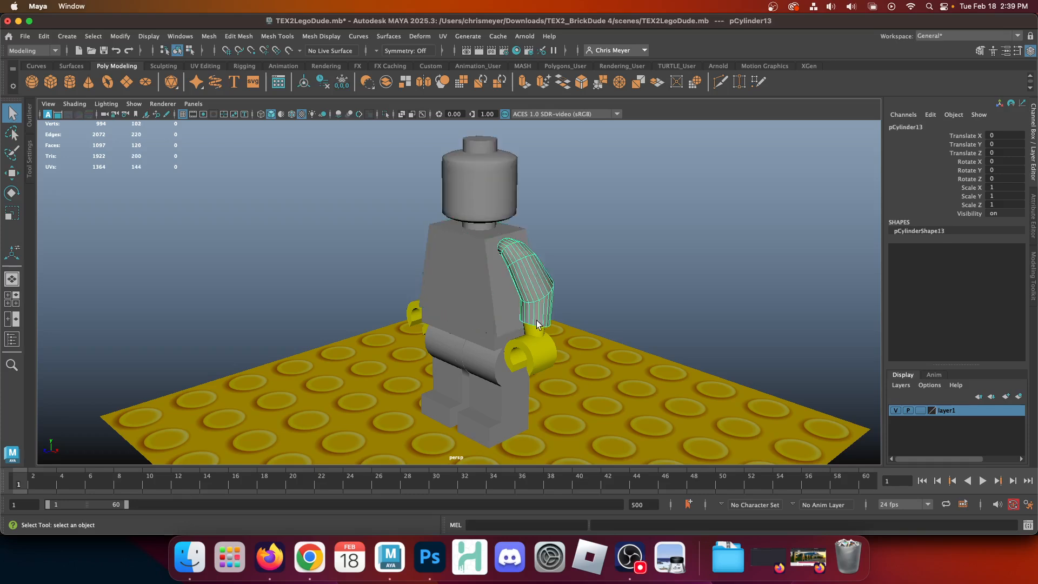
{"action": "left_click", "coordinate": [473, 363]}
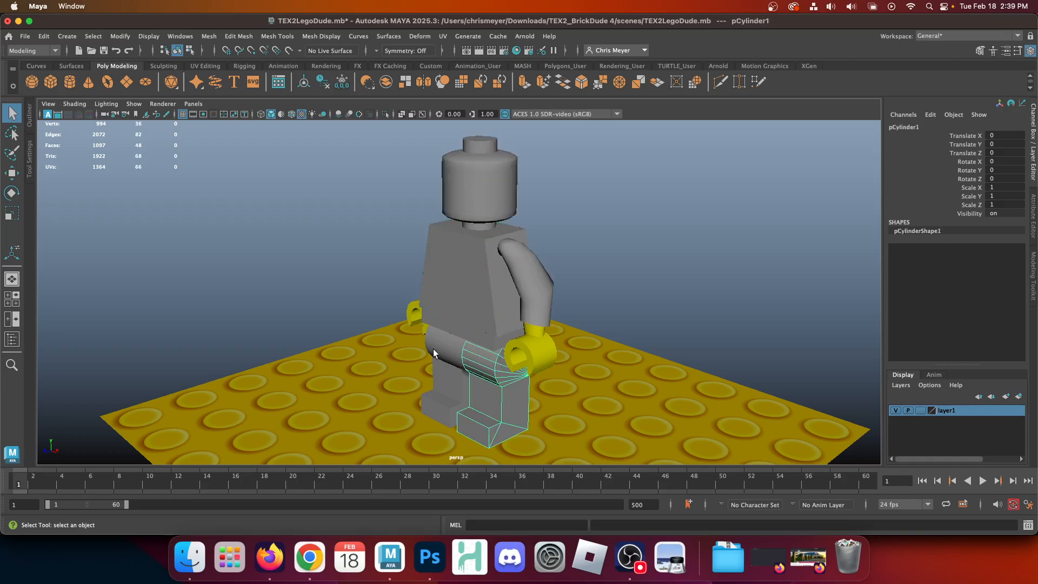
{"action": "left_click", "coordinate": [457, 360]}
{"action": "left_click", "coordinate": [458, 359]}
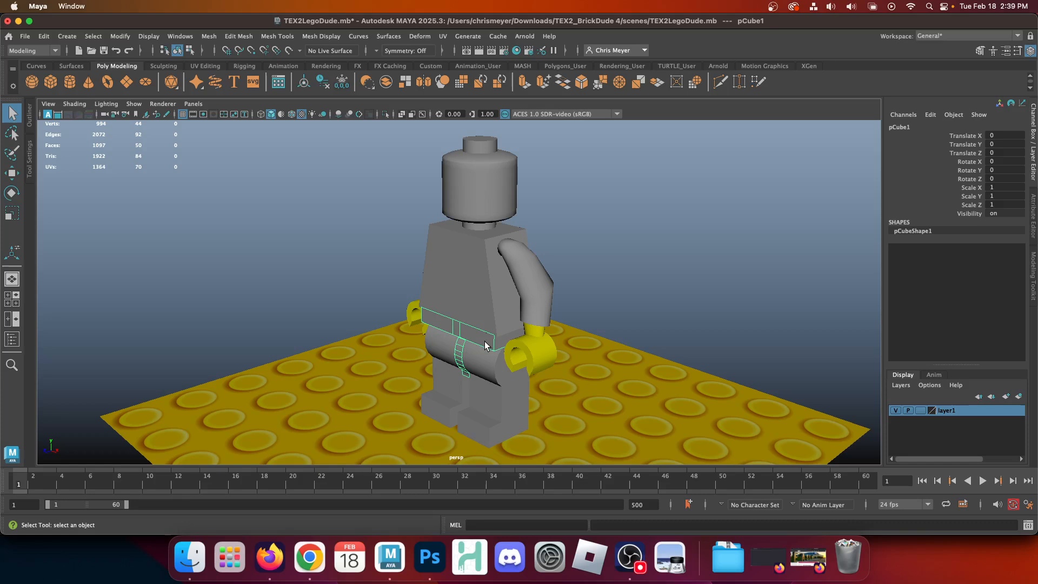
Isolate the figure's torso and head in the viewport, and restore the display of the whole figure.
{"action": "left_click", "coordinate": [470, 272]}
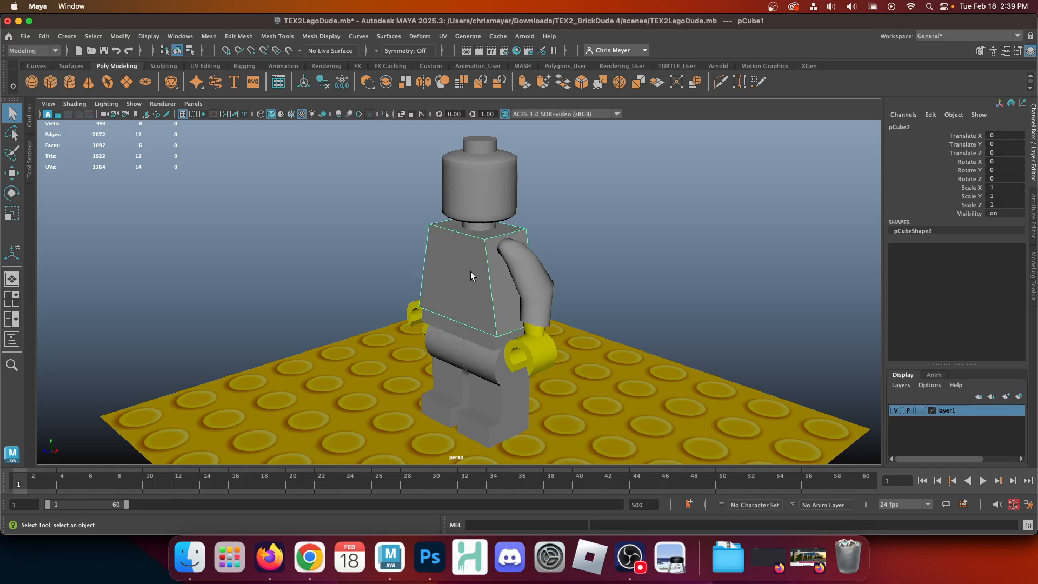
{"action": "left_click", "coordinate": [475, 198]}
{"action": "left_click", "coordinate": [384, 114]}
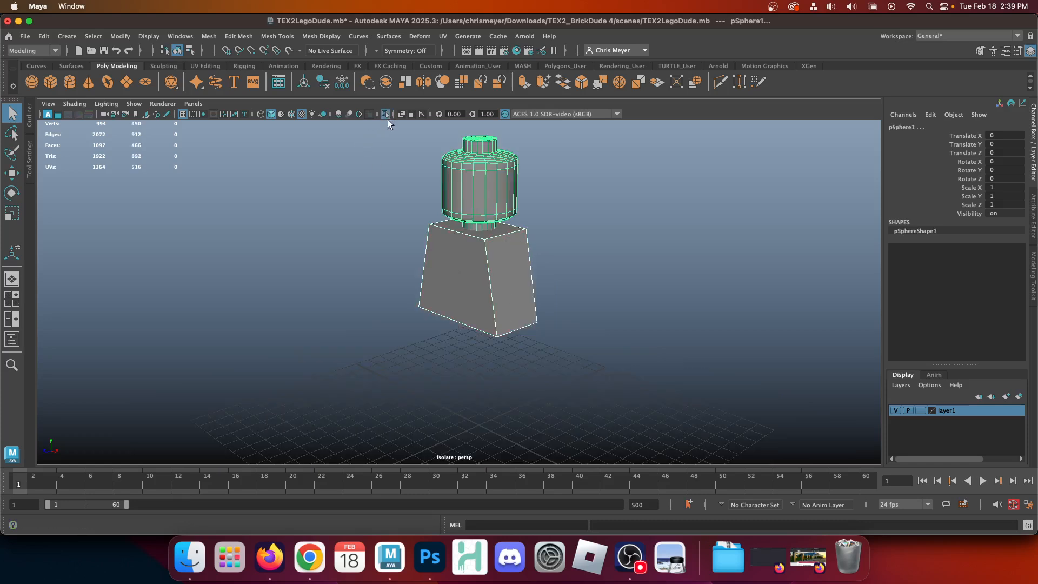
{"action": "left_click", "coordinate": [355, 241]}
{"action": "scroll", "coordinate": [599, 219], "scroll_direction": "up", "scroll_amount": 5}
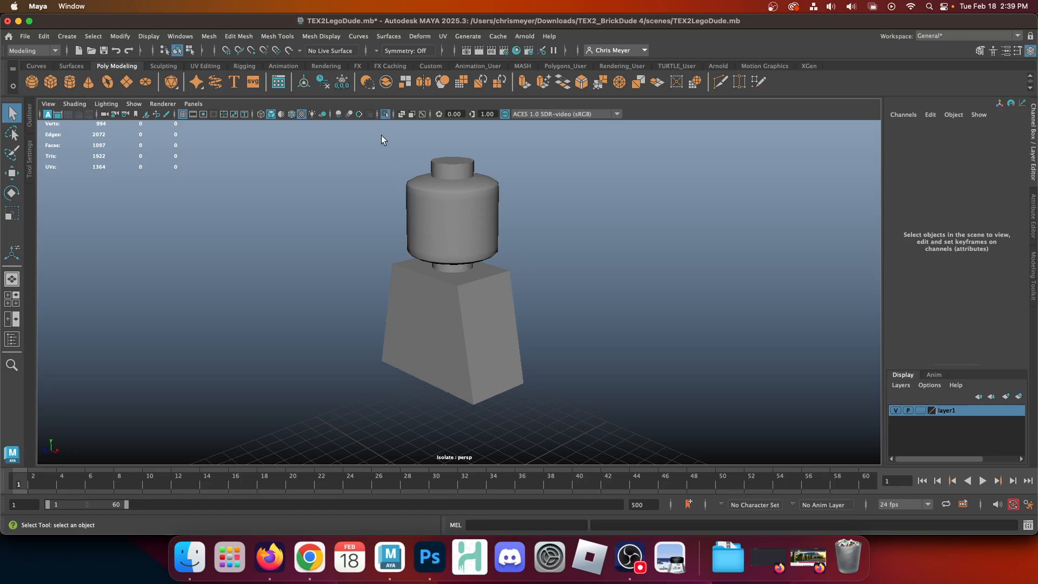
{"action": "left_click", "coordinate": [385, 115]}
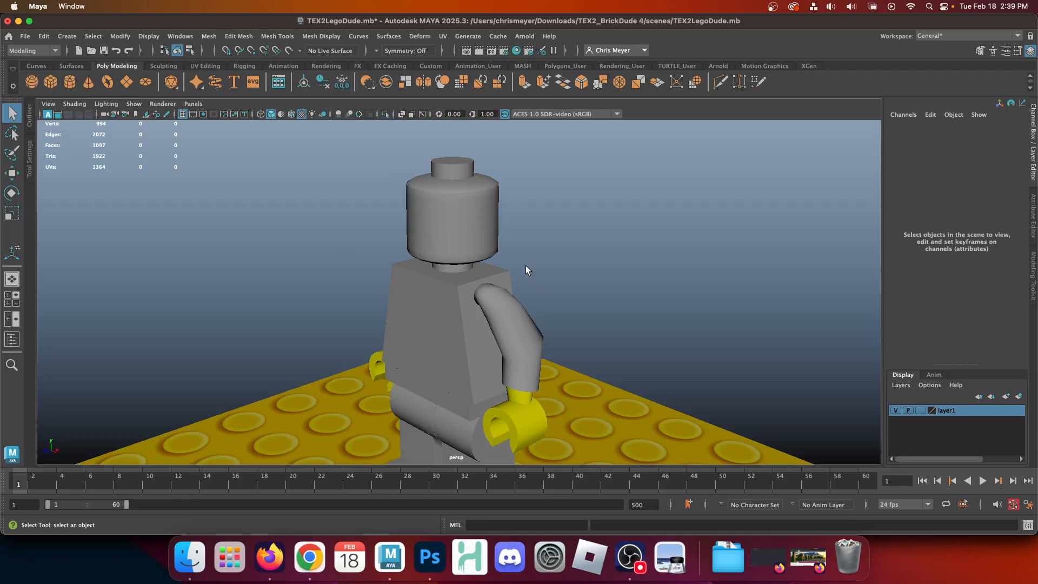
{"action": "left_click_drag", "start_coordinate": [570, 375], "coordinate": [629, 355], "text": "alt"}
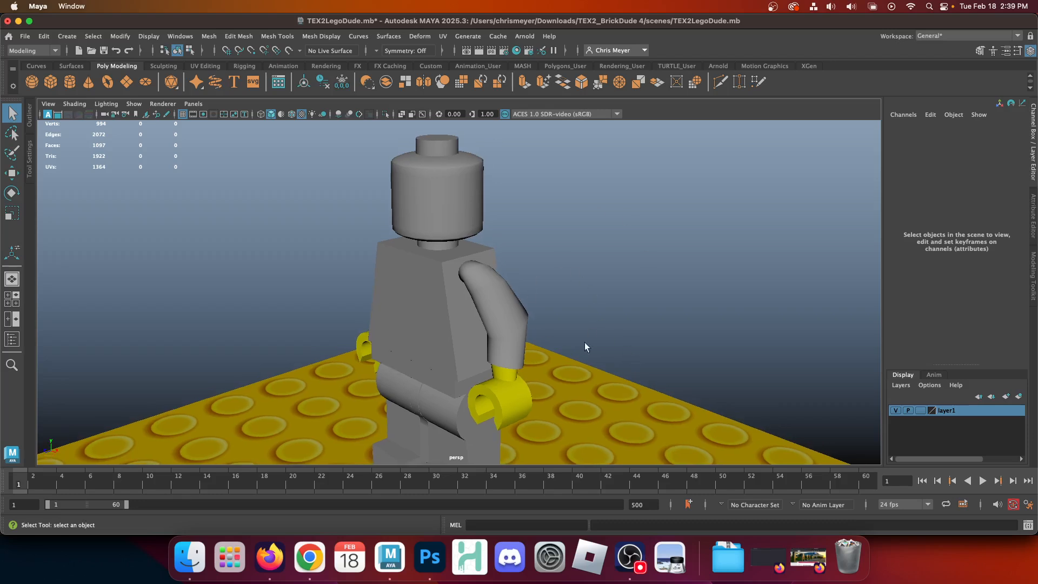
Switch to Firefox and examine the five-step summary in the YouTube video UV Map Anything in Maya in 5 Easy Steps.
{"action": "left_click", "coordinate": [270, 557]}
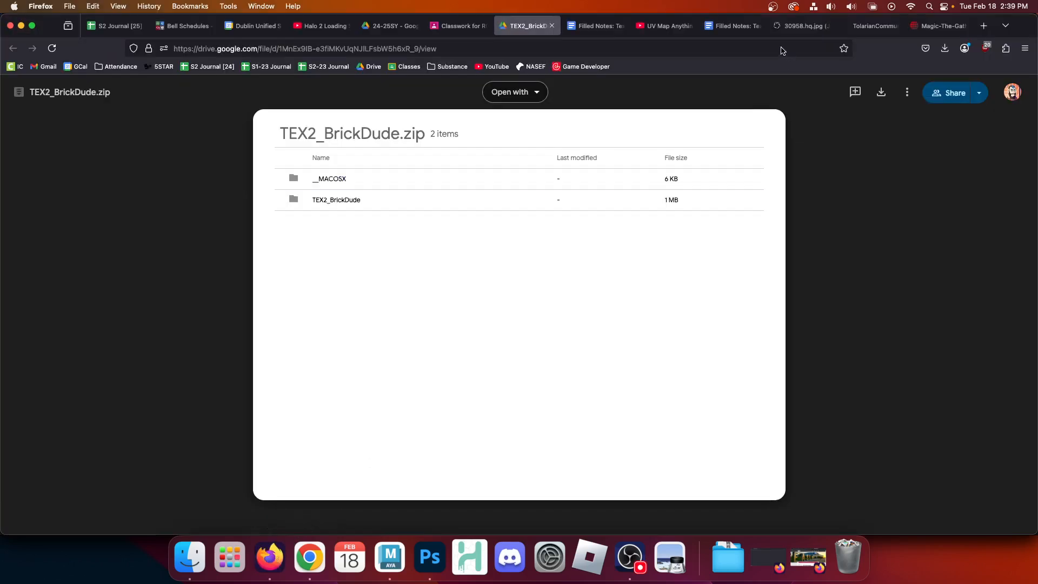
{"action": "left_click", "coordinate": [659, 26]}
{"action": "scroll", "coordinate": [292, 420], "scroll_direction": "down", "scroll_amount": 3}
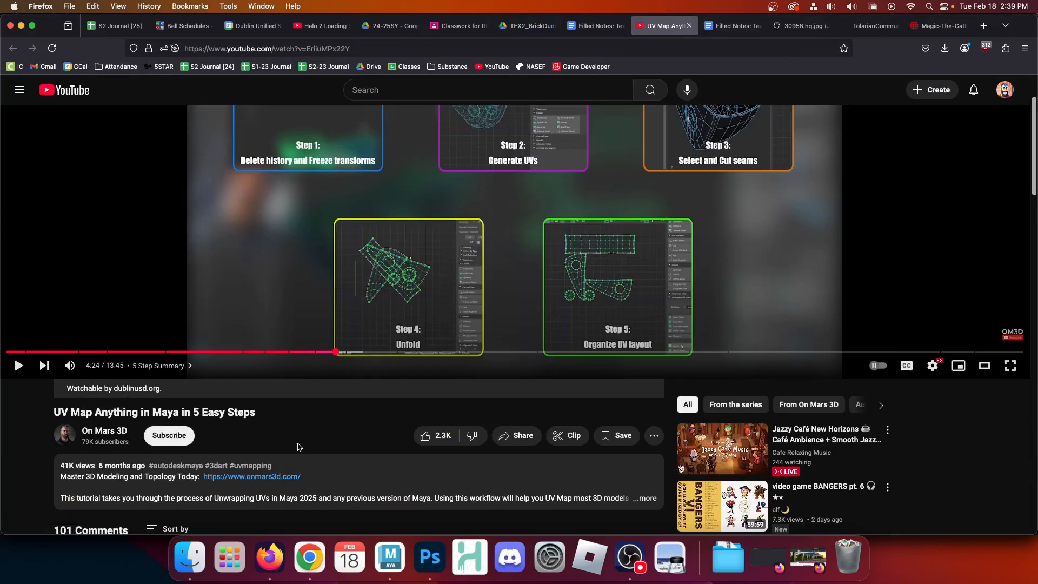
{"action": "scroll", "coordinate": [411, 449], "scroll_direction": "up", "scroll_amount": 3}
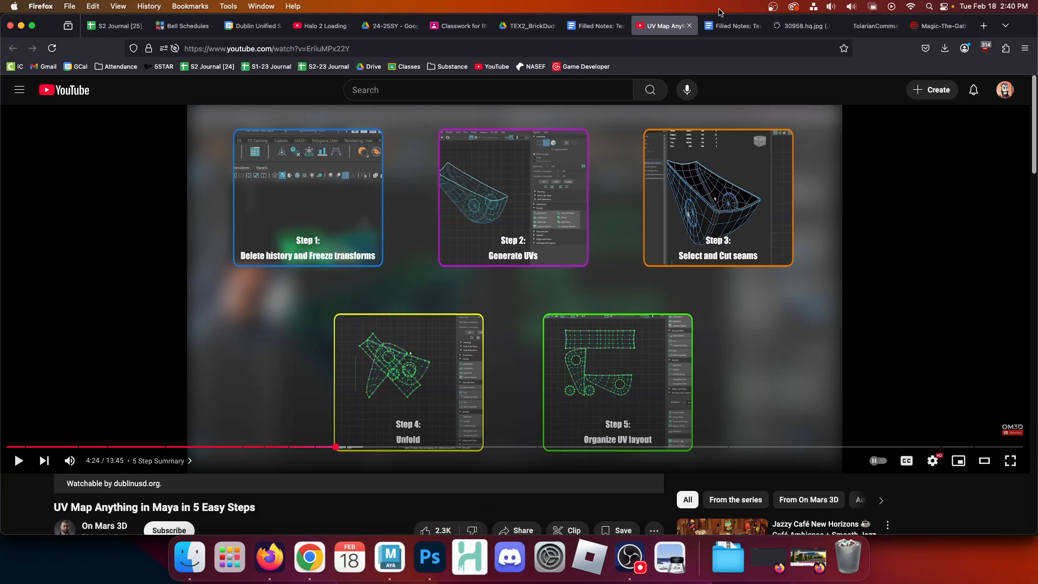
Compare the two Texturing 2 notes documents and the video, and review the order of operations Select > Create > Unfold > Arrange.
{"action": "left_click", "coordinate": [733, 26]}
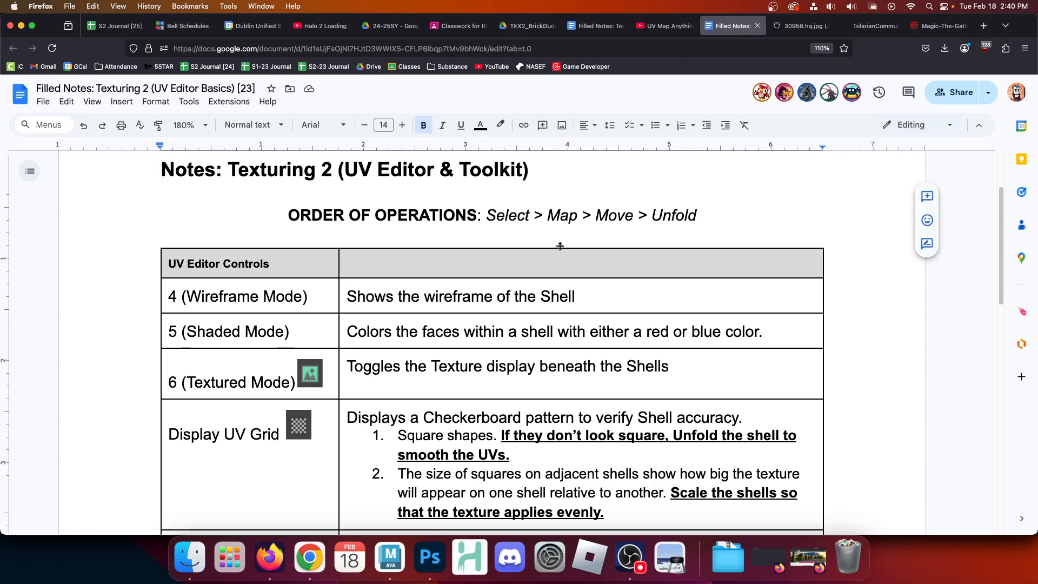
{"action": "scroll", "coordinate": [503, 282], "scroll_direction": "down", "scroll_amount": 2}
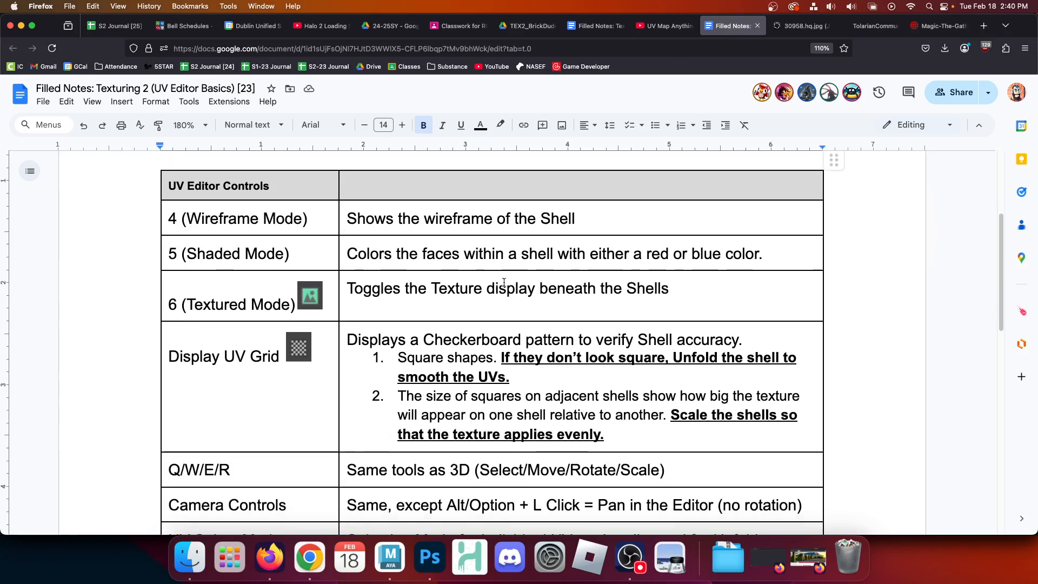
{"action": "left_click", "coordinate": [594, 26]}
{"action": "scroll", "coordinate": [427, 271], "scroll_direction": "up", "scroll_amount": 1}
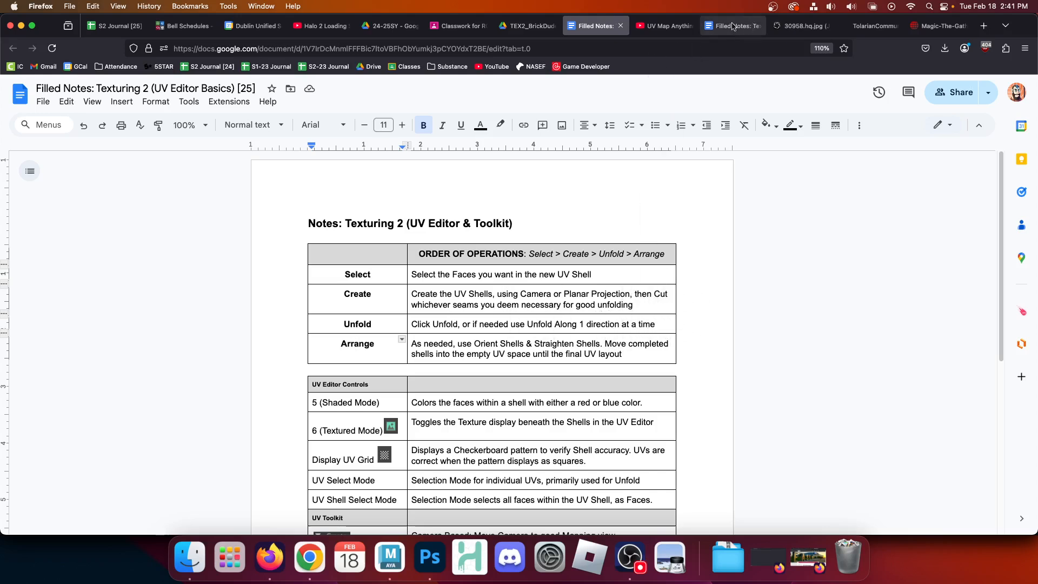
{"action": "left_click", "coordinate": [664, 26]}
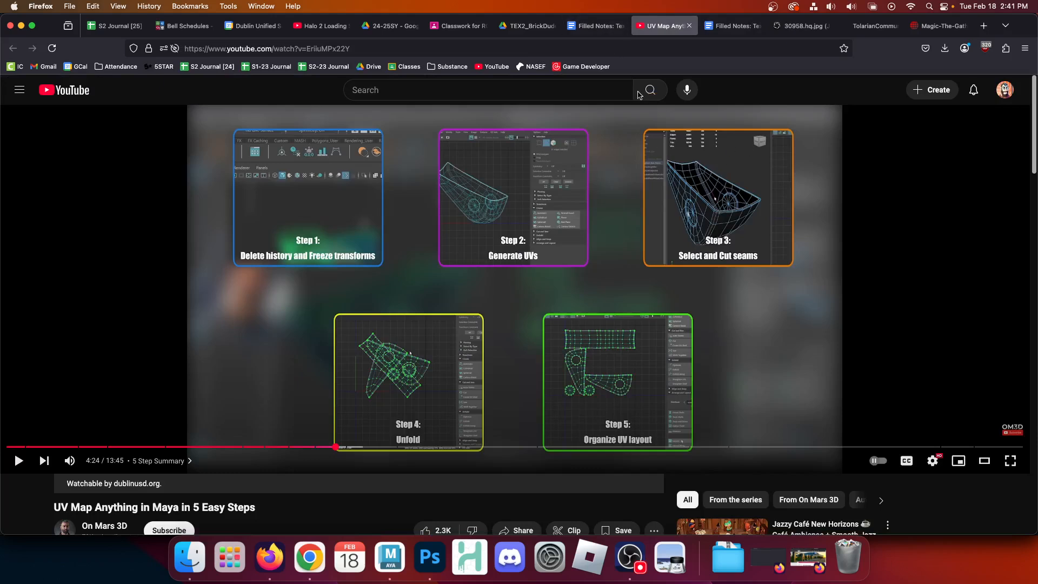
{"action": "left_click", "coordinate": [599, 27]}
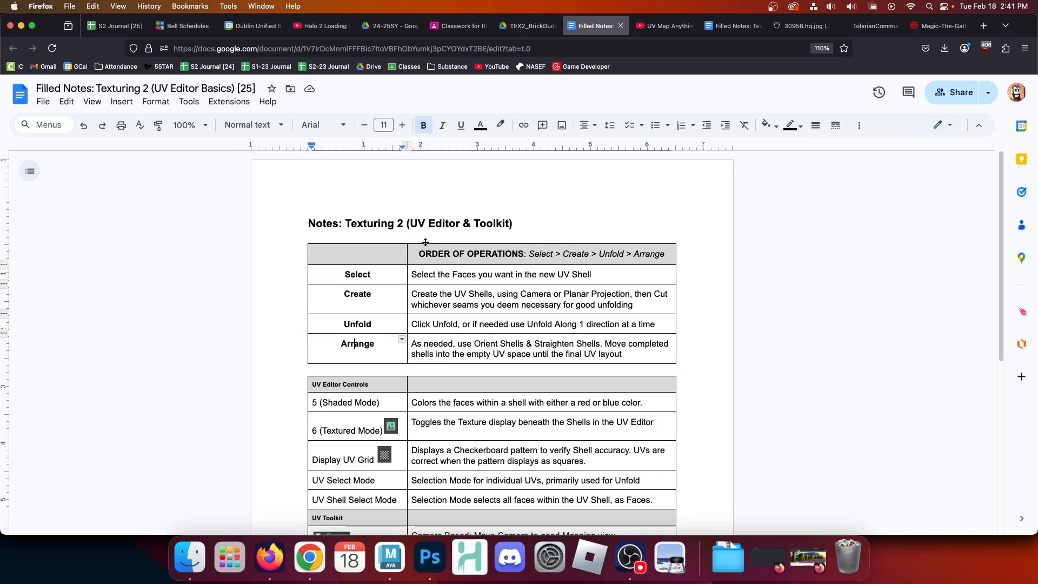
{"action": "left_click", "coordinate": [539, 256]}
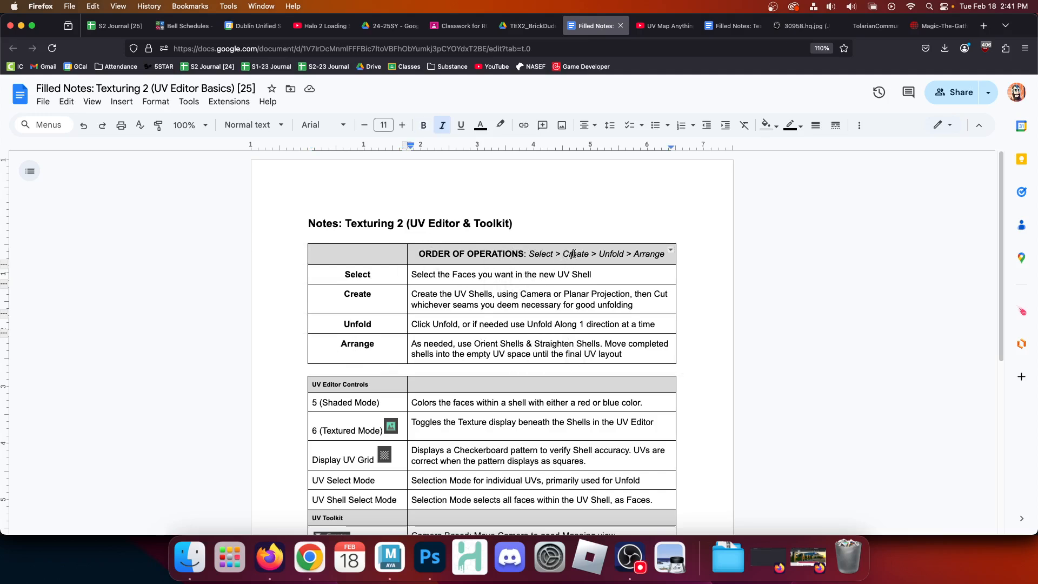
{"action": "left_click", "coordinate": [613, 253]}
{"action": "left_click", "coordinate": [652, 253]}
Switch back to Maya and isolate the figure's torso in the viewport.
{"action": "left_click", "coordinate": [390, 557]}
{"action": "left_click_drag", "start_coordinate": [303, 317], "coordinate": [339, 296], "text": "alt"}
{"action": "left_click", "coordinate": [415, 287]}
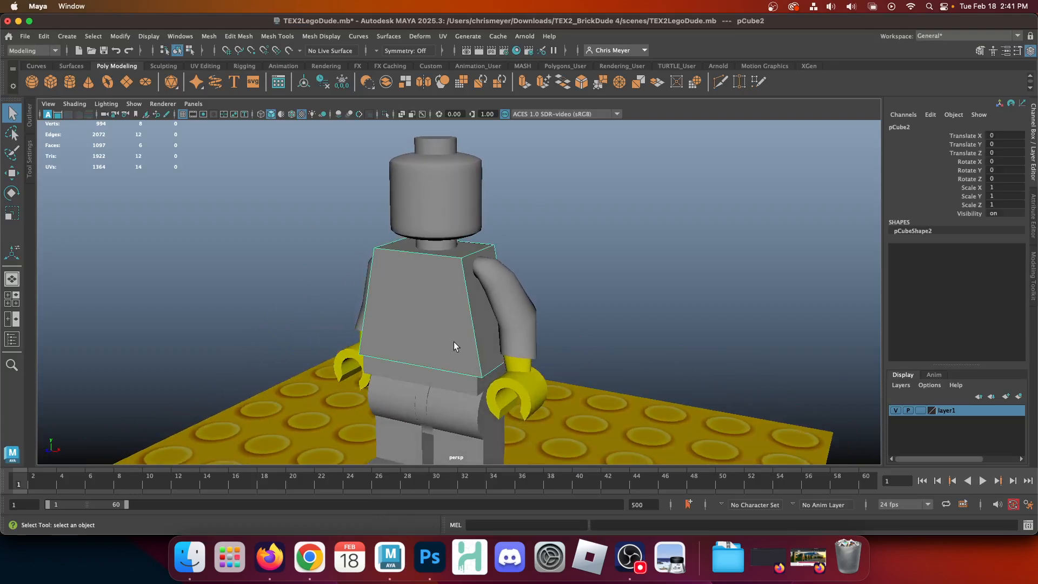
{"action": "left_click", "coordinate": [384, 113]}
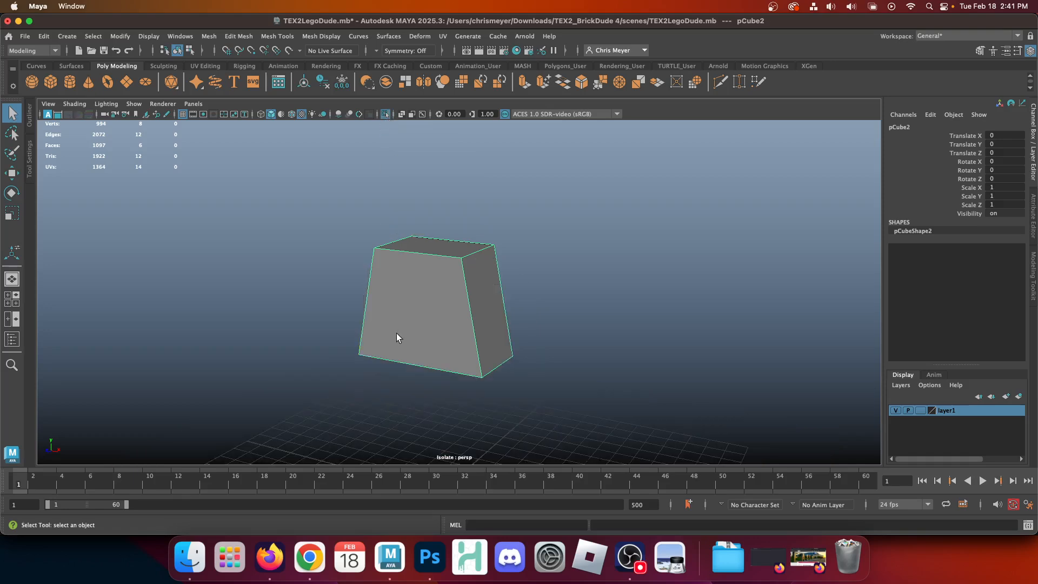
{"action": "mouse_move", "coordinate": [397, 333]}
{"action": "left_mouse_down", "text": "alt"}
{"action": "mouse_move", "coordinate": [449, 268]}
{"action": "mouse_move", "coordinate": [334, 340]}
{"action": "mouse_move", "coordinate": [350, 346]}
{"action": "mouse_move", "coordinate": [514, 296]}
{"action": "mouse_move", "coordinate": [611, 306]}
{"action": "mouse_move", "coordinate": [392, 301]}
{"action": "mouse_move", "coordinate": [380, 326]}
{"action": "left_mouse_up", "text": "alt"}
Change the workspace to UV Editing and fit the torso's UV layout in the UV Editor.
{"action": "left_click", "coordinate": [952, 36]}
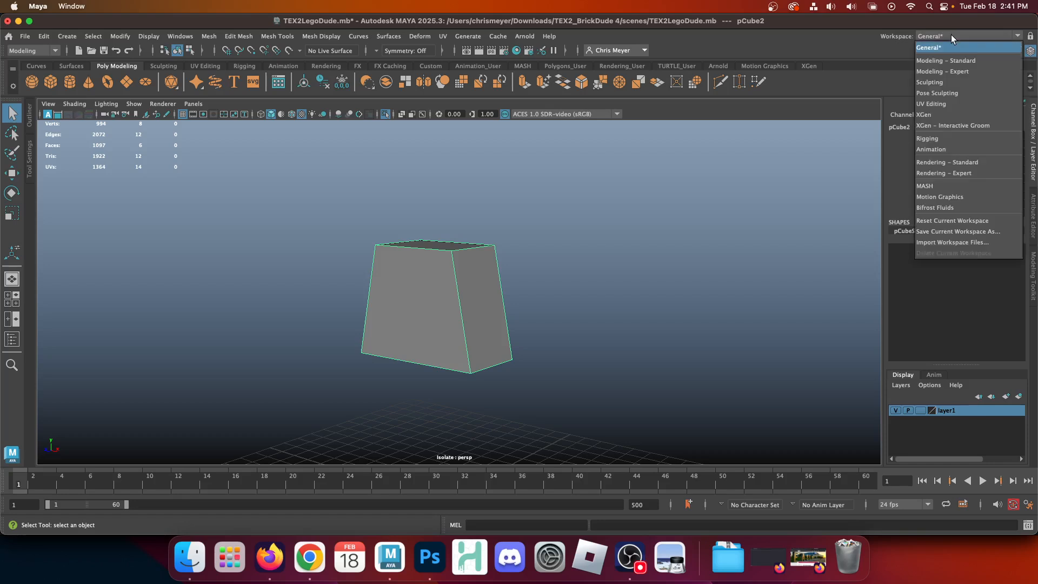
{"action": "left_click", "coordinate": [940, 104]}
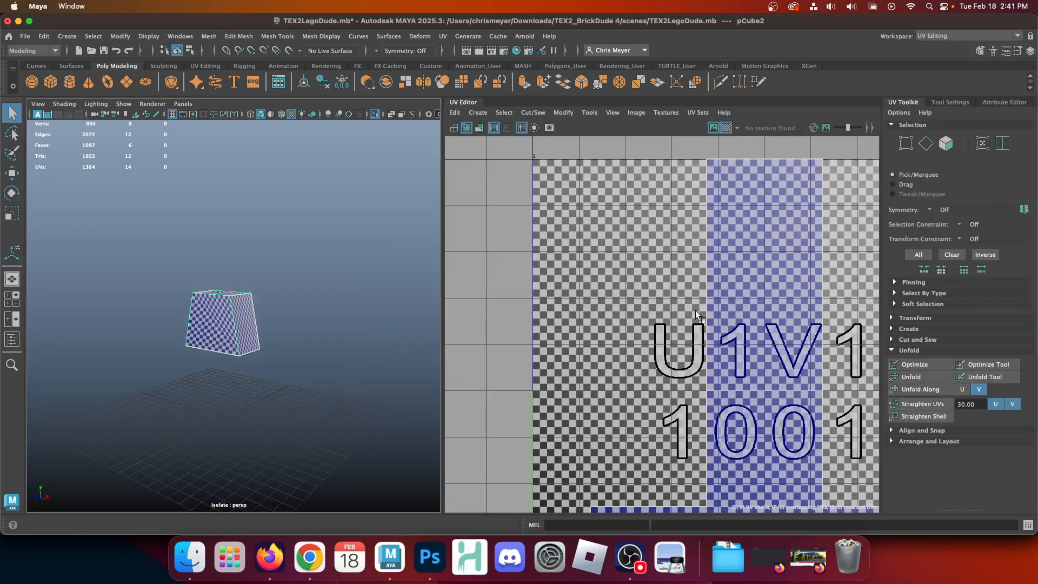
{"action": "scroll", "coordinate": [702, 309], "scroll_direction": "down", "scroll_amount": 5}
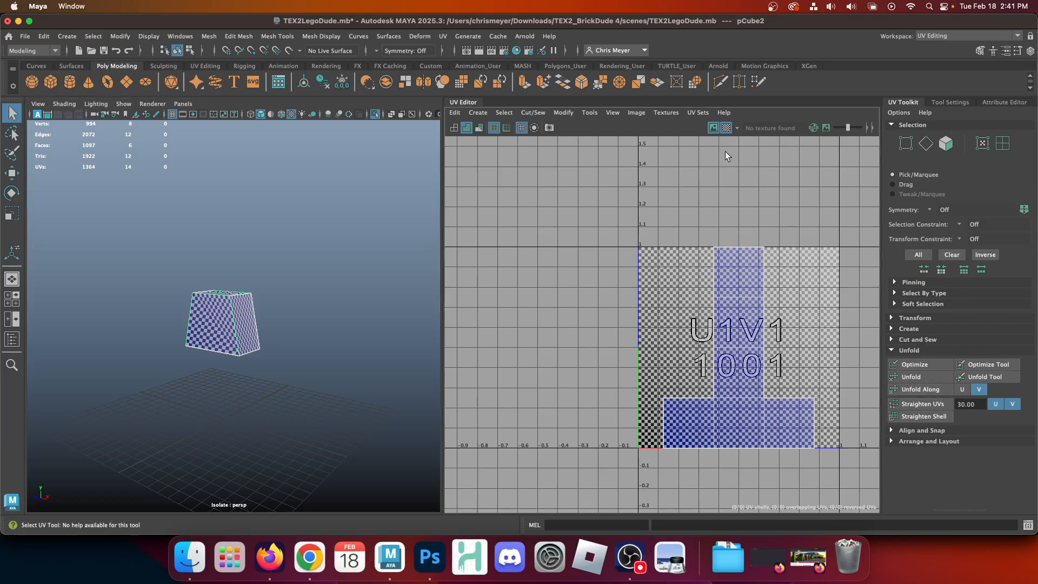
Cycle the UV Editor through wireframe, shaded and textured display, and turn the checkerboard pattern back on.
{"action": "left_click", "coordinate": [724, 129]}
{"action": "left_click", "coordinate": [724, 129]}
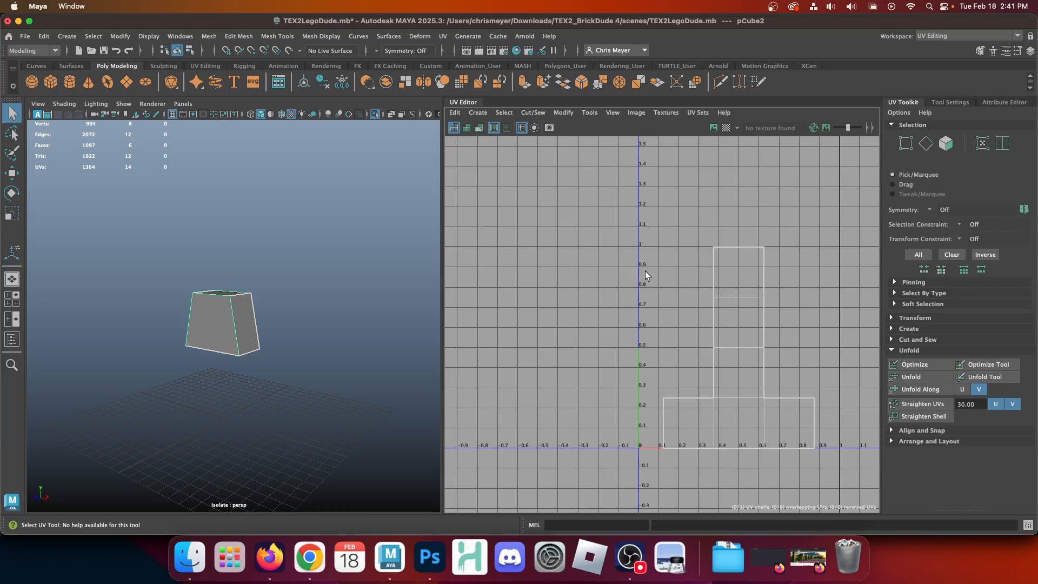
{"action": "key", "text": "5"}
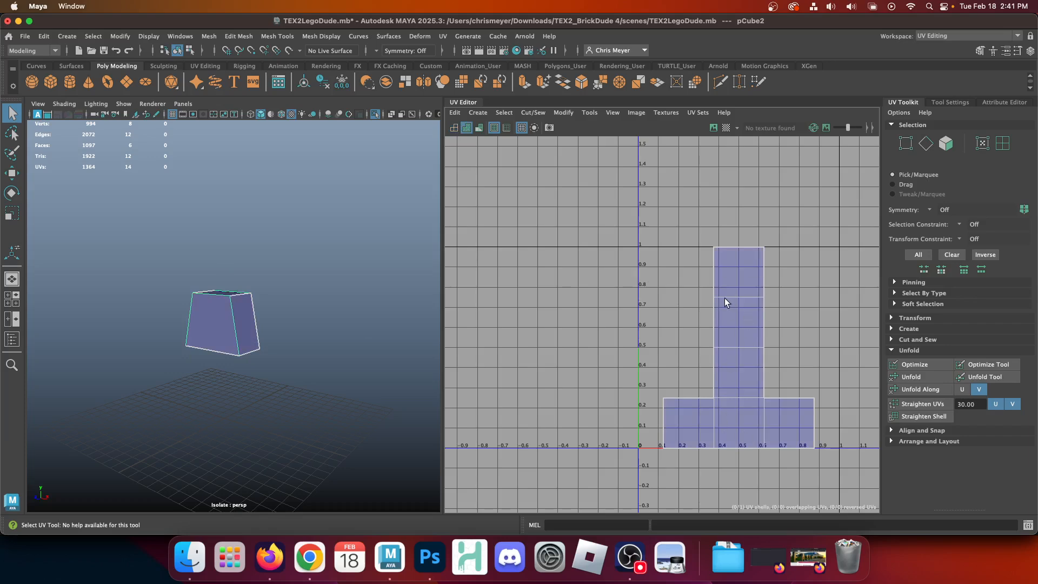
{"action": "key", "text": "6"}
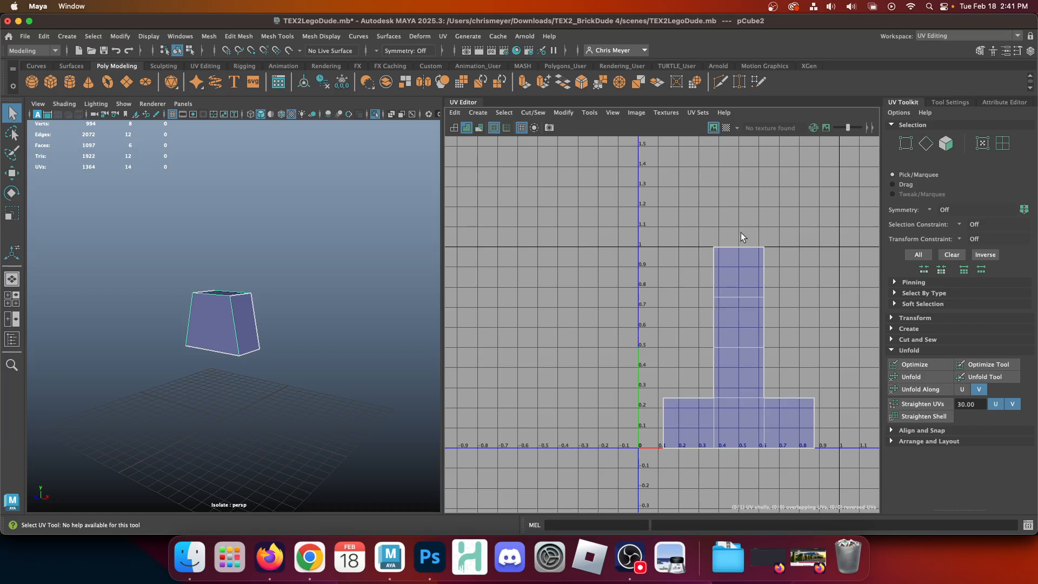
{"action": "left_click", "coordinate": [726, 128]}
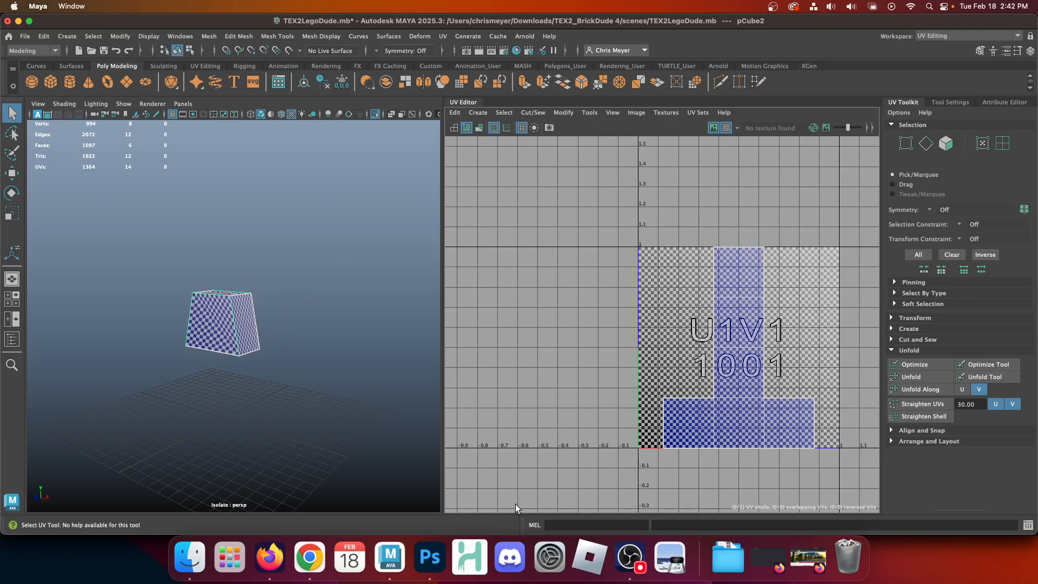
{"action": "left_click", "coordinate": [633, 559]}
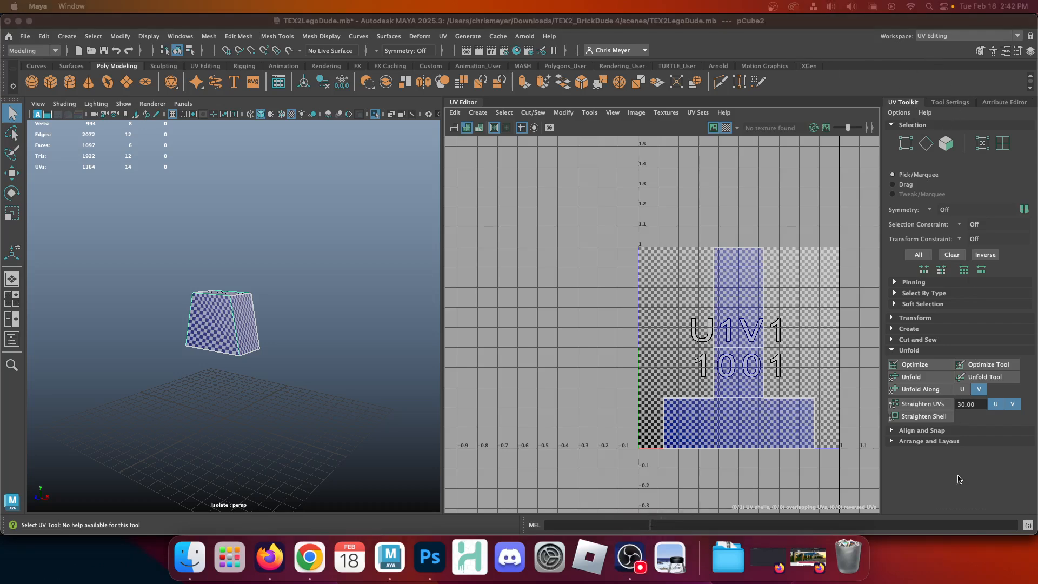
{"action": "left_click", "coordinate": [939, 36]}
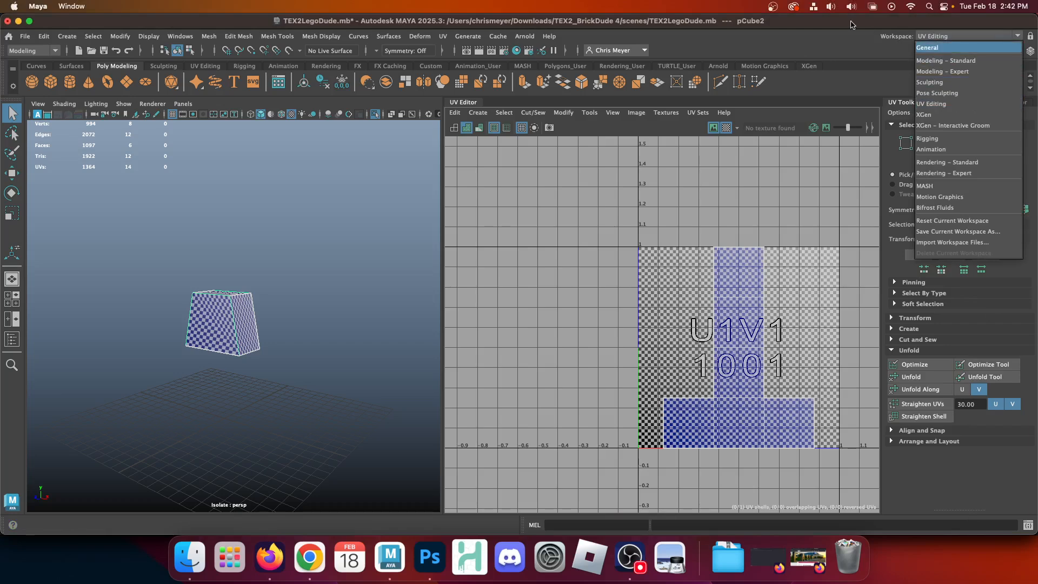
{"action": "left_click", "coordinate": [957, 36]}
{"action": "left_click", "coordinate": [961, 38]}
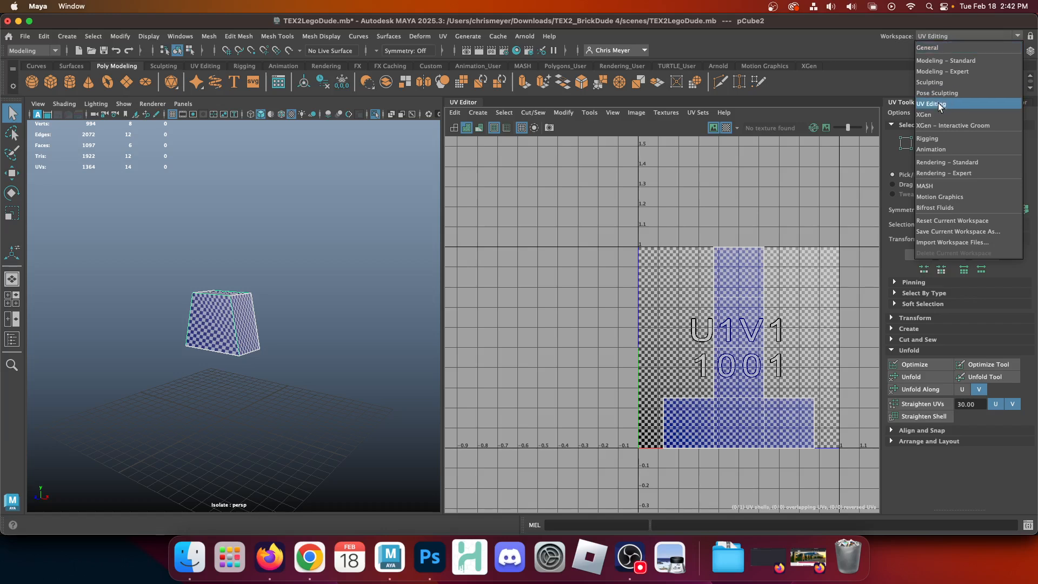
{"action": "left_click", "coordinate": [822, 47]}
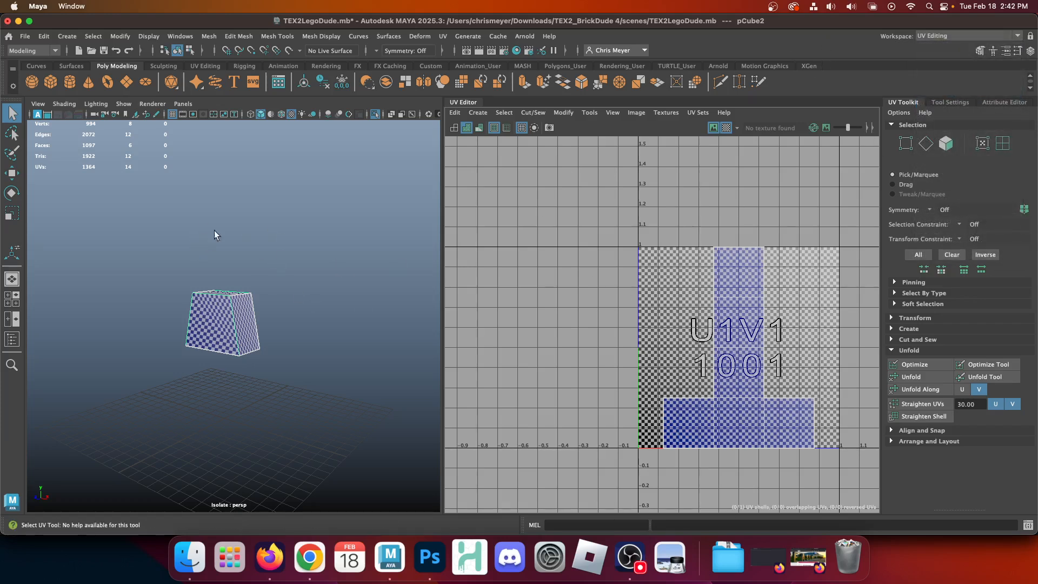
Check the Select step in the Firefox notes, and select the torso's front face in Maya.
{"action": "left_click", "coordinate": [269, 557]}
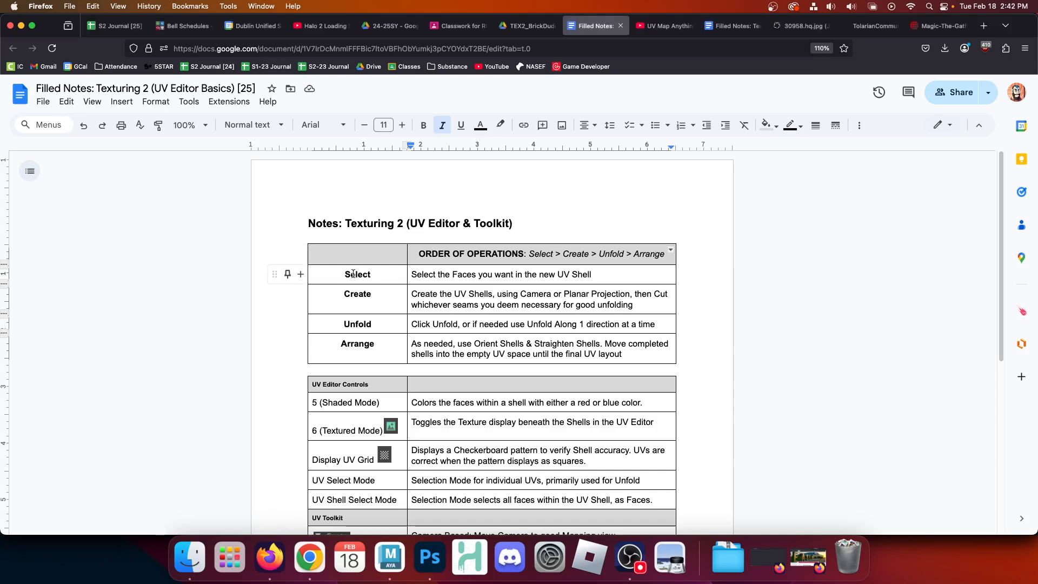
{"action": "left_click", "coordinate": [353, 274]}
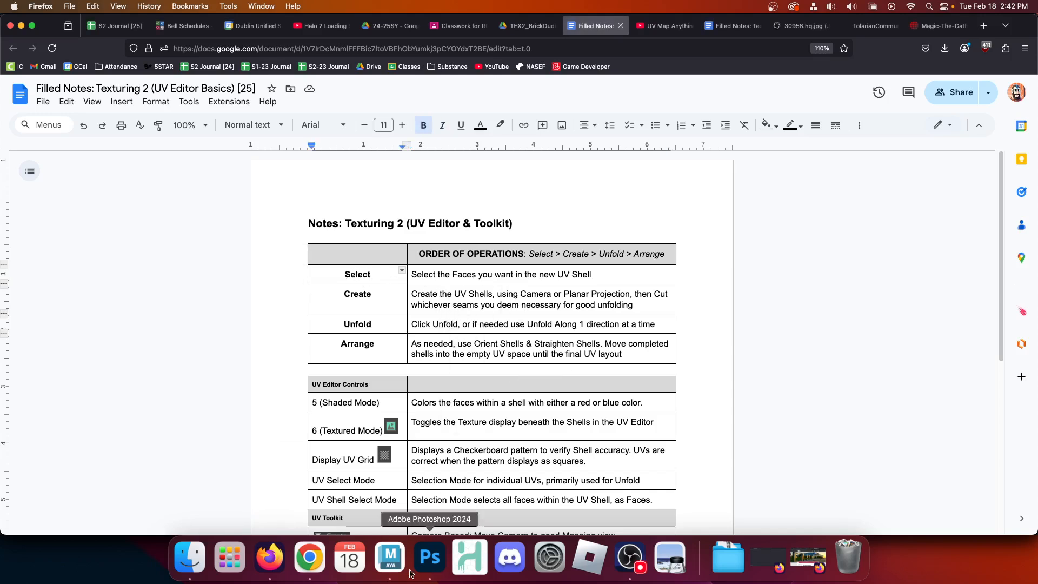
{"action": "left_click", "coordinate": [390, 561]}
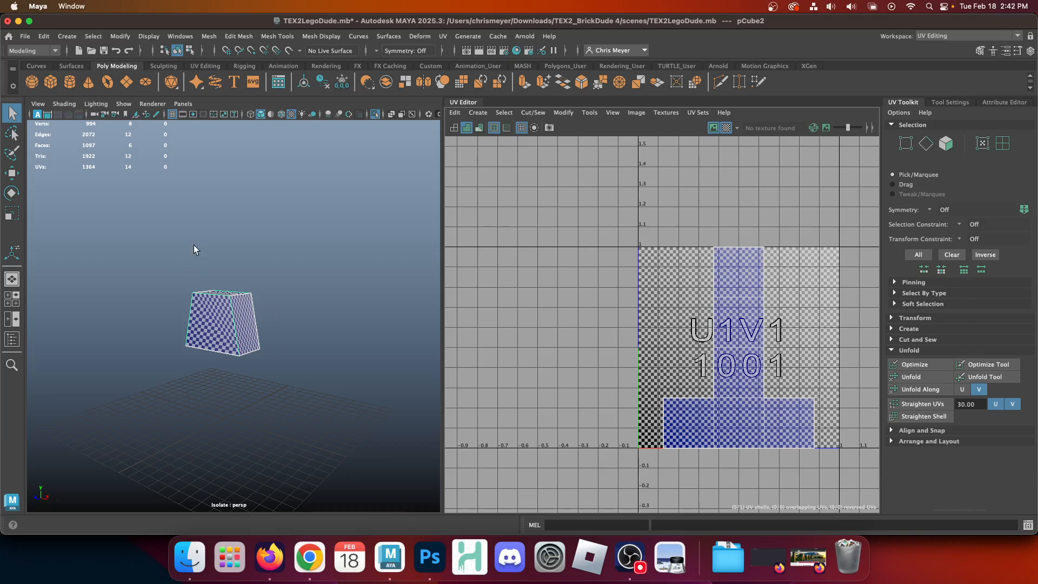
{"action": "scroll", "coordinate": [200, 259], "scroll_direction": "up", "scroll_amount": 8}
{"action": "right_click_drag", "start_coordinate": [182, 212], "coordinate": [173, 245]}
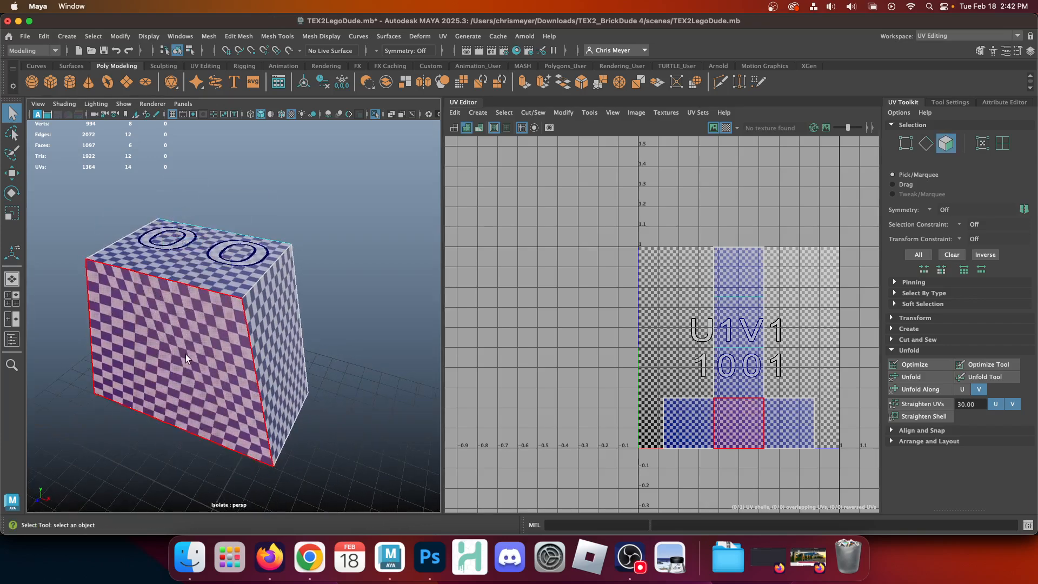
{"action": "left_click", "coordinate": [147, 306]}
{"action": "left_click_drag", "start_coordinate": [264, 334], "coordinate": [396, 299], "text": "alt"}
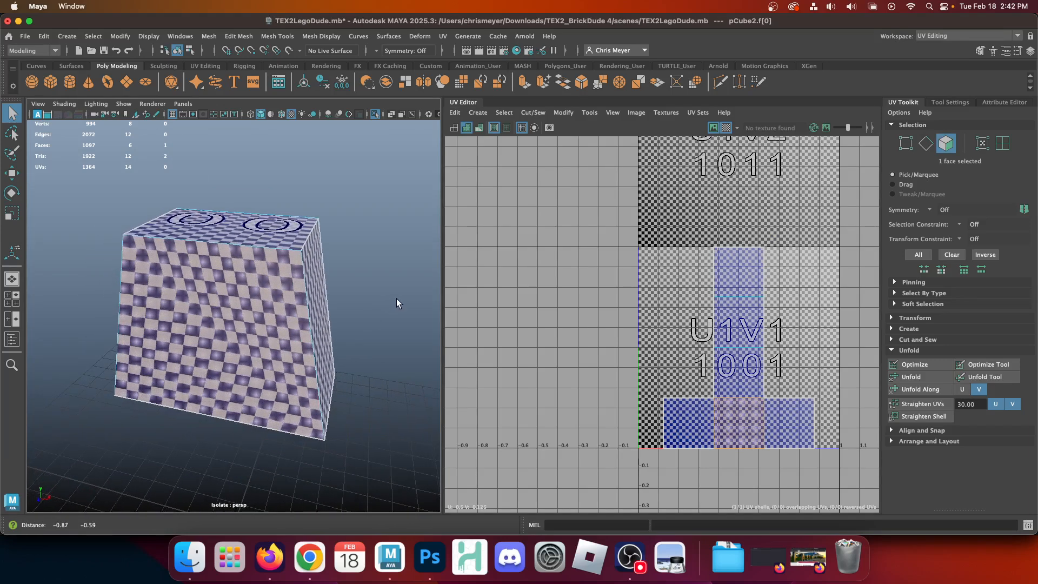
Check the Create step in the Firefox notes, and apply a Camera-Based UV projection to the torso's front face in Maya.
{"action": "left_click", "coordinate": [269, 557]}
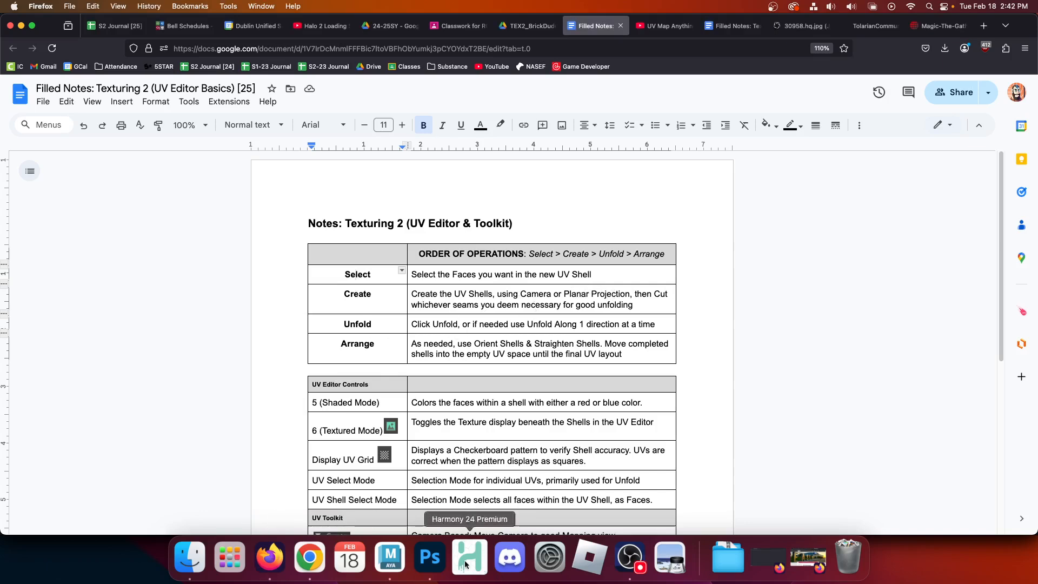
{"action": "left_click", "coordinate": [400, 571]}
{"action": "left_click", "coordinate": [630, 299]}
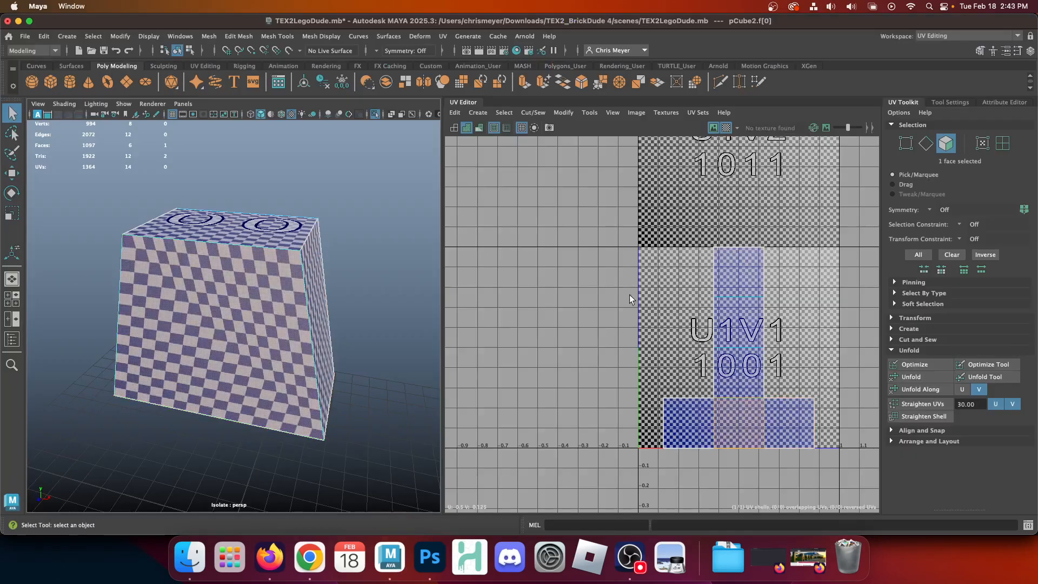
{"action": "left_click", "coordinate": [897, 329]}
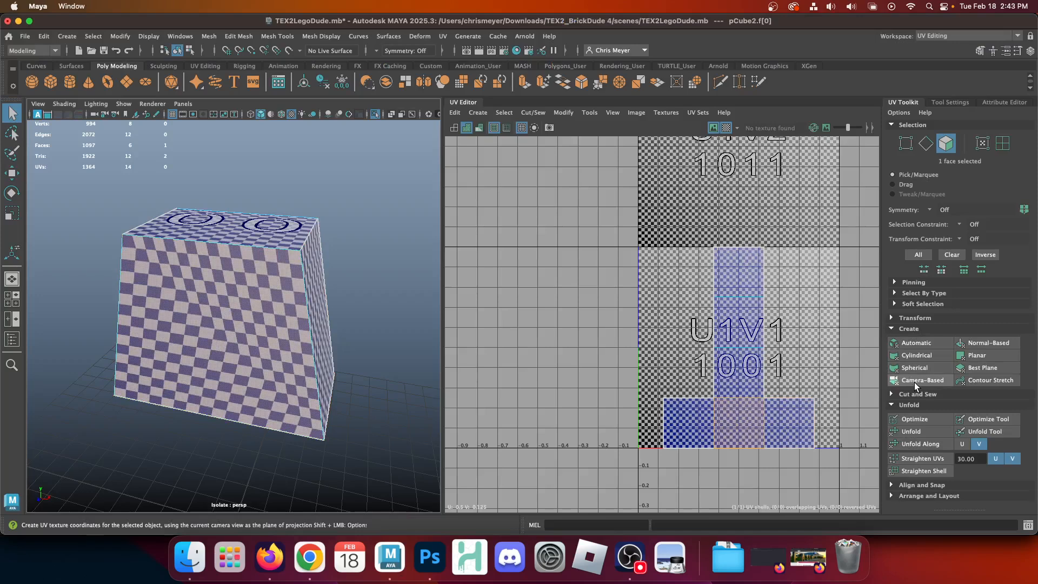
{"action": "left_click", "coordinate": [913, 380]}
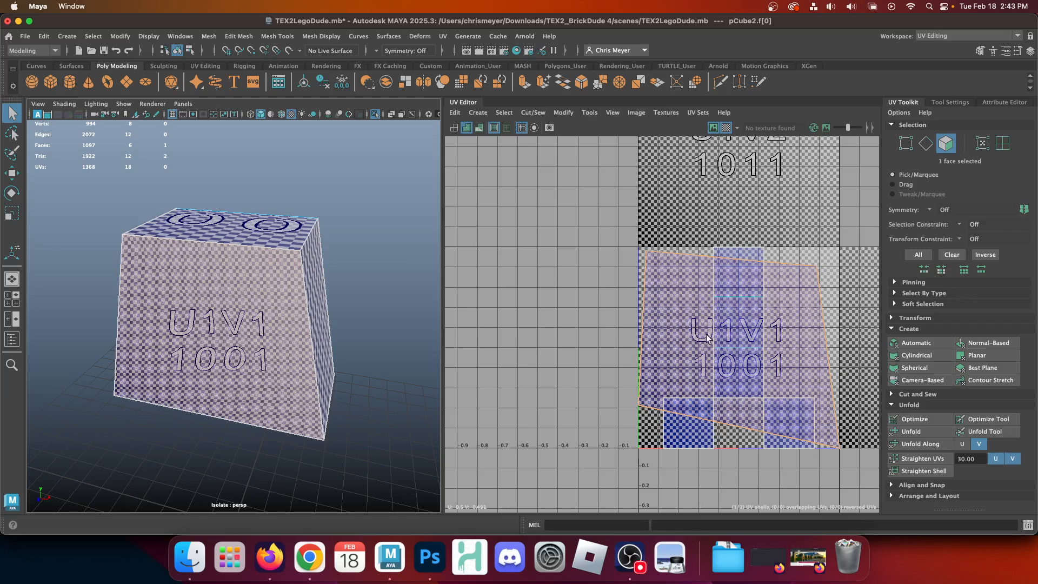
Move the front face's new UV shell out of the U1V1 tile into the empty space beside it.
{"action": "key", "text": "w"}
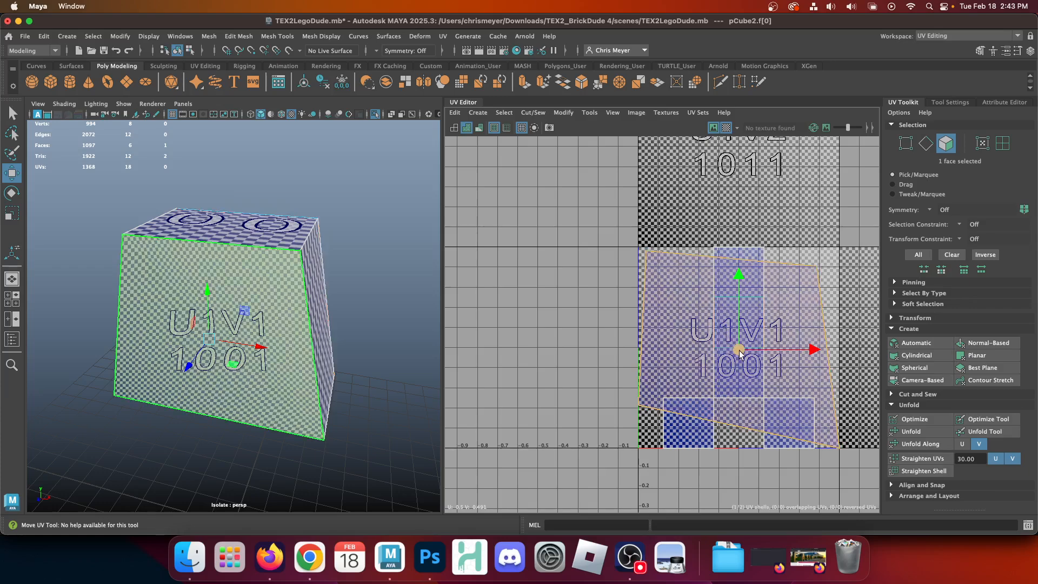
{"action": "left_click_drag", "start_coordinate": [739, 351], "coordinate": [526, 246]}
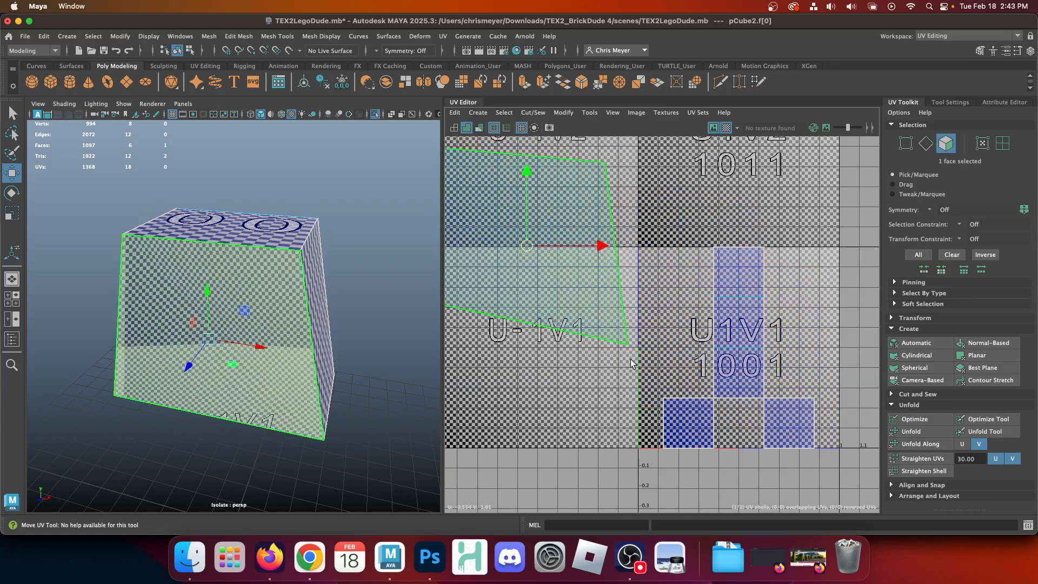
{"action": "right_click_drag", "start_coordinate": [631, 360], "coordinate": [569, 282], "text": "alt"}
{"action": "middle_click_drag", "start_coordinate": [570, 282], "coordinate": [600, 319], "text": "alt"}
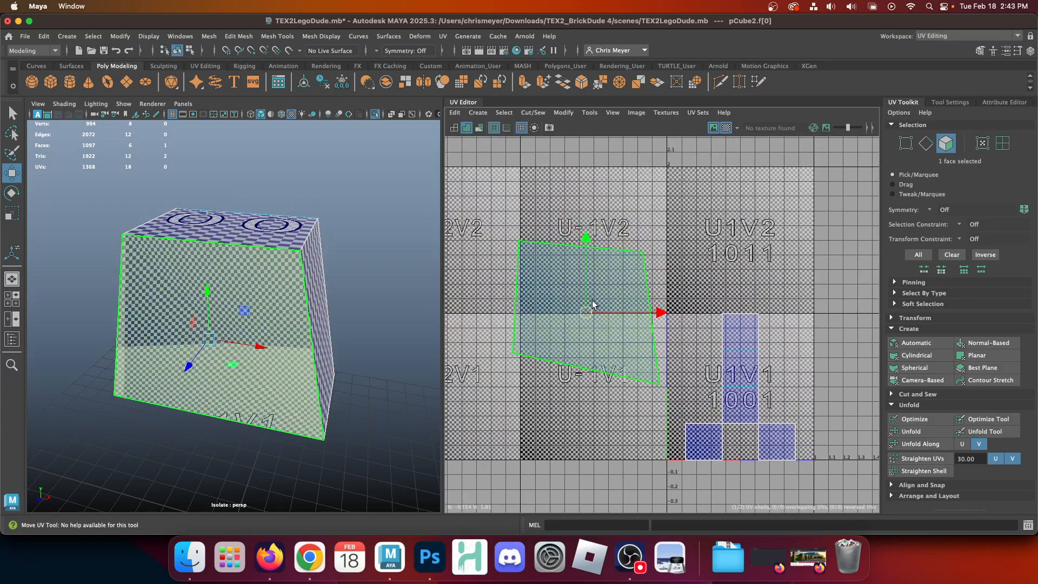
Select all UVs of the front shell in UV mode and unfold them.
{"action": "right_click_drag", "start_coordinate": [543, 267], "coordinate": [591, 268]}
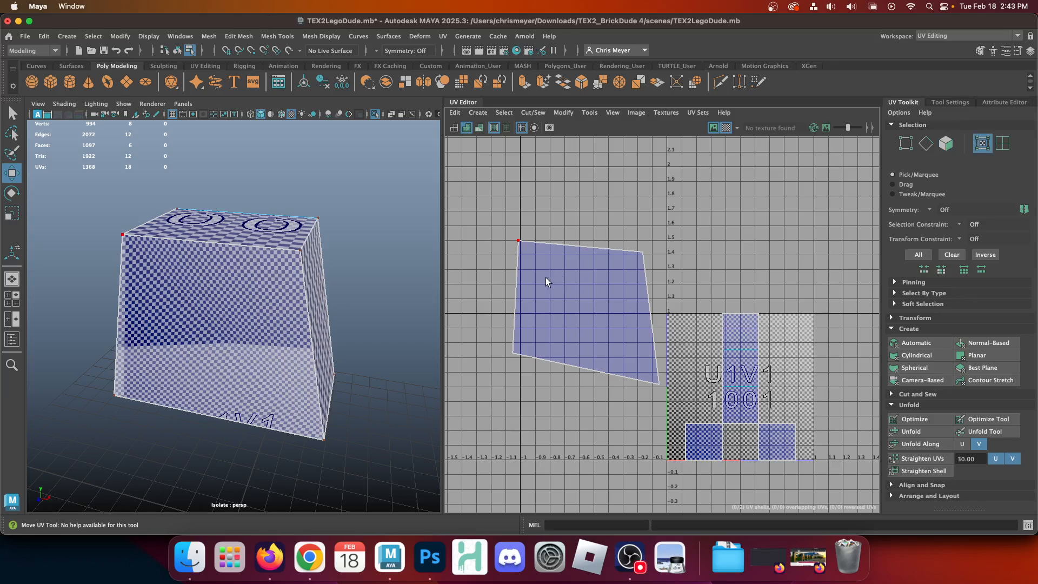
{"action": "double_click", "coordinate": [565, 277]}
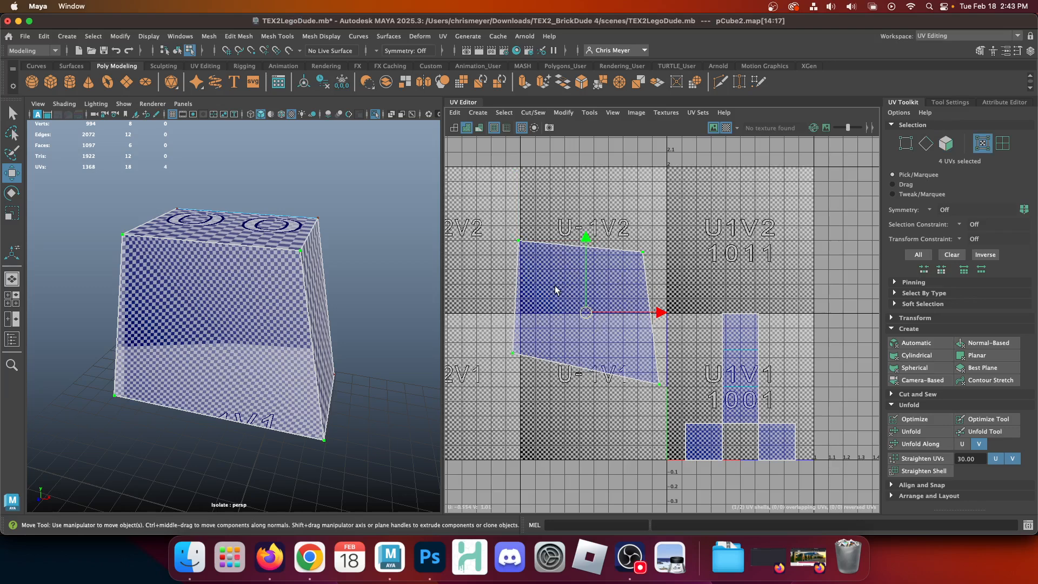
{"action": "left_click", "coordinate": [928, 432]}
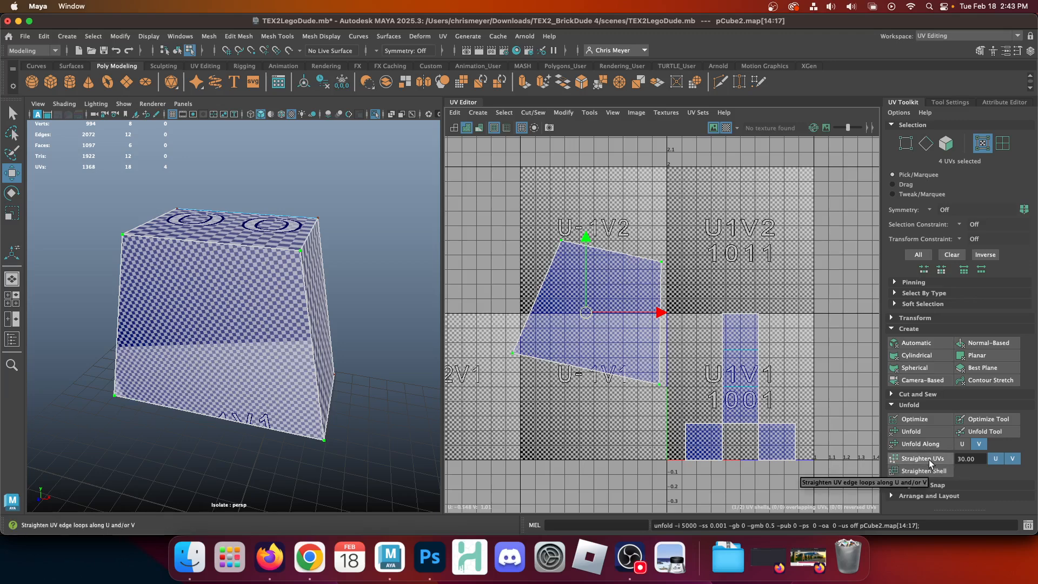
Try Straighten UVs on the front shell along U and V at 30.00, and undo it.
{"action": "left_click", "coordinate": [928, 460]}
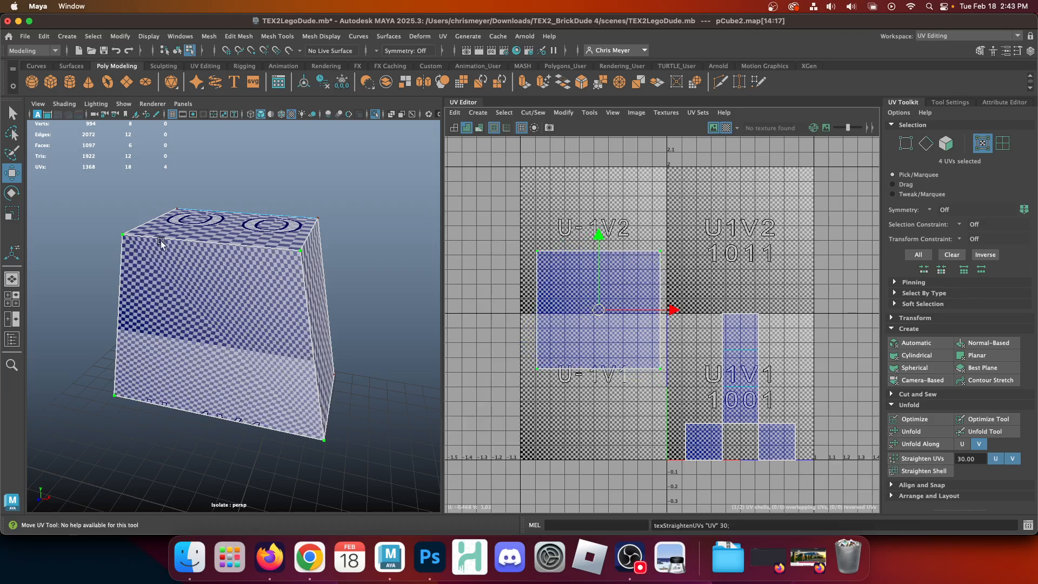
{"action": "key", "text": "ctrl+z"}
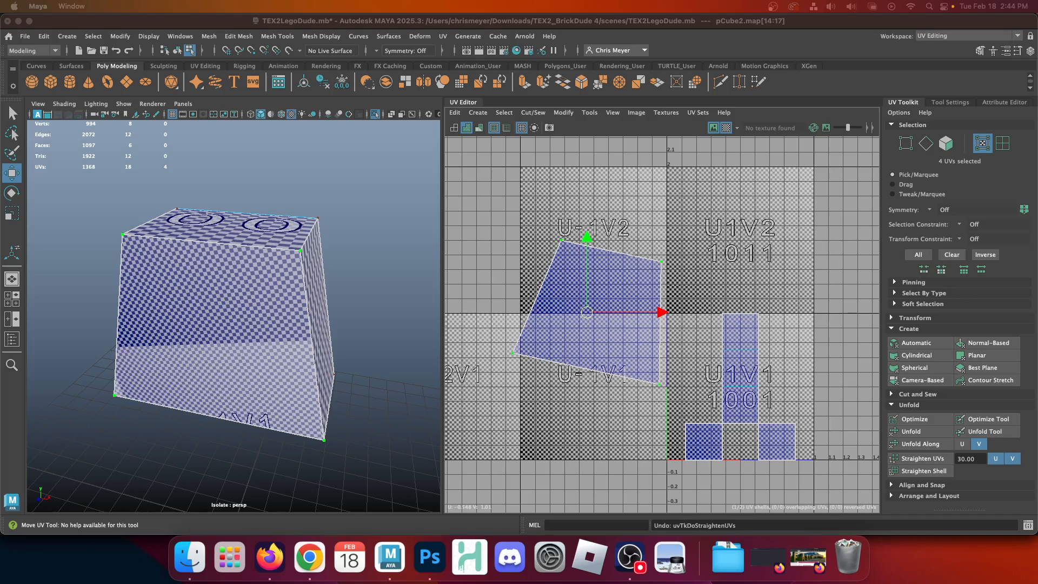
{"action": "left_click", "coordinate": [609, 23]}
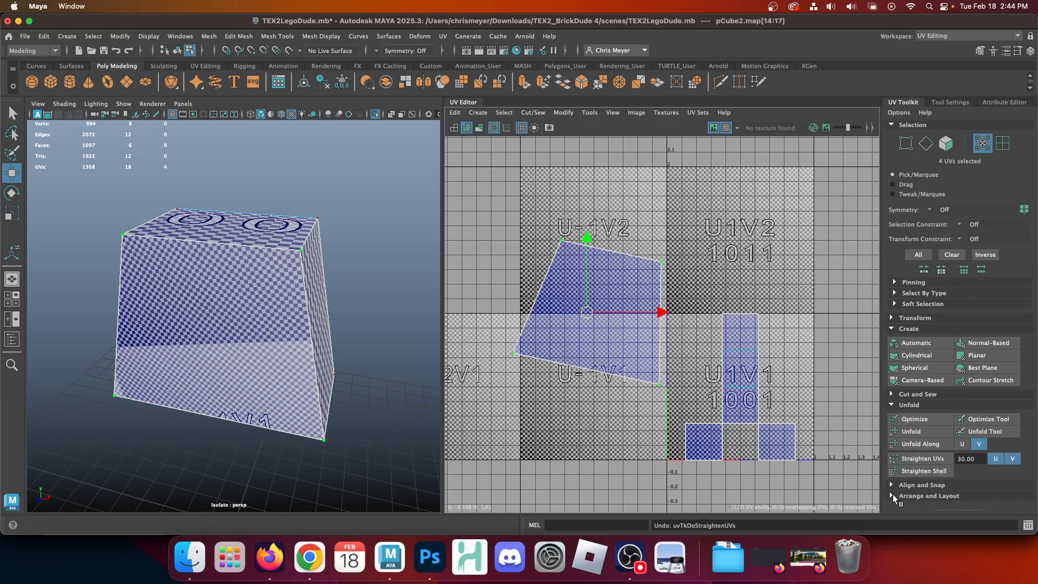
Check the Arrange step in the Firefox notes, orient the front shell in Maya, and move it into the U-1V2 tile.
{"action": "left_click", "coordinate": [891, 405]}
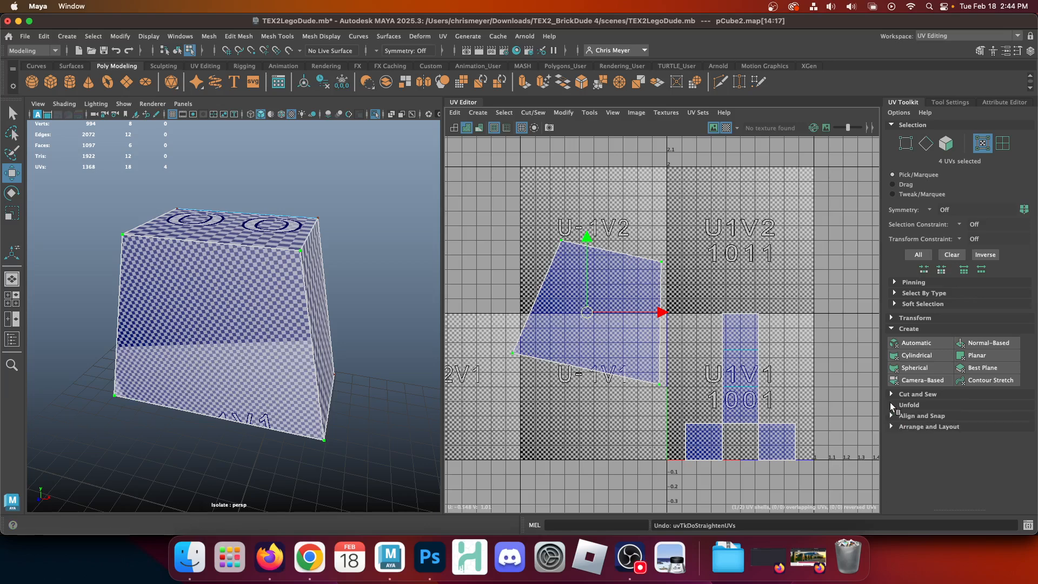
{"action": "left_click", "coordinate": [269, 556]}
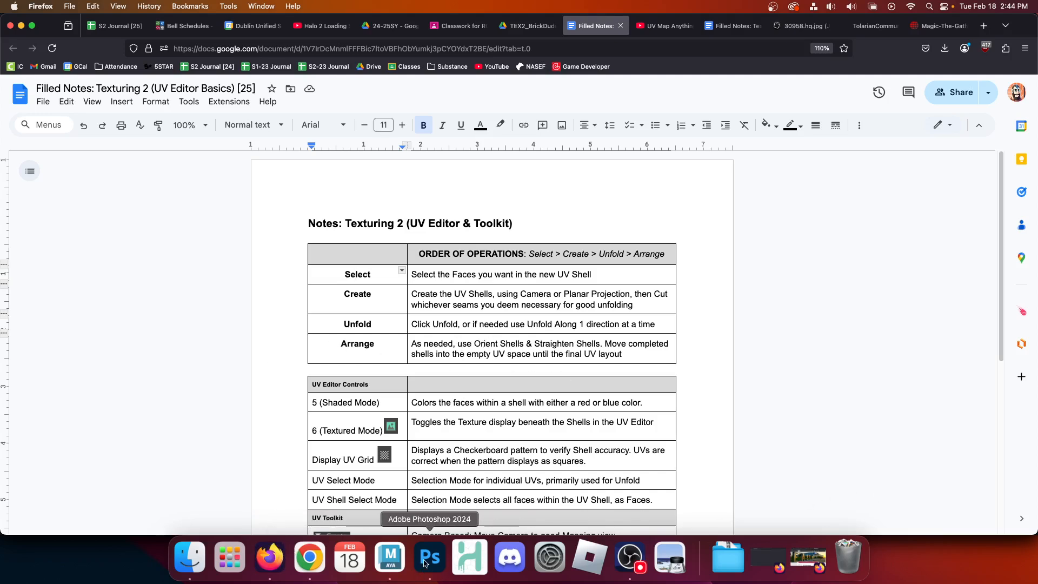
{"action": "left_click", "coordinate": [390, 557]}
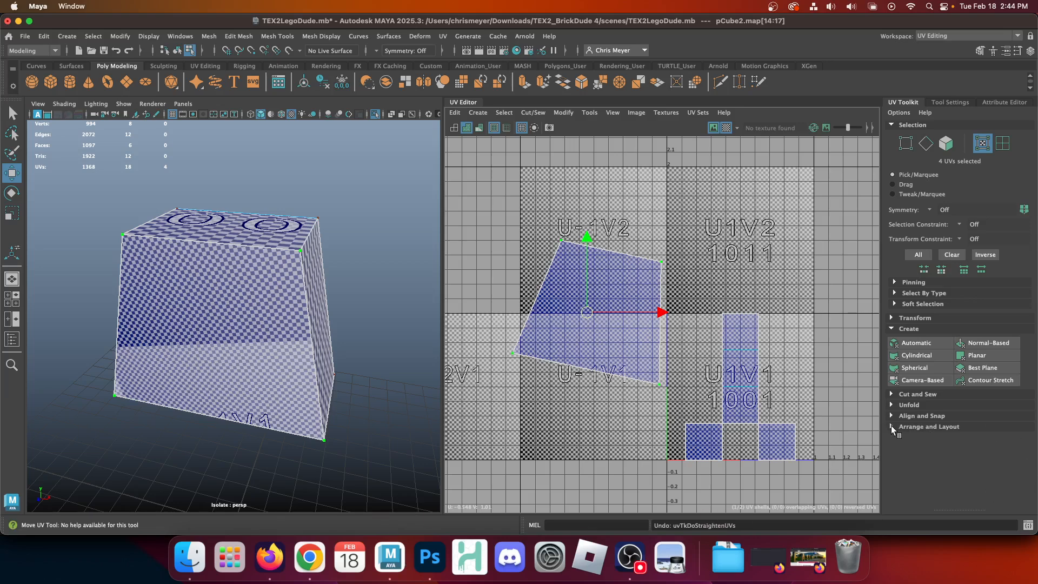
{"action": "left_click", "coordinate": [891, 426]}
{"action": "scroll", "coordinate": [925, 414], "scroll_direction": "down", "scroll_amount": 3}
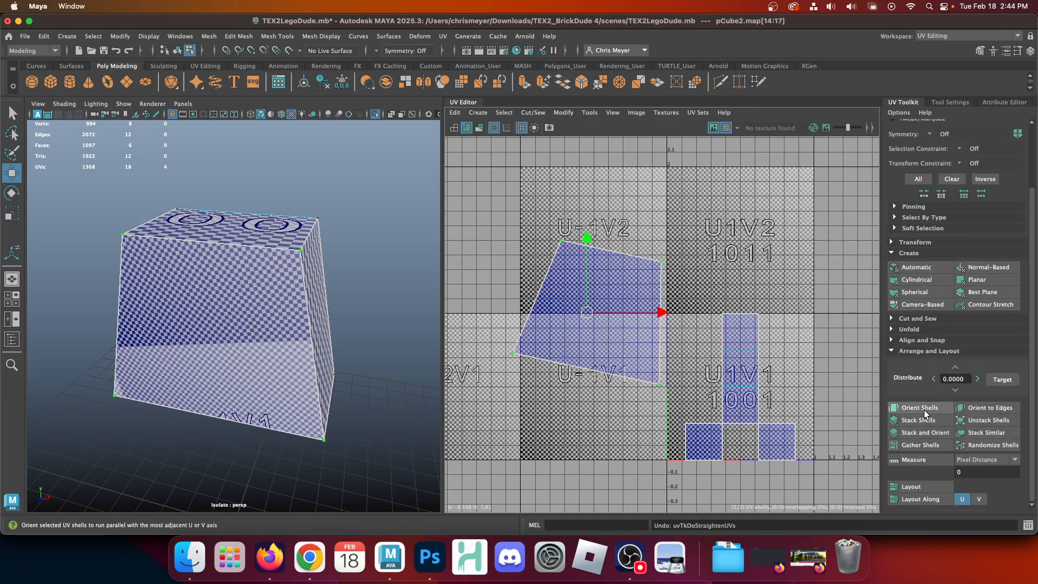
{"action": "left_click", "coordinate": [922, 409]}
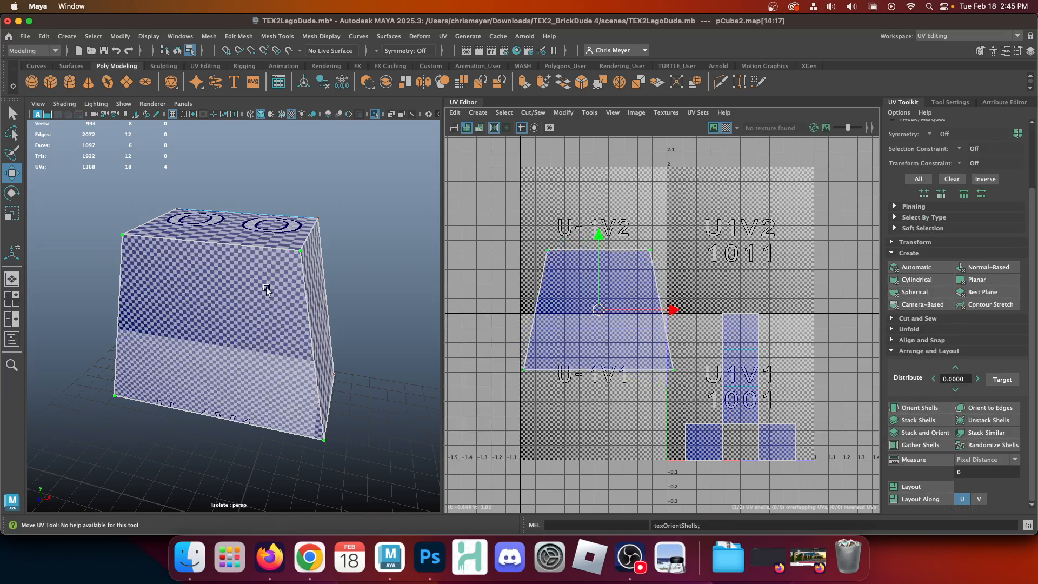
{"action": "left_click_drag", "start_coordinate": [598, 310], "coordinate": [587, 239]}
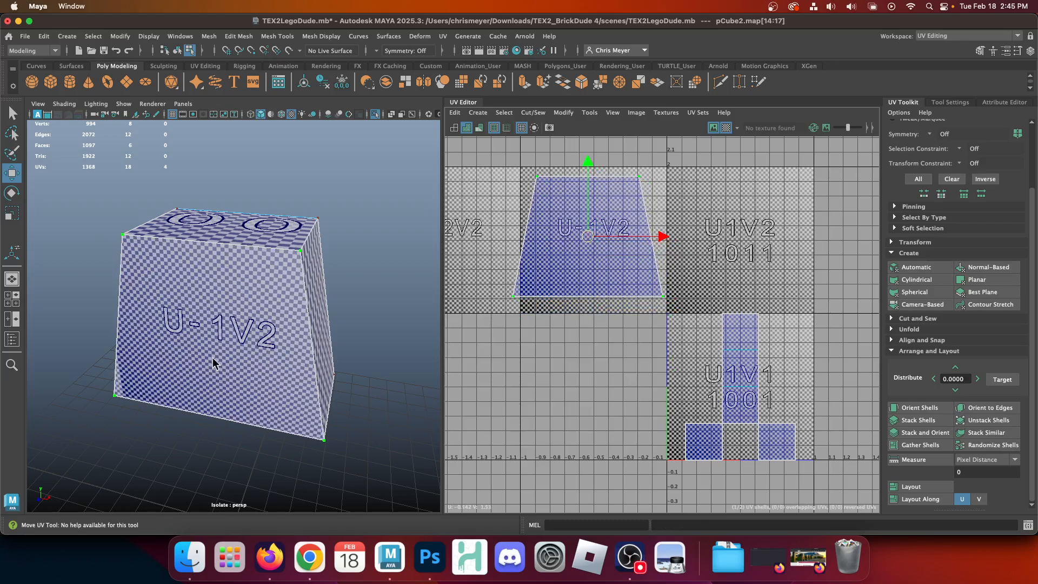
Select the torso's back face and apply a Camera-Based UV projection to it.
{"action": "left_click_drag", "start_coordinate": [372, 277], "coordinate": [137, 258], "text": "alt"}
{"action": "right_click_drag", "start_coordinate": [249, 212], "coordinate": [249, 244]}
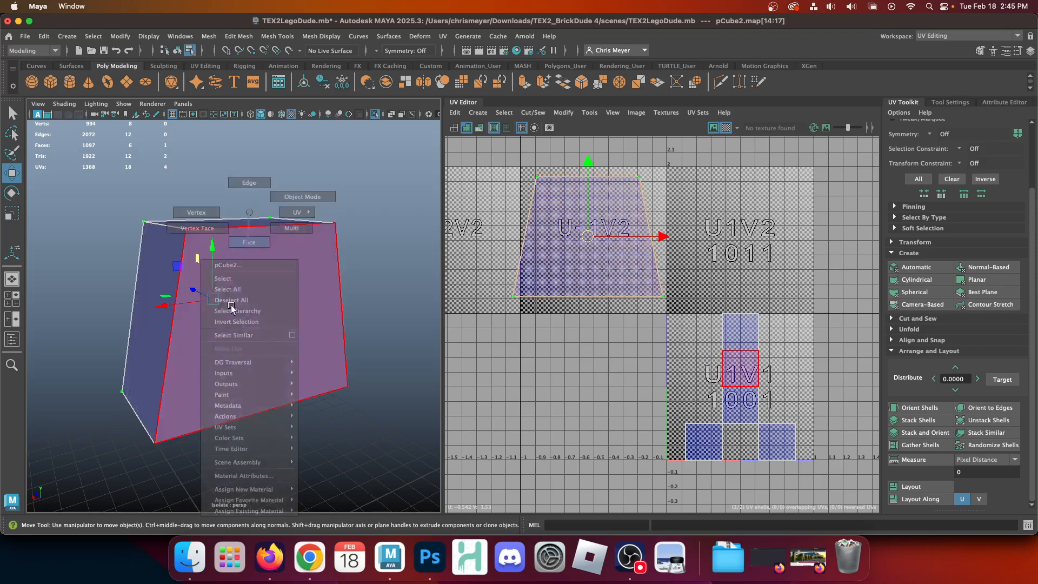
{"action": "right_click_drag", "start_coordinate": [345, 160], "coordinate": [291, 257]}
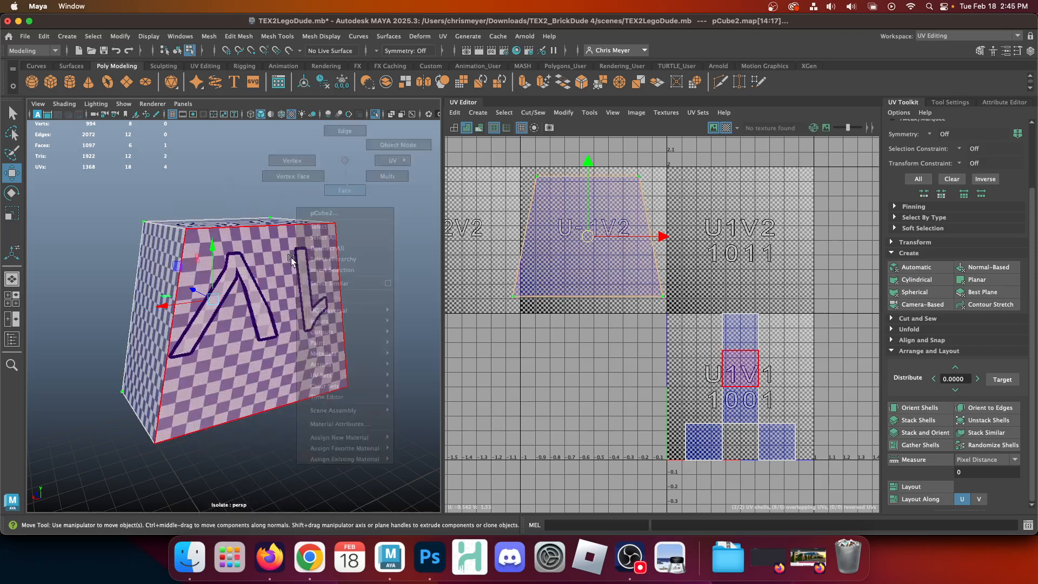
{"action": "left_click", "coordinate": [284, 267]}
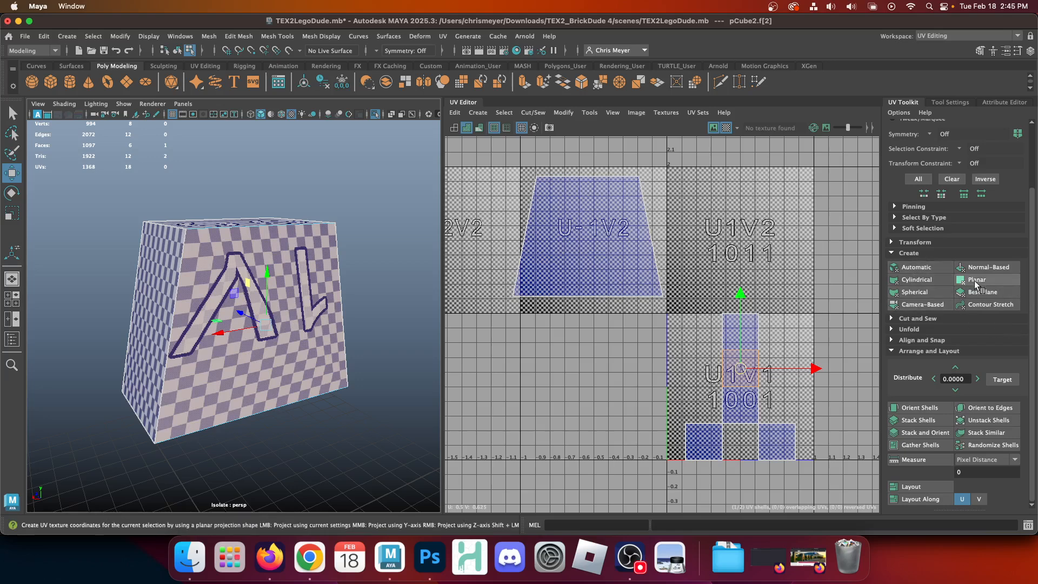
{"action": "left_click", "coordinate": [915, 306]}
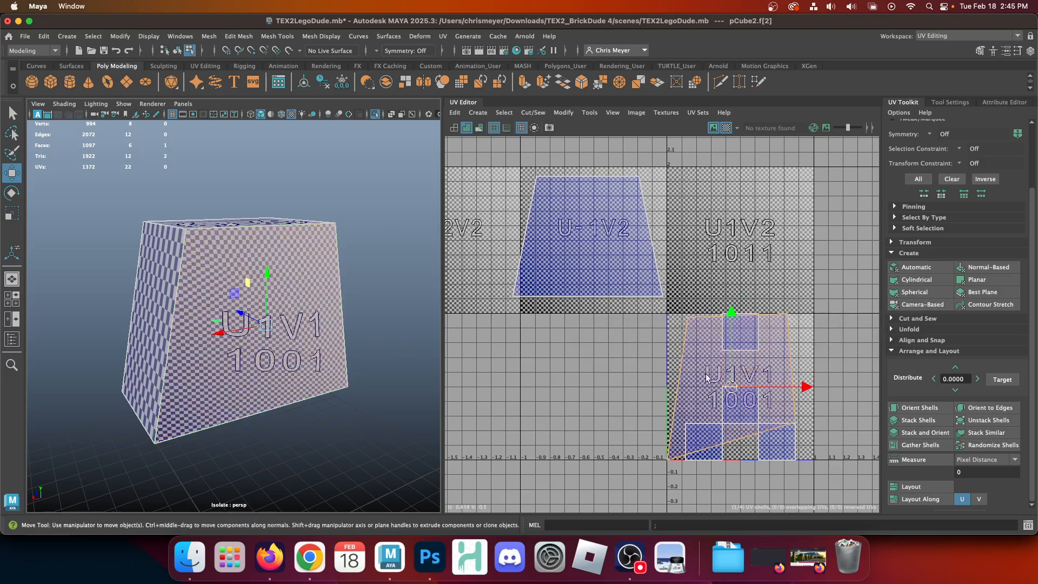
Move the back face's shell out to the U-1V1 tile, select all its UVs and unfold them.
{"action": "left_click_drag", "start_coordinate": [731, 393], "coordinate": [546, 393]}
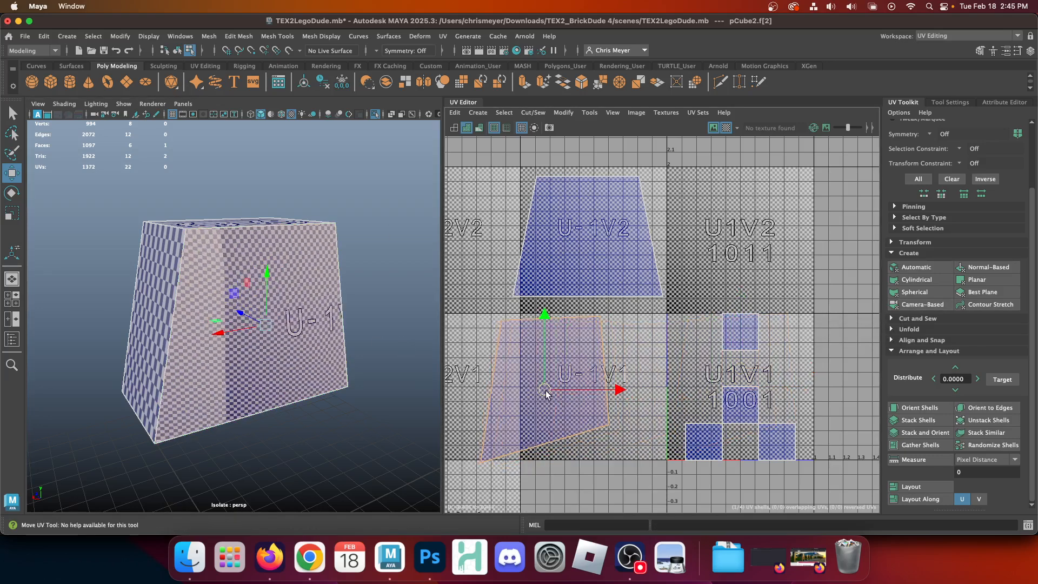
{"action": "right_click_drag", "start_coordinate": [515, 360], "coordinate": [579, 366]}
{"action": "double_click", "coordinate": [587, 339]}
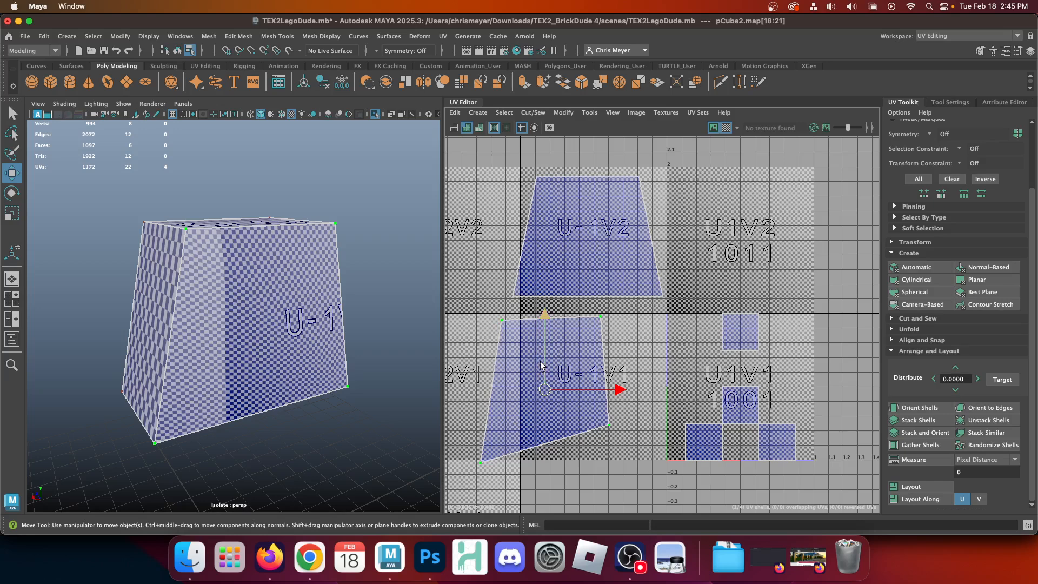
{"action": "left_click", "coordinate": [891, 329]}
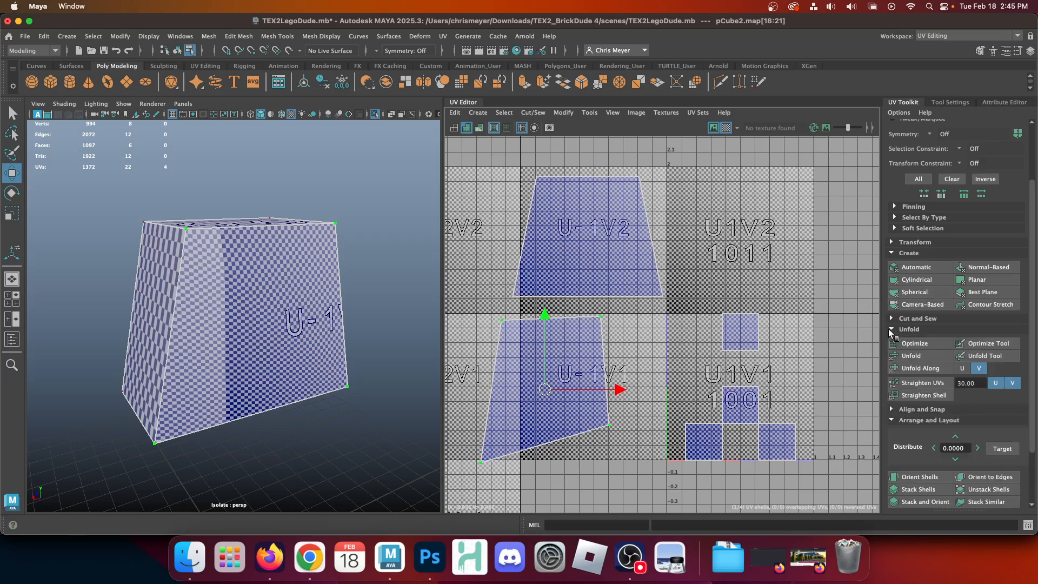
{"action": "left_click", "coordinate": [920, 356]}
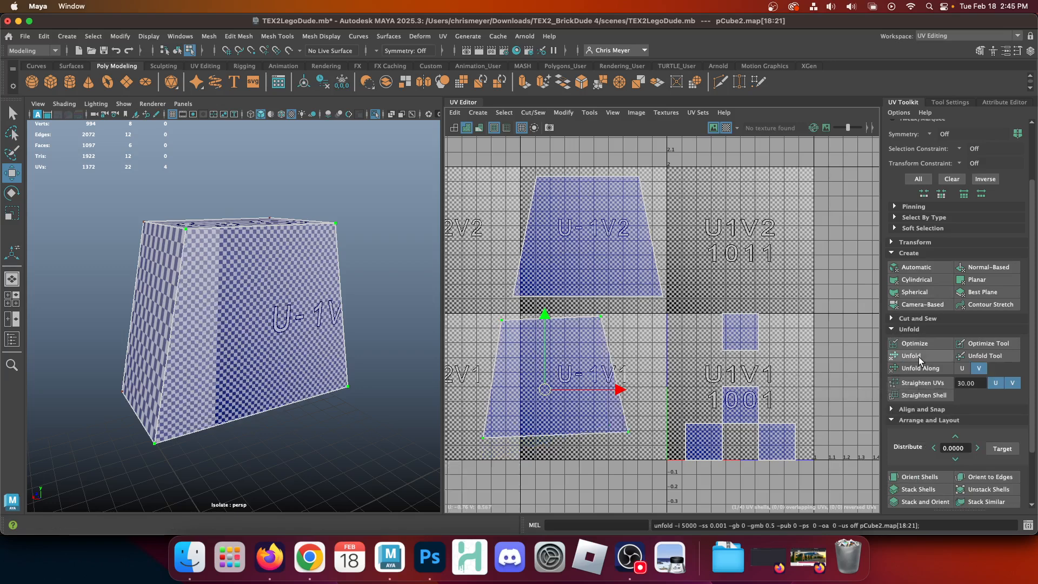
Orient the back shell and position it in the U-1V1 tile, directly below the front shell.
{"action": "left_click", "coordinate": [920, 477]}
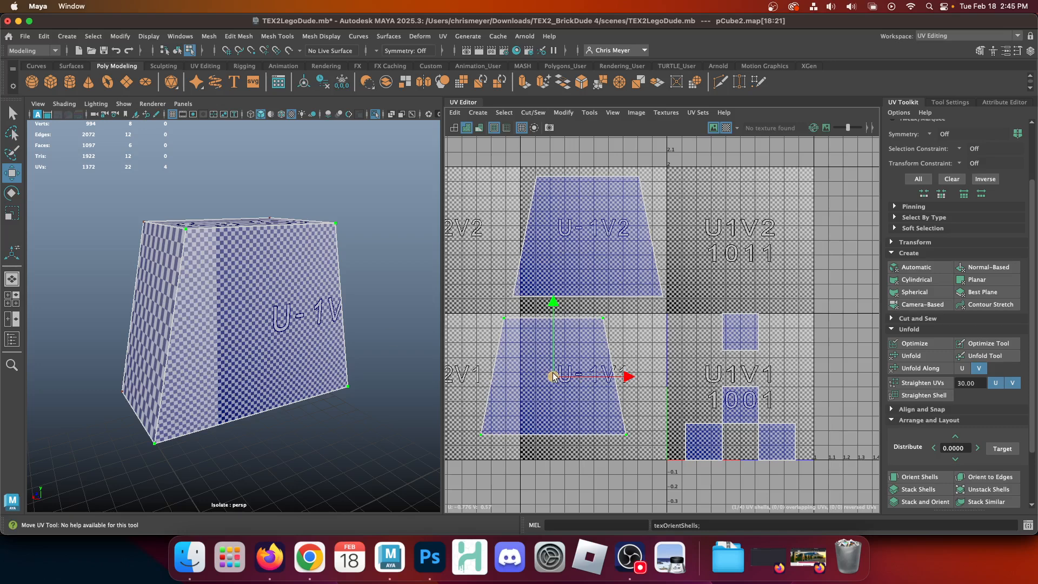
{"action": "left_click_drag", "start_coordinate": [552, 375], "coordinate": [586, 371]}
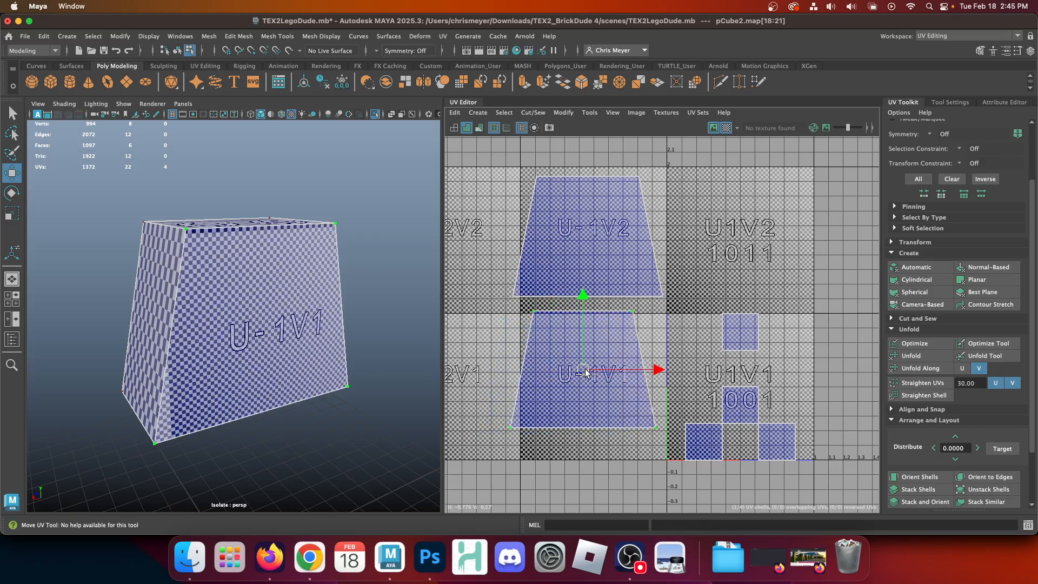
{"action": "left_click", "coordinate": [594, 201]}
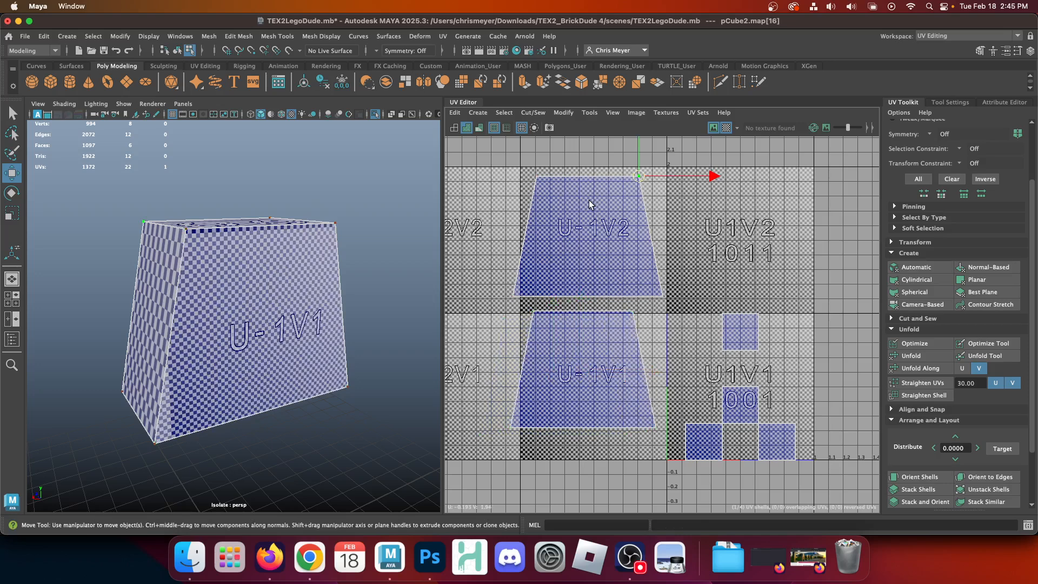
{"action": "left_click", "coordinate": [576, 350]}
Select the torso's side face in face mode and view it from the front of the torso.
{"action": "right_click_drag", "start_coordinate": [157, 212], "coordinate": [157, 247]}
{"action": "left_click", "coordinate": [301, 248]}
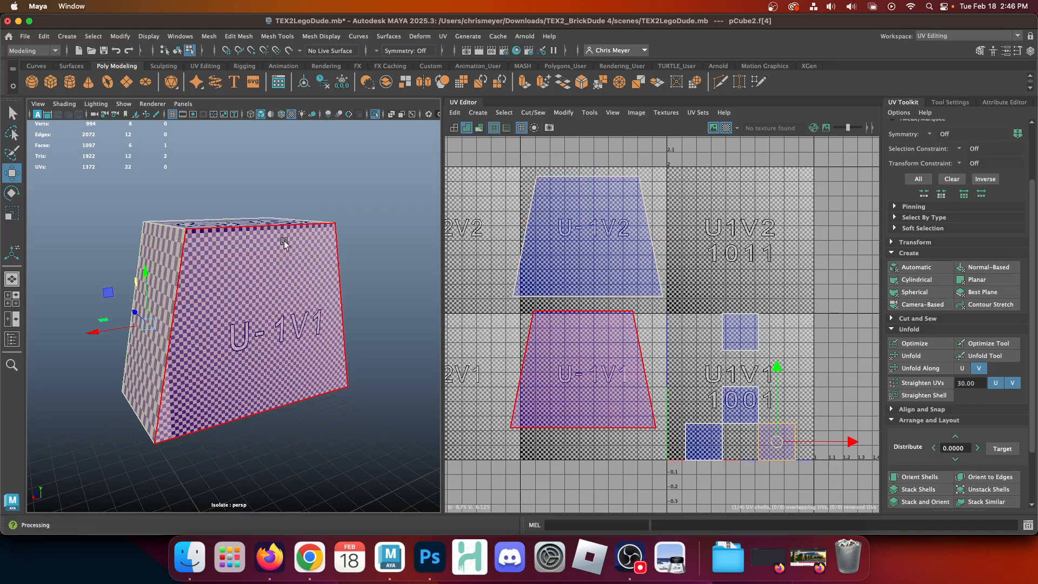
{"action": "left_click_drag", "start_coordinate": [371, 215], "coordinate": [366, 192], "text": "alt"}
{"action": "middle_click_drag", "start_coordinate": [364, 198], "coordinate": [307, 210], "text": "alt"}
{"action": "right_click_drag", "start_coordinate": [307, 210], "coordinate": [344, 255], "text": "alt"}
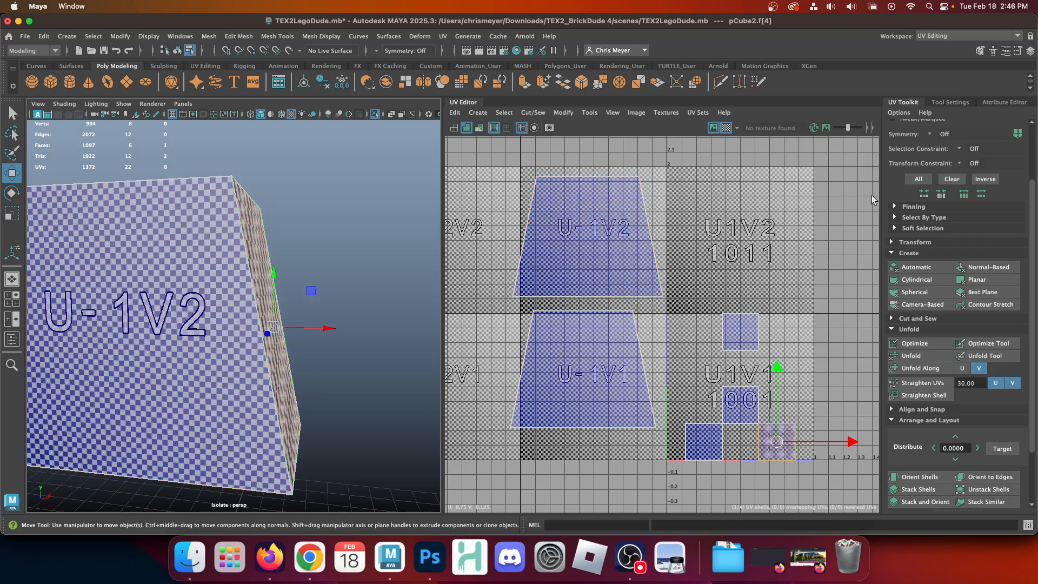
Review the Planar mapping options for the selected side face, including the fit and projection axis, without changing them.
{"action": "left_click", "coordinate": [896, 329]}
{"action": "left_click", "coordinate": [897, 351]}
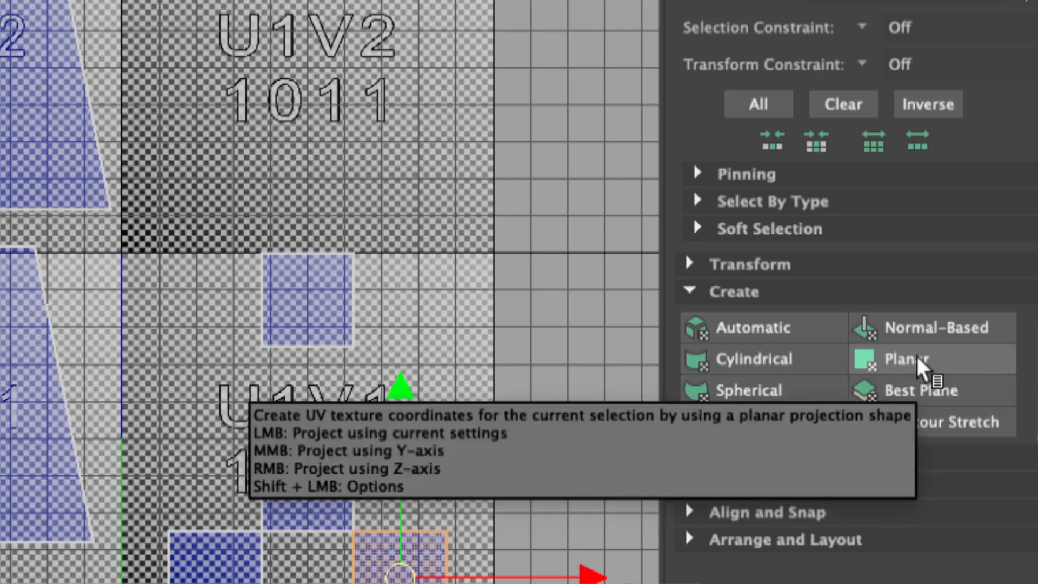
{"action": "left_click", "coordinate": [917, 357], "text": "shift"}
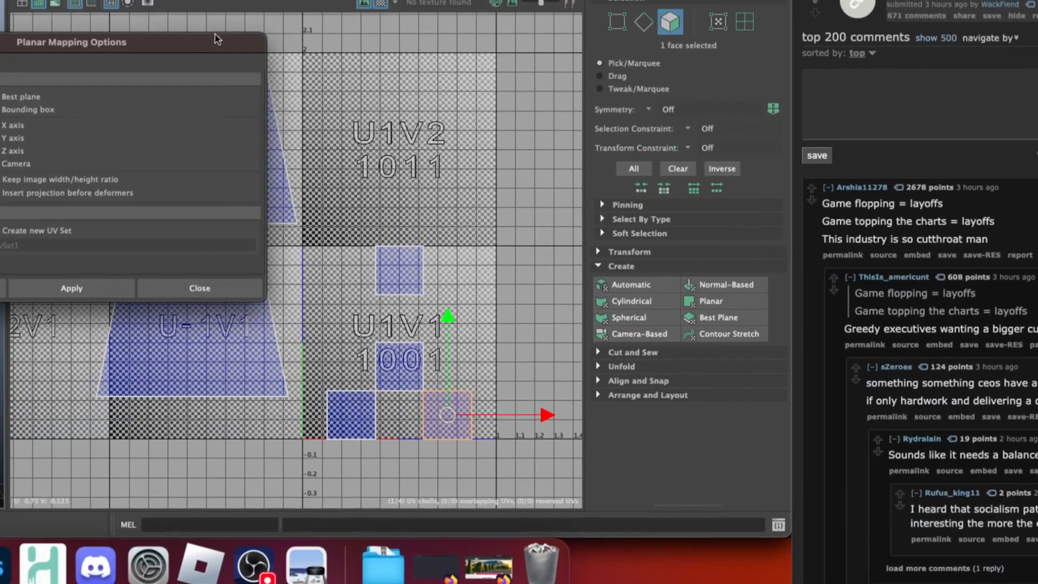
{"action": "left_click_drag", "start_coordinate": [219, 33], "coordinate": [547, 78]}
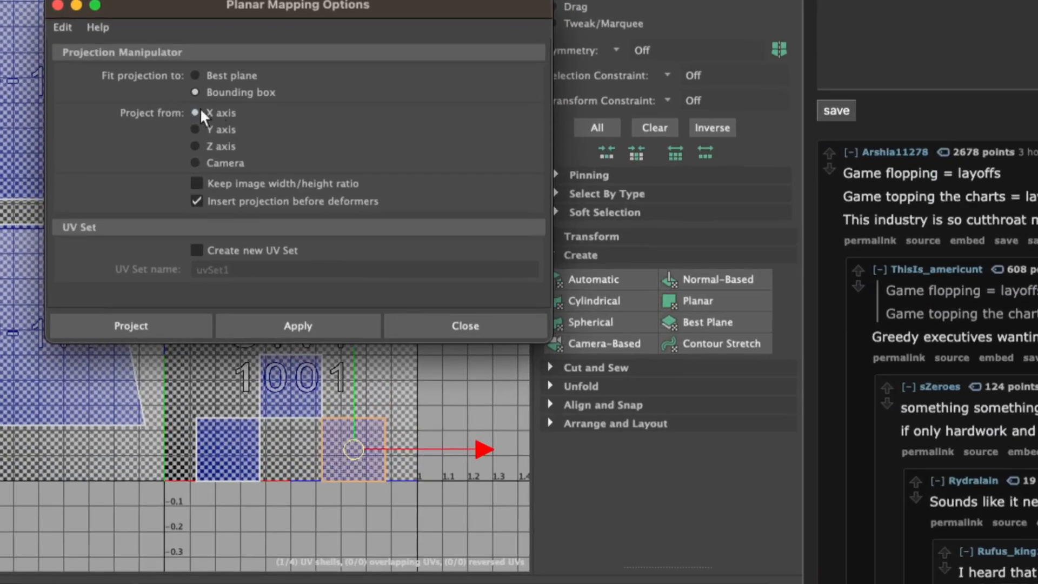
{"action": "left_click", "coordinate": [483, 325]}
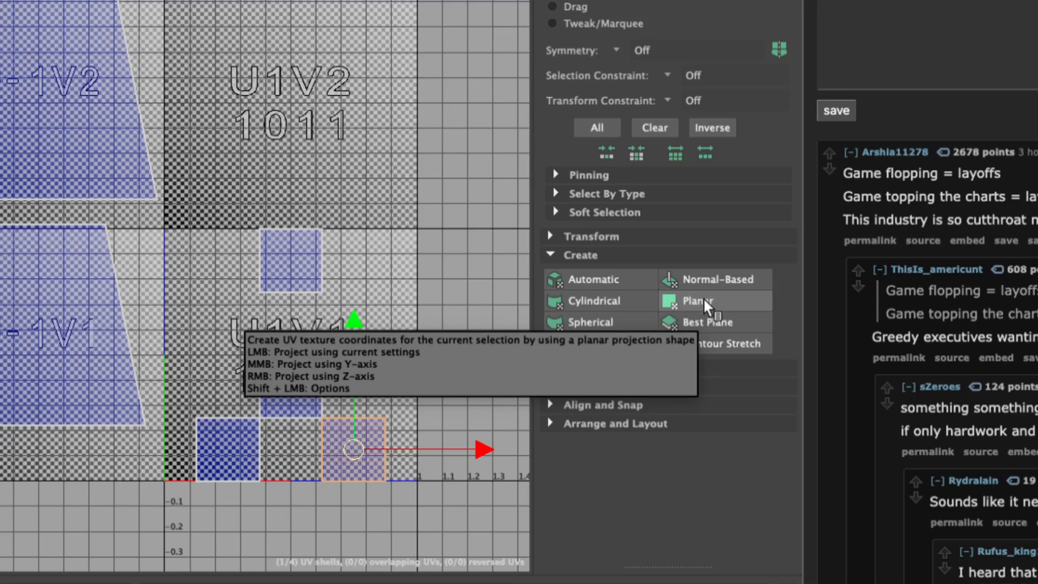
Apply a Planar UV projection to the selected side face, trying the Z and Y axes before projecting from the X axis.
{"action": "left_click", "coordinate": [702, 301]}
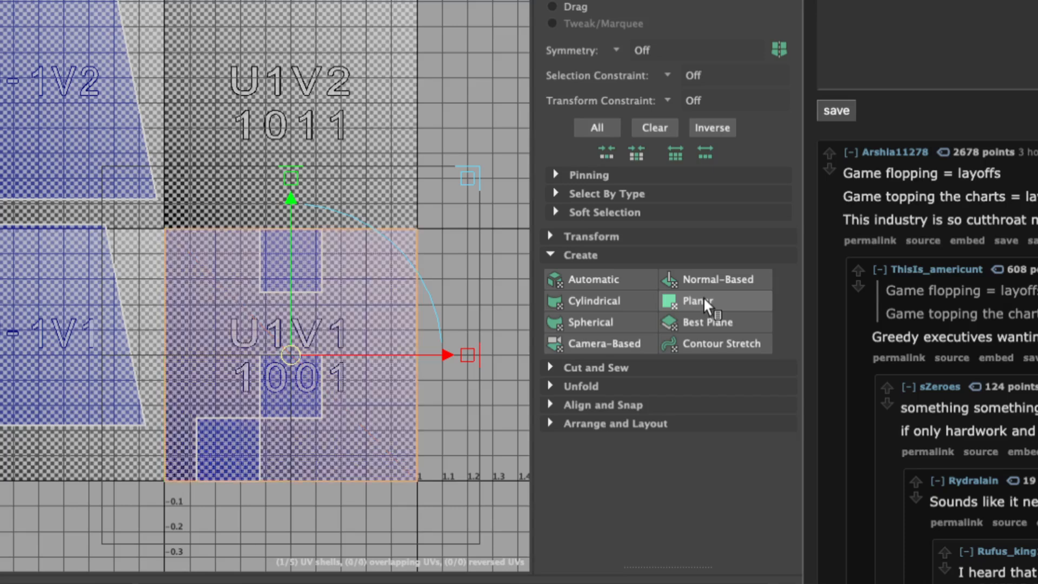
{"action": "left_click", "coordinate": [705, 297]}
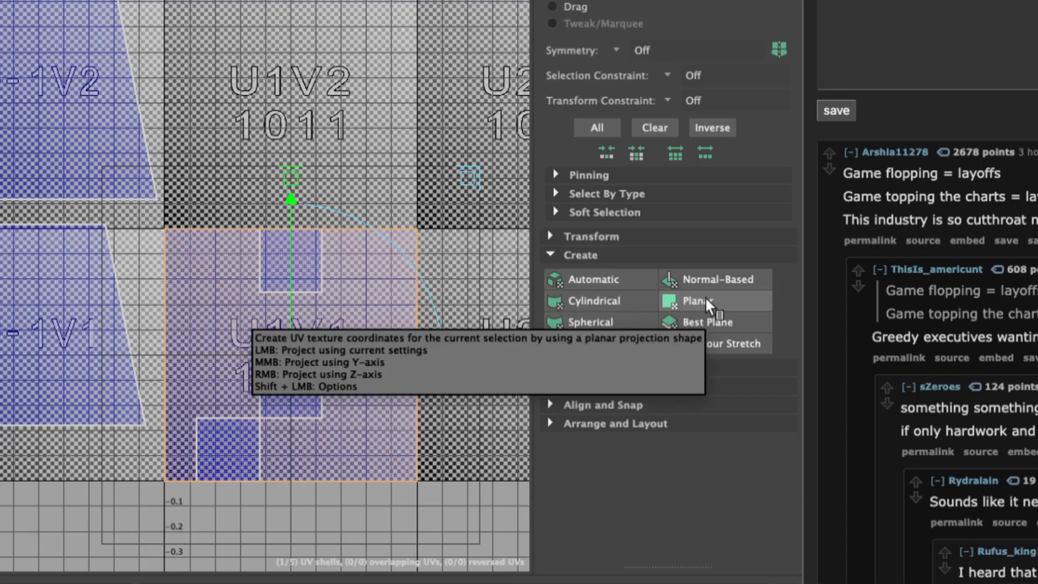
{"action": "left_click", "coordinate": [705, 296]}
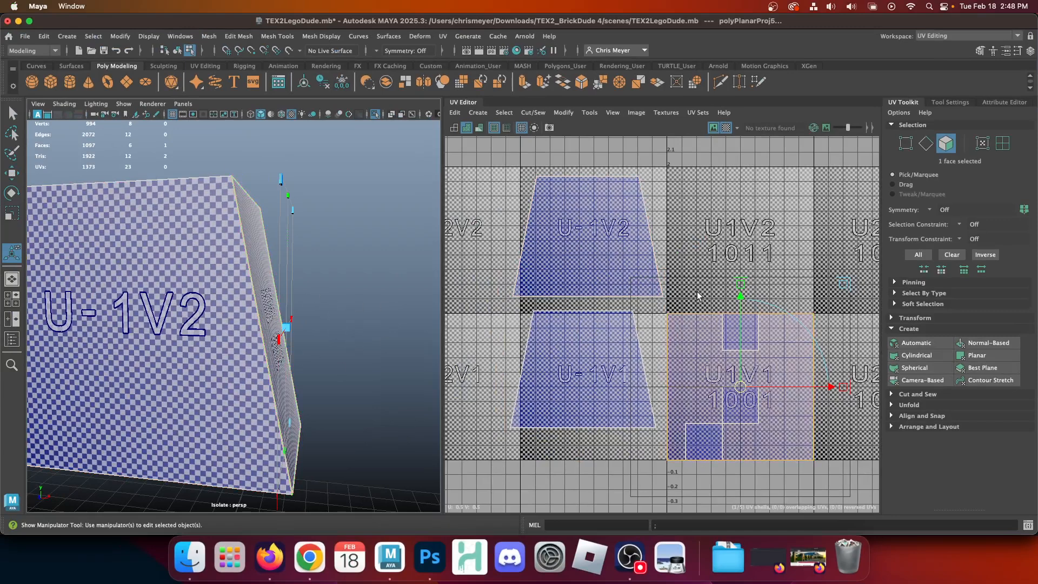
{"action": "left_click", "coordinate": [980, 357]}
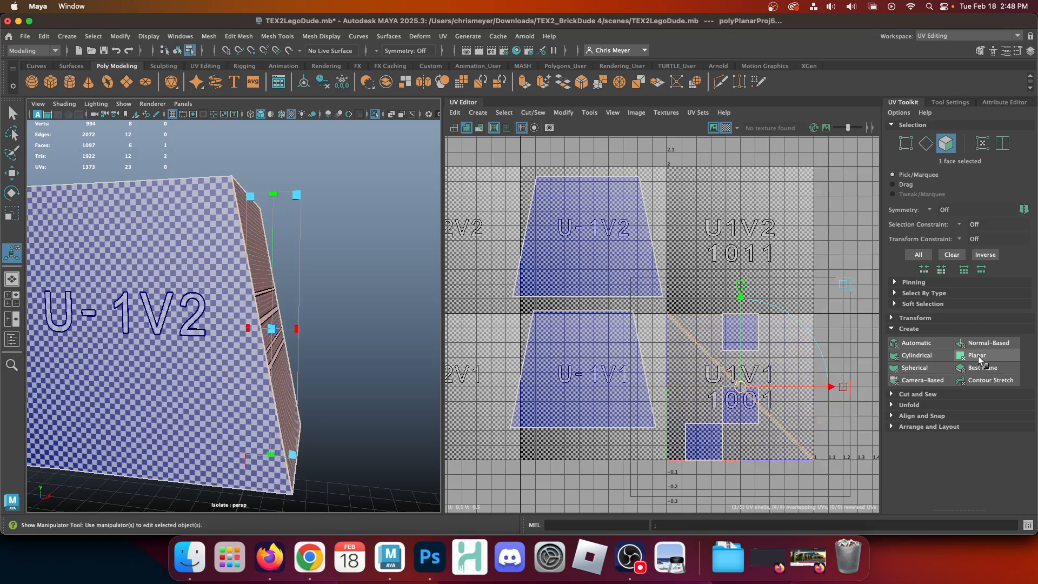
{"action": "left_click", "coordinate": [981, 358]}
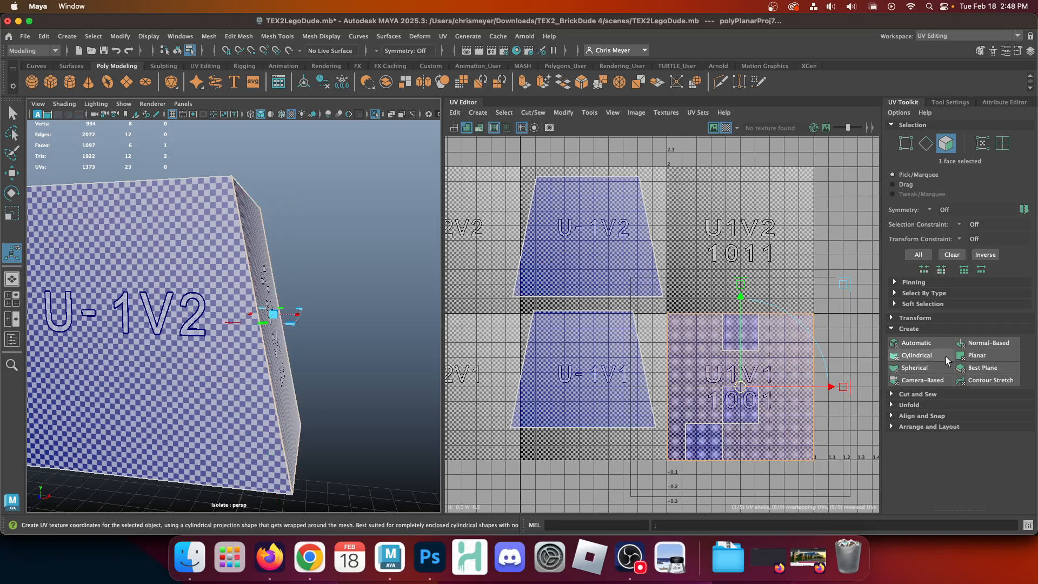
{"action": "left_click", "coordinate": [991, 355]}
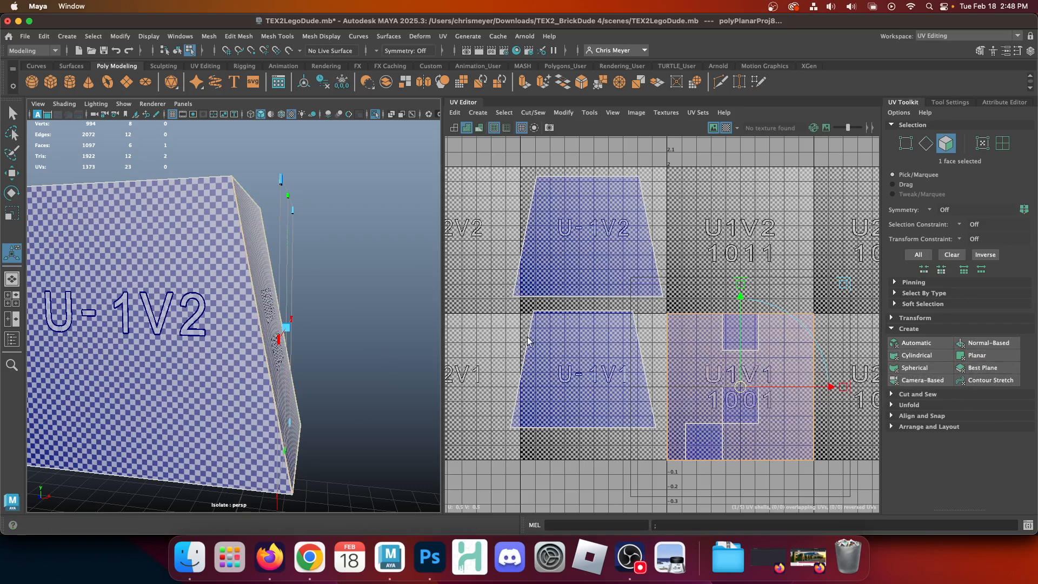
Move the side face's shell up to the U1V2 tile, select all its UVs and unfold them.
{"action": "left_click_drag", "start_coordinate": [389, 357], "coordinate": [329, 359], "text": "alt"}
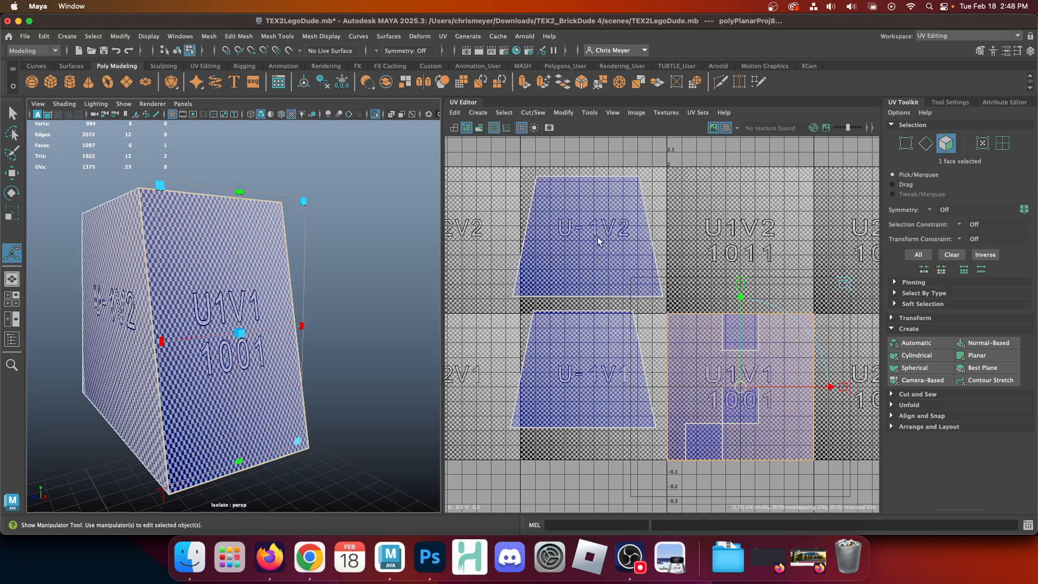
{"action": "left_click_drag", "start_coordinate": [741, 386], "coordinate": [797, 218]}
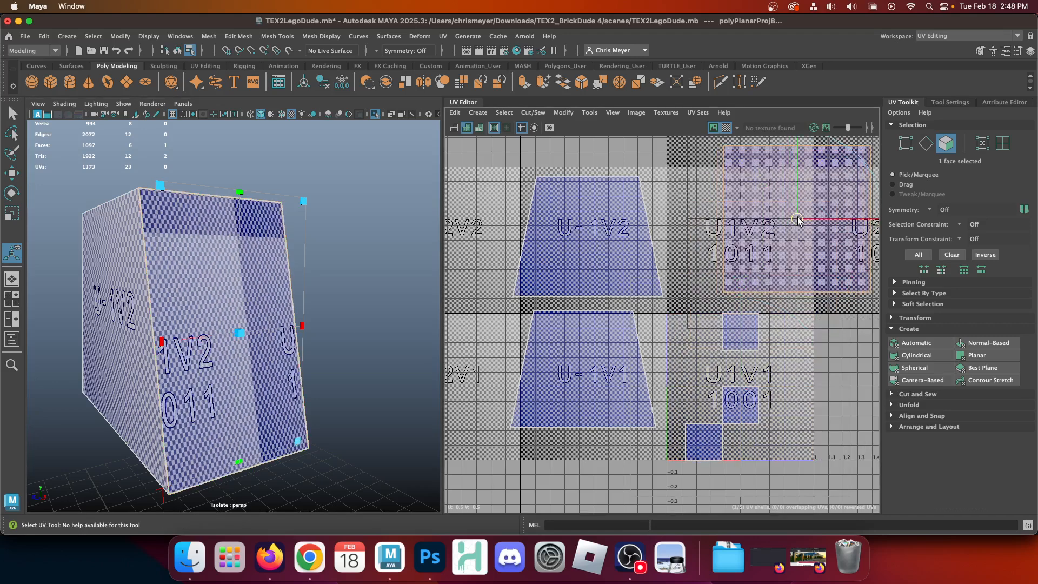
{"action": "left_click", "coordinate": [908, 404]}
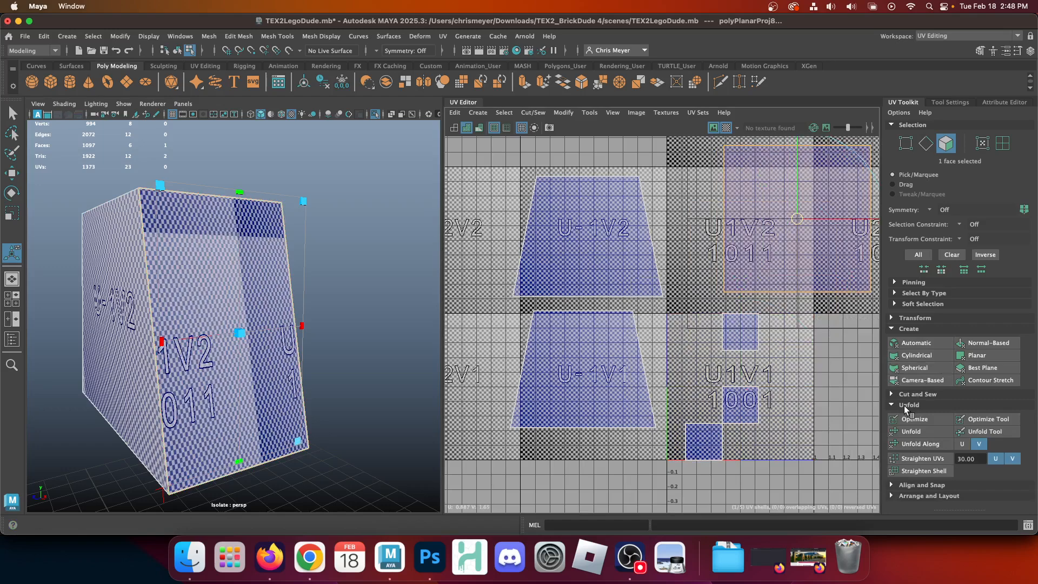
{"action": "right_click_drag", "start_coordinate": [756, 196], "coordinate": [809, 197]}
{"action": "double_click", "coordinate": [756, 189]}
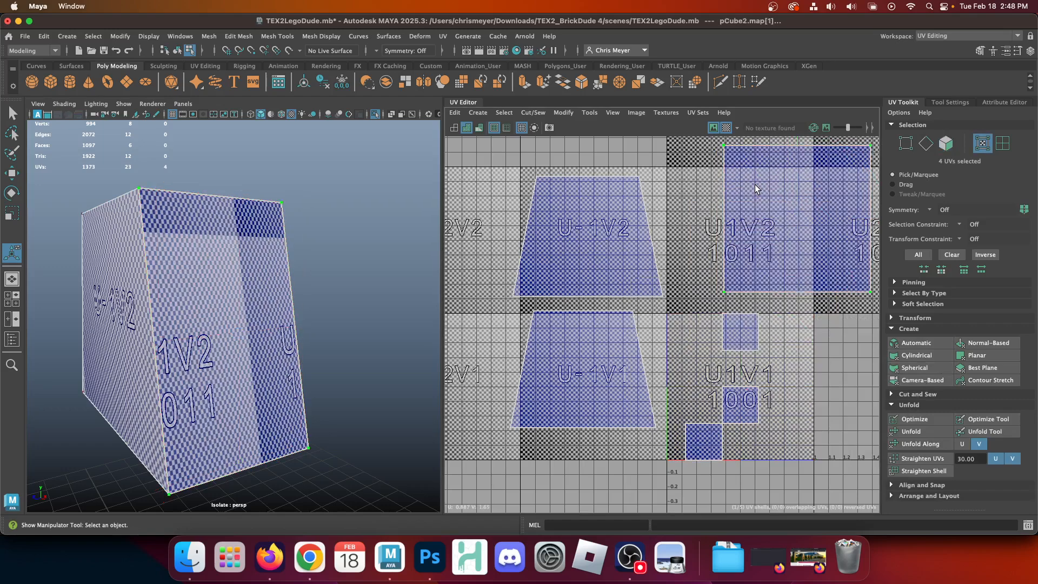
{"action": "left_click", "coordinate": [924, 430]}
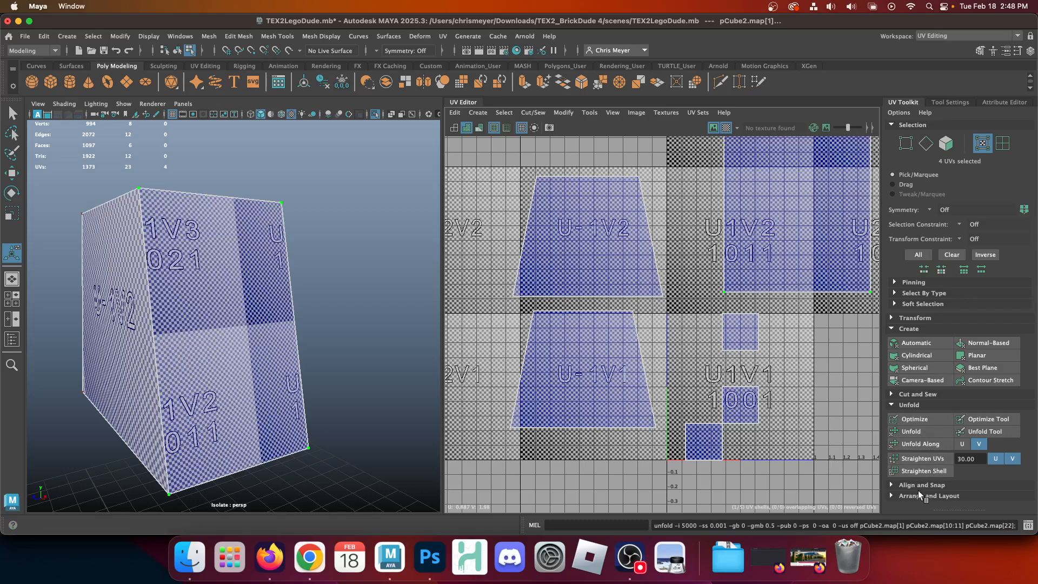
{"action": "left_click", "coordinate": [915, 404]}
{"action": "scroll", "coordinate": [805, 233], "scroll_direction": "down", "scroll_amount": 3}
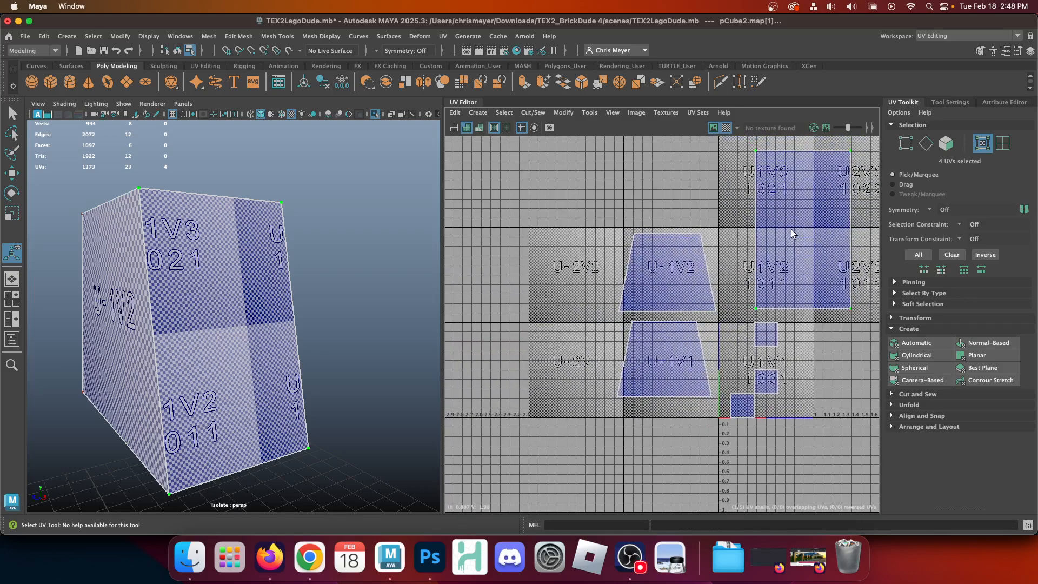
Select the torso's opposite side face and apply a Planar UV projection to it from the X axis.
{"action": "left_click_drag", "start_coordinate": [158, 263], "coordinate": [294, 260], "text": "alt"}
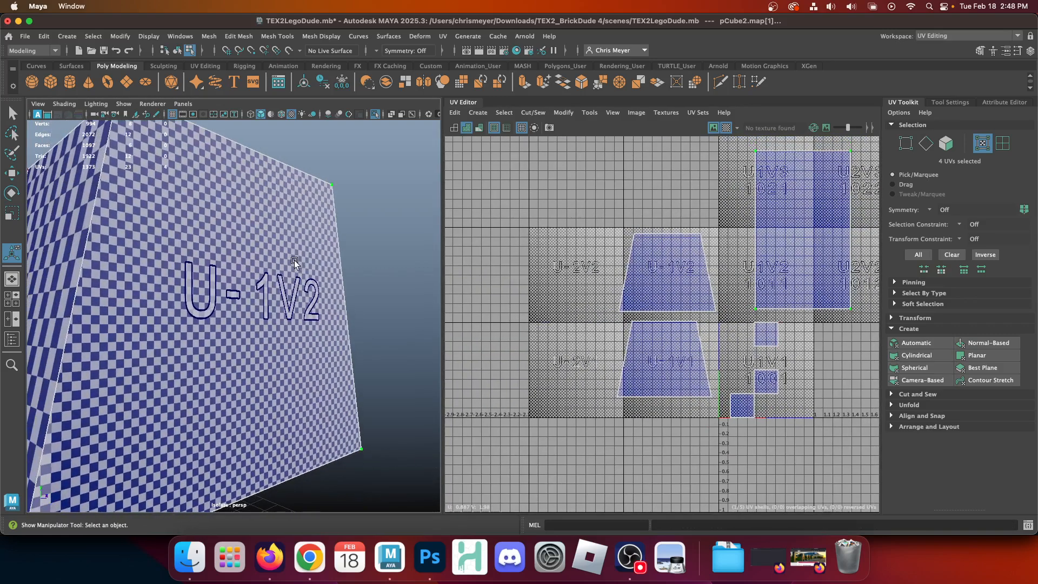
{"action": "right_click_drag", "start_coordinate": [294, 260], "coordinate": [162, 284], "text": "alt"}
{"action": "right_click_drag", "start_coordinate": [134, 213], "coordinate": [135, 249]}
{"action": "left_click", "coordinate": [139, 283]}
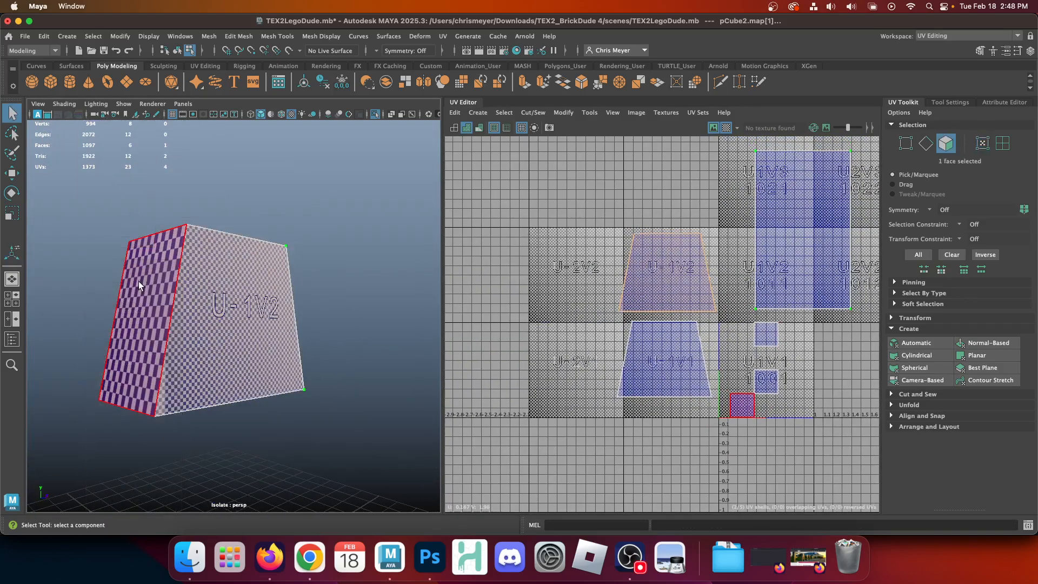
{"action": "left_click", "coordinate": [981, 357]}
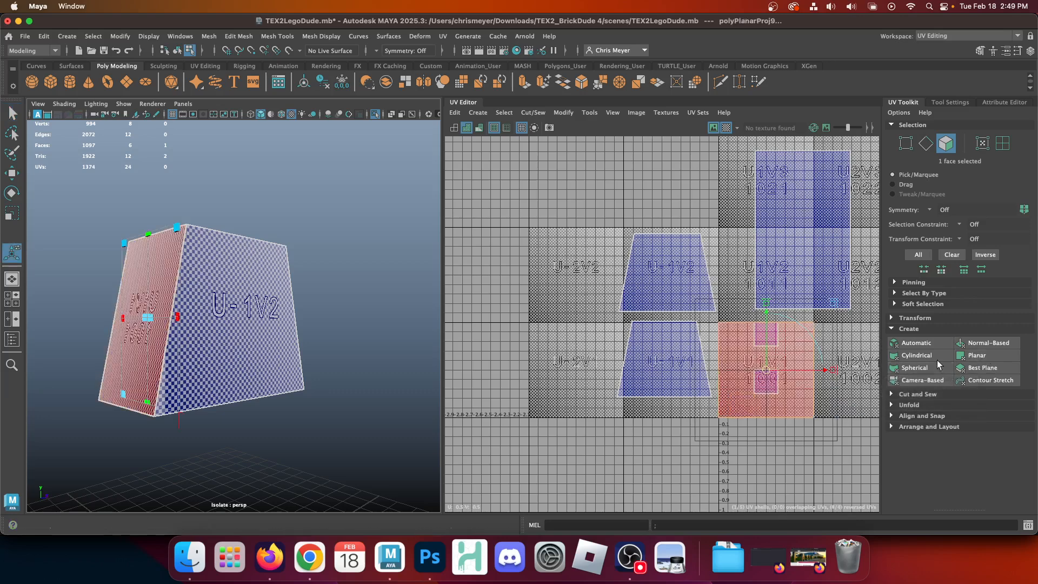
Move the opposite side's shell out to the U-3V2 tile and inspect its checker pattern on the torso.
{"action": "left_click_drag", "start_coordinate": [767, 373], "coordinate": [556, 219]}
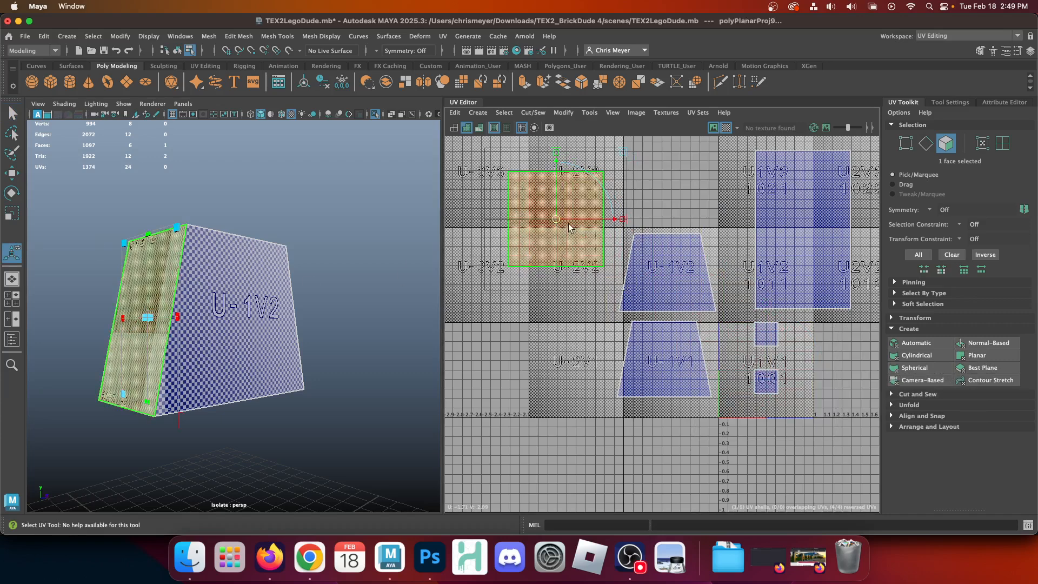
{"action": "left_click_drag", "start_coordinate": [553, 220], "coordinate": [491, 263]}
{"action": "left_click_drag", "start_coordinate": [151, 304], "coordinate": [201, 309], "text": "alt"}
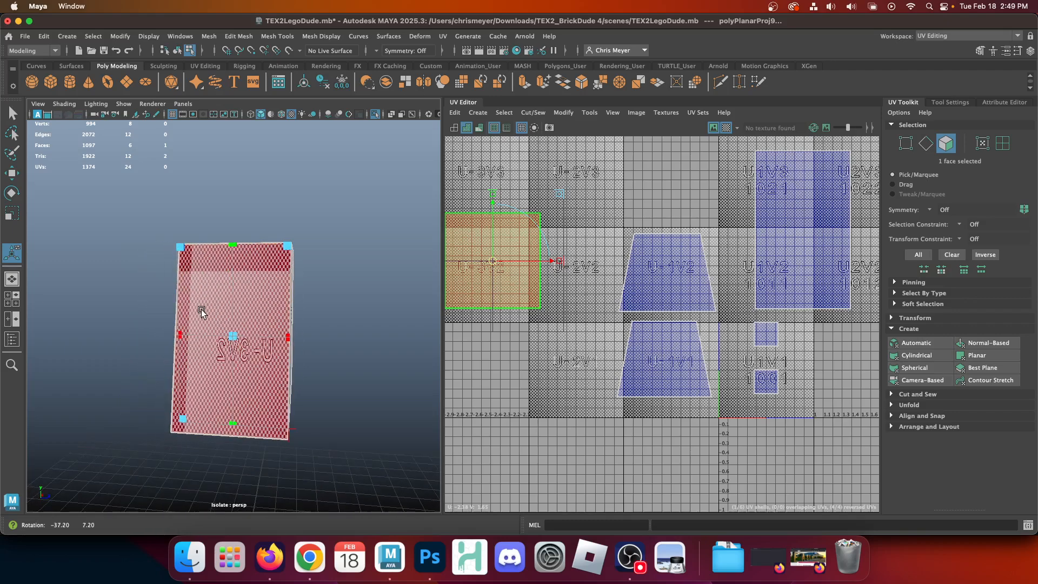
{"action": "right_click_drag", "start_coordinate": [202, 310], "coordinate": [286, 334], "text": "alt"}
{"action": "middle_click_drag", "start_coordinate": [286, 334], "coordinate": [274, 297], "text": "alt"}
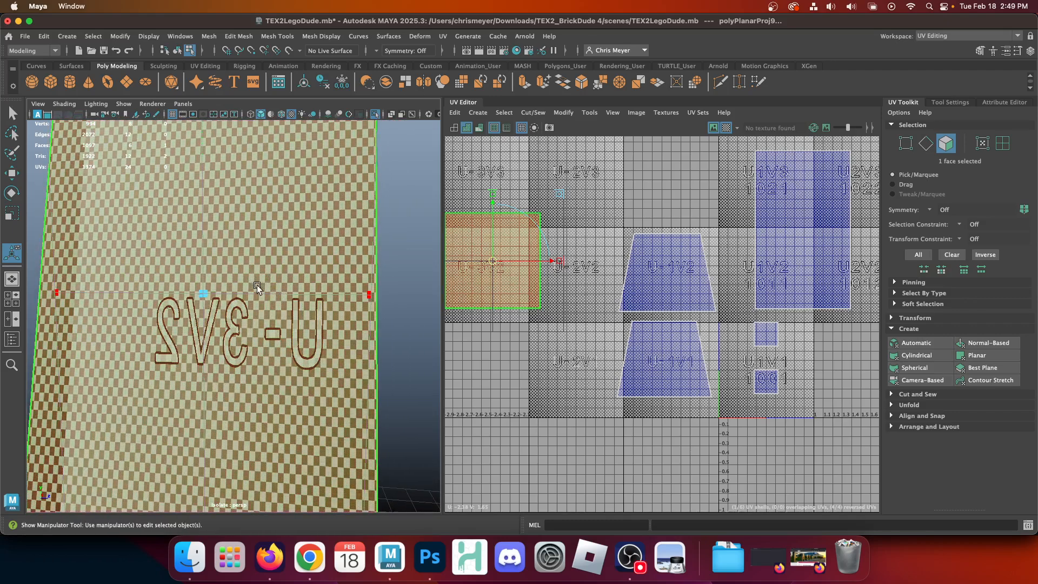
{"action": "left_click", "coordinate": [256, 290]}
{"action": "left_click", "coordinate": [260, 294]}
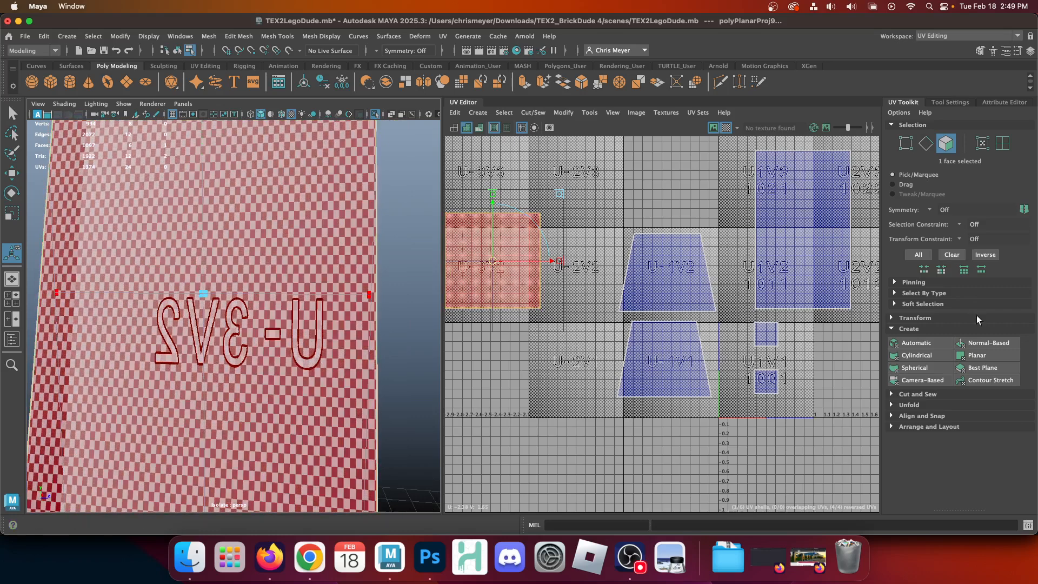
{"action": "left_click", "coordinate": [642, 565]}
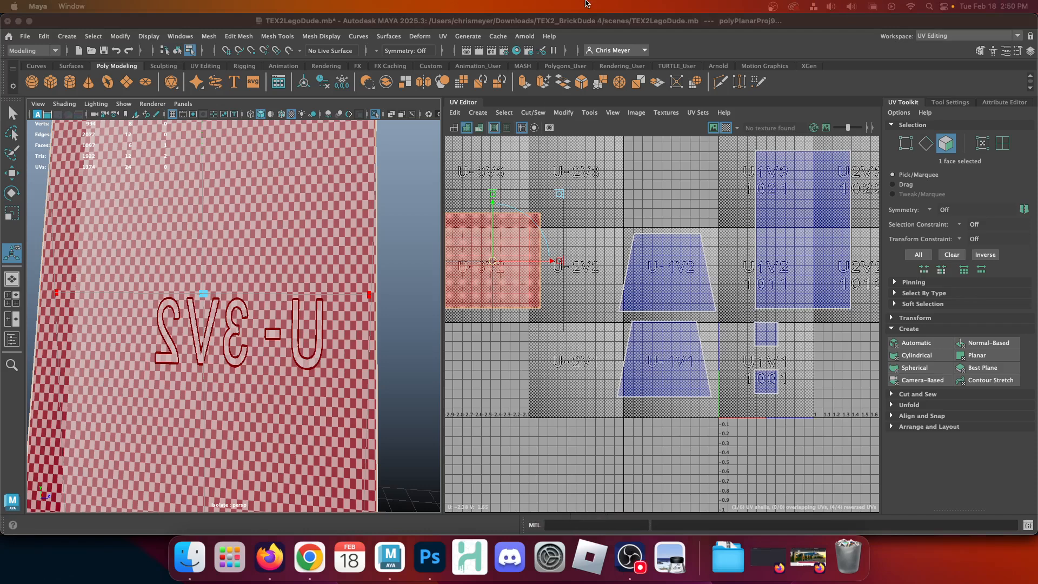
{"action": "left_click", "coordinate": [584, 20]}
Select all four UVs of the shell in the U-3V2 tile and unfold them.
{"action": "middle_click_drag", "start_coordinate": [545, 353], "coordinate": [583, 366], "text": "alt"}
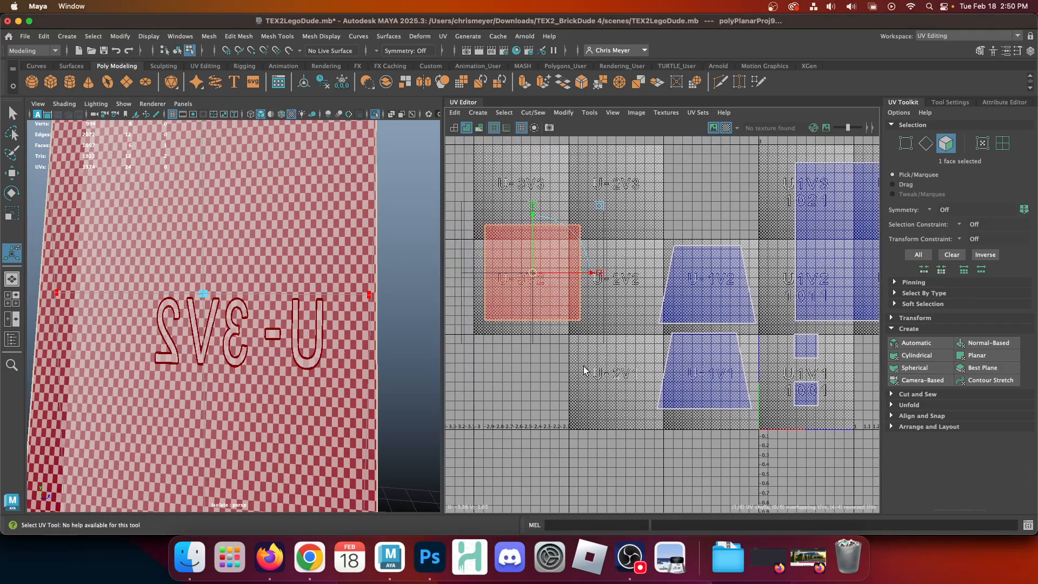
{"action": "left_click", "coordinate": [520, 265]}
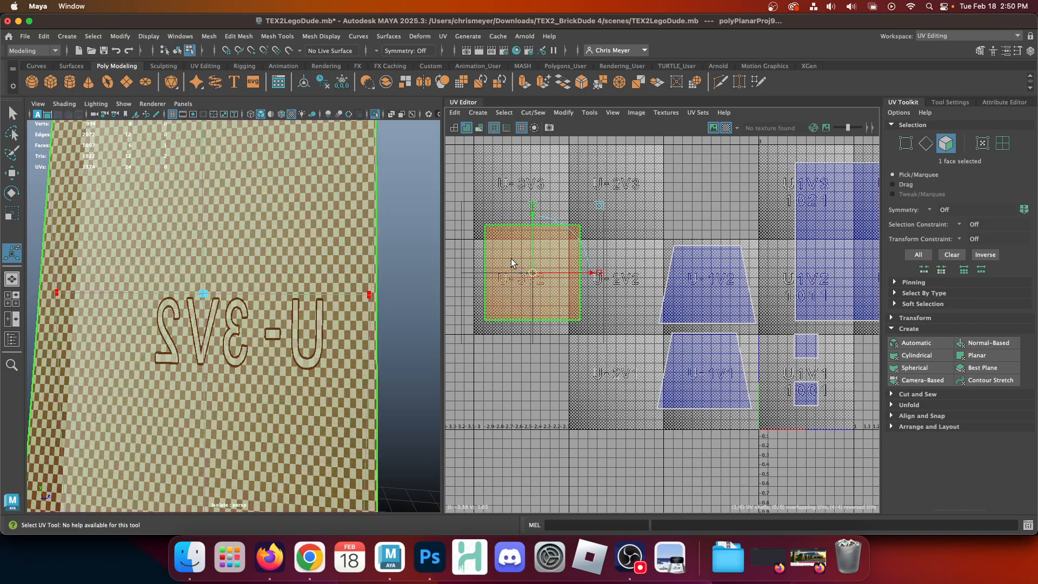
{"action": "right_click_drag", "start_coordinate": [511, 262], "coordinate": [550, 260]}
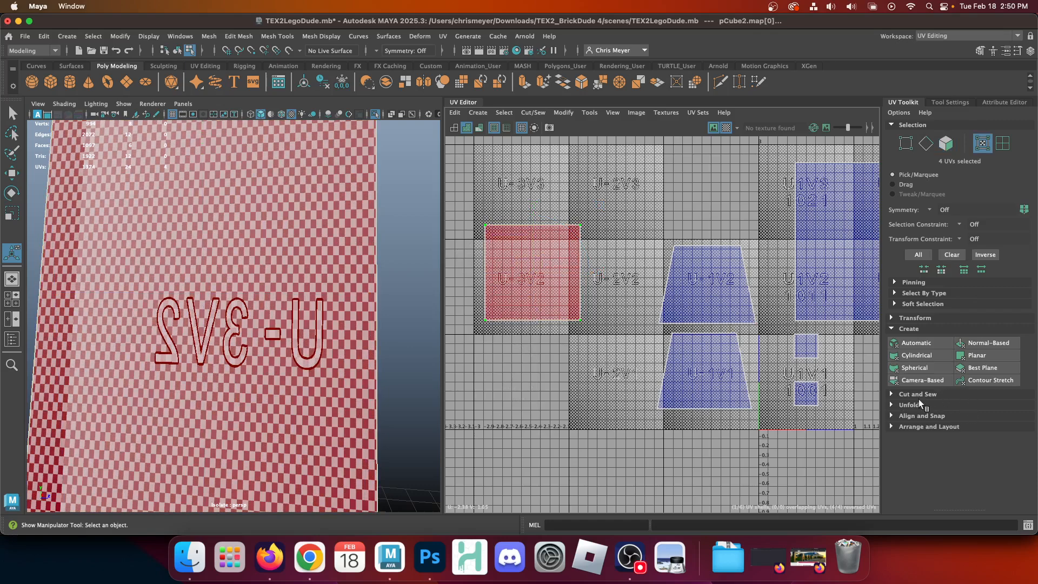
{"action": "left_click", "coordinate": [909, 405]}
{"action": "left_click", "coordinate": [915, 431]}
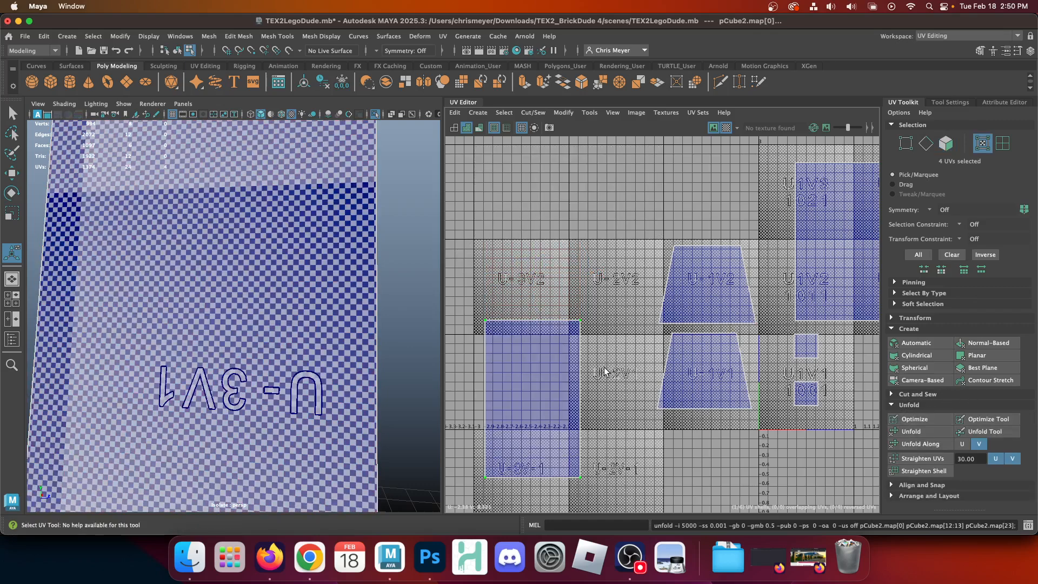
Rotate the unfolded side shell about half a turn so its tile label reads upright, and straighten it with Orient Shells.
{"action": "scroll", "coordinate": [547, 426], "scroll_direction": "down", "scroll_amount": 3}
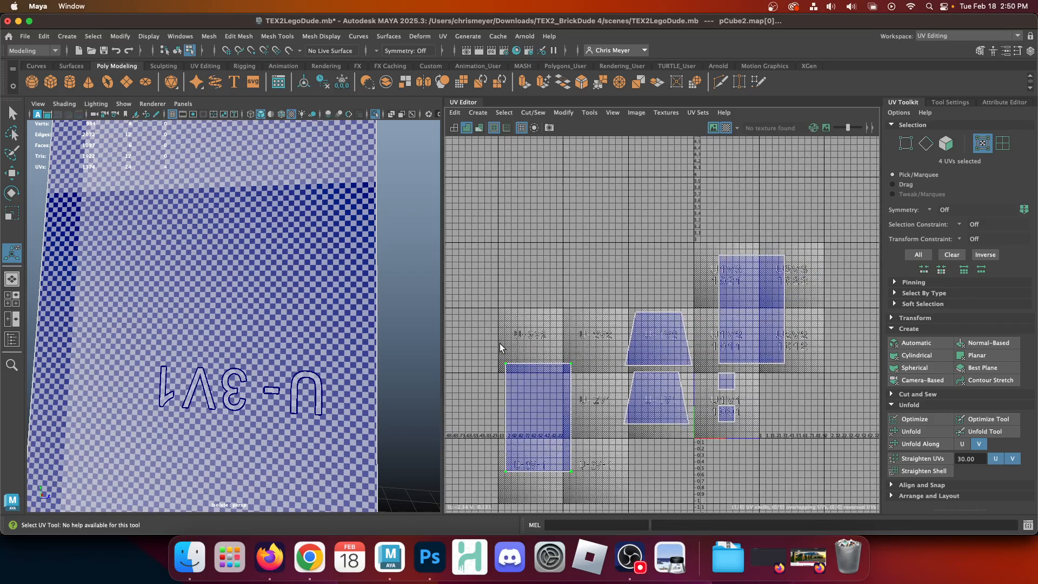
{"action": "key", "text": "e"}
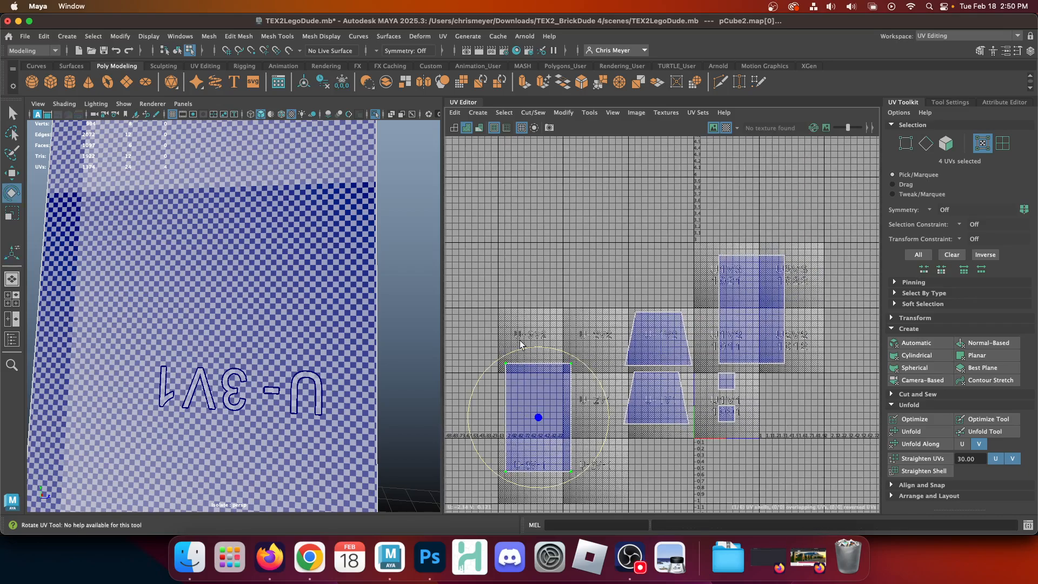
{"action": "left_click_drag", "start_coordinate": [526, 352], "coordinate": [552, 480]}
{"action": "left_click", "coordinate": [916, 495]}
{"action": "scroll", "coordinate": [910, 495], "scroll_direction": "down", "scroll_amount": 4}
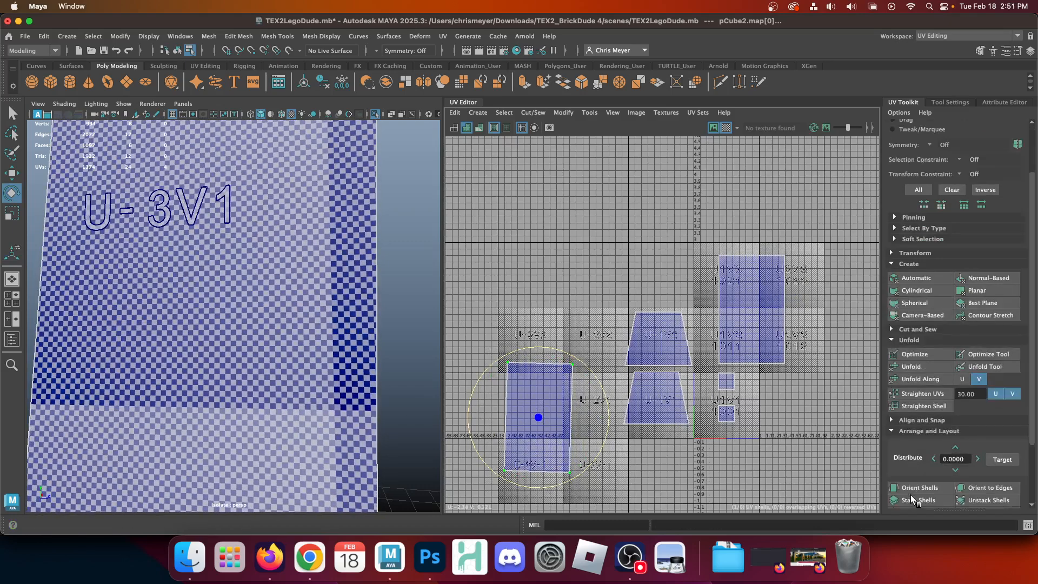
{"action": "left_click", "coordinate": [909, 457]}
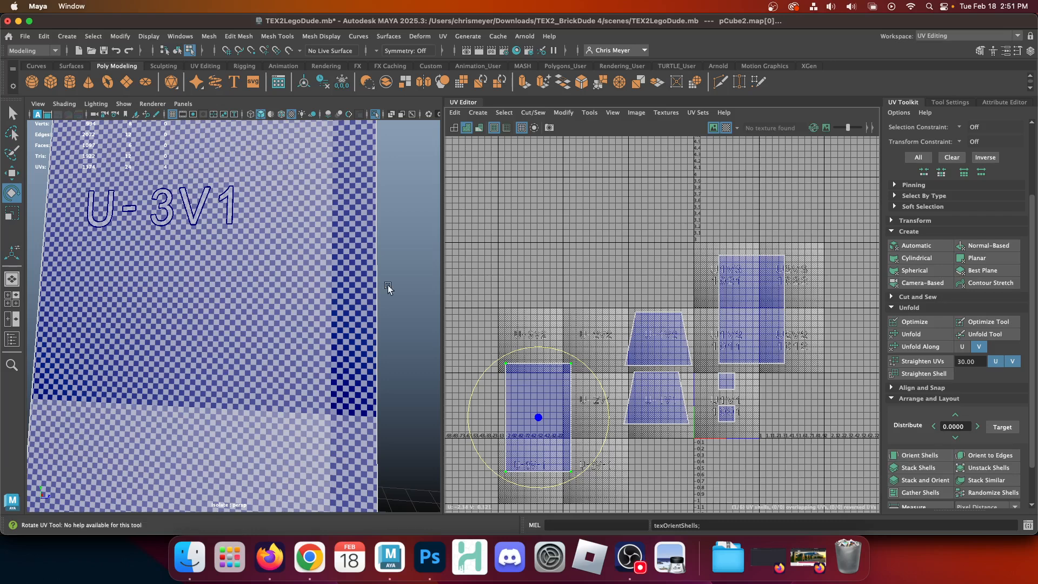
Move the oriented side shell directly beside the first side shell, level with it, and clear the selection.
{"action": "right_click_drag", "start_coordinate": [387, 284], "coordinate": [215, 281], "text": "alt"}
{"action": "key", "text": "w"}
{"action": "left_click_drag", "start_coordinate": [537, 415], "coordinate": [801, 346]}
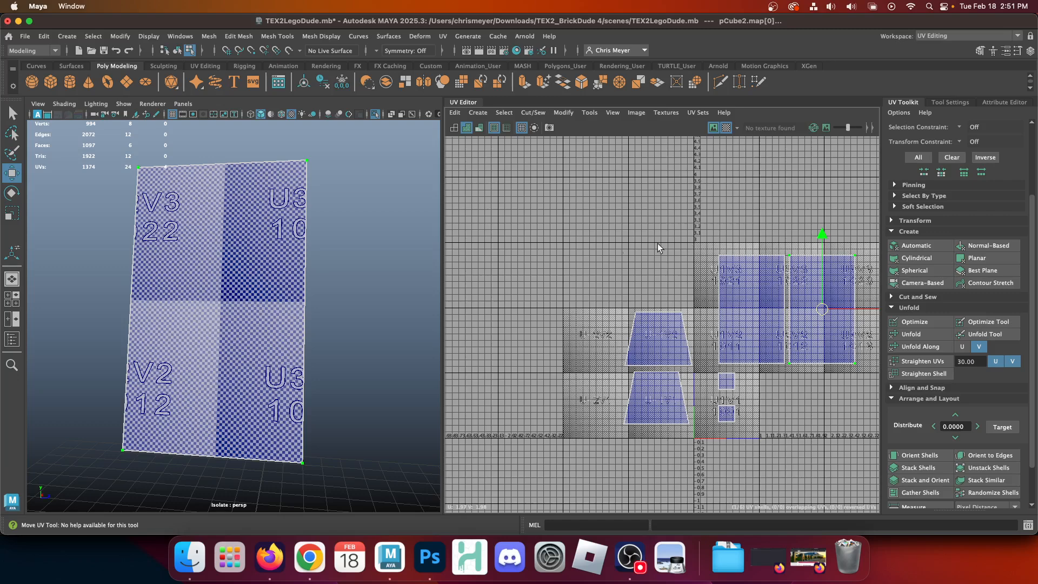
{"action": "left_click", "coordinate": [559, 229]}
Select the torso's top face and apply a Camera-Based UV projection to it.
{"action": "left_click_drag", "start_coordinate": [320, 199], "coordinate": [115, 207], "text": "alt"}
{"action": "right_click_drag", "start_coordinate": [115, 207], "coordinate": [116, 226]}
{"action": "left_click", "coordinate": [131, 229]}
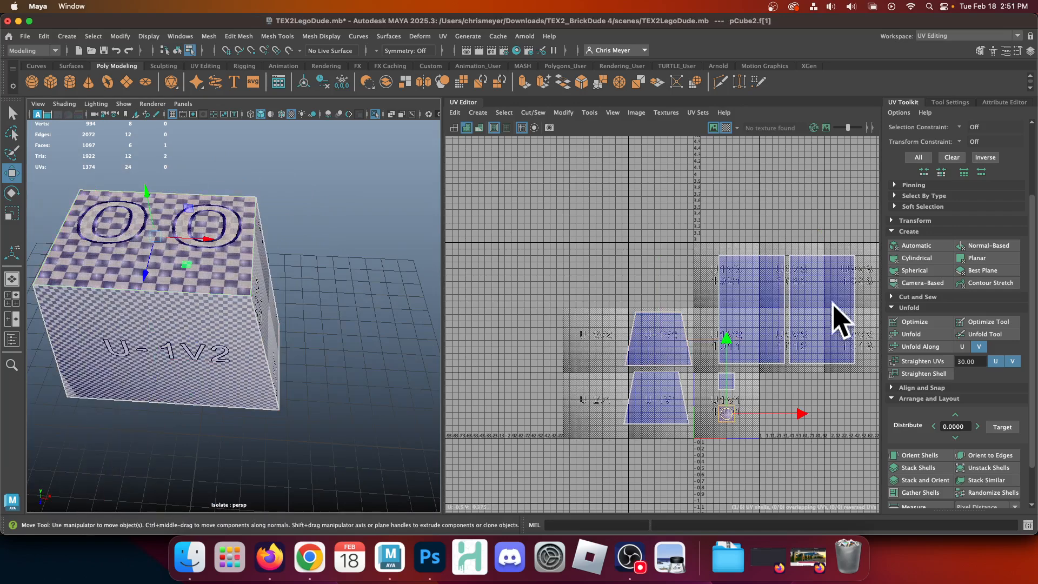
{"action": "left_click", "coordinate": [923, 282]}
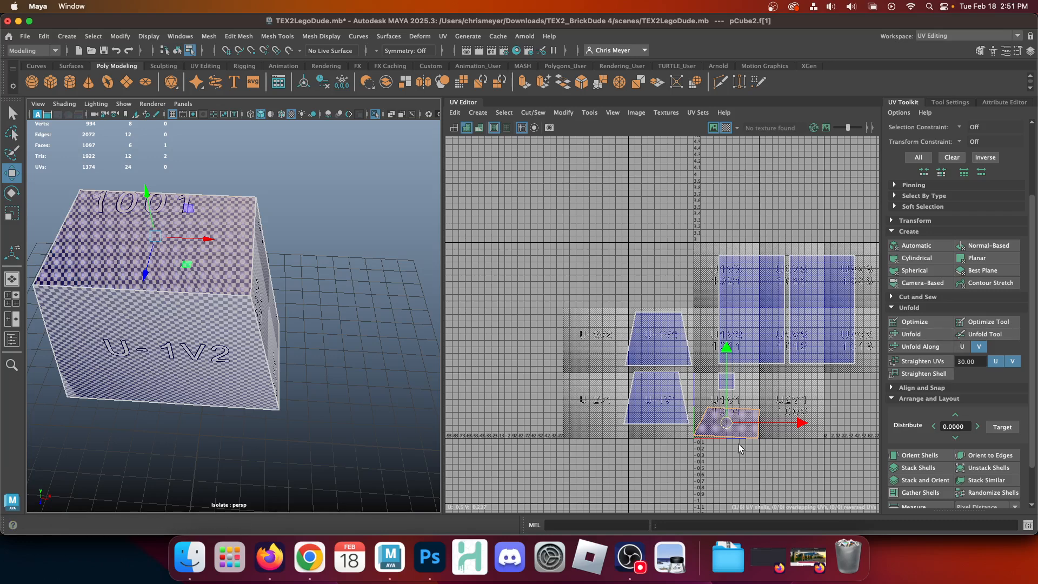
Unfold and orient the torso's top-face shell, and move it up into the empty space above the two side shells.
{"action": "right_click_drag", "start_coordinate": [735, 360], "coordinate": [783, 360]}
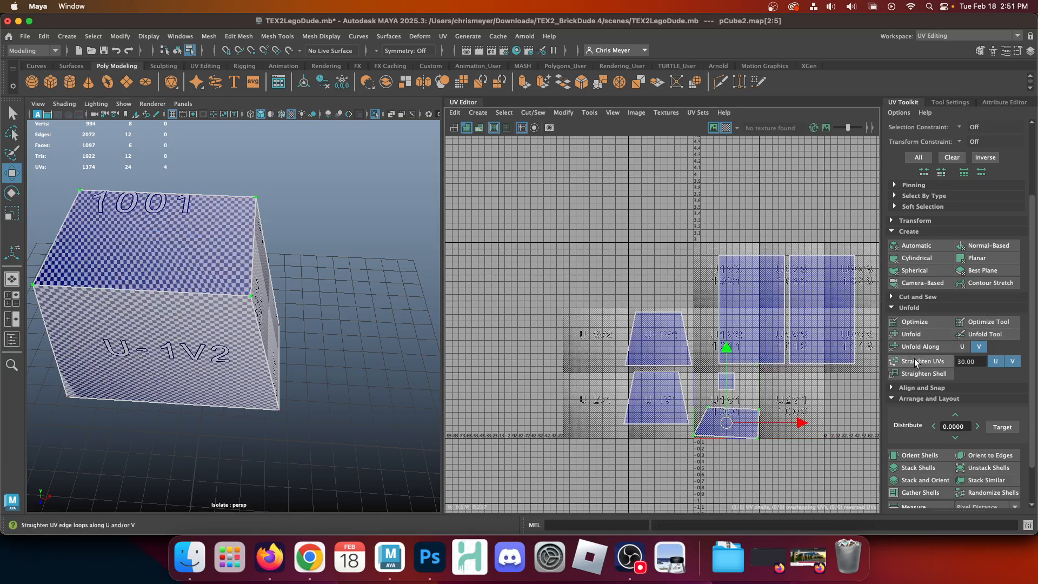
{"action": "left_click", "coordinate": [921, 337]}
{"action": "left_click", "coordinate": [918, 455]}
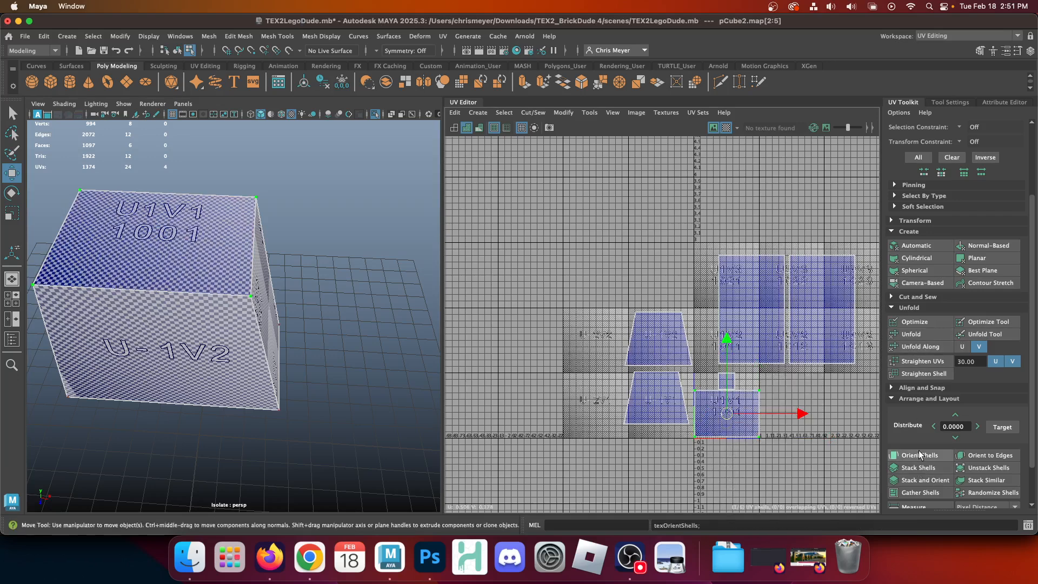
{"action": "left_click_drag", "start_coordinate": [733, 421], "coordinate": [727, 190]}
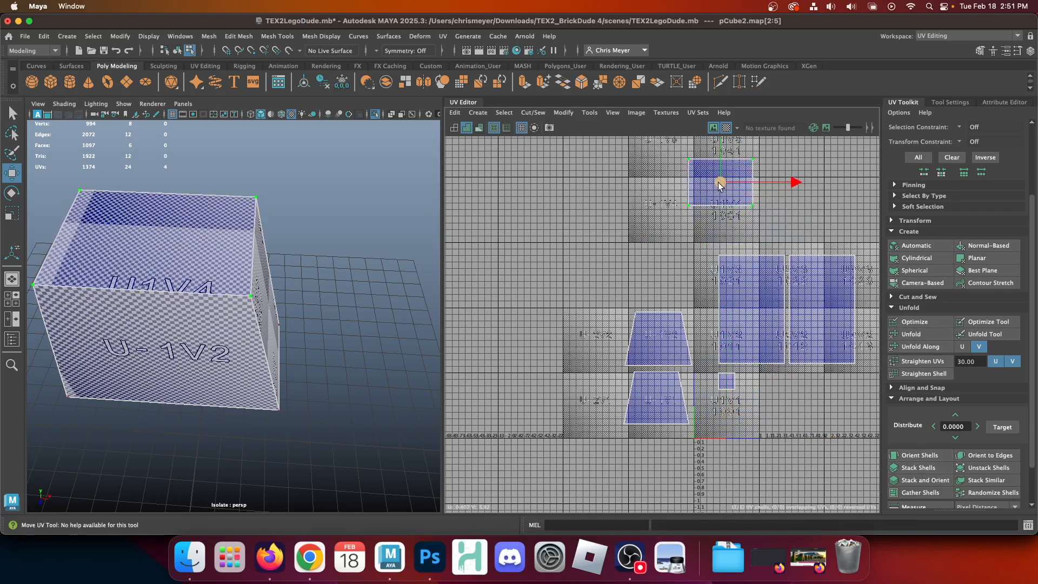
Select the torso's remaining bottom face, give it a Camera-Based UV projection, and move the new shell into empty UV space.
{"action": "left_click", "coordinate": [729, 385]}
{"action": "right_click_drag", "start_coordinate": [727, 379], "coordinate": [728, 387]}
{"action": "left_click", "coordinate": [729, 385]}
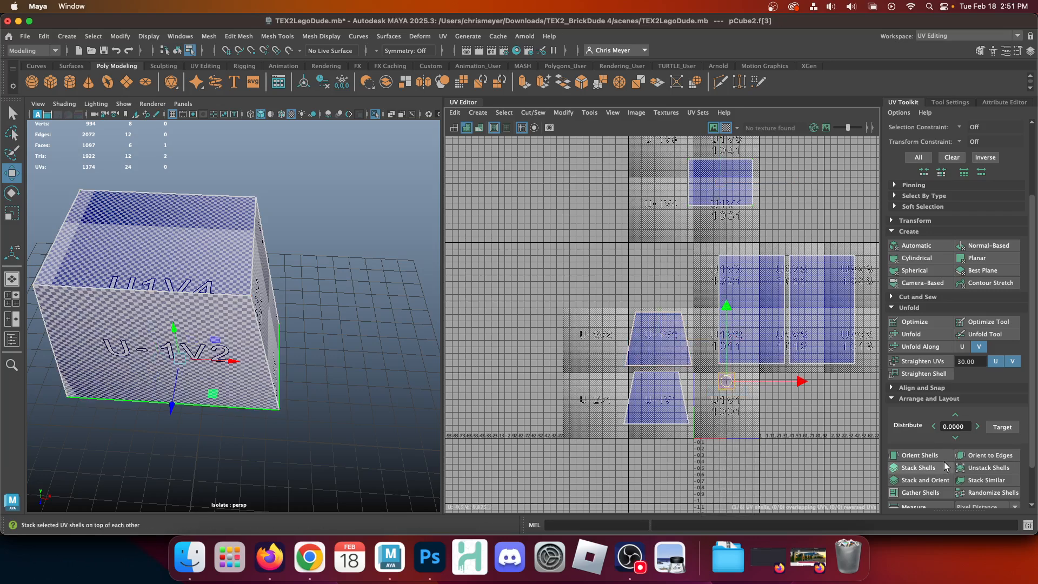
{"action": "left_click", "coordinate": [921, 283]}
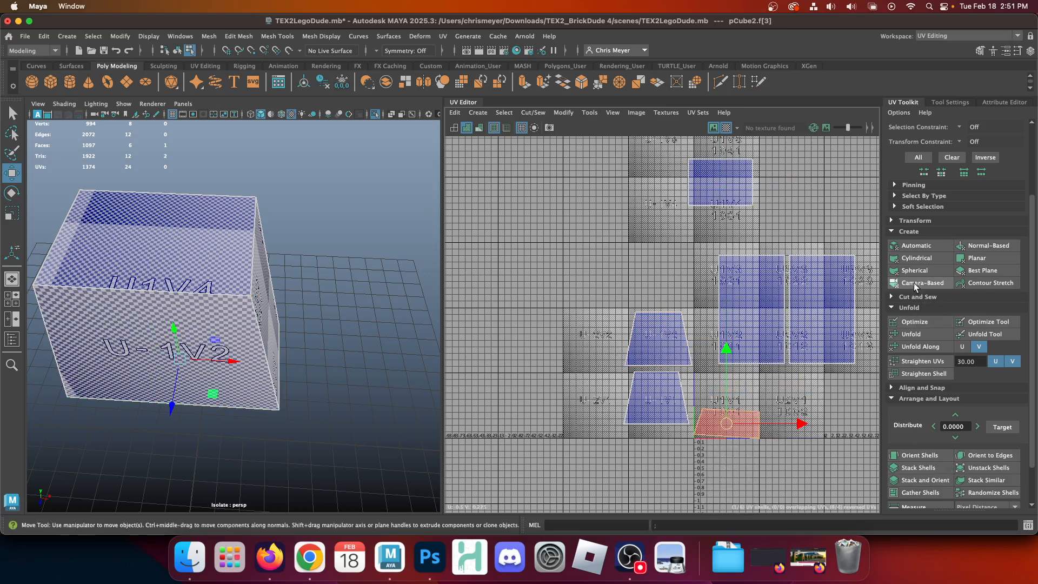
{"action": "left_click_drag", "start_coordinate": [723, 419], "coordinate": [550, 207]}
Unfold and orient the bottom-face shell, place it directly below the top-face shell, and clear the selection.
{"action": "right_click_drag", "start_coordinate": [558, 214], "coordinate": [589, 210]}
{"action": "double_click", "coordinate": [588, 203]}
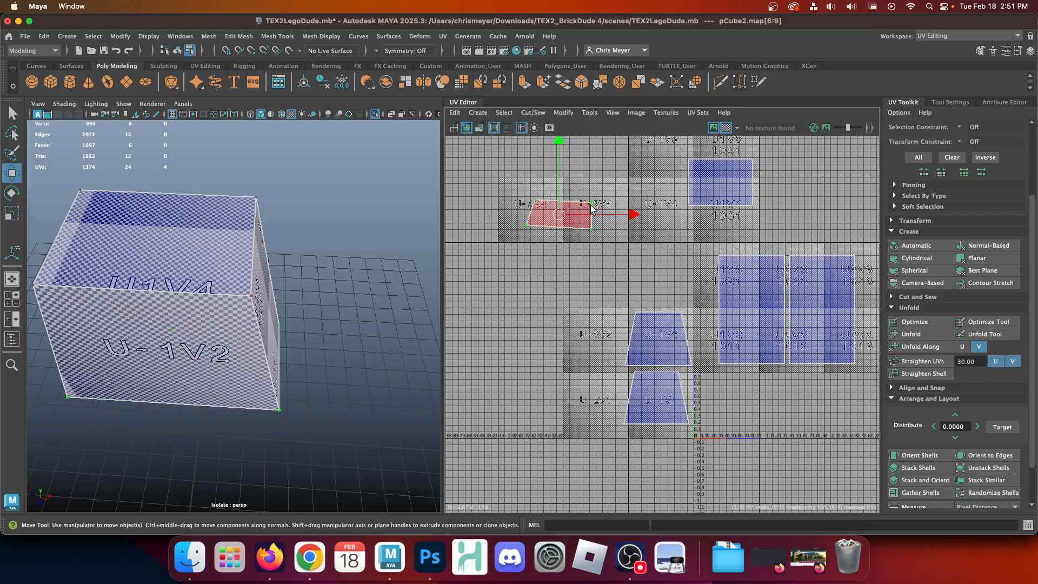
{"action": "left_click", "coordinate": [928, 332]}
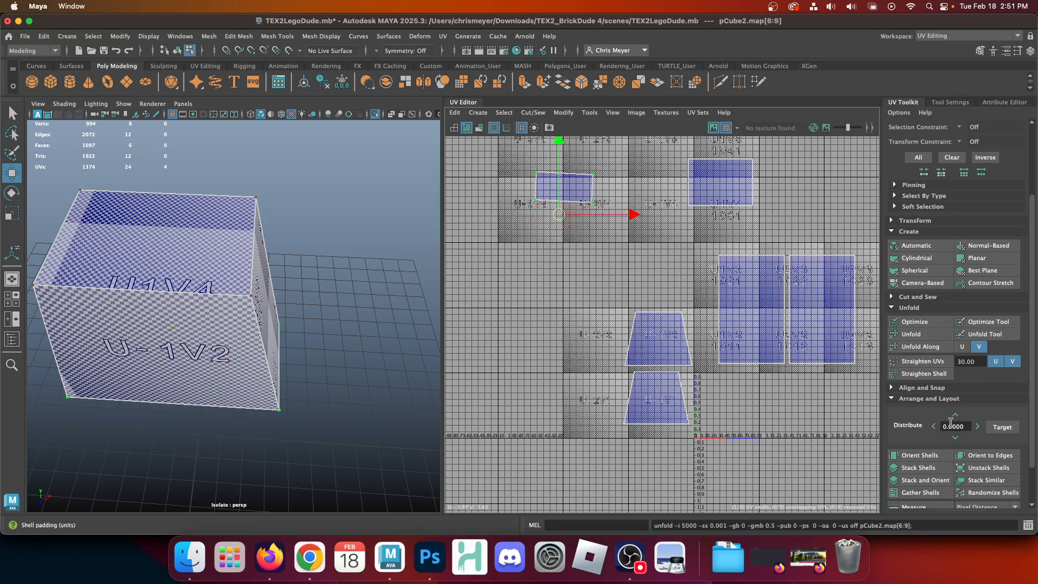
{"action": "left_click", "coordinate": [933, 457]}
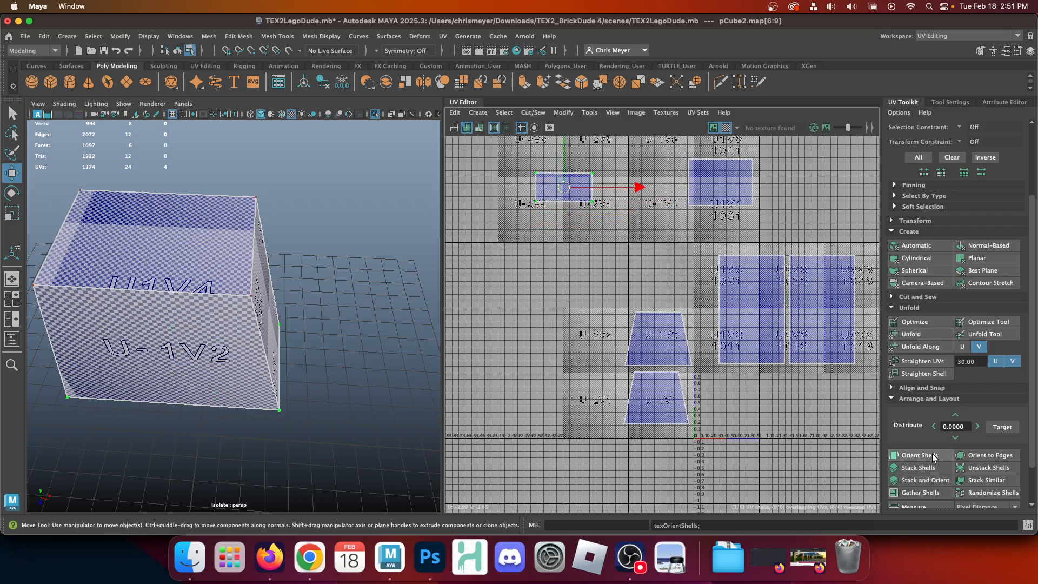
{"action": "left_click_drag", "start_coordinate": [567, 192], "coordinate": [724, 232]}
{"action": "left_click", "coordinate": [648, 273]}
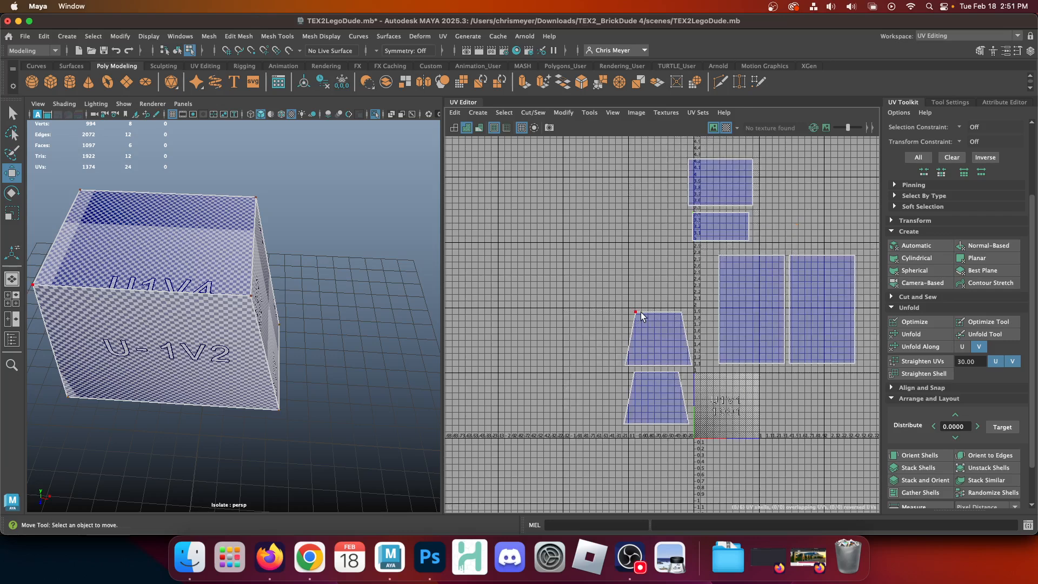
Scale the two trapezoid shells down together to about half size and move them into the left half of the U1V1 tile.
{"action": "middle_click_drag", "start_coordinate": [704, 299], "coordinate": [630, 336], "text": "alt"}
{"action": "right_click_drag", "start_coordinate": [631, 336], "coordinate": [633, 371], "text": "alt"}
{"action": "middle_click_drag", "start_coordinate": [633, 371], "coordinate": [594, 332], "text": "alt"}
{"action": "right_click_drag", "start_coordinate": [594, 333], "coordinate": [601, 341], "text": "alt"}
{"action": "scroll", "coordinate": [601, 341], "scroll_direction": "up", "scroll_amount": 1}
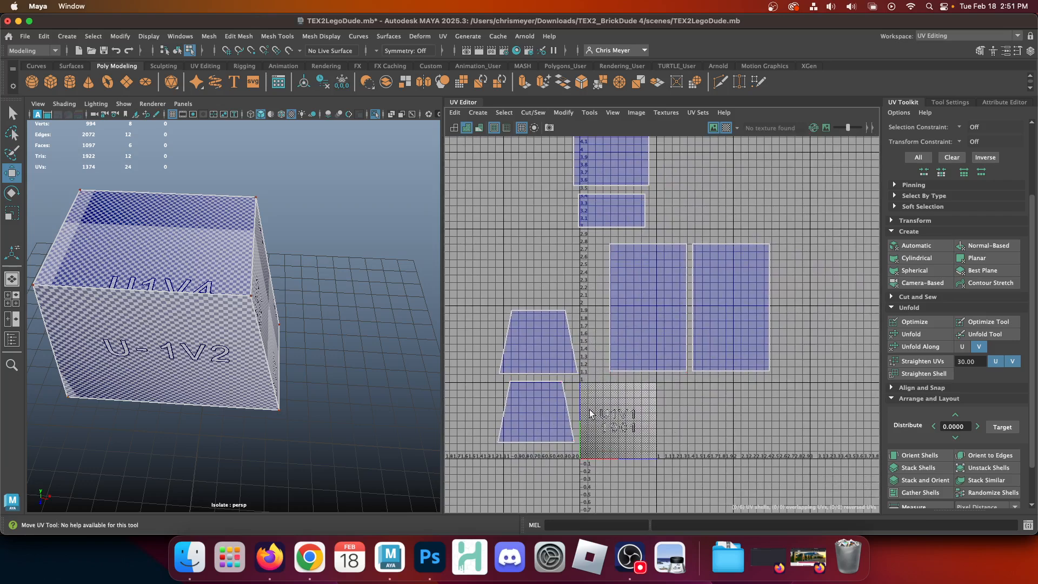
{"action": "middle_click_drag", "start_coordinate": [626, 243], "coordinate": [631, 267], "text": "alt"}
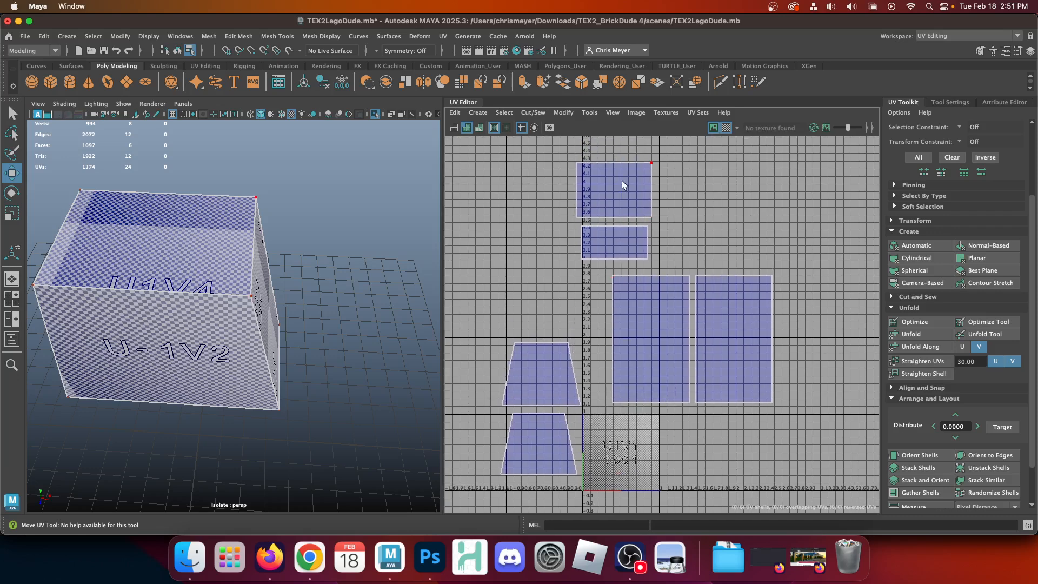
{"action": "right_click_drag", "start_coordinate": [527, 361], "coordinate": [571, 350]}
{"action": "double_click", "coordinate": [535, 363]}
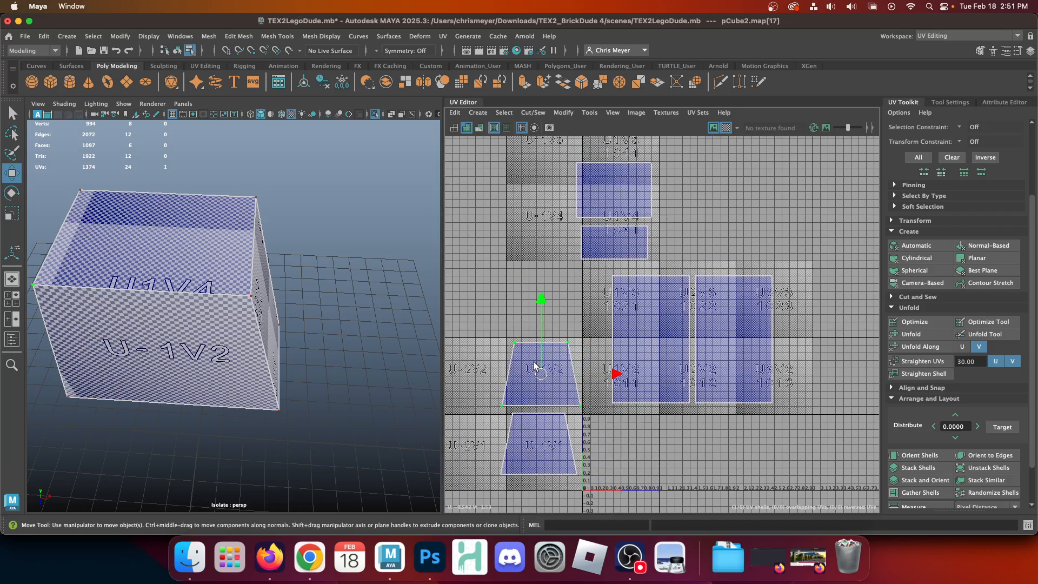
{"action": "double_click", "coordinate": [538, 440], "text": "shift"}
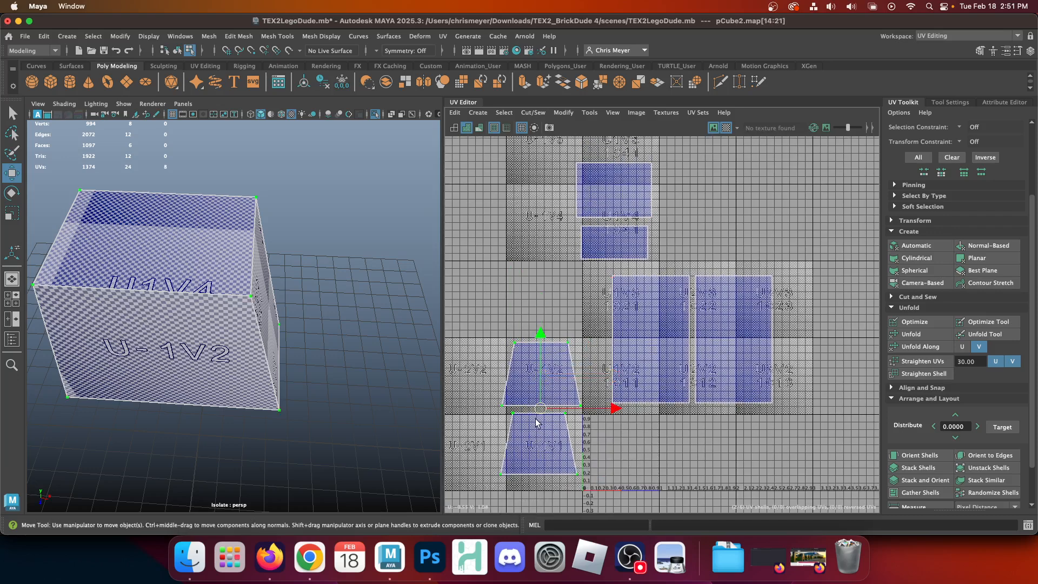
{"action": "key", "text": "r"}
{"action": "left_click_drag", "start_coordinate": [540, 408], "coordinate": [603, 452]}
{"action": "key", "text": "w"}
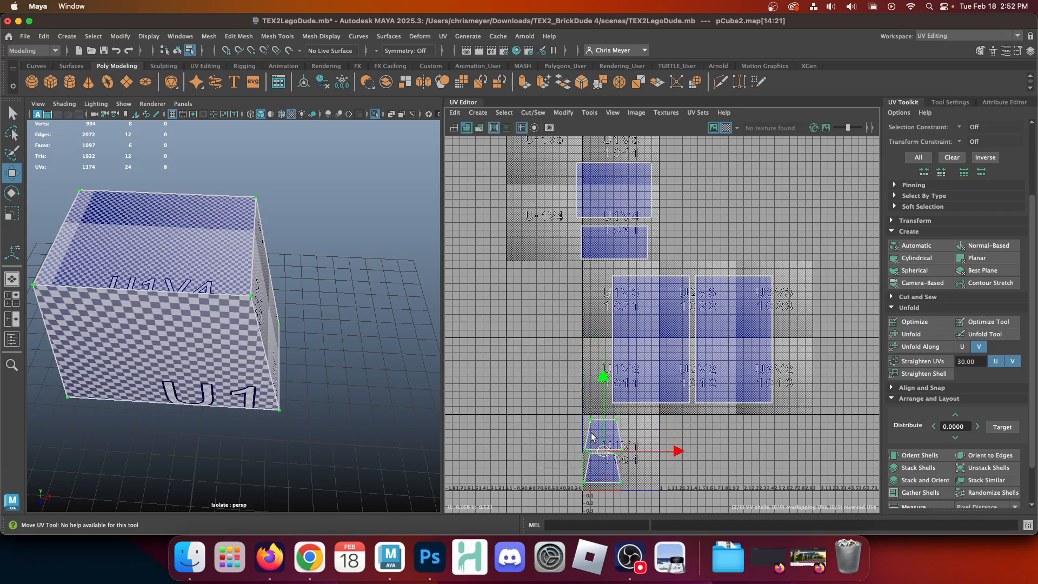
Scale the top-face shell down slightly so its width matches the bottom-face shell.
{"action": "left_click", "coordinate": [589, 434]}
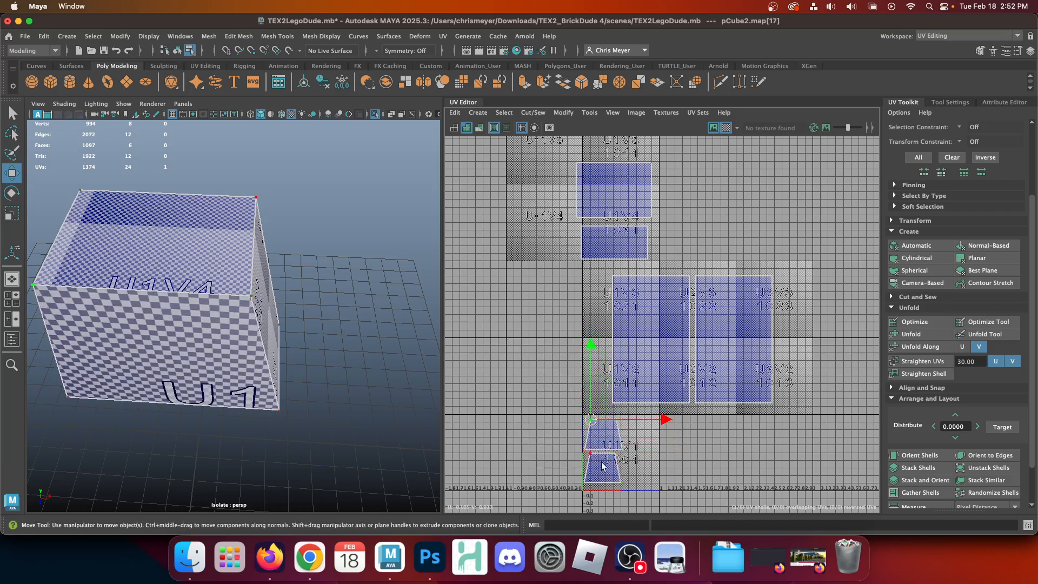
{"action": "double_click", "coordinate": [591, 187]}
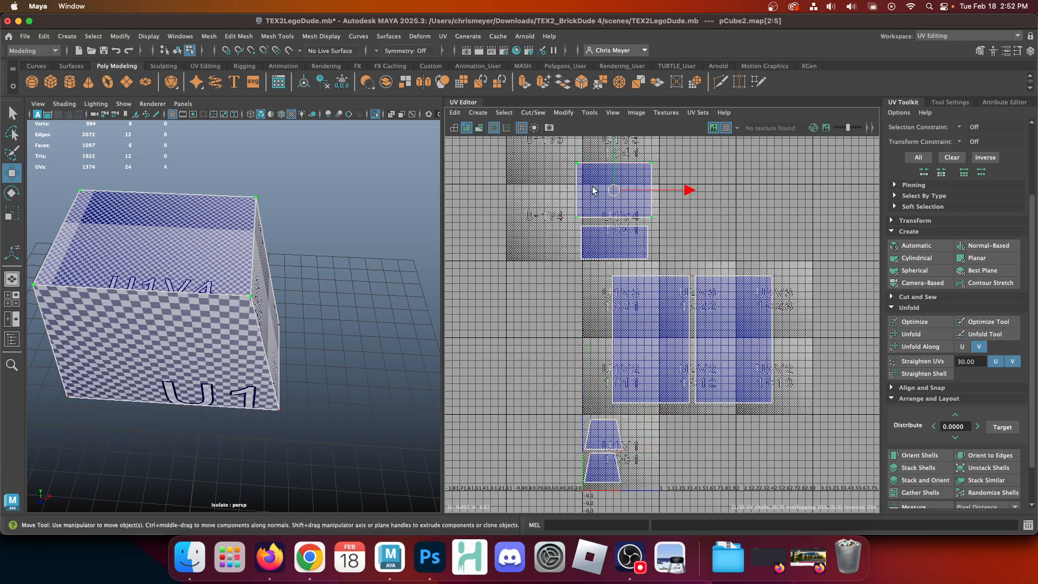
{"action": "key", "text": "r"}
{"action": "left_click_drag", "start_coordinate": [608, 192], "coordinate": [600, 205]}
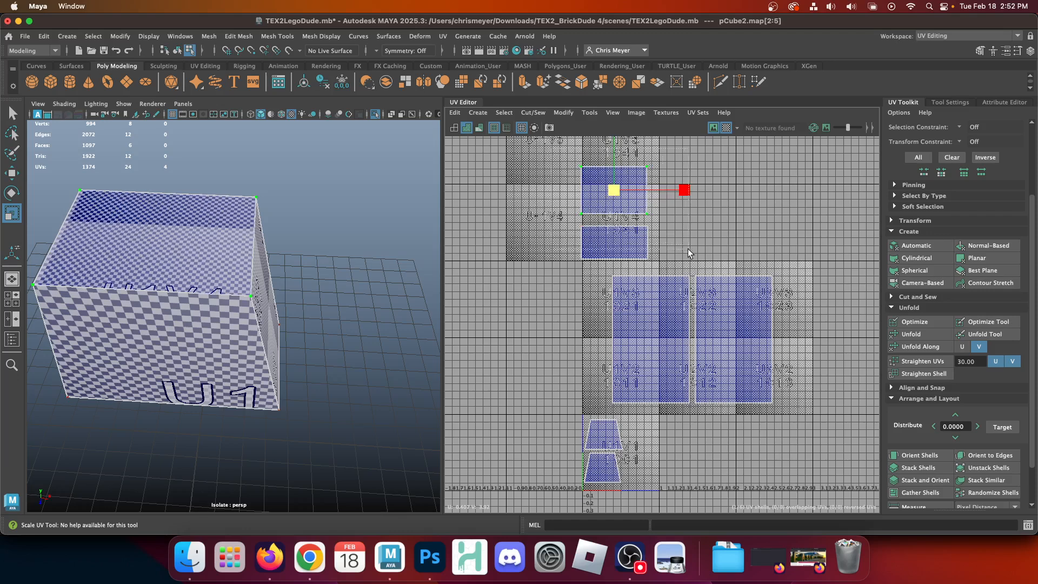
Scale the top- and bottom-face shells down together and move them into the U1V1 tile beside the upper trapezoid shell.
{"action": "left_click_drag", "start_coordinate": [687, 249], "coordinate": [695, 264]}
{"action": "left_click_drag", "start_coordinate": [614, 213], "coordinate": [556, 229]}
{"action": "key", "text": "w"}
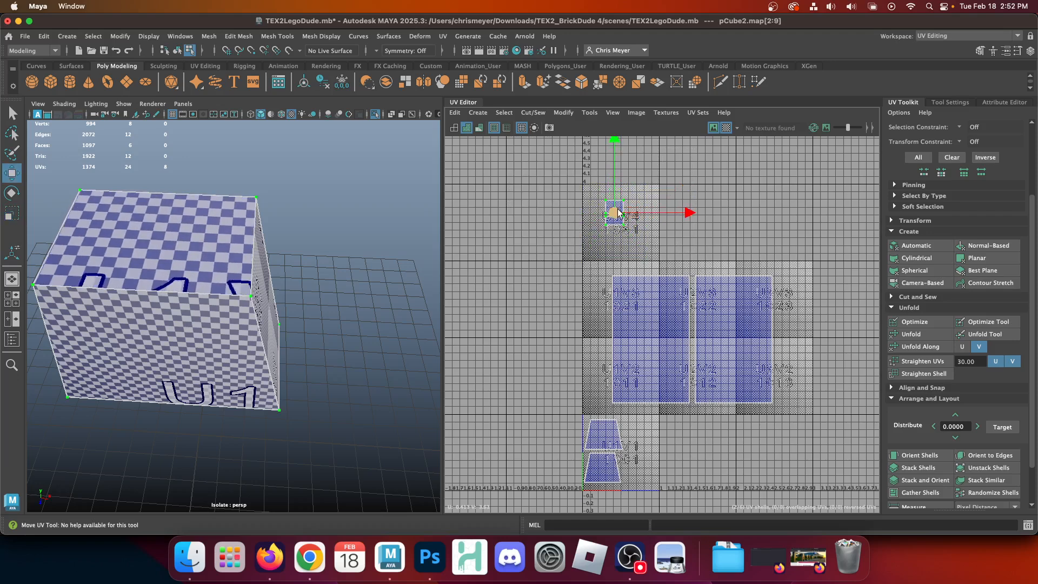
{"action": "left_click_drag", "start_coordinate": [617, 213], "coordinate": [640, 430]}
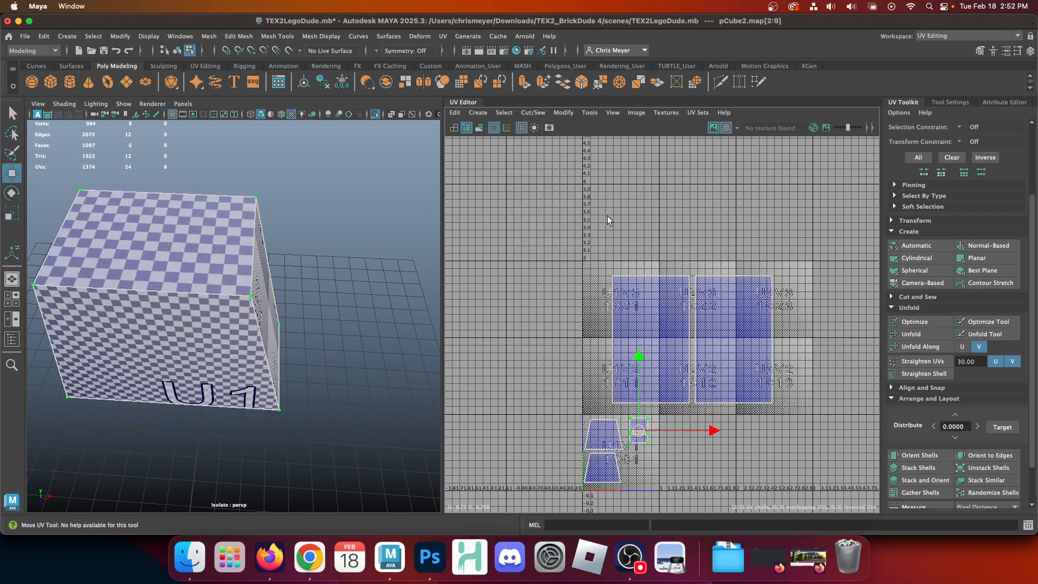
Select both tall side shells and scale them down together to less than a third of their size.
{"action": "left_click_drag", "start_coordinate": [592, 242], "coordinate": [809, 408]}
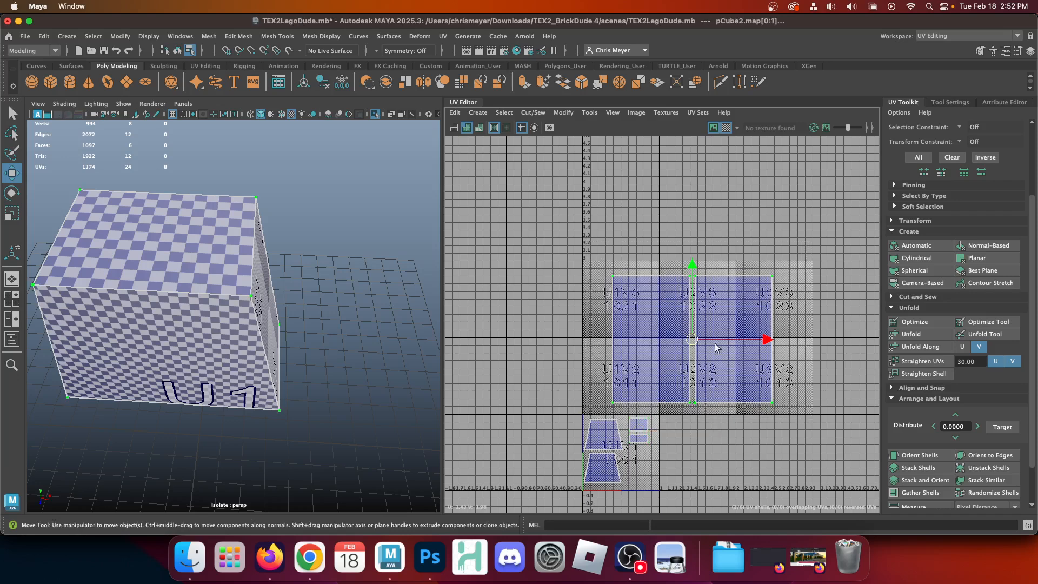
{"action": "key", "text": "r"}
{"action": "left_click_drag", "start_coordinate": [689, 339], "coordinate": [643, 343]}
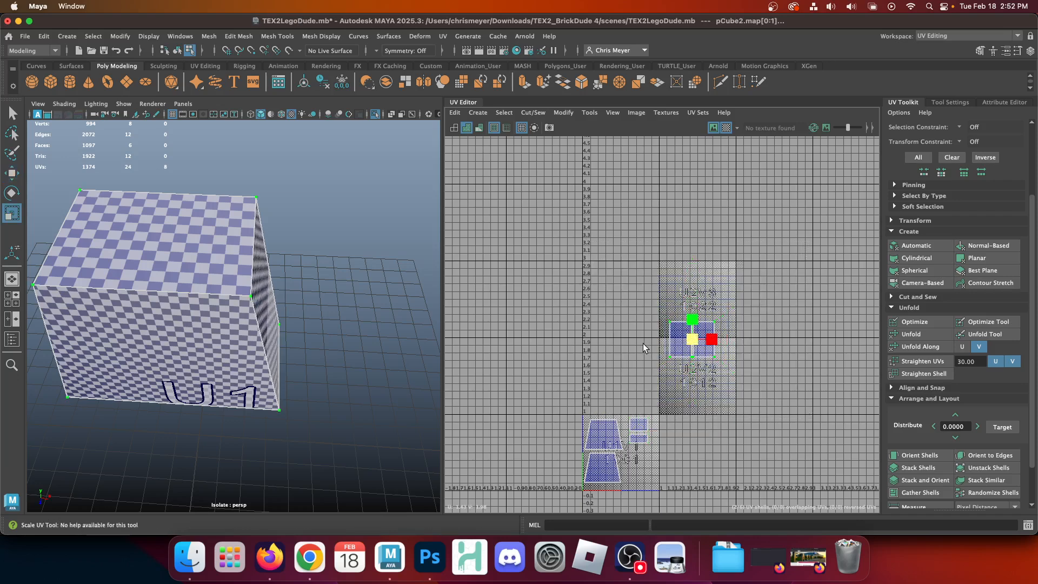
Move the right-hand side shell across to sit directly to the left of the other side shell.
{"action": "left_click", "coordinate": [731, 389]}
{"action": "right_click_drag", "start_coordinate": [715, 338], "coordinate": [712, 357]}
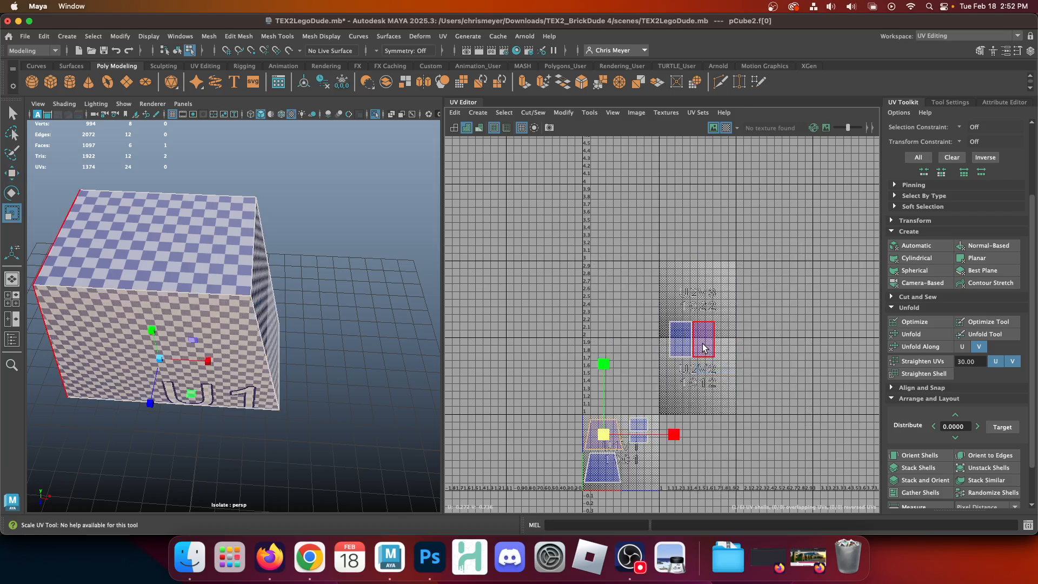
{"action": "left_click", "coordinate": [703, 345]}
{"action": "key", "text": "w"}
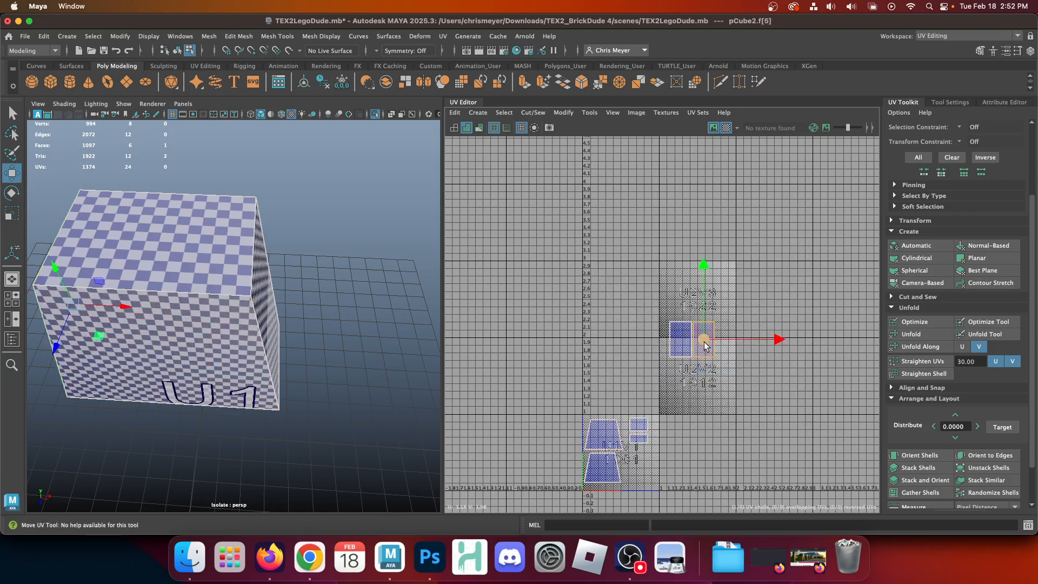
{"action": "left_click_drag", "start_coordinate": [776, 340], "coordinate": [729, 340]}
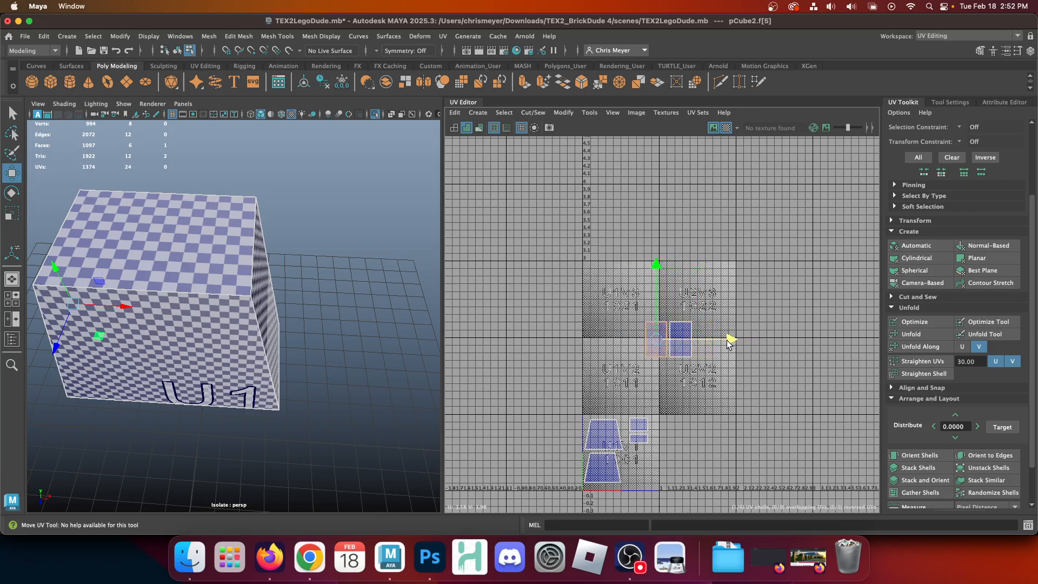
Move both side shells together into the lower-right part of the U1V1 tile, beside the lower trapezoid shell.
{"action": "left_click", "coordinate": [680, 340], "text": "shift"}
{"action": "key", "text": "r"}
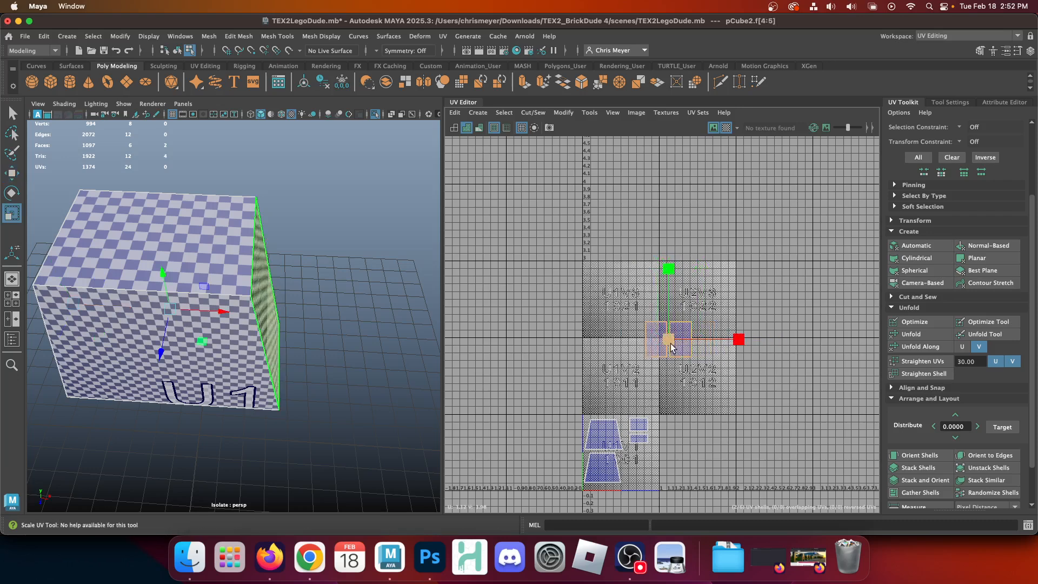
{"action": "key", "text": "w"}
{"action": "left_click_drag", "start_coordinate": [658, 347], "coordinate": [638, 469]}
{"action": "key", "text": "r"}
{"action": "key", "text": "w"}
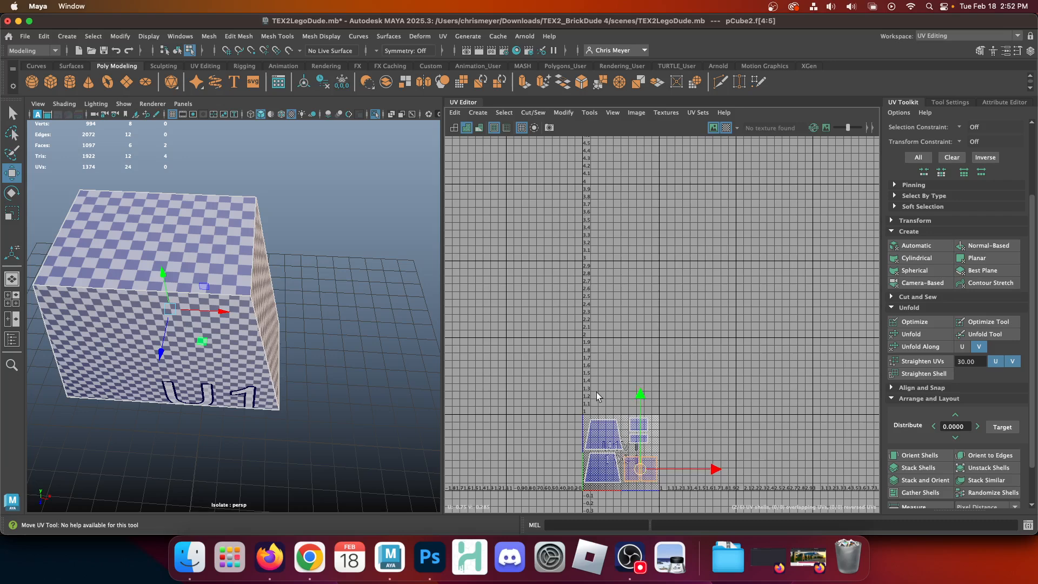
{"action": "middle_click_drag", "start_coordinate": [606, 442], "coordinate": [641, 323], "text": "alt"}
{"action": "right_click_drag", "start_coordinate": [641, 322], "coordinate": [691, 453], "text": "alt"}
{"action": "middle_click_drag", "start_coordinate": [685, 435], "coordinate": [559, 392], "text": "alt"}
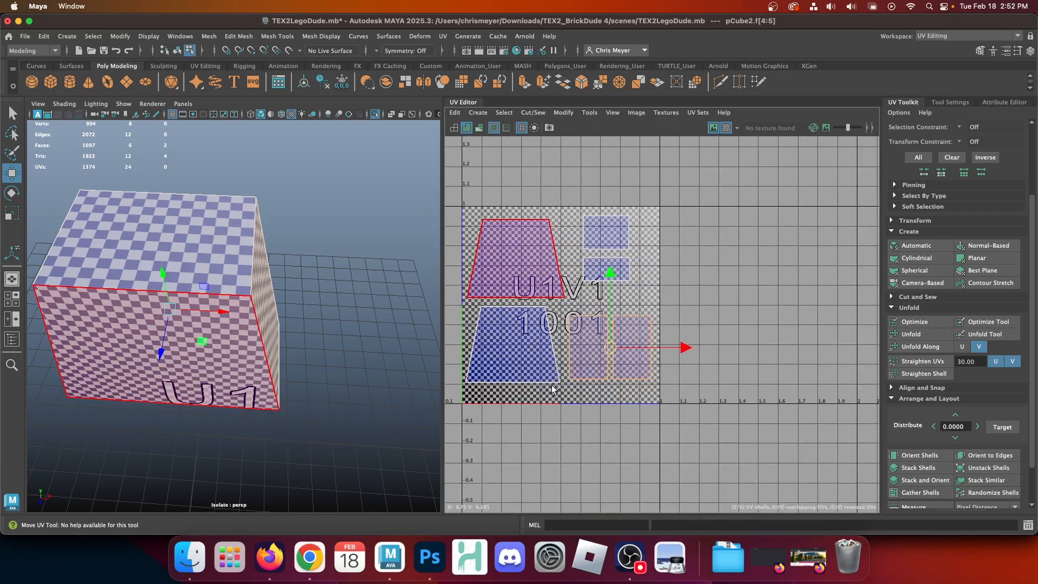
{"action": "right_click_drag", "start_coordinate": [559, 392], "coordinate": [582, 361], "text": "alt"}
{"action": "middle_click_drag", "start_coordinate": [582, 361], "coordinate": [676, 420], "text": "alt"}
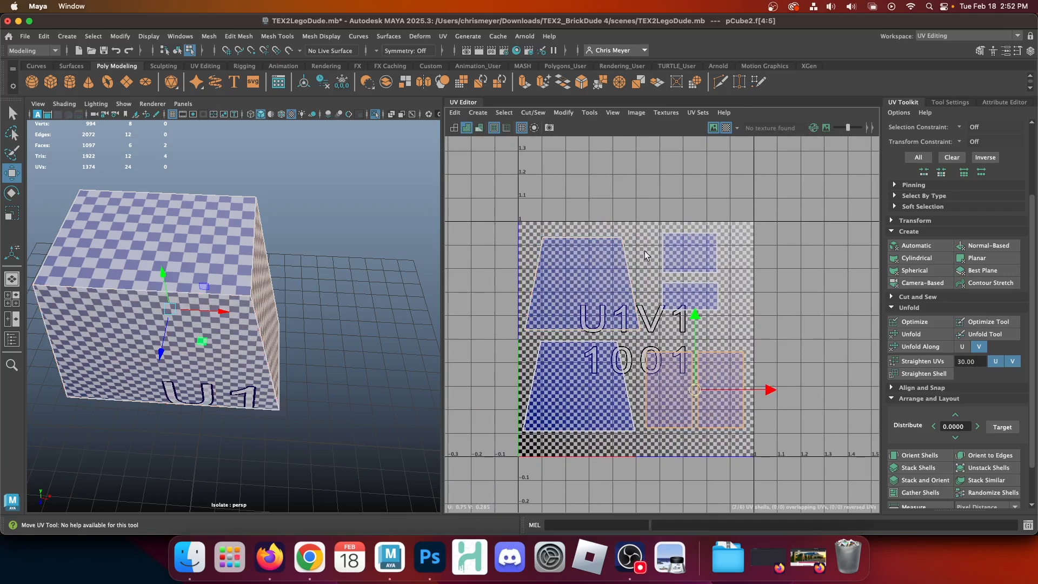
Return the torso to object mode and turn off its isolation so the whole character shows.
{"action": "right_click_drag", "start_coordinate": [218, 229], "coordinate": [225, 249]}
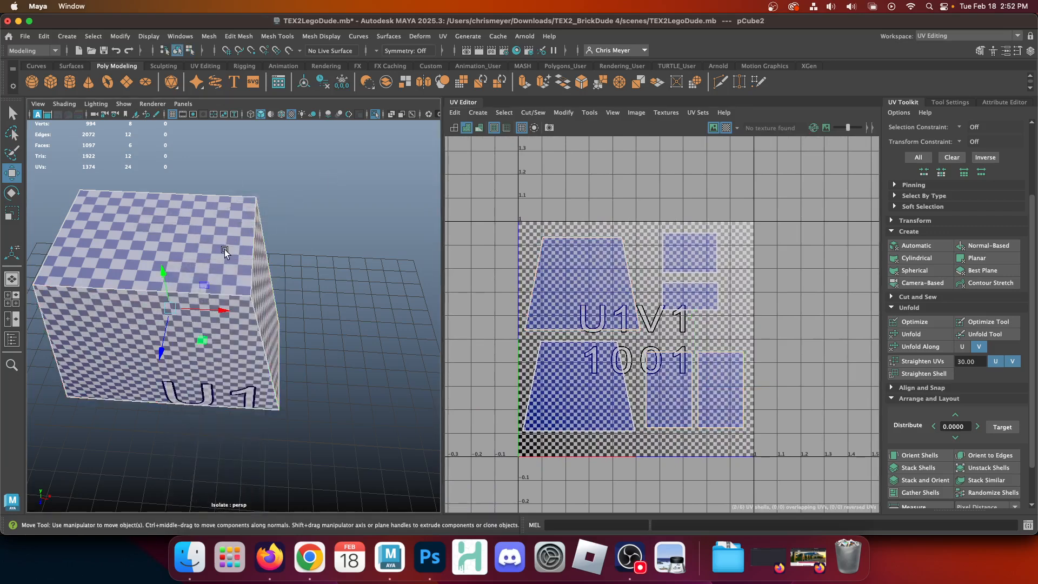
{"action": "left_click", "coordinate": [325, 174]}
{"action": "left_click", "coordinate": [207, 255]}
{"action": "left_click", "coordinate": [375, 114]}
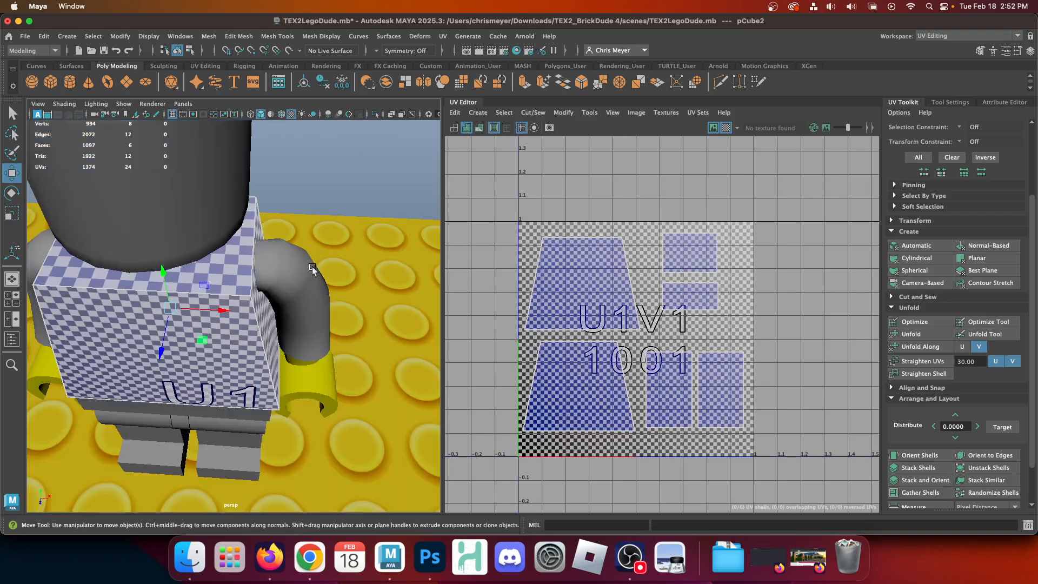
Select the Brick Dude's head and apply a Camera-Based UV projection to it from a straight-on view.
{"action": "scroll", "coordinate": [310, 265], "scroll_direction": "down", "scroll_amount": 5}
{"action": "left_click", "coordinate": [210, 225]}
{"action": "left_click_drag", "start_coordinate": [324, 248], "coordinate": [332, 222], "text": "alt"}
{"action": "middle_click_drag", "start_coordinate": [263, 233], "coordinate": [308, 317], "text": "alt"}
{"action": "right_click_drag", "start_coordinate": [278, 204], "coordinate": [323, 262], "text": "alt"}
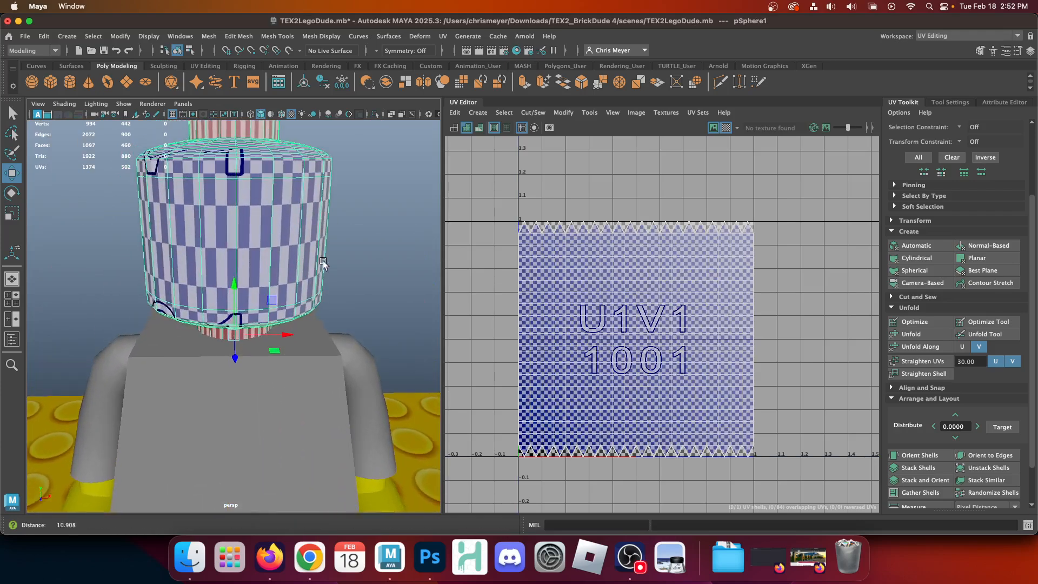
{"action": "middle_click_drag", "start_coordinate": [323, 246], "coordinate": [337, 317], "text": "alt"}
{"action": "mouse_move", "coordinate": [342, 287]}
{"action": "left_mouse_down", "text": "alt"}
{"action": "mouse_move", "coordinate": [329, 271]}
{"action": "mouse_move", "coordinate": [324, 279]}
{"action": "mouse_move", "coordinate": [355, 261]}
{"action": "mouse_move", "coordinate": [357, 271]}
{"action": "mouse_move", "coordinate": [330, 276]}
{"action": "left_mouse_up", "text": "alt"}
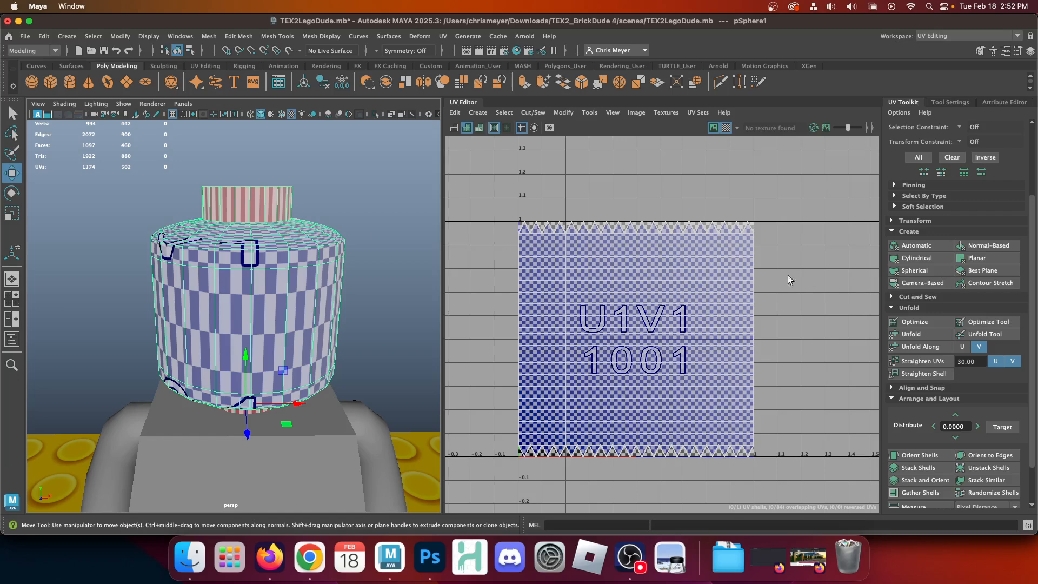
{"action": "left_click", "coordinate": [919, 283]}
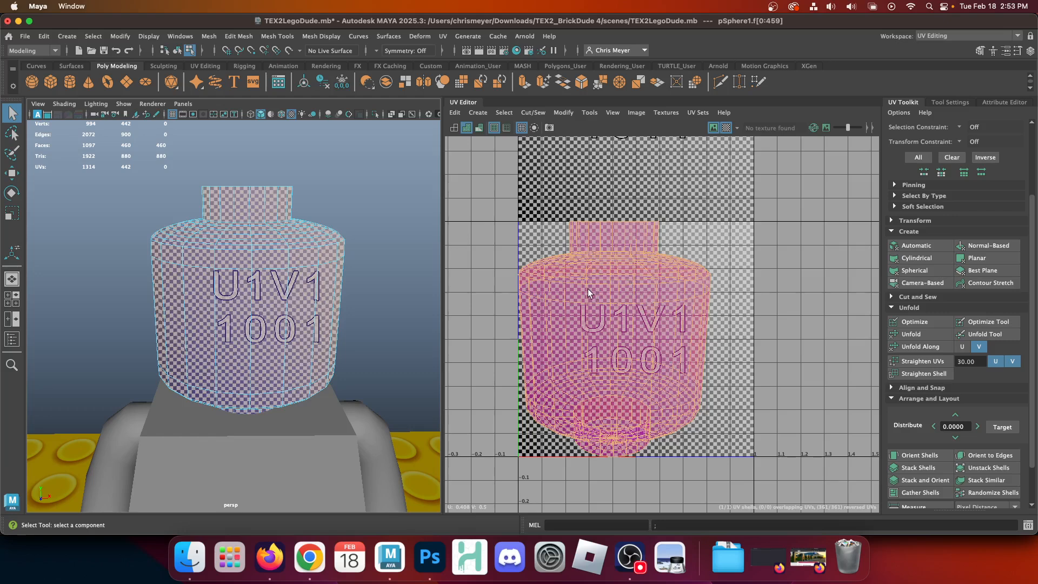
Switch to Firefox and bring up the YouTube video "UV Map Anything in Maya in 5 Easy Steps".
{"action": "left_click", "coordinate": [270, 557]}
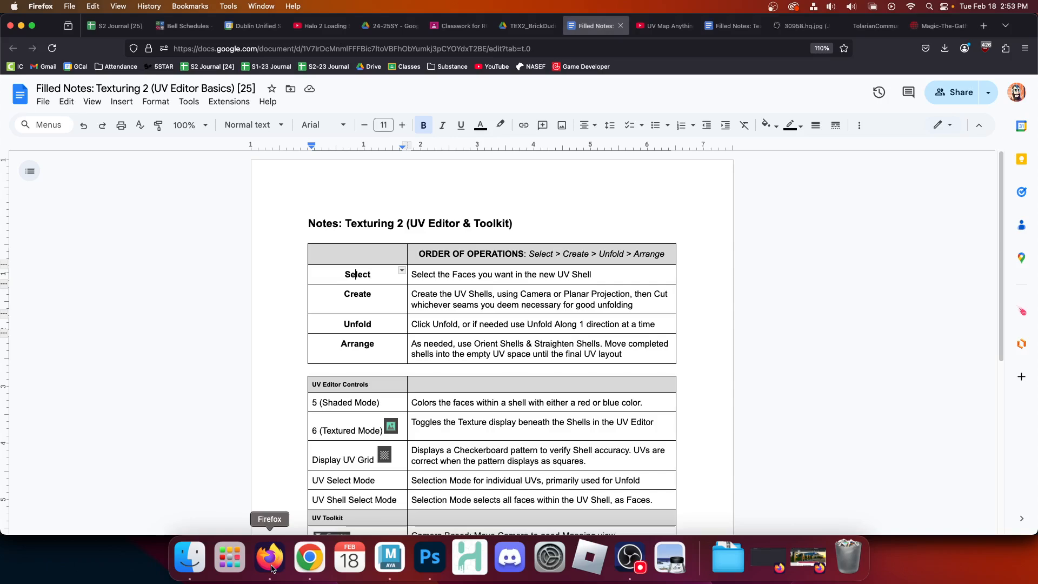
{"action": "left_click", "coordinate": [664, 25]}
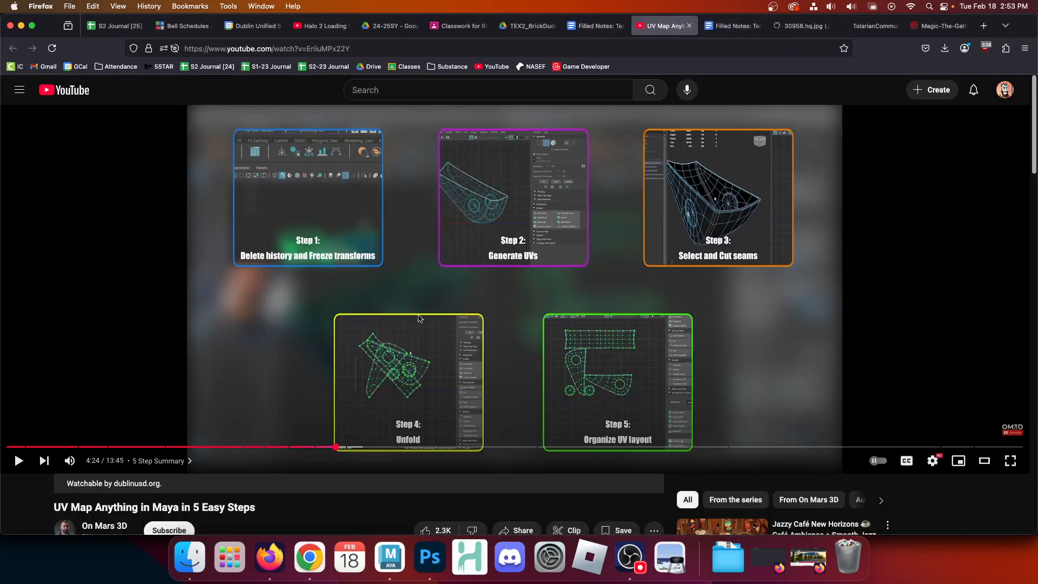
Review the Order of Operations notes and highlight "then Cut whichever seams you deem necessary for good unfolding" in the Create row.
{"action": "left_click", "coordinate": [593, 26]}
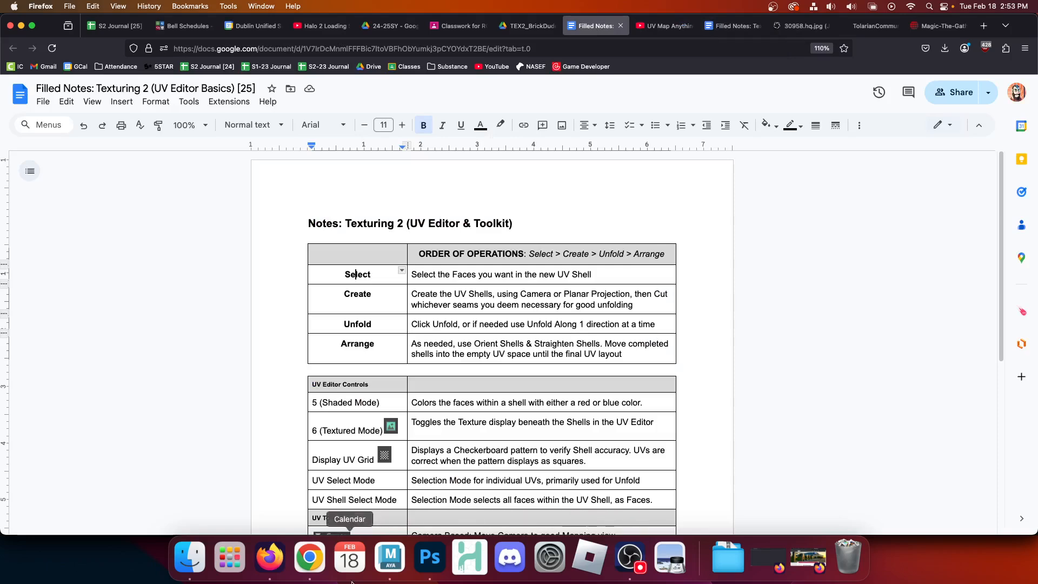
{"action": "left_click", "coordinate": [391, 556]}
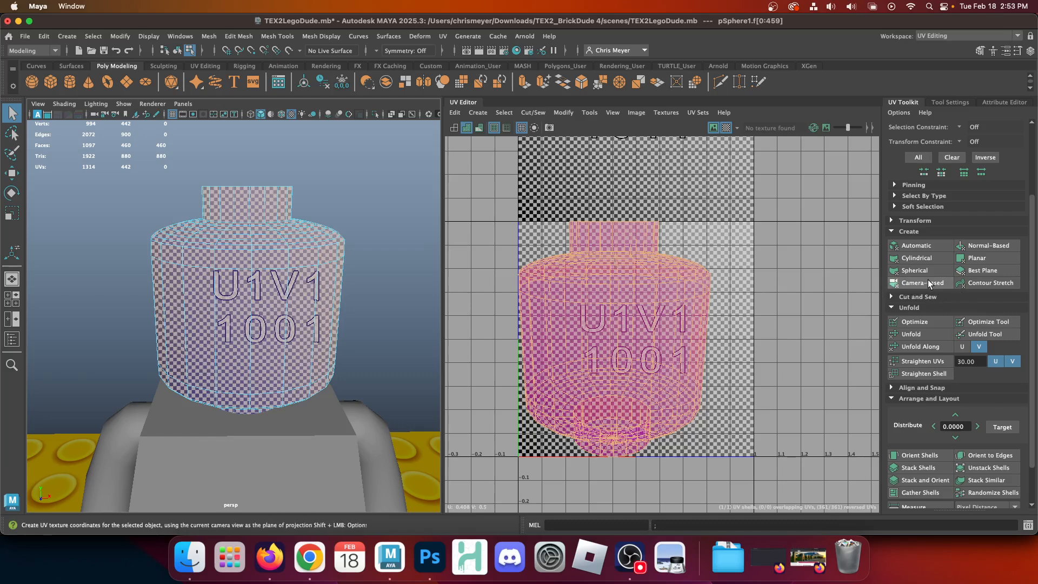
{"action": "left_click", "coordinate": [892, 232]}
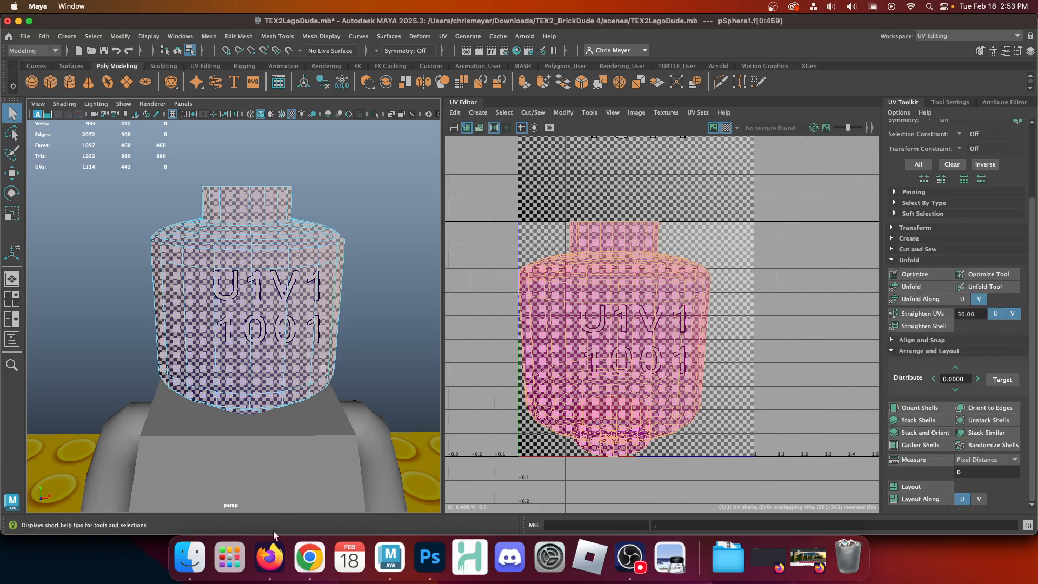
{"action": "left_click", "coordinate": [270, 558]}
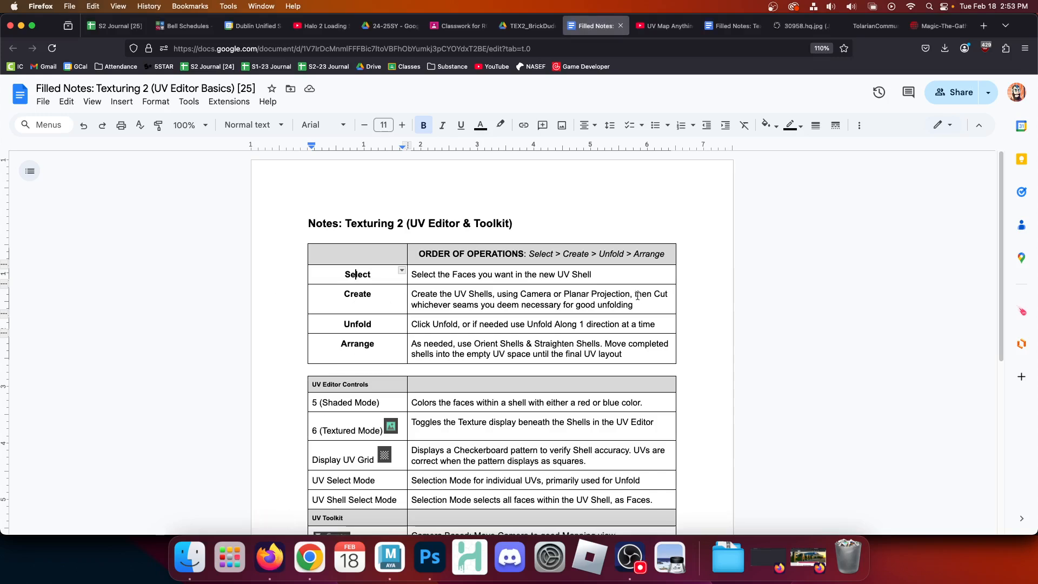
{"action": "left_click_drag", "start_coordinate": [634, 294], "coordinate": [652, 302]}
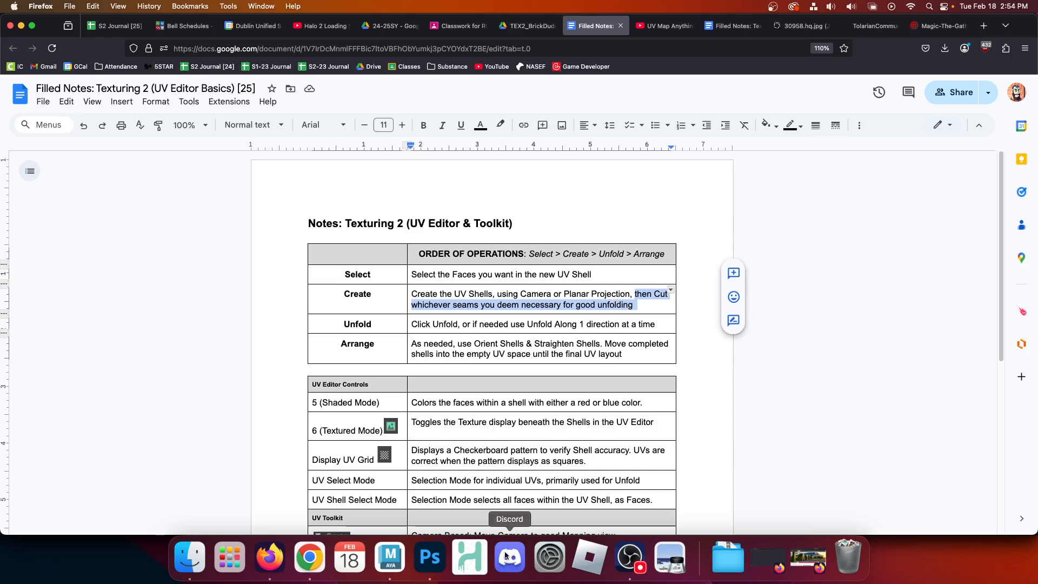
Switch back to Maya and cut the head's UVs along the full edge loop around the top stud's upper rim.
{"action": "left_click", "coordinate": [397, 566]}
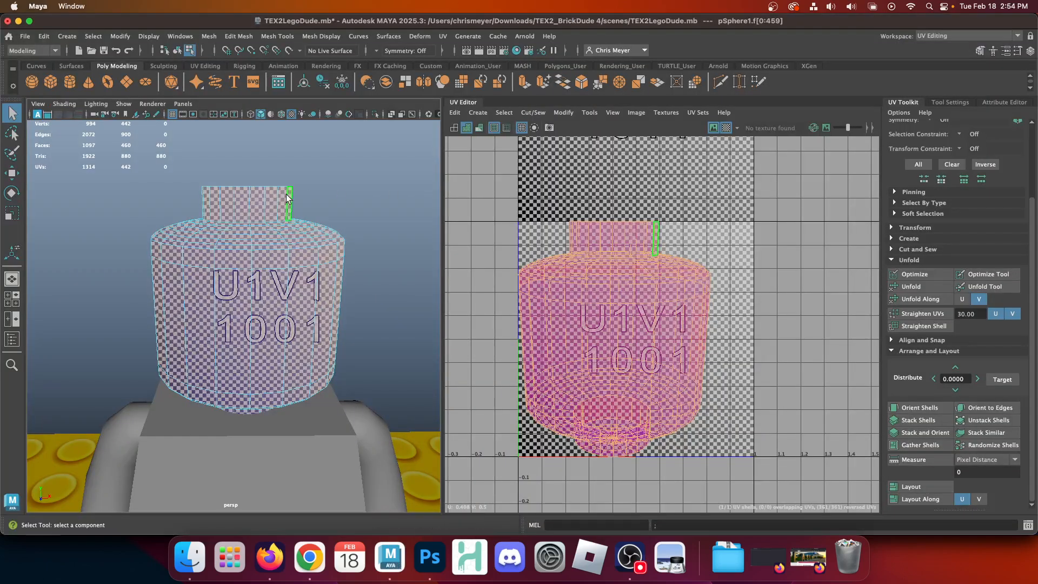
{"action": "left_click_drag", "start_coordinate": [319, 179], "coordinate": [265, 225], "text": "alt"}
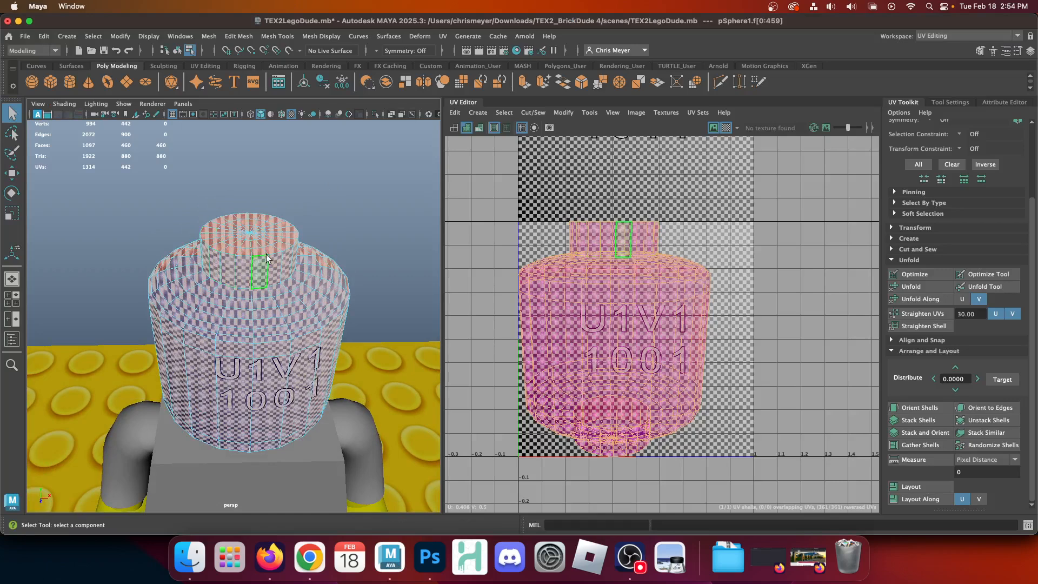
{"action": "right_click_drag", "start_coordinate": [214, 234], "coordinate": [213, 181]}
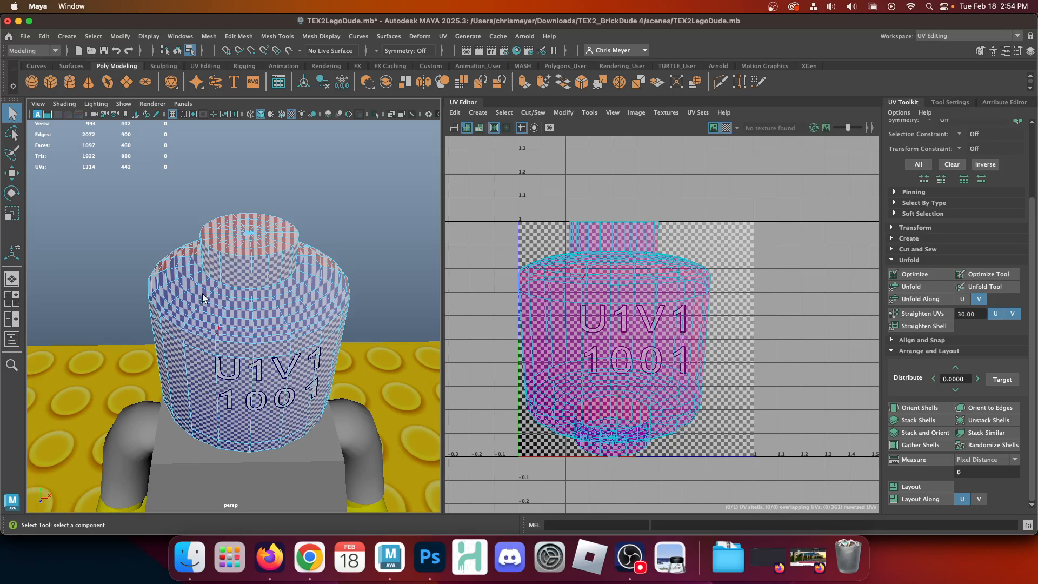
{"action": "left_click", "coordinate": [244, 258]}
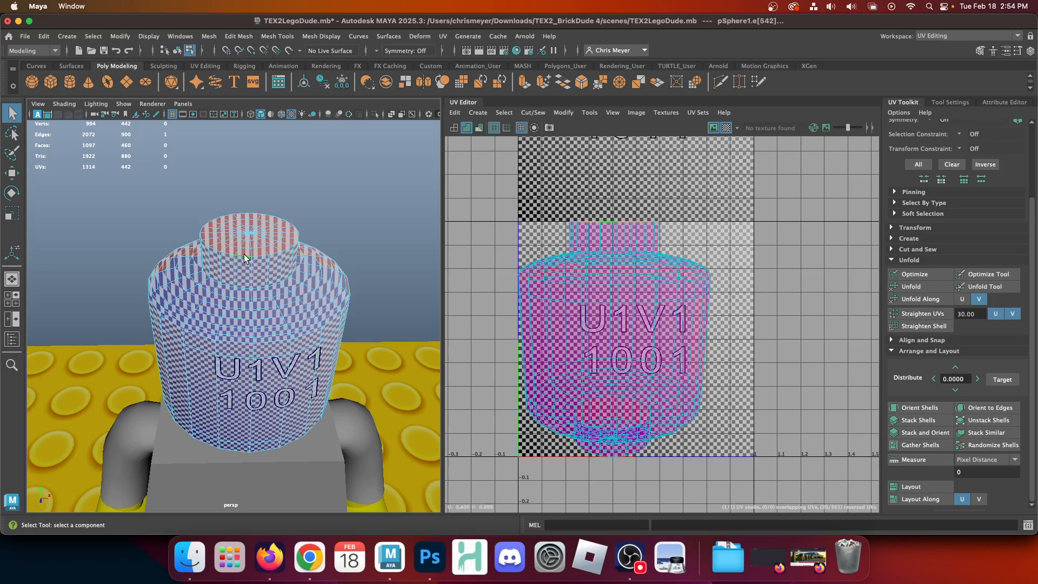
{"action": "left_click", "coordinate": [286, 179]}
{"action": "right_click_drag", "start_coordinate": [252, 212], "coordinate": [251, 181]}
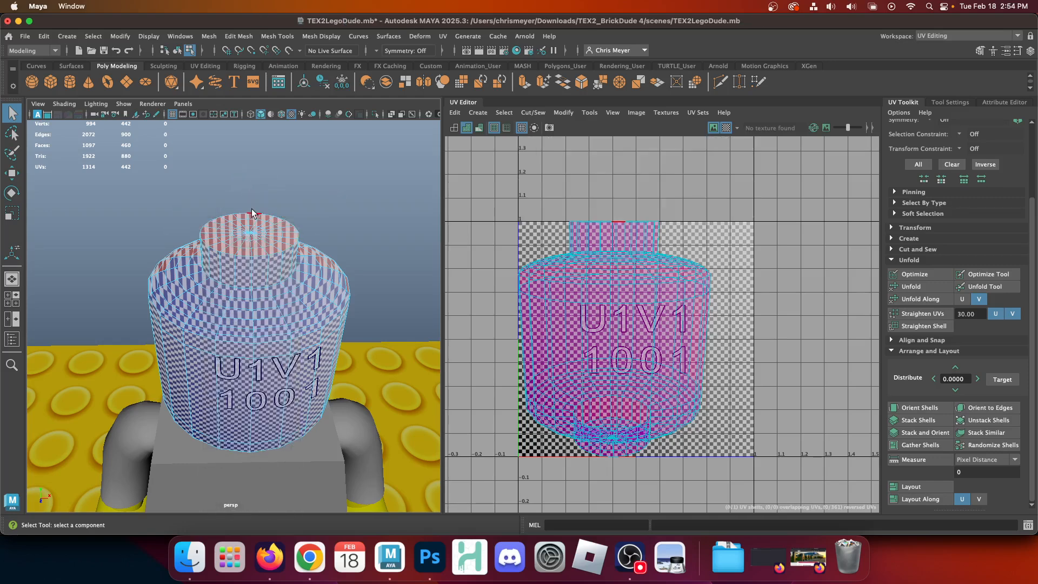
{"action": "double_click", "coordinate": [251, 211]}
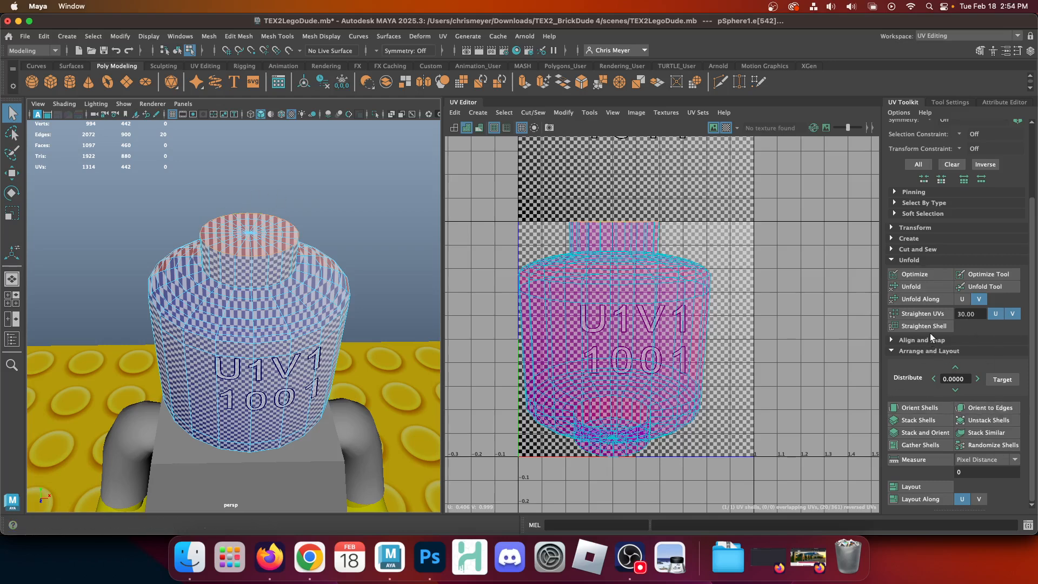
{"action": "left_click", "coordinate": [891, 259]}
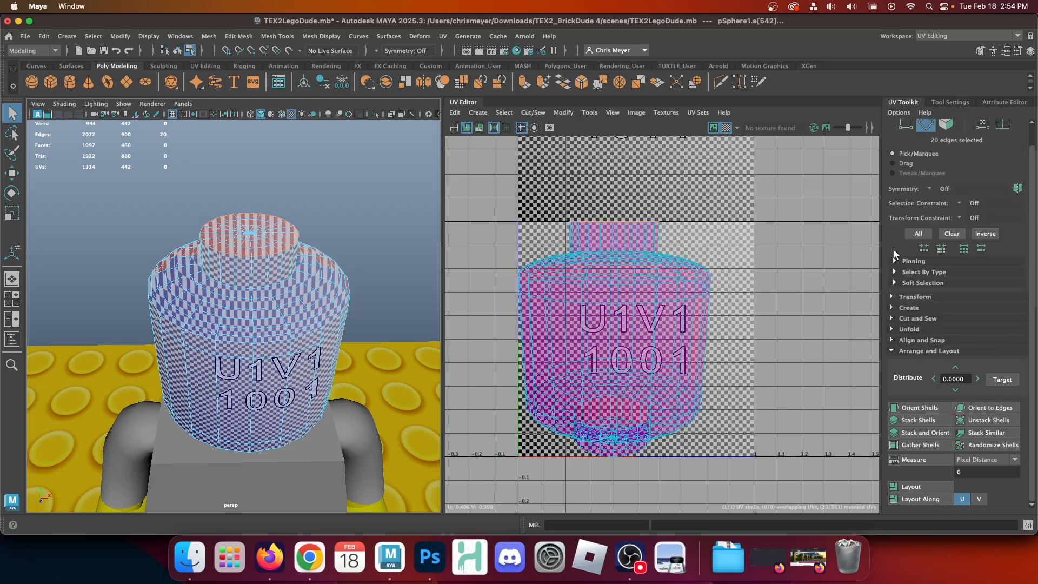
{"action": "left_click", "coordinate": [891, 318]}
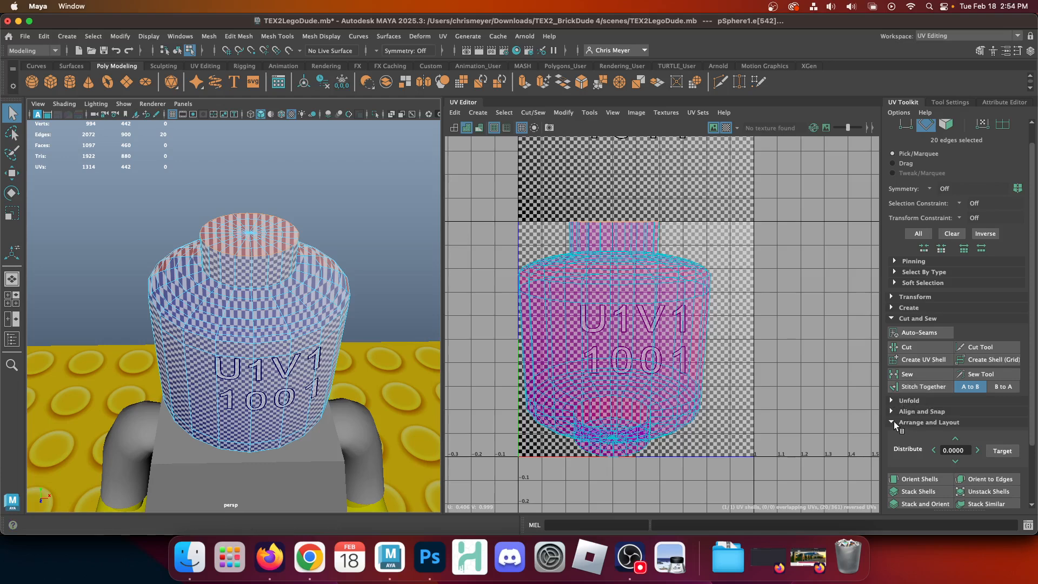
{"action": "left_click", "coordinate": [891, 421]}
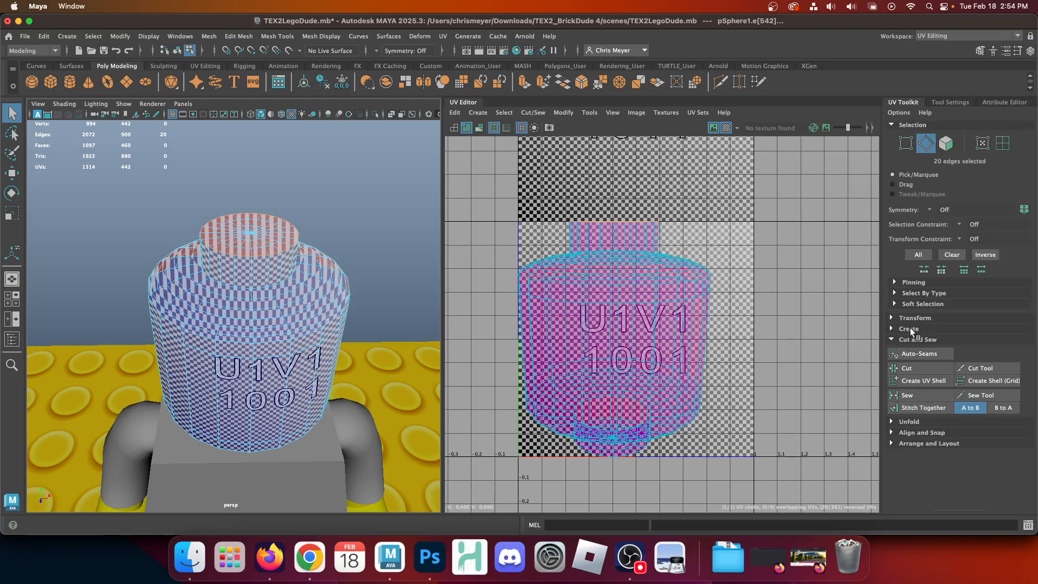
{"action": "left_click", "coordinate": [908, 369]}
{"action": "left_click", "coordinate": [922, 367]}
Return the head to object mode and isolate it so its underside can be reached.
{"action": "key", "text": "w"}
{"action": "right_click_drag", "start_coordinate": [185, 241], "coordinate": [178, 233]}
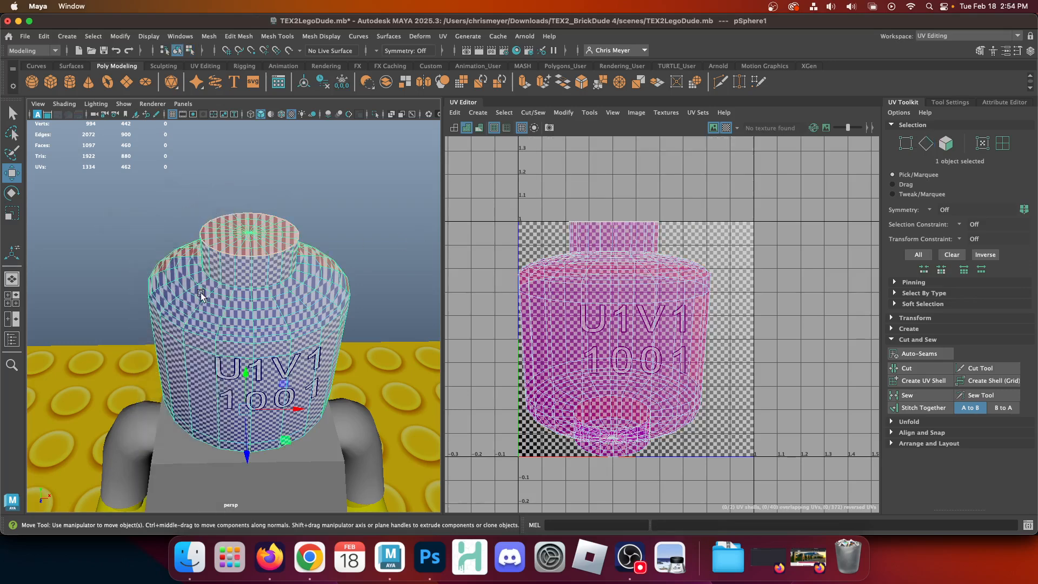
{"action": "left_click", "coordinate": [375, 114]}
{"action": "left_click_drag", "start_coordinate": [349, 275], "coordinate": [293, 344], "text": "alt"}
Cut the head's UVs along the full edge loop around the bottom rim of the neck.
{"action": "right_click_drag", "start_coordinate": [296, 212], "coordinate": [289, 170]}
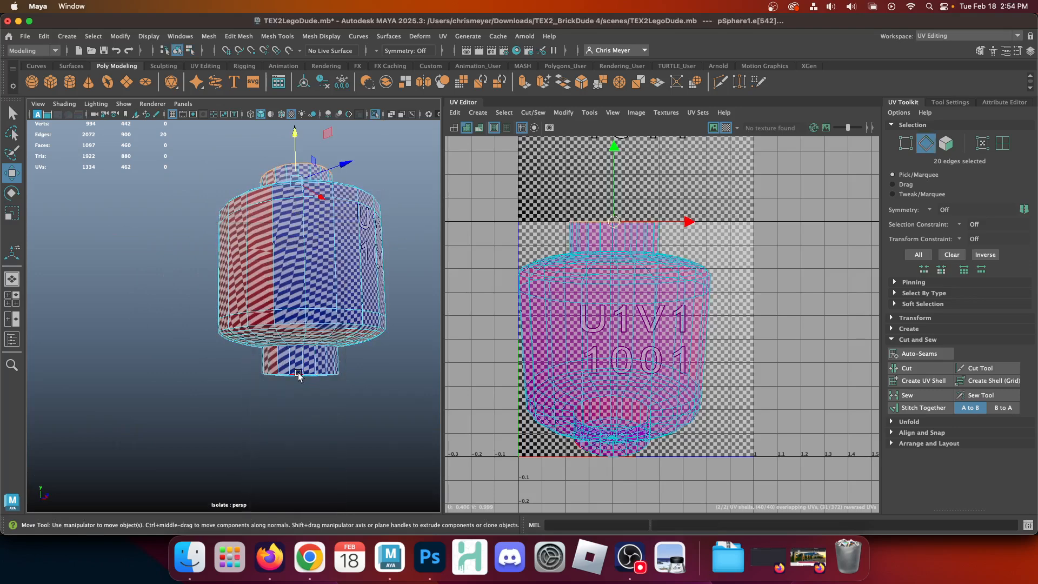
{"action": "double_click", "coordinate": [295, 373]}
{"action": "left_click_drag", "start_coordinate": [338, 427], "coordinate": [341, 409], "text": "alt"}
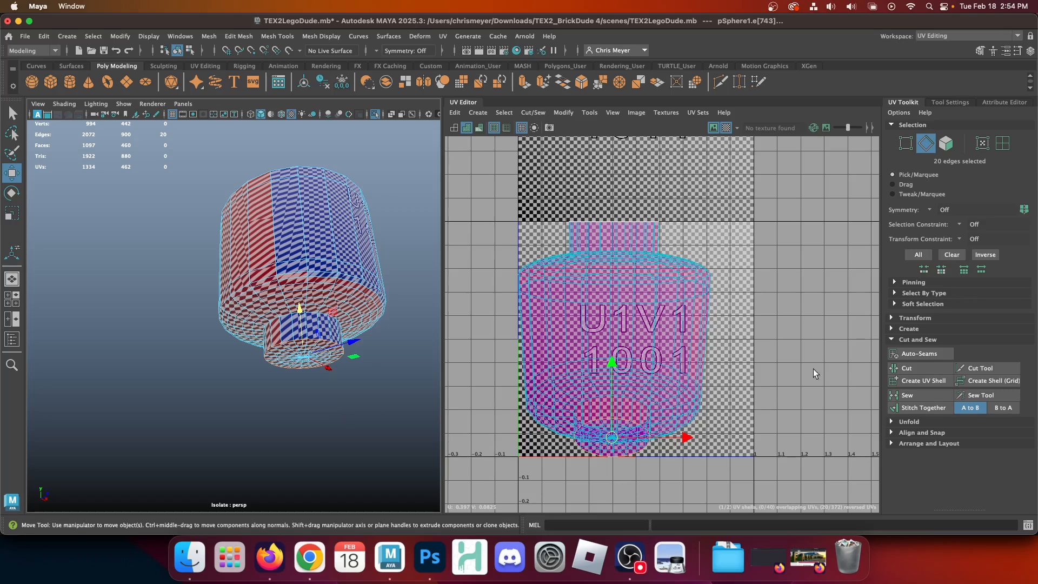
{"action": "left_click", "coordinate": [919, 371]}
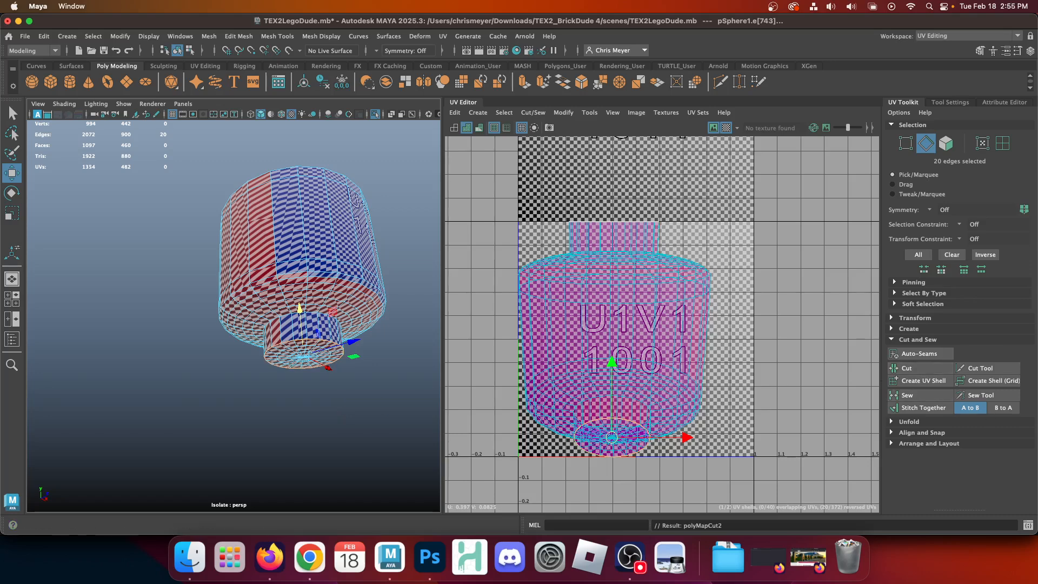
{"action": "left_click", "coordinate": [623, 576]}
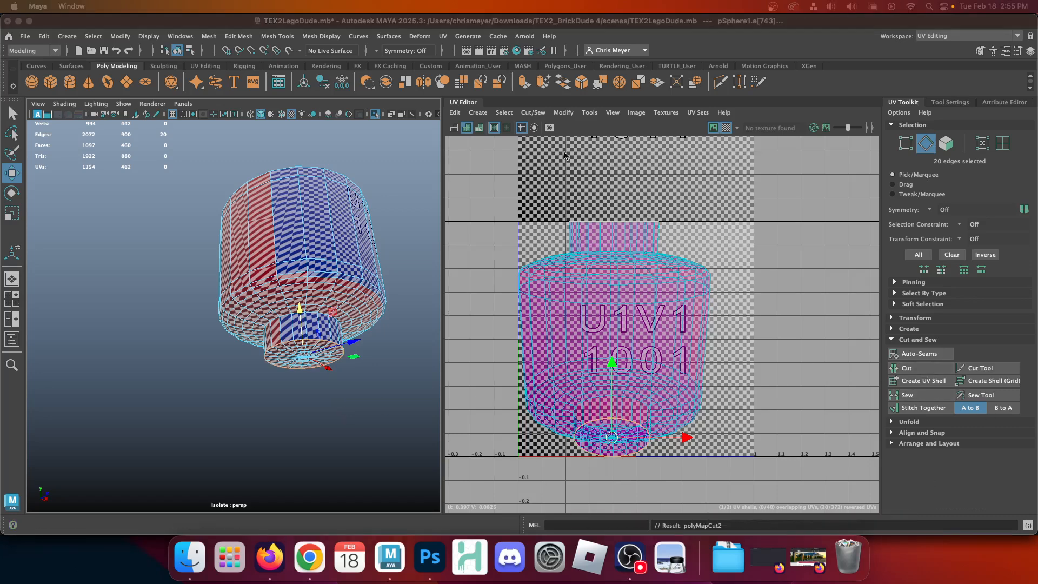
Examine the cut seams by selecting the edge loops around the head's top stud rim and bottom neck rim.
{"action": "left_click_drag", "start_coordinate": [265, 305], "coordinate": [301, 339], "text": "alt"}
{"action": "left_click", "coordinate": [261, 156]}
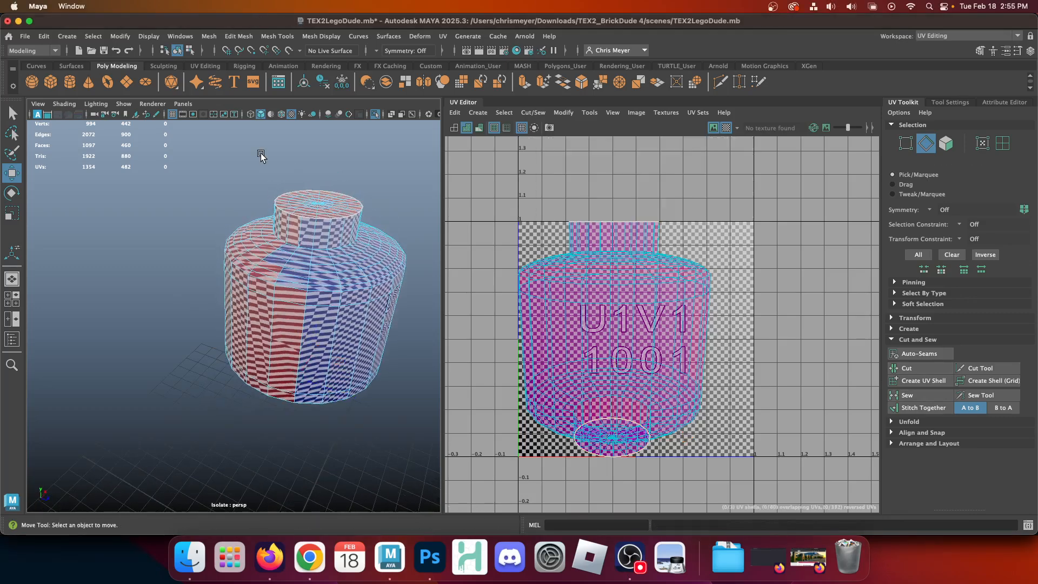
{"action": "right_click_drag", "start_coordinate": [298, 140], "coordinate": [332, 277], "text": "alt"}
{"action": "middle_click_drag", "start_coordinate": [332, 277], "coordinate": [309, 378], "text": "alt"}
{"action": "right_click_drag", "start_coordinate": [309, 377], "coordinate": [283, 314], "text": "alt"}
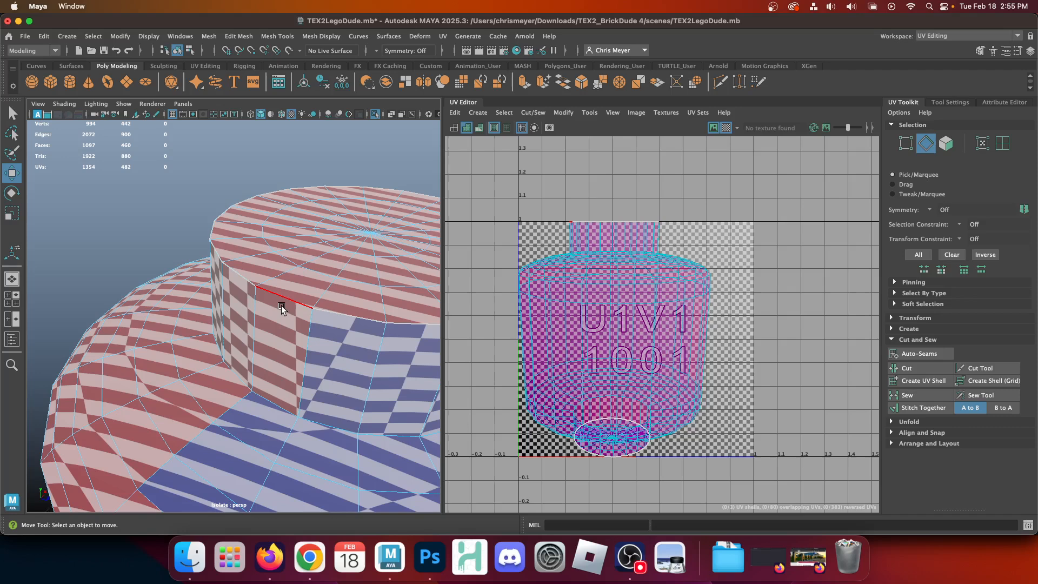
{"action": "double_click", "coordinate": [281, 306]}
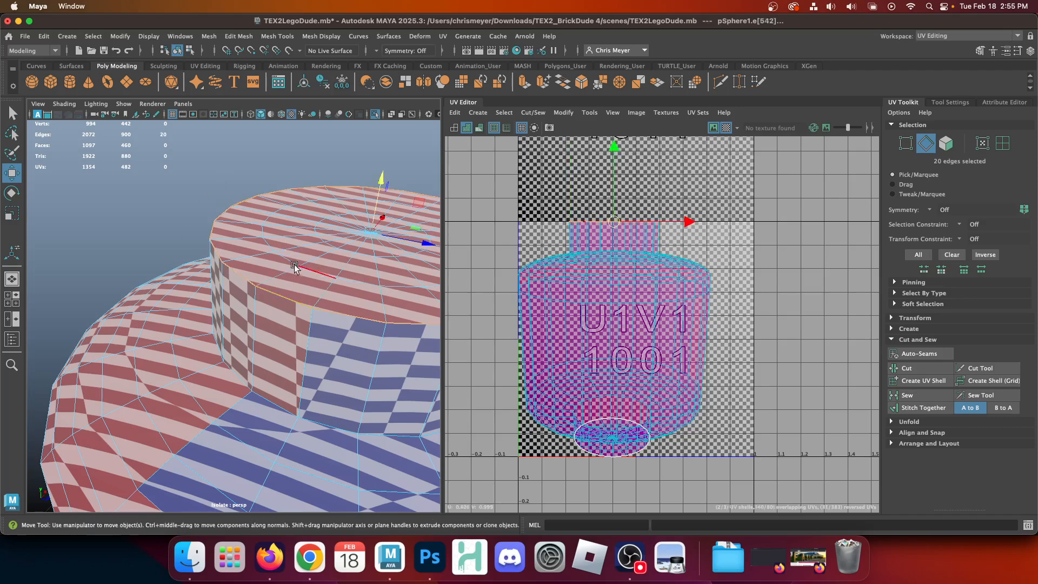
{"action": "left_click_drag", "start_coordinate": [224, 358], "coordinate": [220, 324], "text": "alt"}
{"action": "right_click_drag", "start_coordinate": [308, 340], "coordinate": [222, 334], "text": "alt"}
{"action": "left_click_drag", "start_coordinate": [251, 403], "coordinate": [254, 385], "text": "alt"}
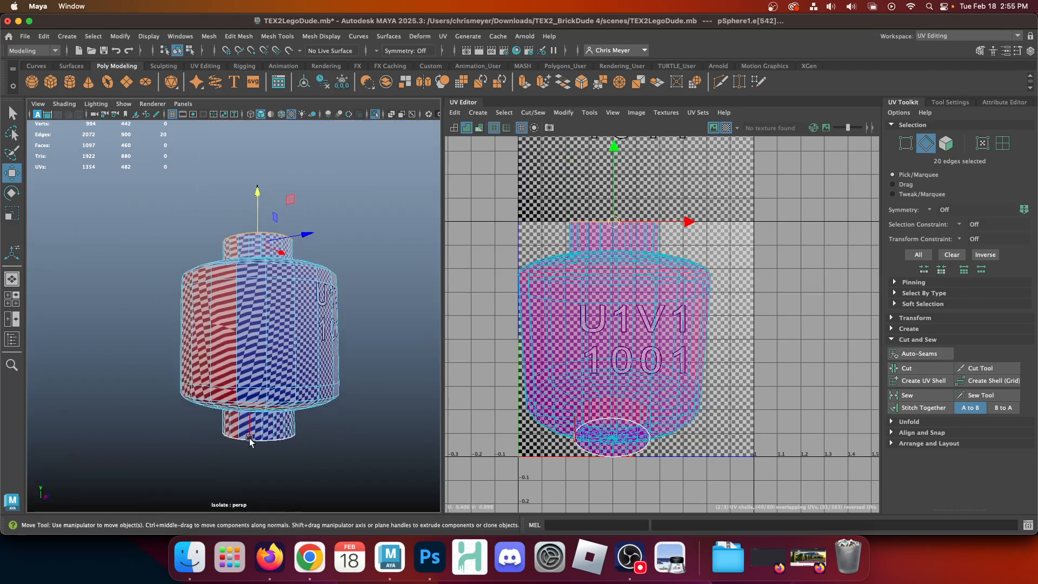
{"action": "double_click", "coordinate": [255, 439]}
{"action": "left_click", "coordinate": [387, 197]}
Turn off the head's isolation so the rest of the character shows again.
{"action": "left_click_drag", "start_coordinate": [268, 385], "coordinate": [217, 430], "text": "alt"}
{"action": "left_click", "coordinate": [375, 115]}
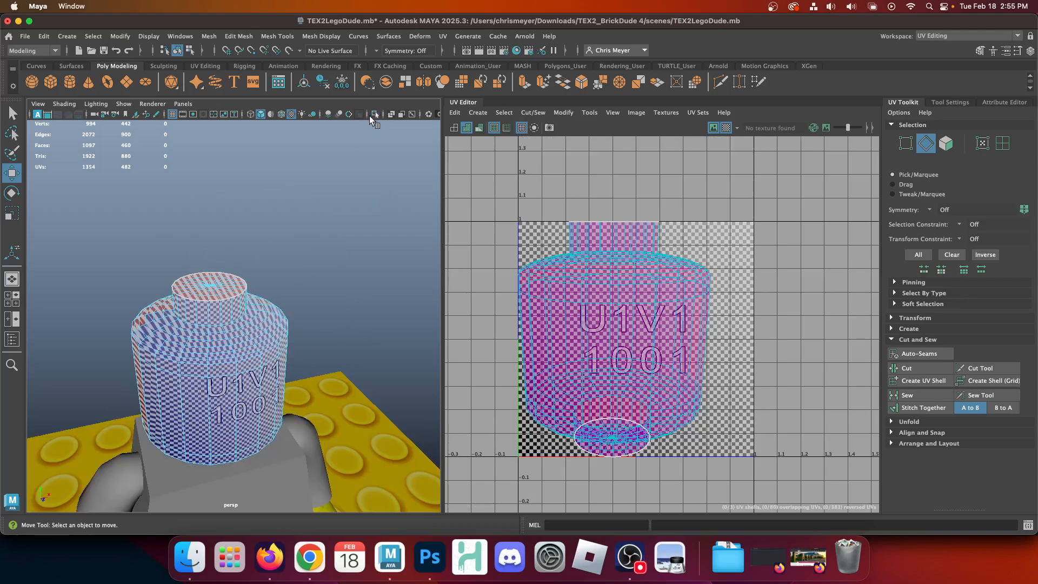
{"action": "left_click_drag", "start_coordinate": [354, 294], "coordinate": [327, 288], "text": "alt"}
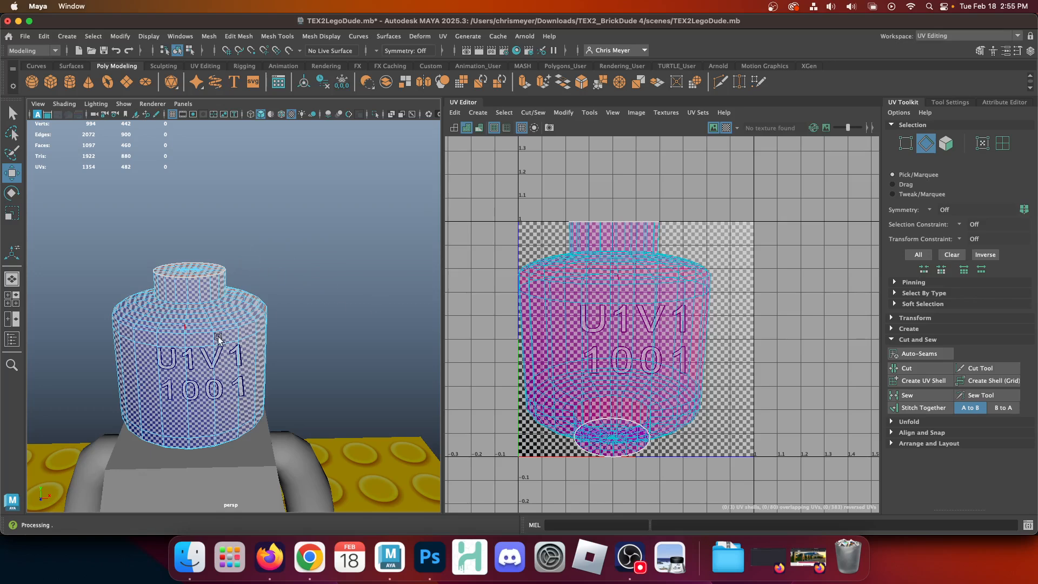
Cut the head's UVs along the vertical line of edges down the centre of its back, from the stud's top rim to the neck's bottom rim.
{"action": "left_click_drag", "start_coordinate": [292, 409], "coordinate": [103, 396], "text": "alt"}
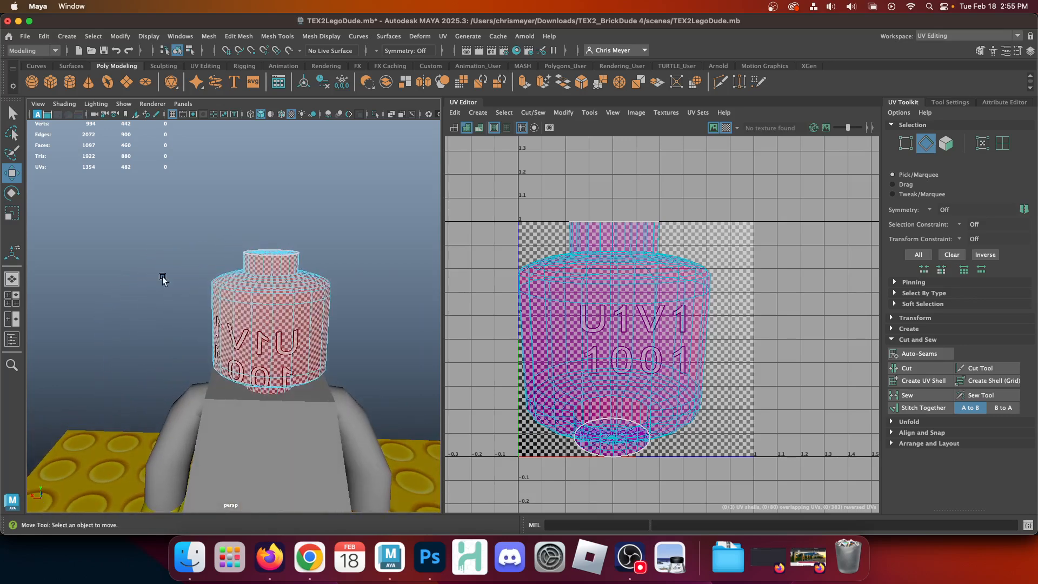
{"action": "right_click_drag", "start_coordinate": [161, 276], "coordinate": [208, 272], "text": "alt"}
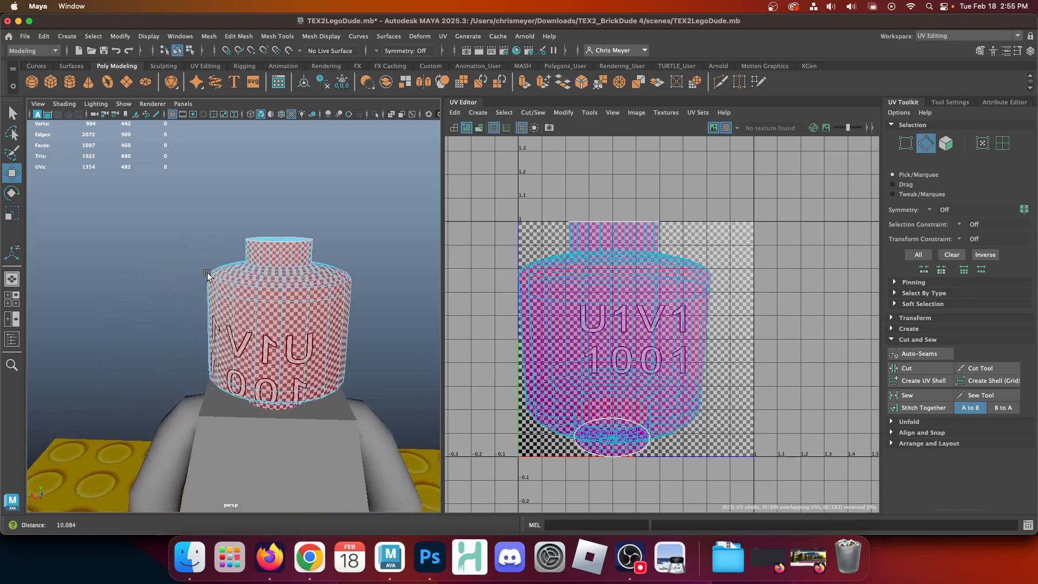
{"action": "left_click", "coordinate": [280, 252]}
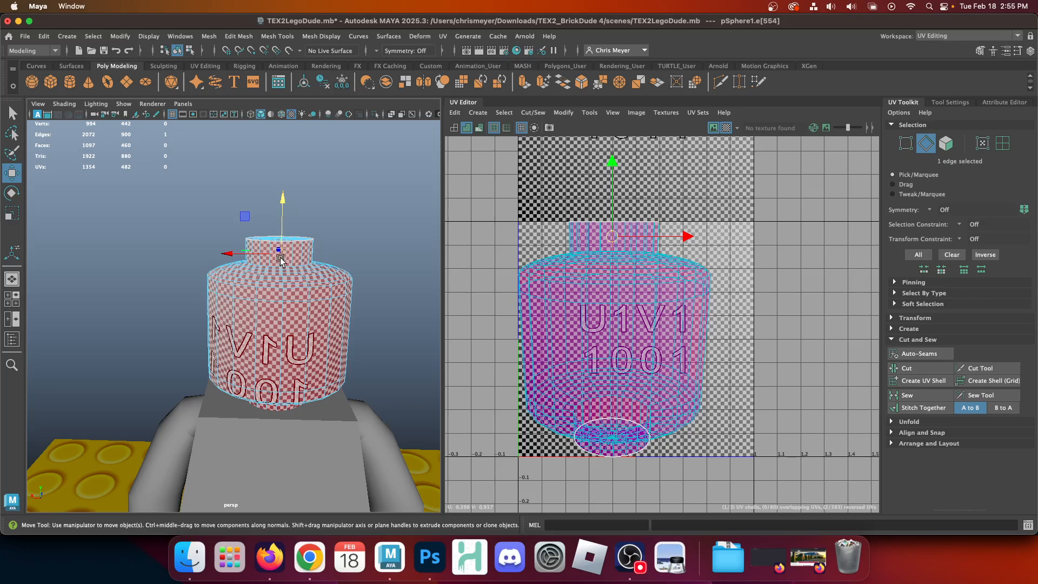
{"action": "left_click", "coordinate": [242, 193]}
{"action": "left_click", "coordinate": [280, 252]}
{"action": "scroll", "coordinate": [289, 265], "scroll_direction": "up", "scroll_amount": 5}
{"action": "left_click_drag", "start_coordinate": [298, 275], "coordinate": [284, 262], "text": "alt"}
{"action": "middle_click_drag", "start_coordinate": [330, 368], "coordinate": [278, 271], "text": "alt"}
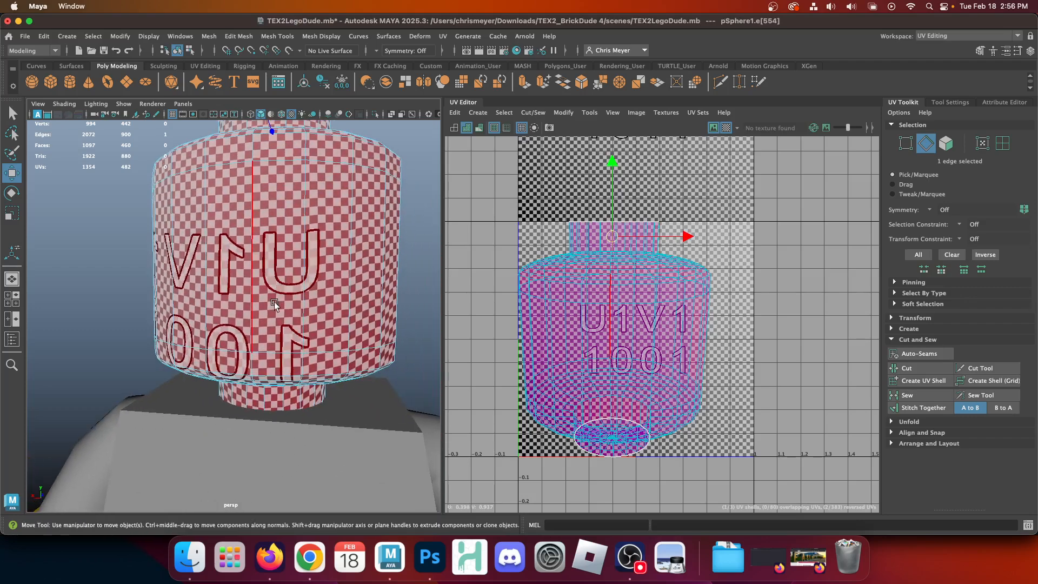
{"action": "double_click", "coordinate": [265, 400], "text": "shift"}
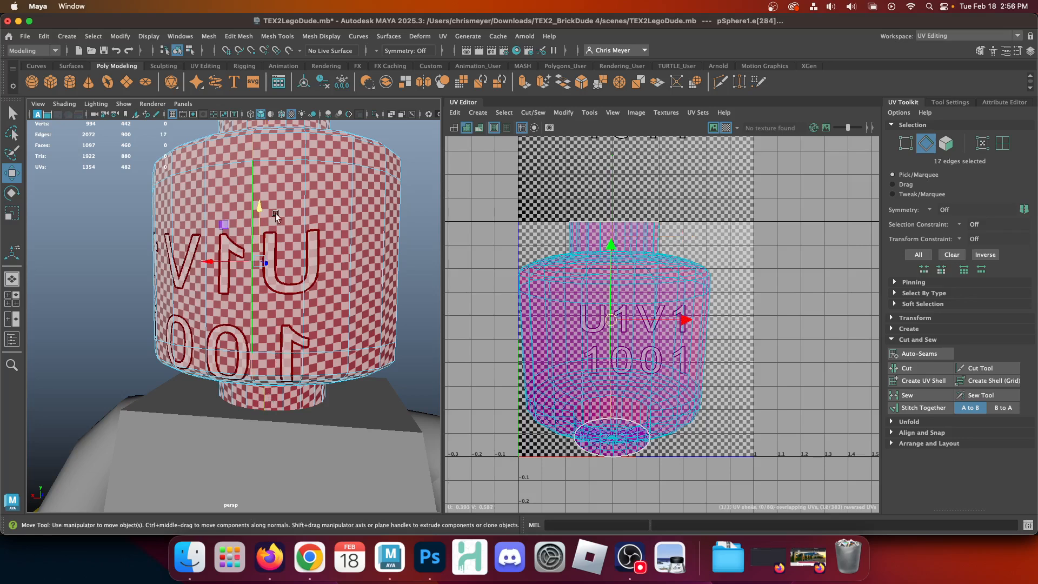
{"action": "left_click_drag", "start_coordinate": [275, 213], "coordinate": [299, 241], "text": "alt"}
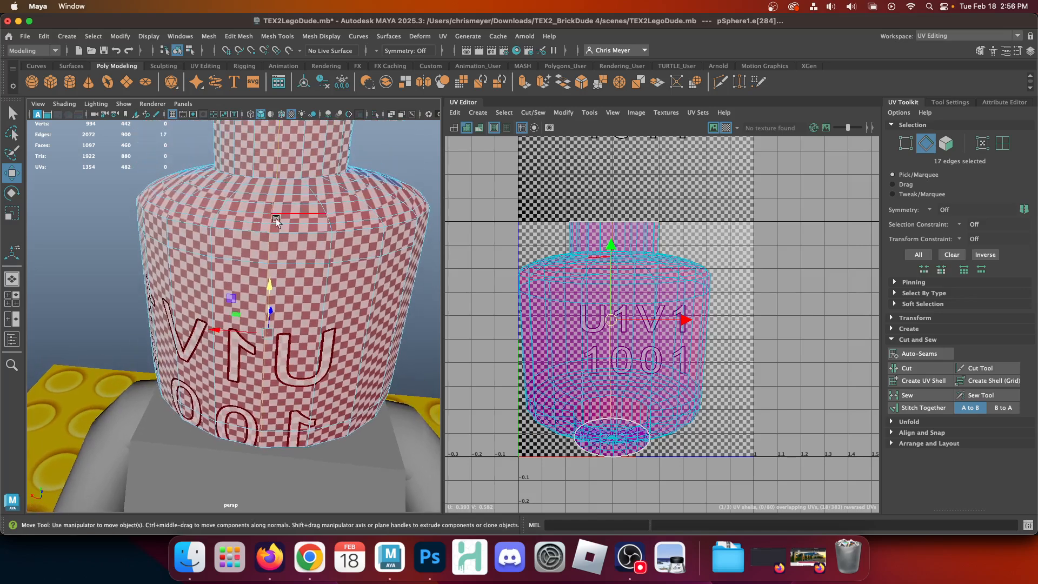
{"action": "left_click_drag", "start_coordinate": [260, 327], "coordinate": [259, 289], "text": "alt"}
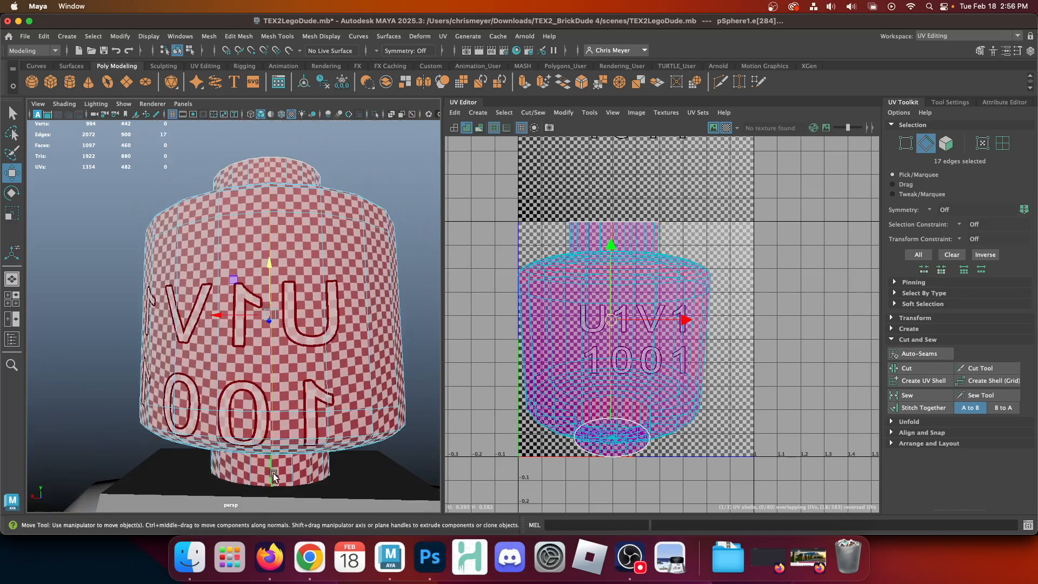
{"action": "left_click", "coordinate": [929, 368]}
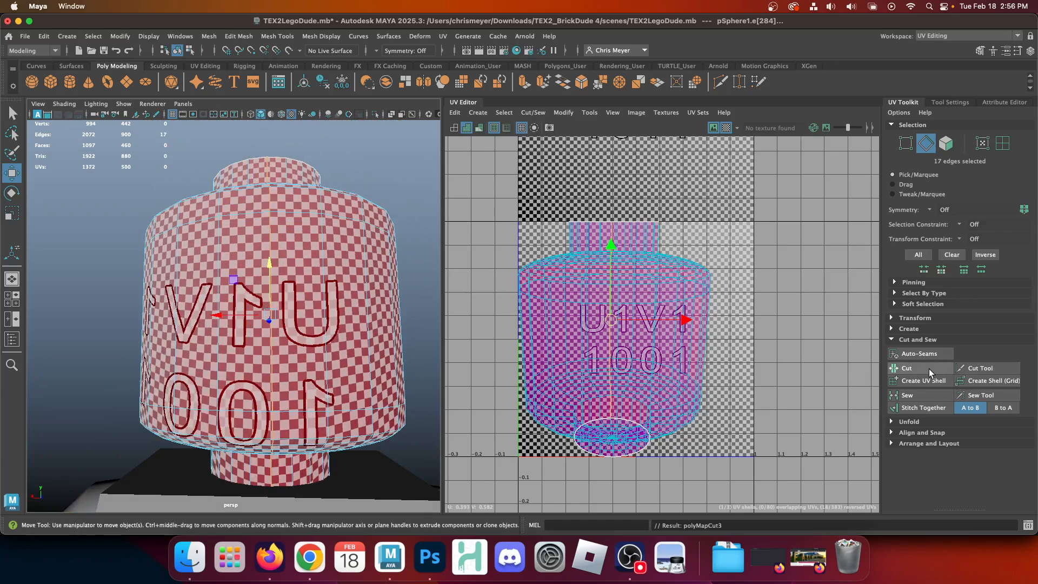
Select the head's whole side shell in UV mode and move it sideways off the stud cap and neck shells, onto the U1V1/U2V1 border.
{"action": "left_click_drag", "start_coordinate": [266, 262], "coordinate": [271, 208], "text": "alt"}
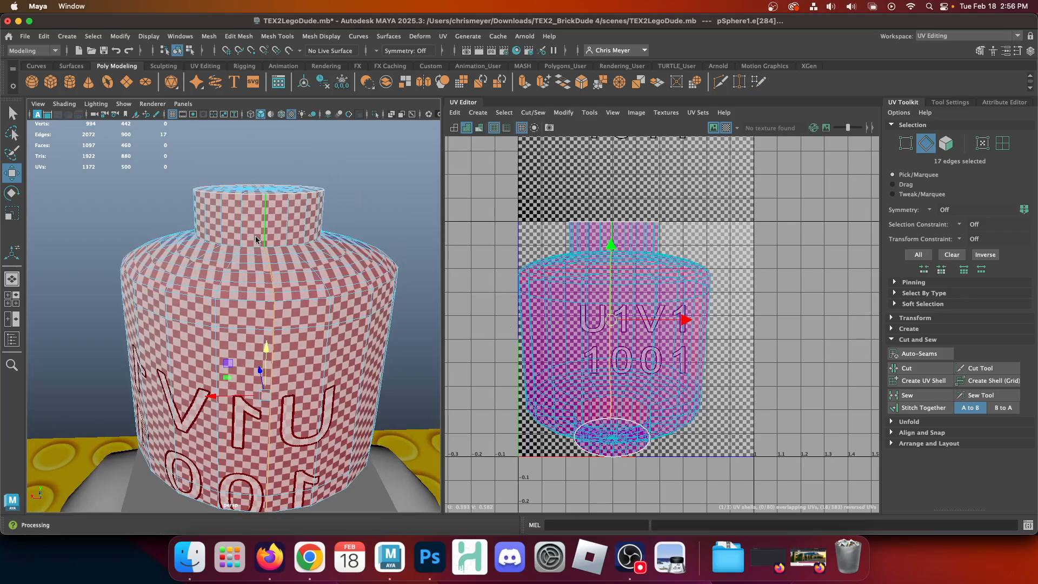
{"action": "right_click_drag", "start_coordinate": [255, 212], "coordinate": [261, 234]}
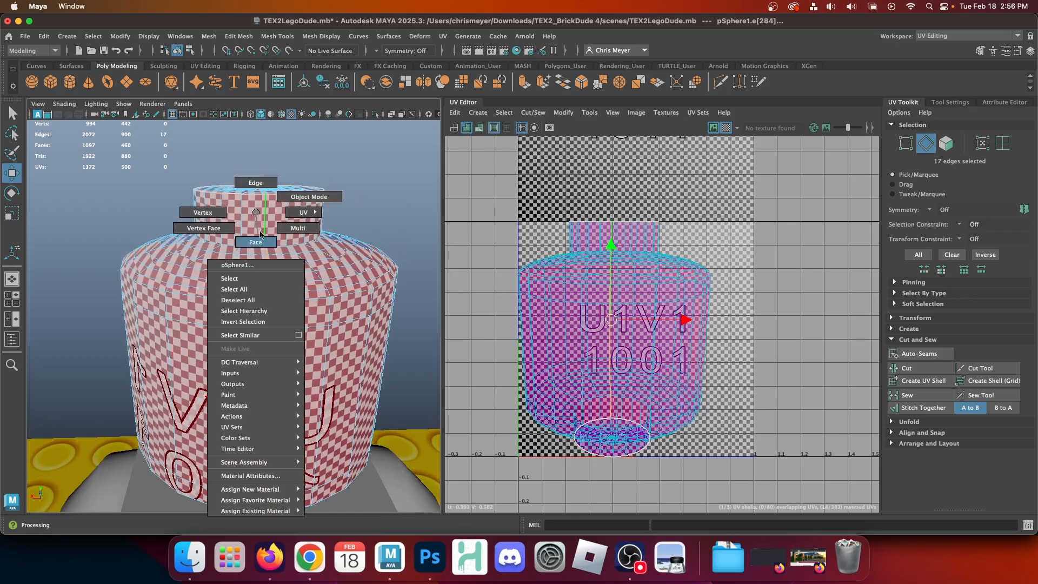
{"action": "right_click", "coordinate": [575, 321]}
{"action": "left_click", "coordinate": [629, 322]}
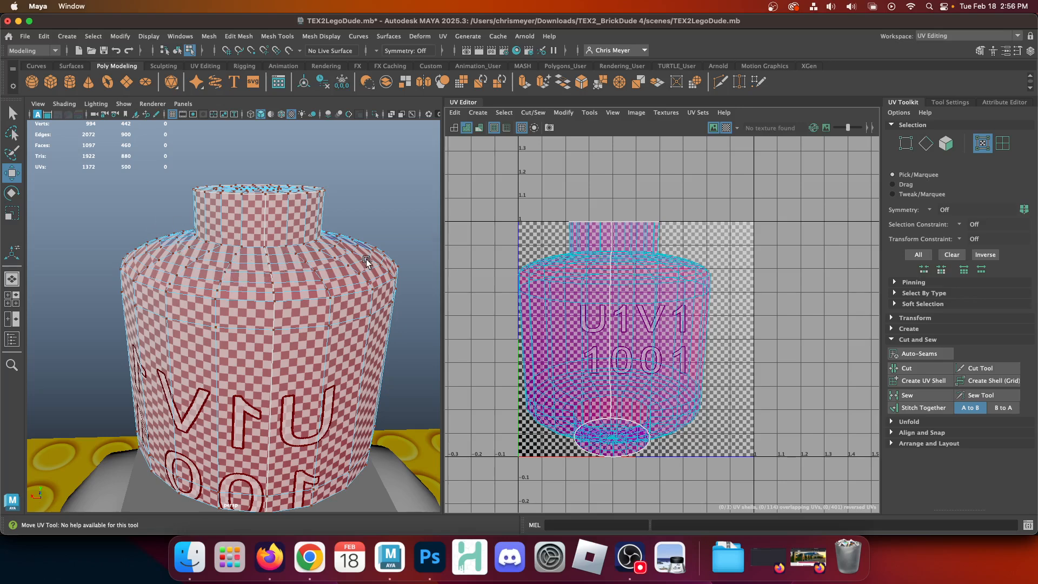
{"action": "double_click", "coordinate": [599, 327]}
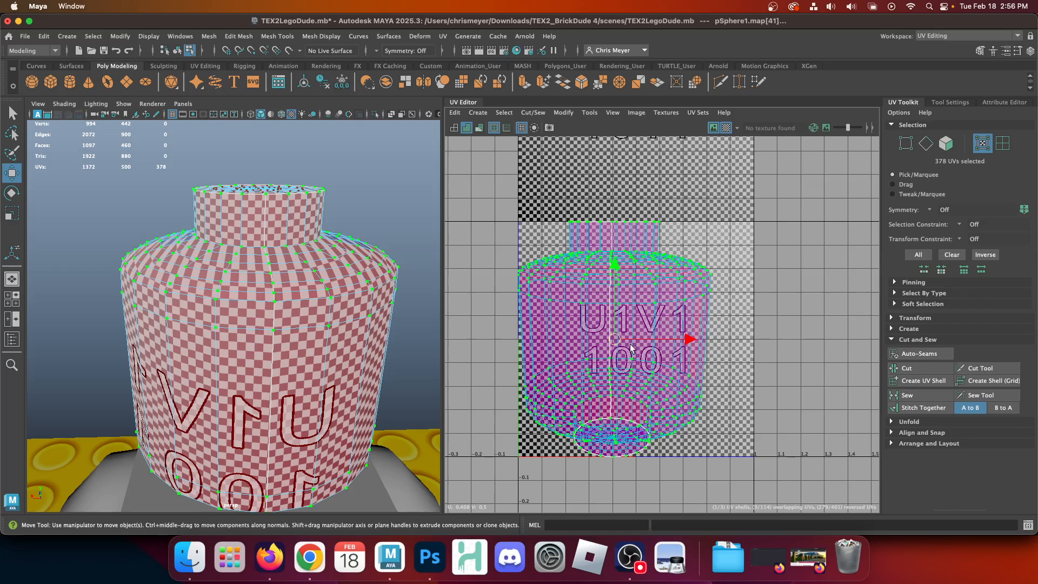
{"action": "left_click_drag", "start_coordinate": [616, 340], "coordinate": [752, 354]}
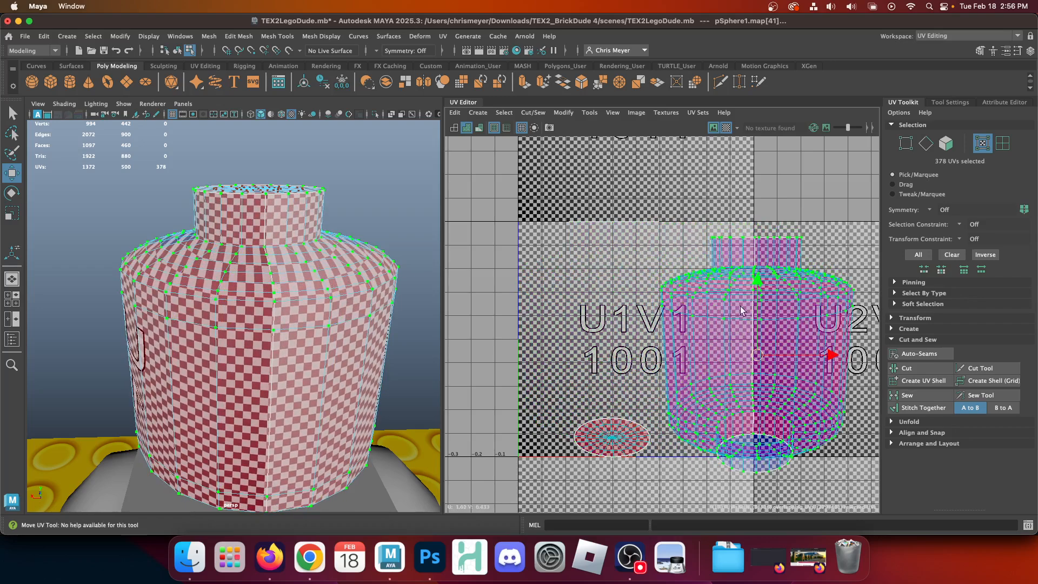
Try the regular Unfold on the head's side shell, inspect the resulting layout up close, and undo the unfold.
{"action": "left_click", "coordinate": [904, 340]}
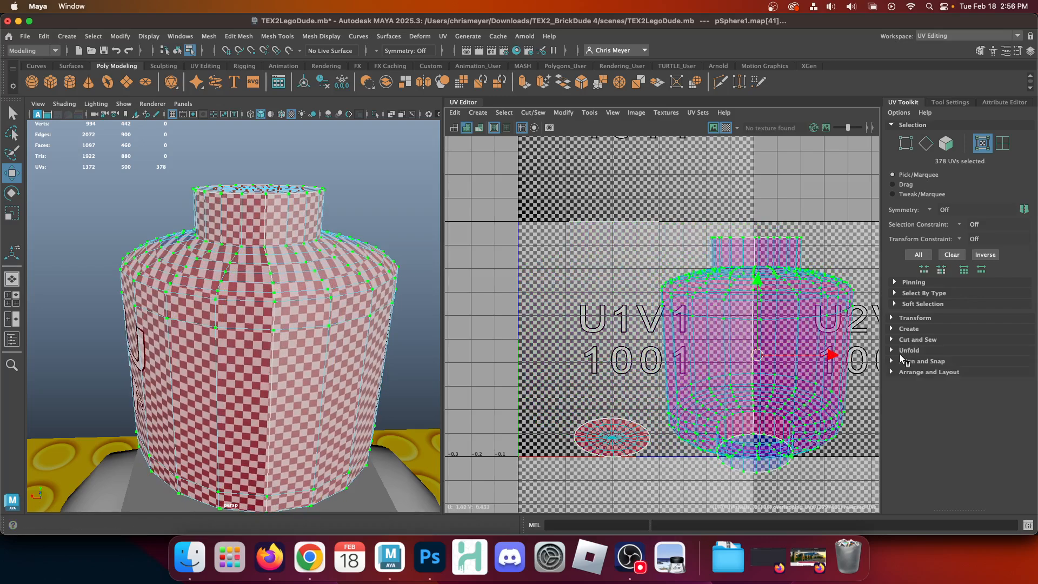
{"action": "left_click", "coordinate": [903, 351]}
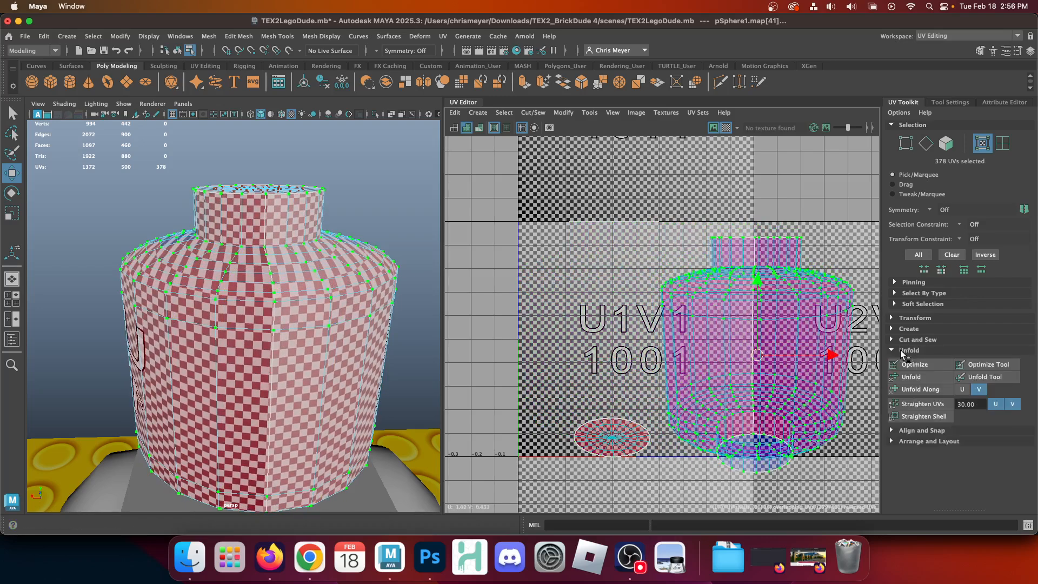
{"action": "left_click", "coordinate": [911, 379]}
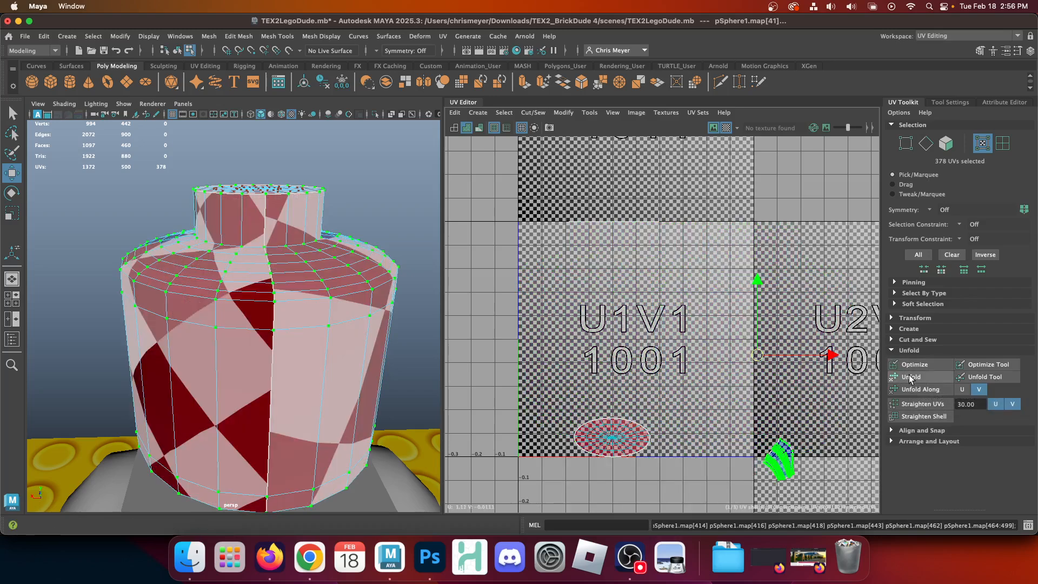
{"action": "middle_click_drag", "start_coordinate": [781, 391], "coordinate": [595, 199], "text": "alt"}
{"action": "right_click_drag", "start_coordinate": [595, 198], "coordinate": [792, 427], "text": "alt"}
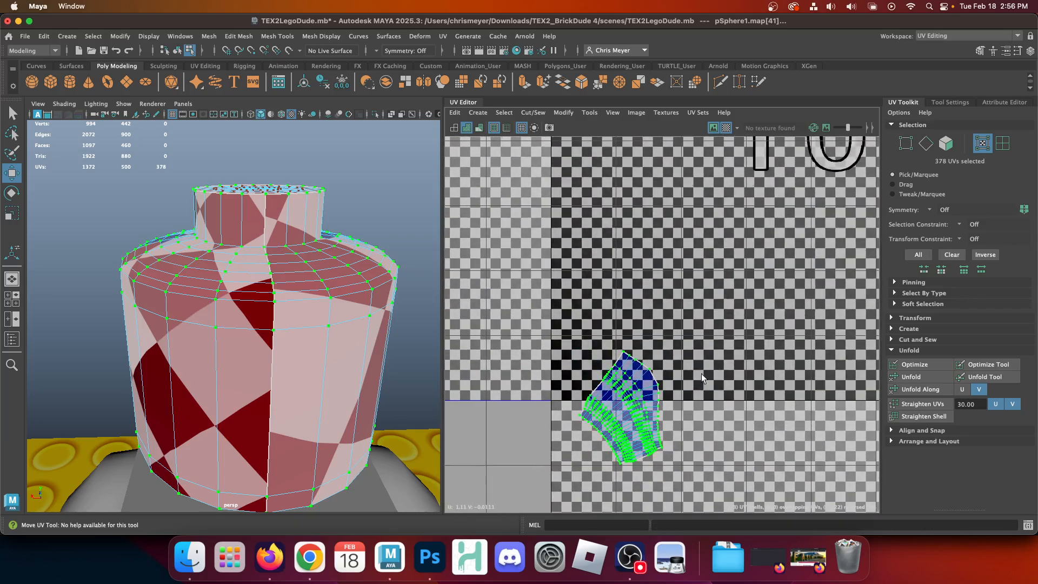
{"action": "right_click_drag", "start_coordinate": [702, 376], "coordinate": [801, 426], "text": "alt"}
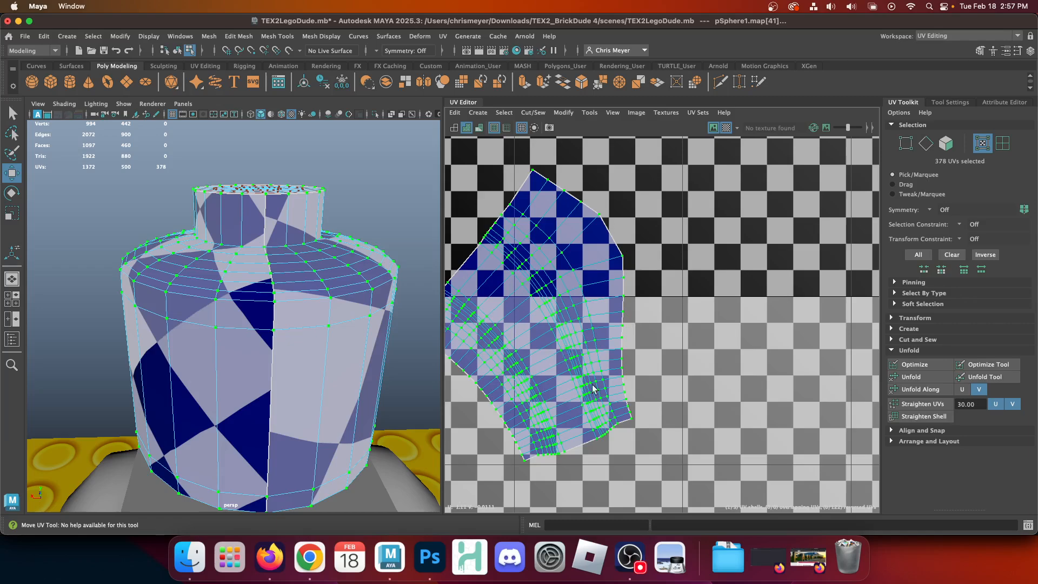
{"action": "scroll", "coordinate": [593, 389], "scroll_direction": "down", "scroll_amount": 10}
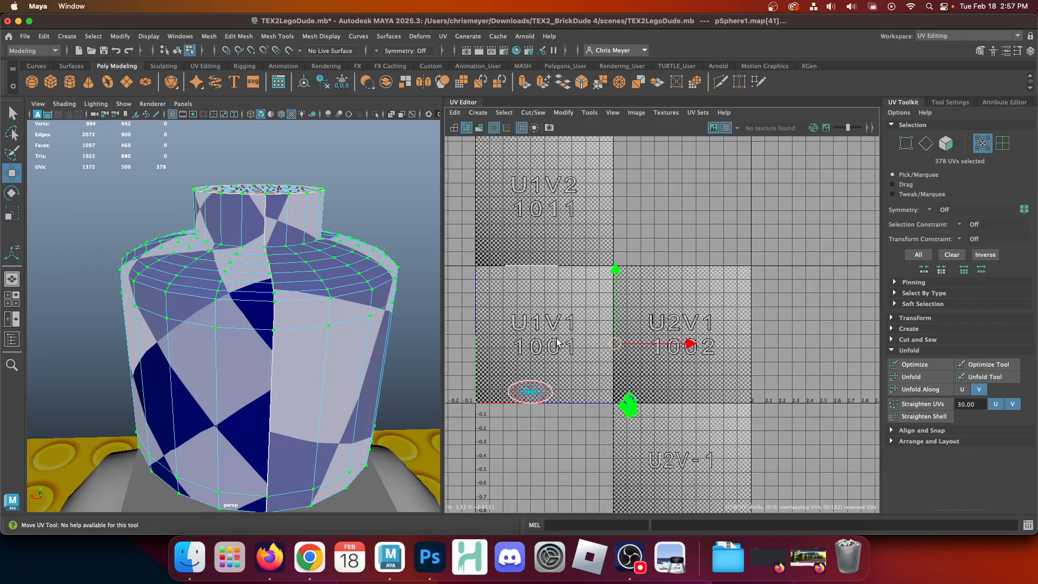
{"action": "key", "text": "super+z"}
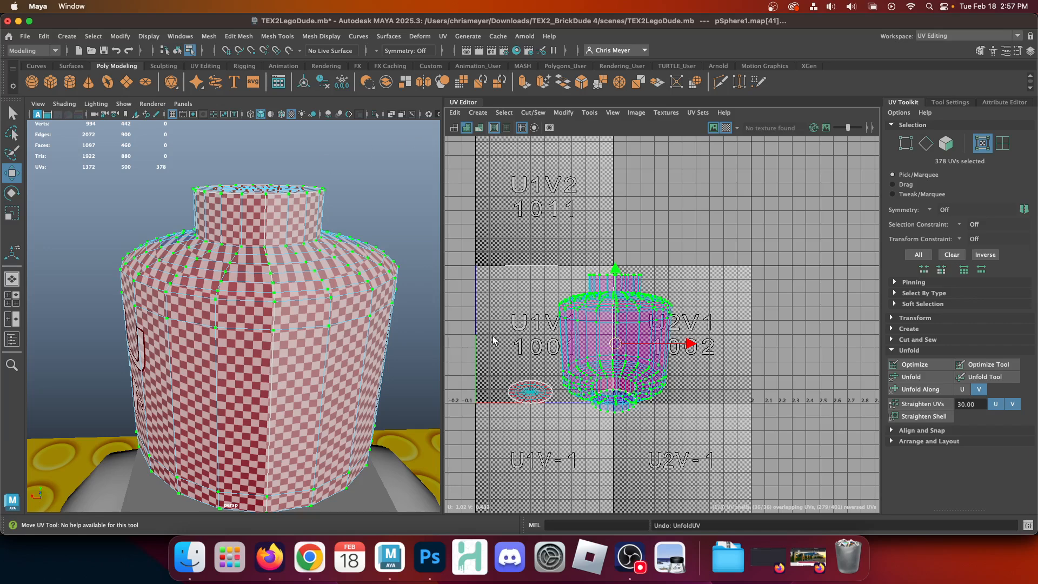
Unfold the head's side shell with Unfold Along, first constrained to U and then to V.
{"action": "left_click", "coordinate": [963, 389]}
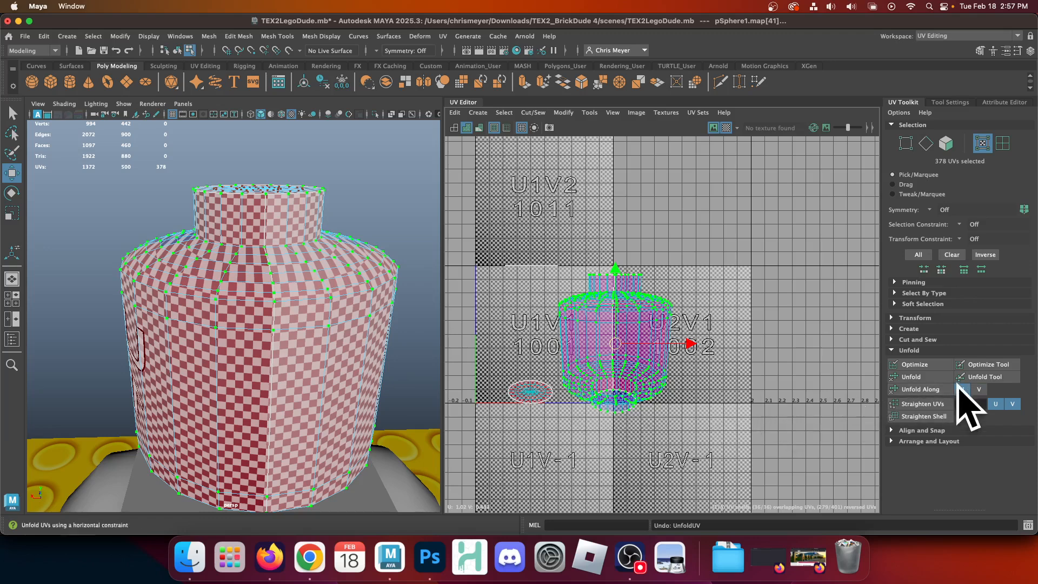
{"action": "left_click", "coordinate": [916, 391]}
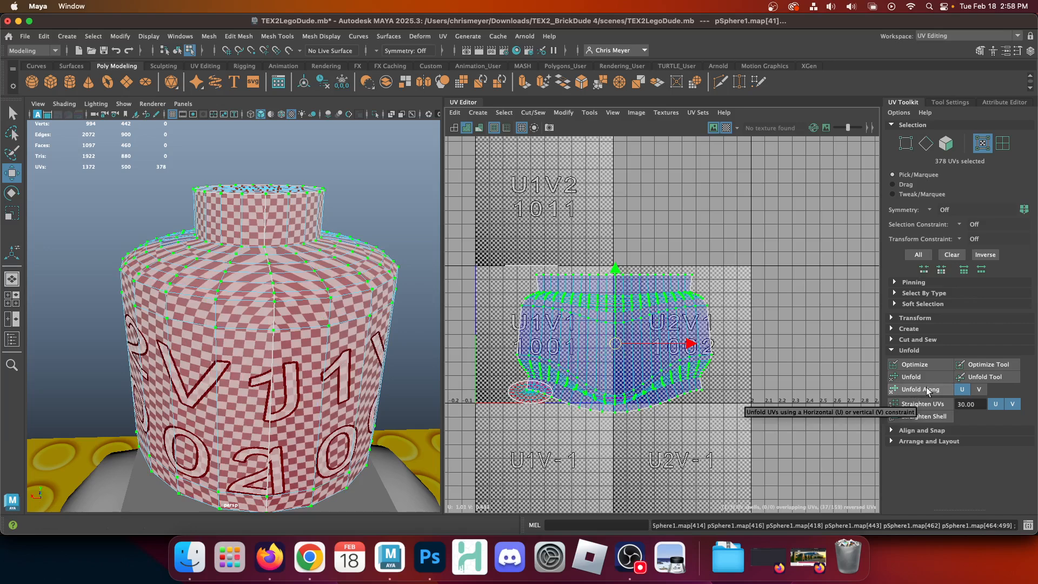
{"action": "left_click", "coordinate": [979, 390]}
{"action": "left_click", "coordinate": [930, 390]}
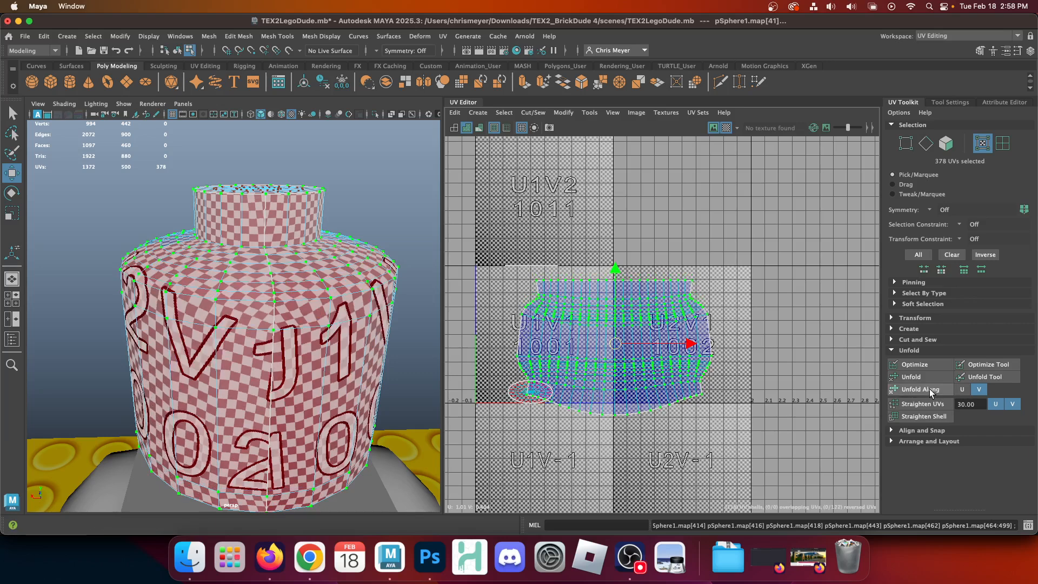
Unfold the head's side shell repeatedly, alternating between the U and V directions.
{"action": "left_click", "coordinate": [961, 389]}
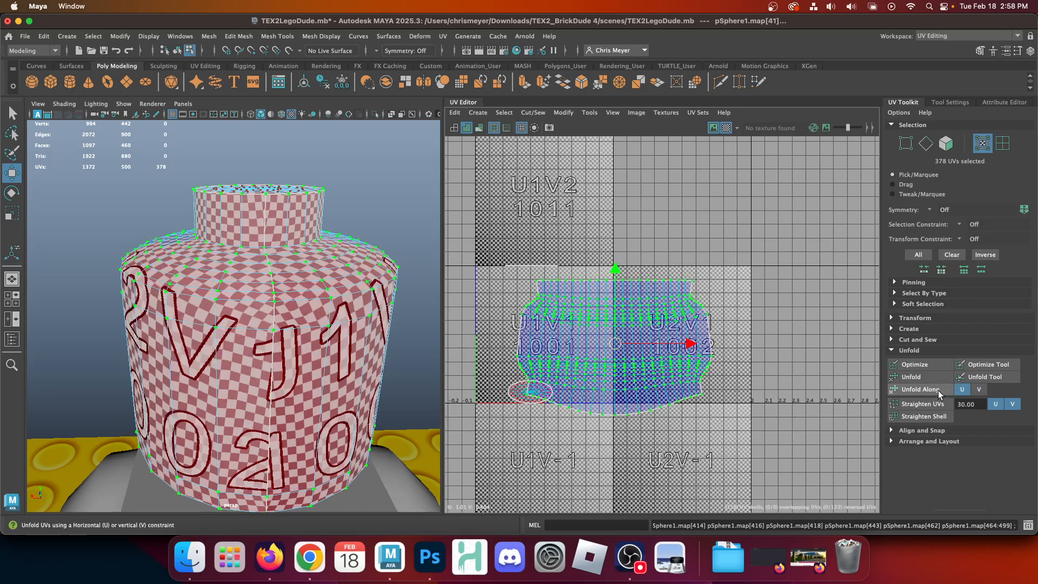
{"action": "left_click", "coordinate": [938, 393]}
{"action": "left_click", "coordinate": [979, 390]}
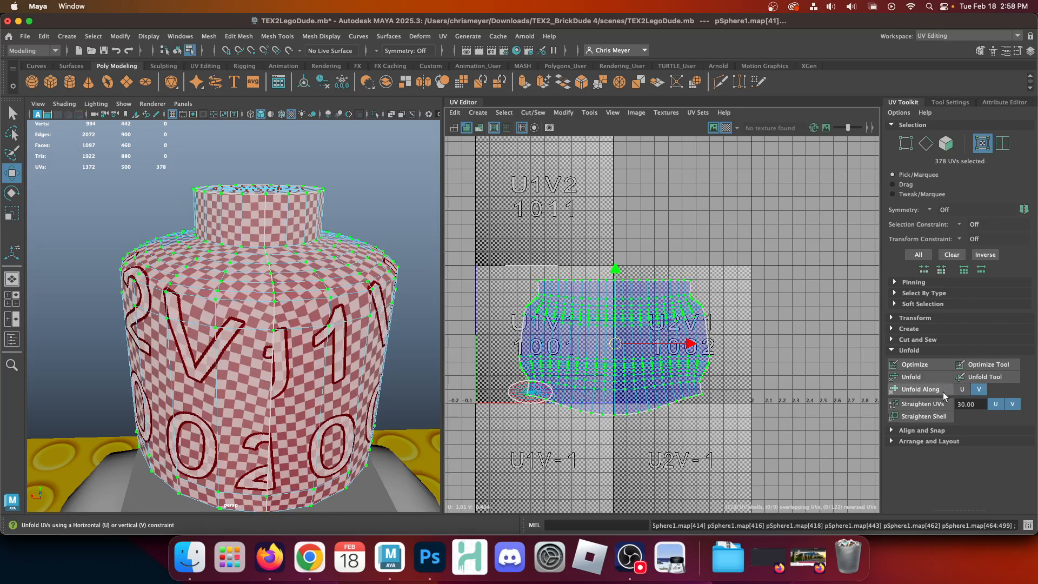
{"action": "left_click", "coordinate": [943, 391]}
{"action": "left_click", "coordinate": [962, 391]}
{"action": "left_click", "coordinate": [942, 392]}
{"action": "left_click", "coordinate": [977, 391]}
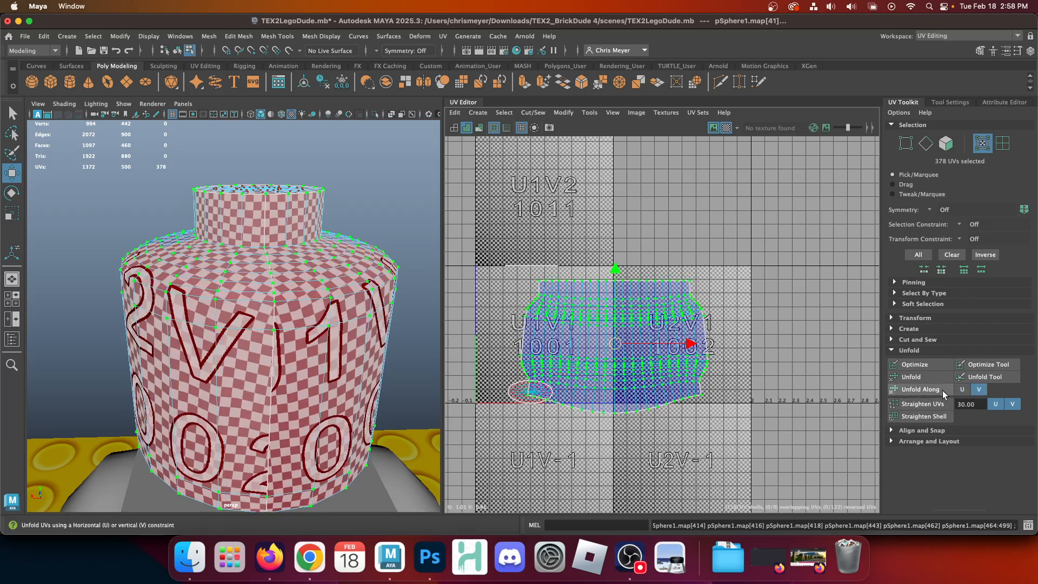
{"action": "left_click", "coordinate": [944, 391]}
{"action": "left_click", "coordinate": [963, 390]}
{"action": "left_click", "coordinate": [949, 390]}
{"action": "left_click", "coordinate": [977, 390]}
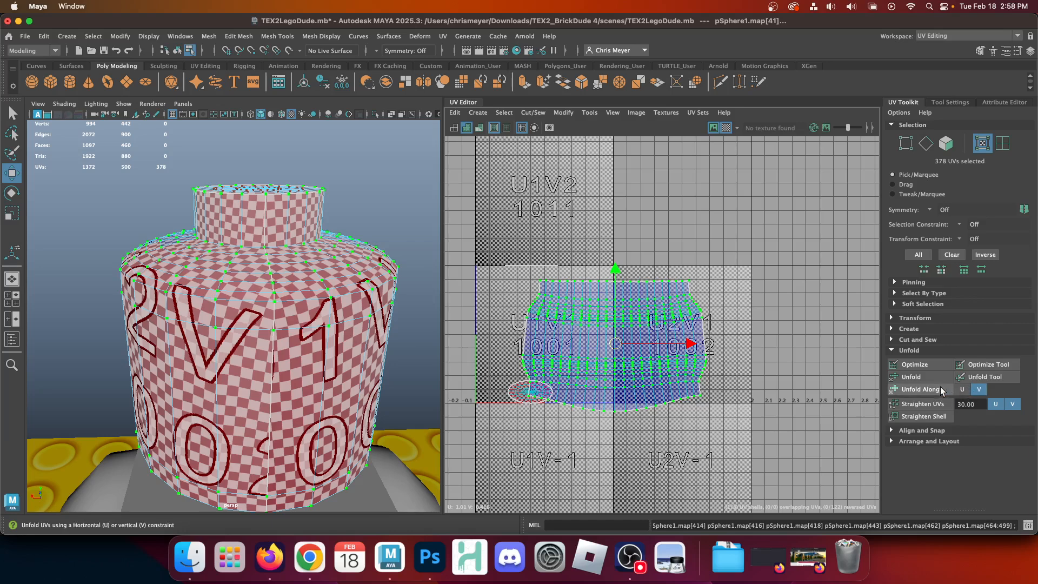
{"action": "left_click", "coordinate": [919, 389]}
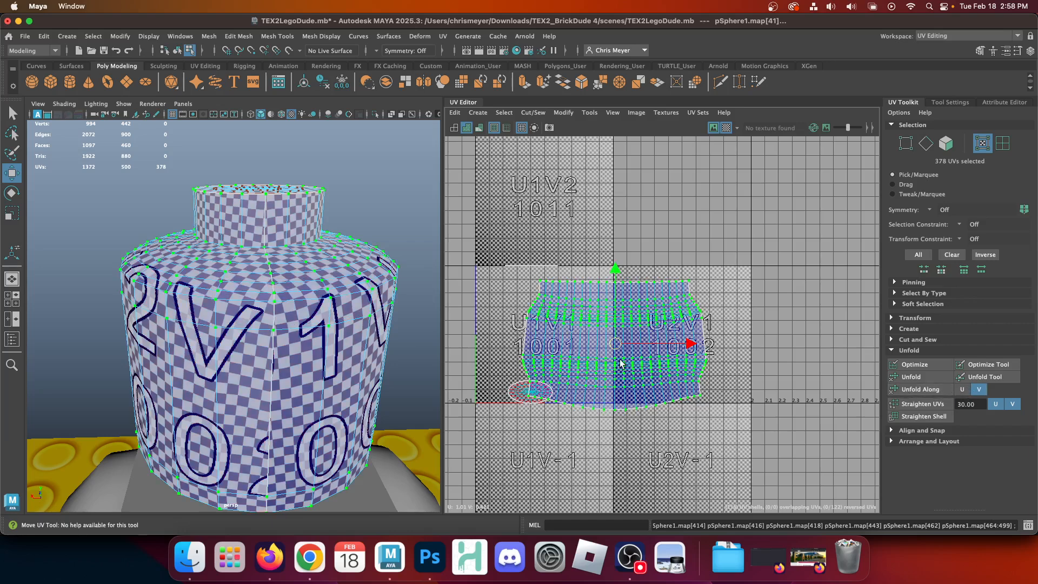
Move the head's side shell into the U2V1 tile, straighten its UVs at 30, and check the checker pattern.
{"action": "left_click_drag", "start_coordinate": [616, 346], "coordinate": [681, 339]}
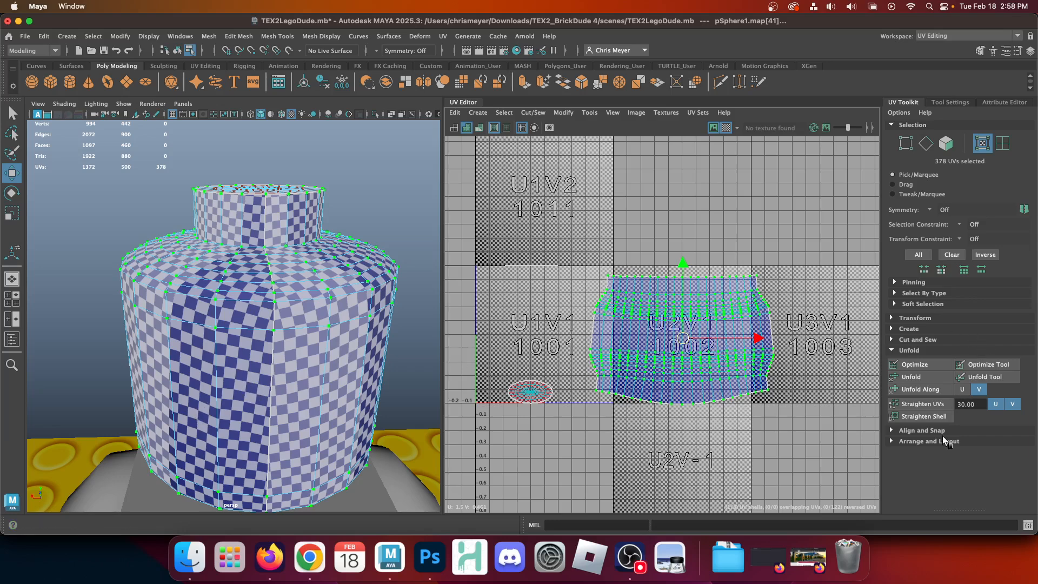
{"action": "left_click", "coordinate": [928, 406]}
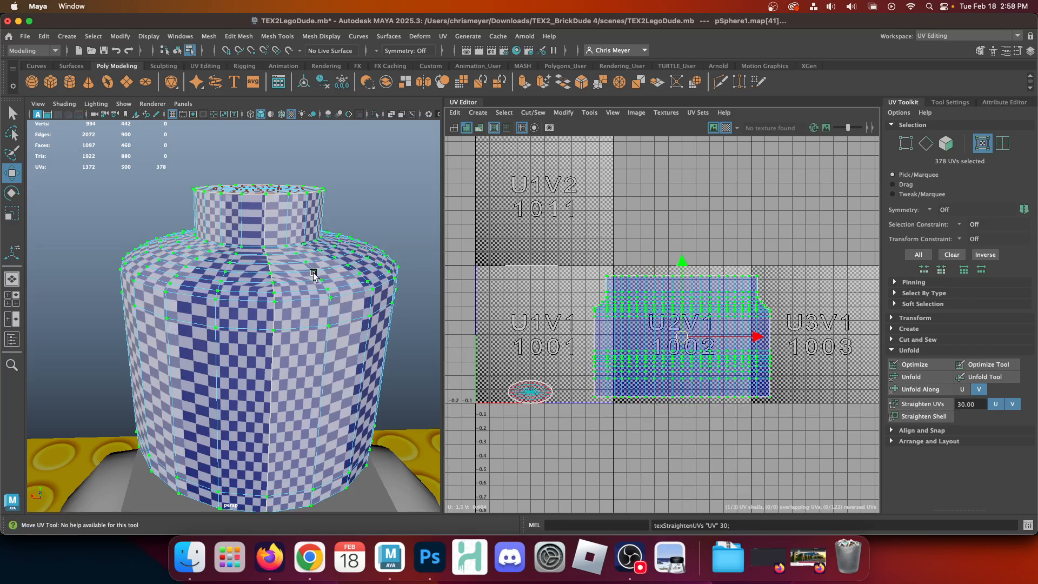
{"action": "left_click_drag", "start_coordinate": [263, 337], "coordinate": [281, 312], "text": "alt"}
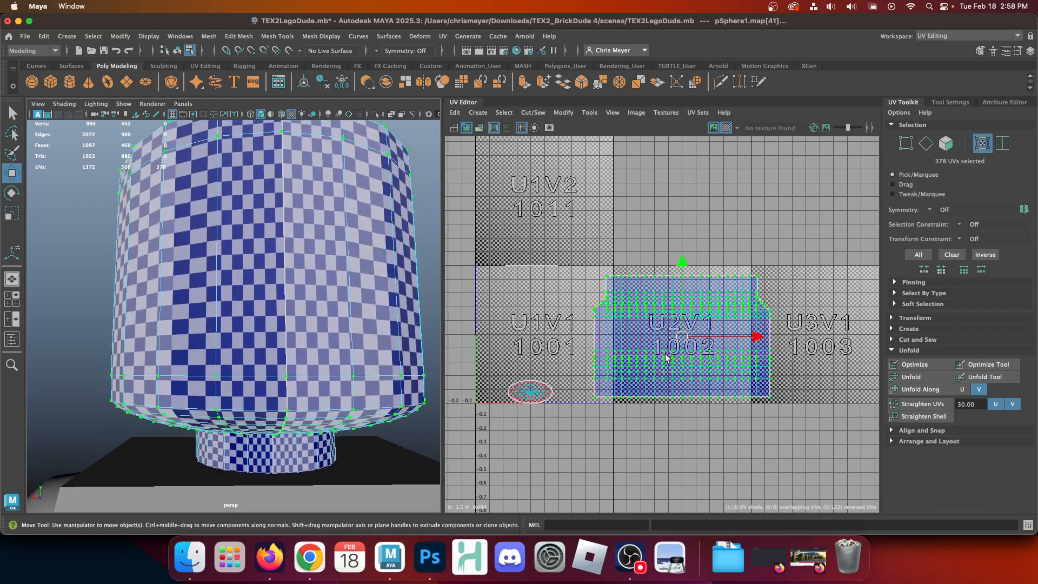
{"action": "scroll", "coordinate": [655, 389], "scroll_direction": "up", "scroll_amount": 3}
{"action": "scroll", "coordinate": [655, 389], "scroll_direction": "up", "scroll_amount": 4}
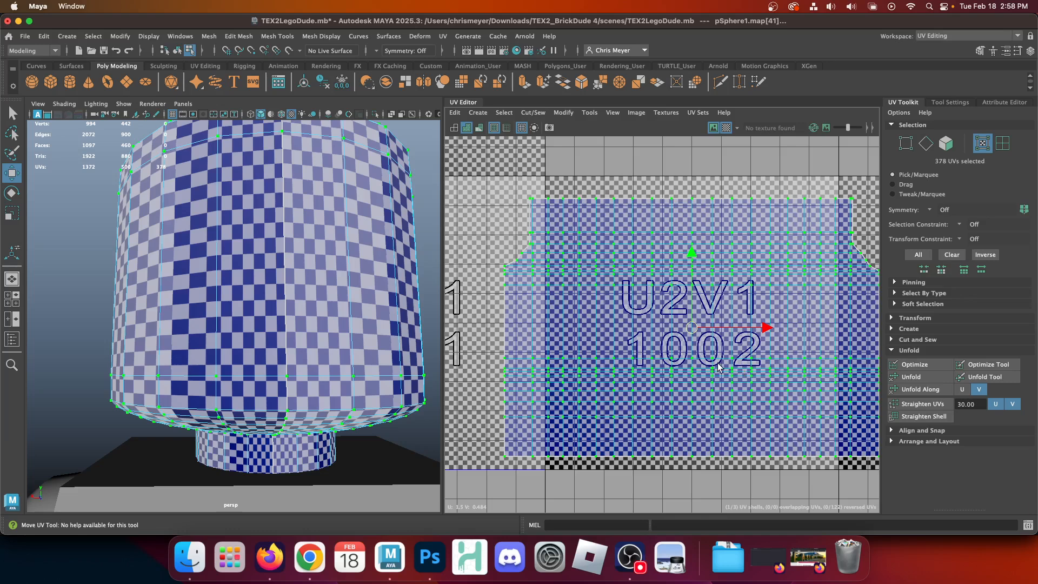
Undo back past the repeated unfolds, unfold the side shell along V, and straighten its UVs at 30.
{"action": "key", "text": "super+z"}
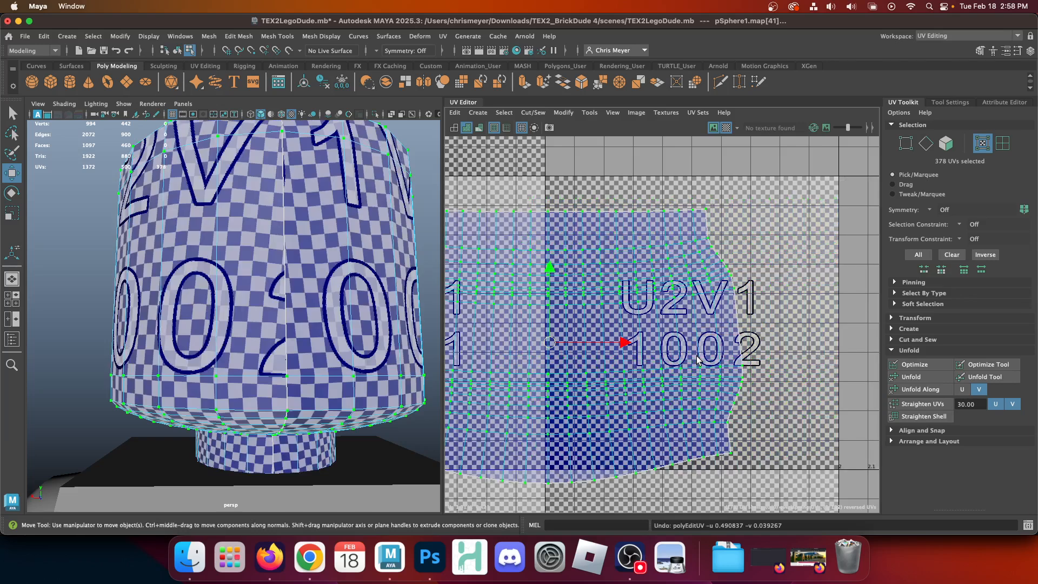
{"action": "key", "text": "super+z"}
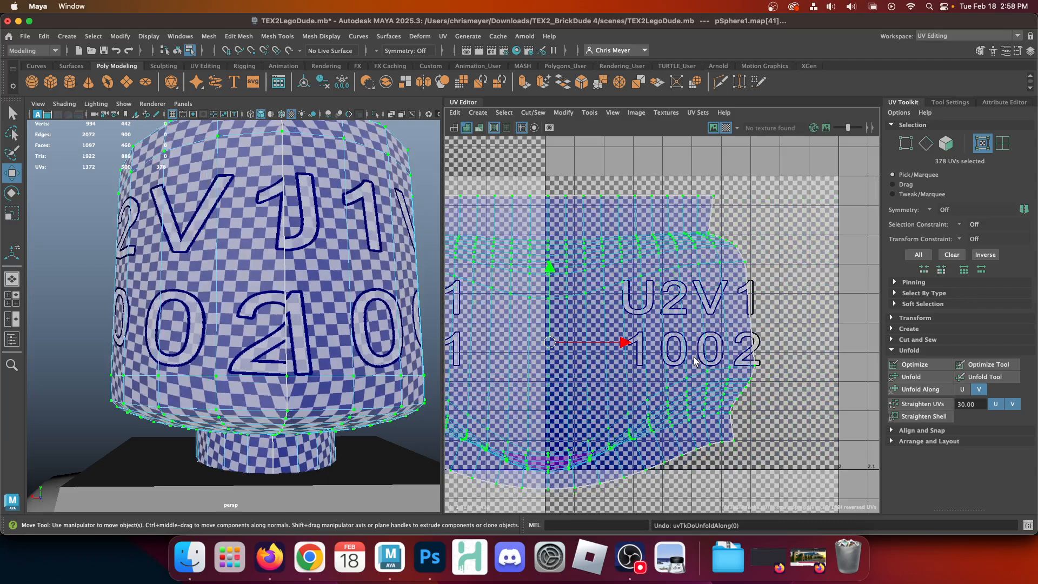
{"action": "left_click", "coordinate": [922, 389]}
{"action": "left_click", "coordinate": [904, 405]}
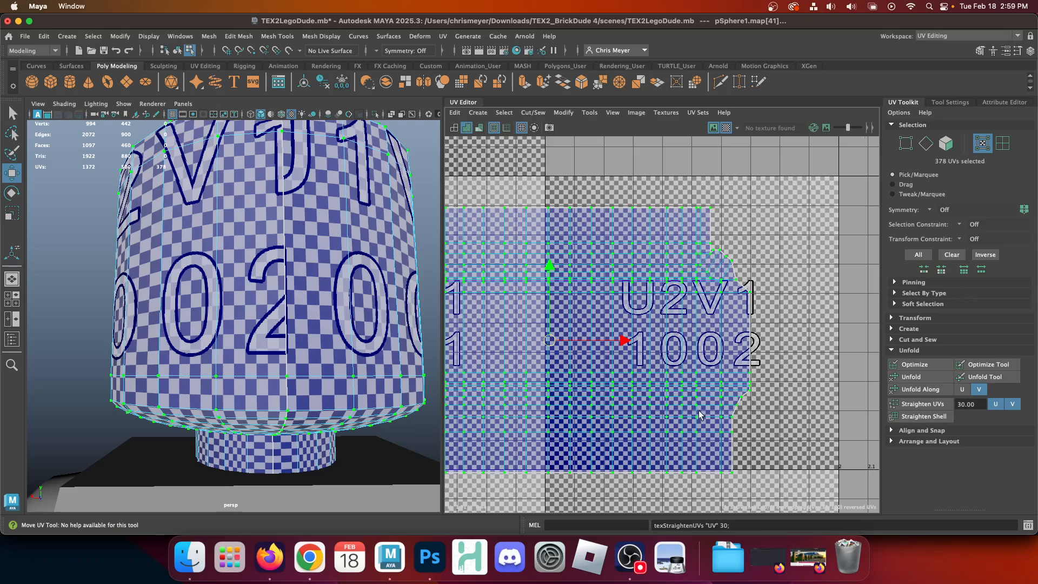
Move the straightened side shell into the U2V1 tile and scale it down to fit the tile's width.
{"action": "scroll", "coordinate": [674, 414], "scroll_direction": "down", "scroll_amount": 5}
{"action": "middle_click_drag", "start_coordinate": [606, 367], "coordinate": [682, 399], "text": "alt"}
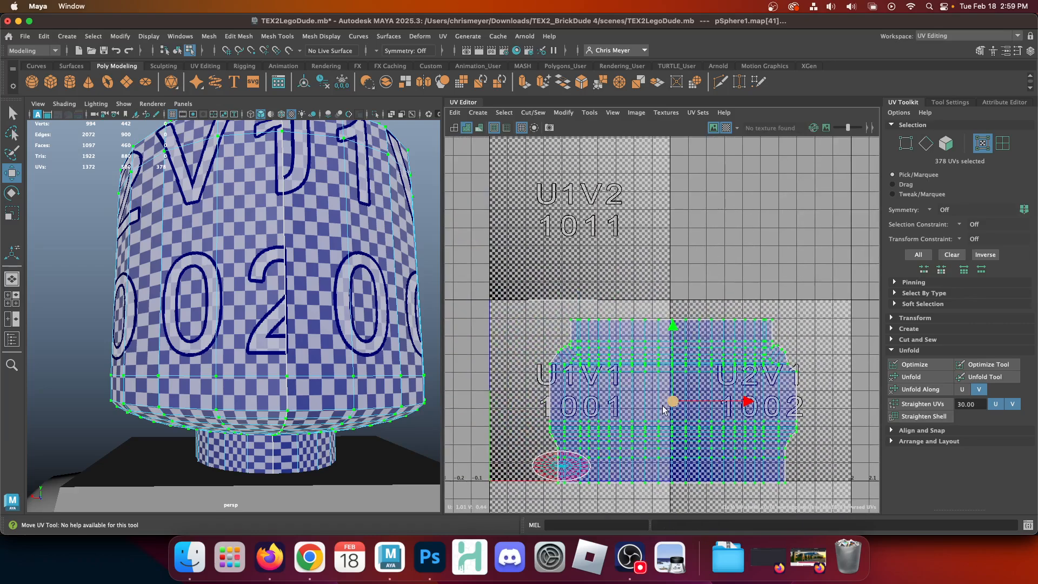
{"action": "left_click_drag", "start_coordinate": [671, 404], "coordinate": [763, 367]}
{"action": "key", "text": "r"}
{"action": "key", "text": "w"}
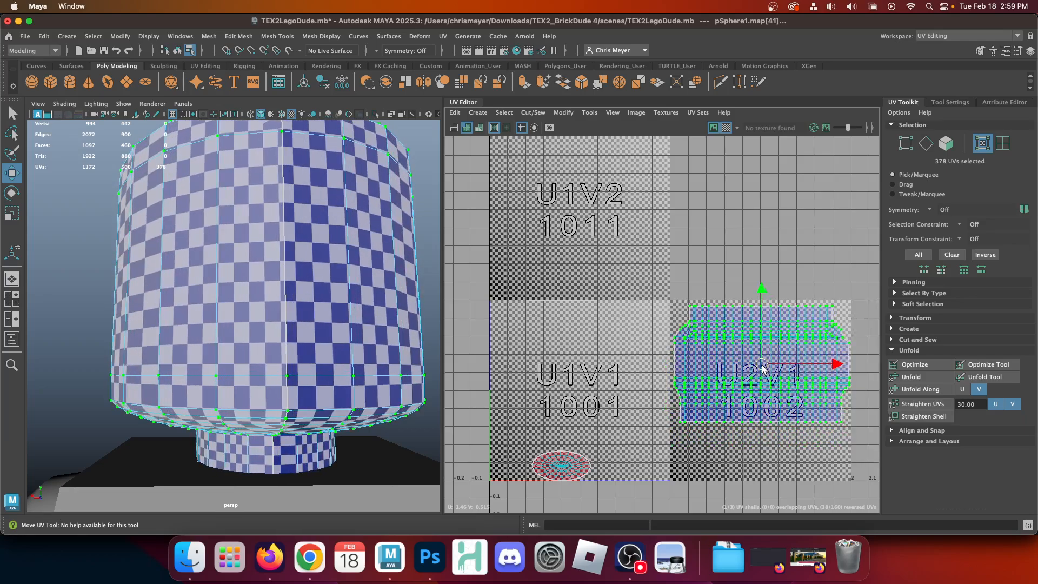
Check the checker pattern around the head and move the side shell lower within the U2V1 tile.
{"action": "left_click_drag", "start_coordinate": [366, 301], "coordinate": [59, 302], "text": "alt"}
{"action": "left_click_drag", "start_coordinate": [62, 181], "coordinate": [223, 206], "text": "alt"}
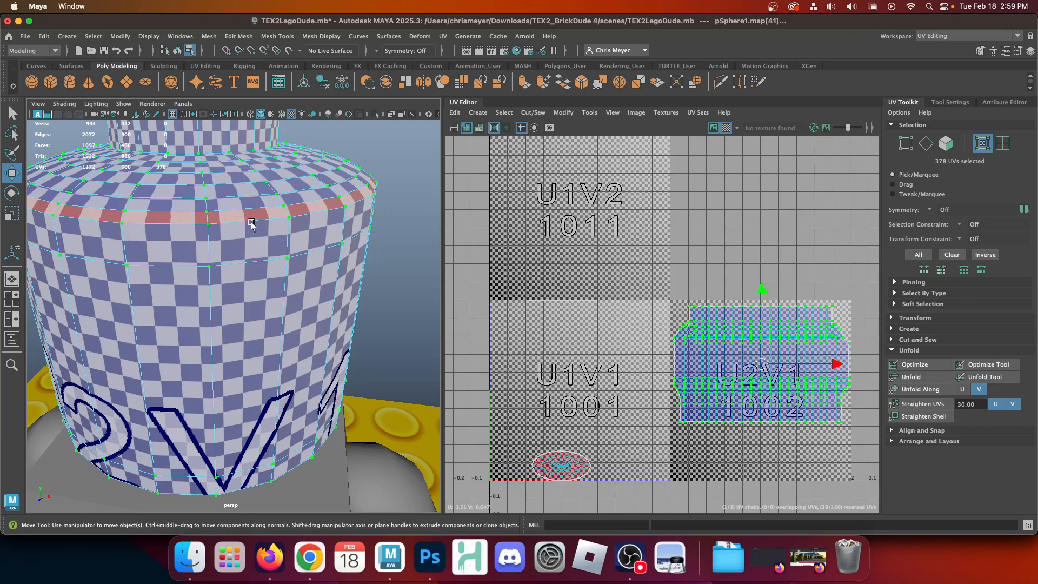
{"action": "left_click_drag", "start_coordinate": [118, 332], "coordinate": [122, 313], "text": "alt"}
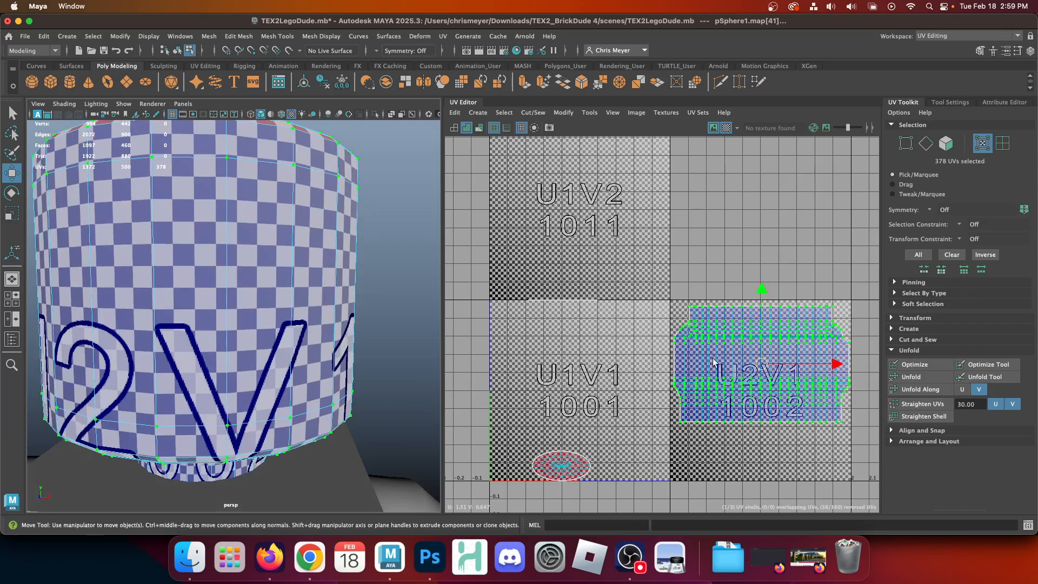
{"action": "left_click_drag", "start_coordinate": [761, 363], "coordinate": [761, 389]}
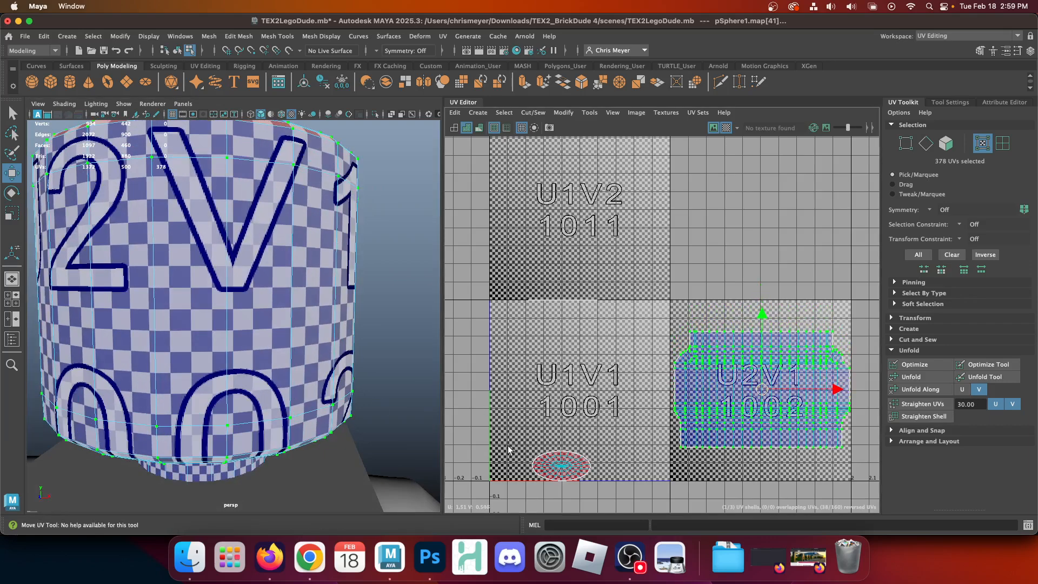
Select the flat shell of the head's top cap and unfold its UVs.
{"action": "right_click_drag", "start_coordinate": [705, 289], "coordinate": [676, 279]}
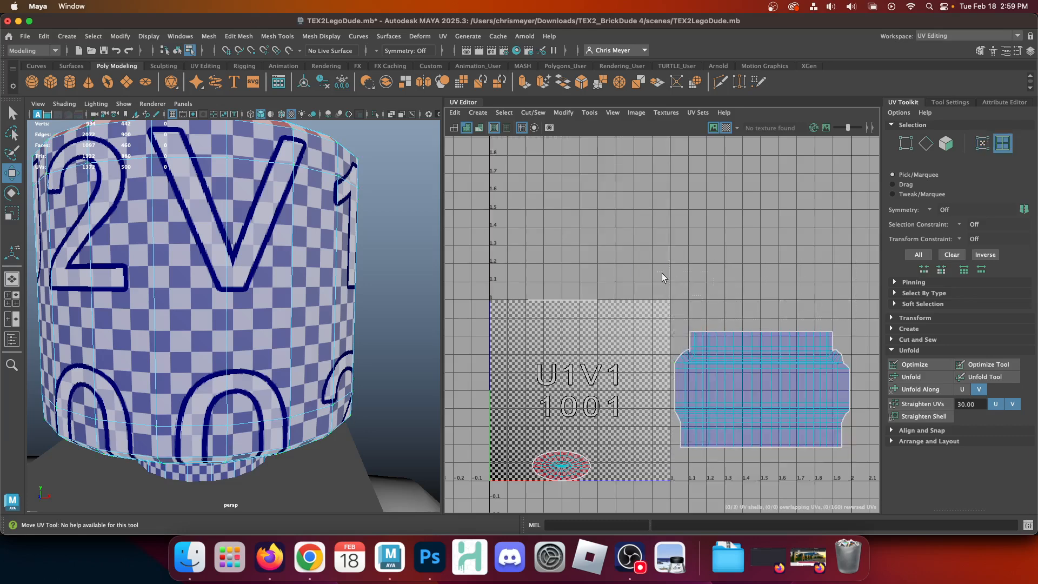
{"action": "left_click_drag", "start_coordinate": [825, 319], "coordinate": [847, 325]}
{"action": "left_click_drag", "start_coordinate": [232, 235], "coordinate": [255, 295], "text": "alt"}
{"action": "left_click", "coordinate": [189, 161]}
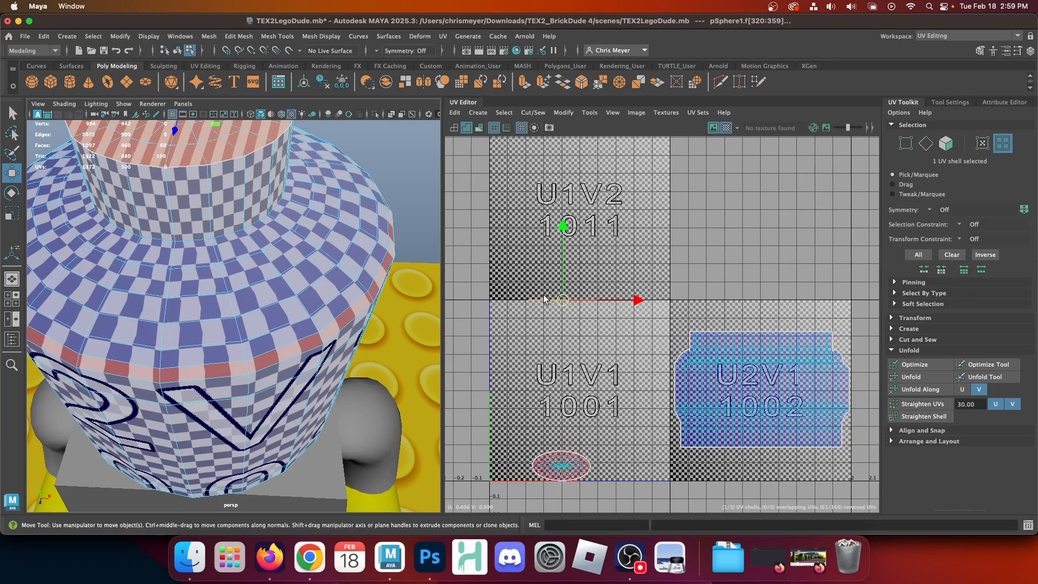
{"action": "right_click_drag", "start_coordinate": [544, 298], "coordinate": [600, 298]}
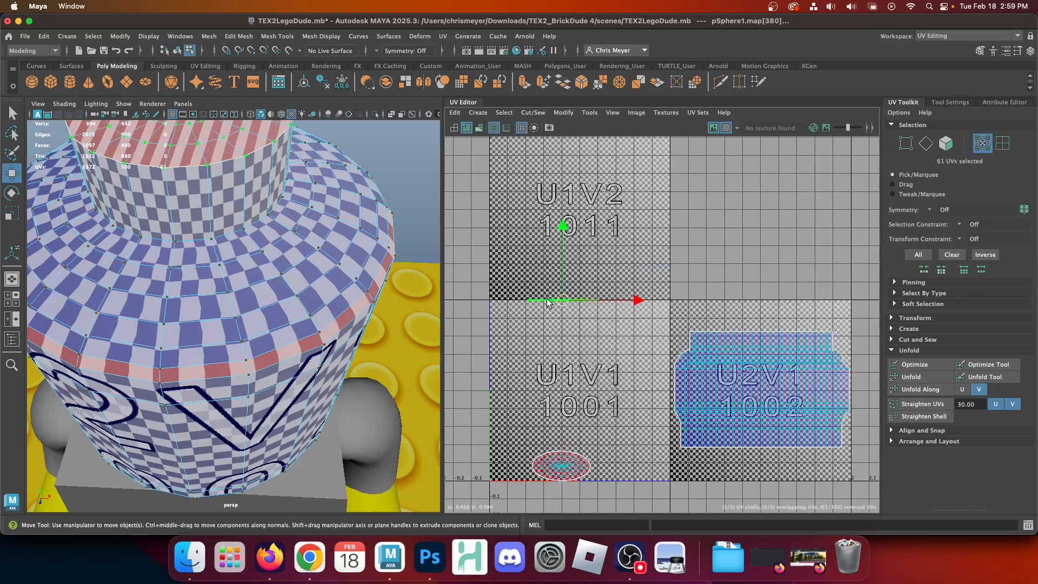
{"action": "left_click", "coordinate": [935, 378]}
Unfold the remaining cap shell, then place it beside the top cap's shell and scale it up to a similar size.
{"action": "double_click", "coordinate": [560, 466]}
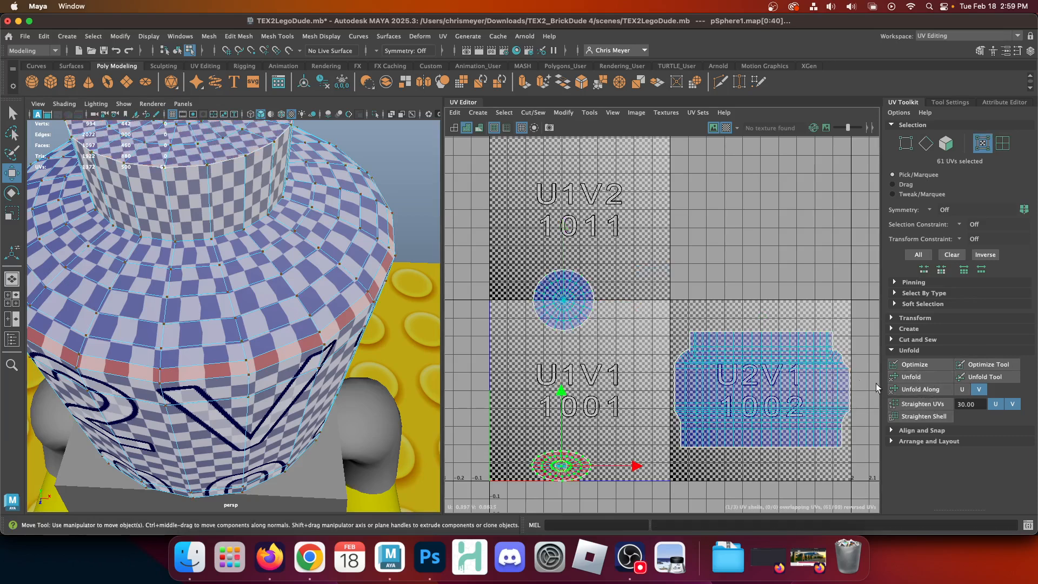
{"action": "left_click", "coordinate": [909, 378]}
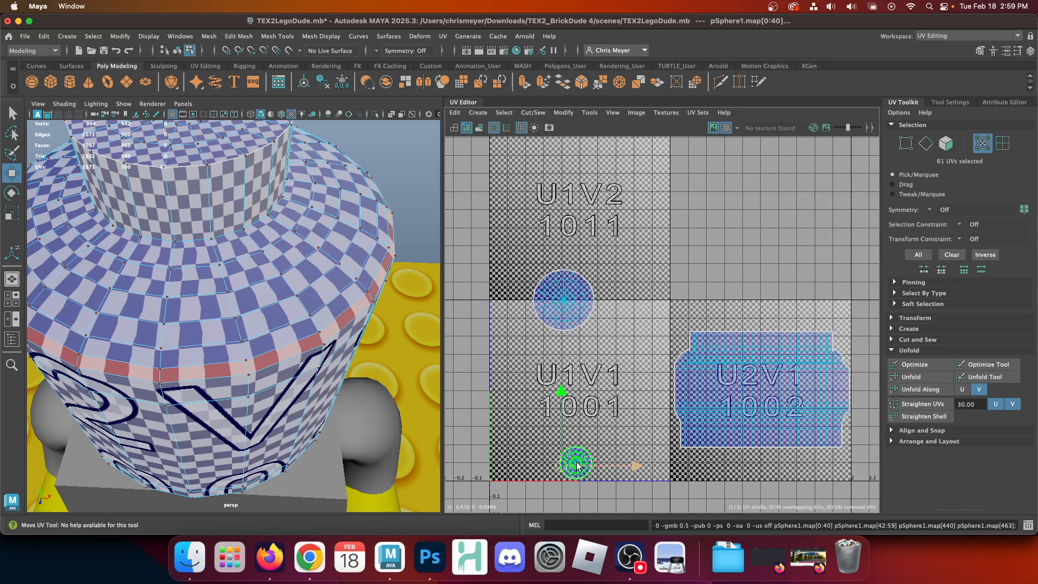
{"action": "left_click_drag", "start_coordinate": [575, 463], "coordinate": [678, 296]}
{"action": "key", "text": "r"}
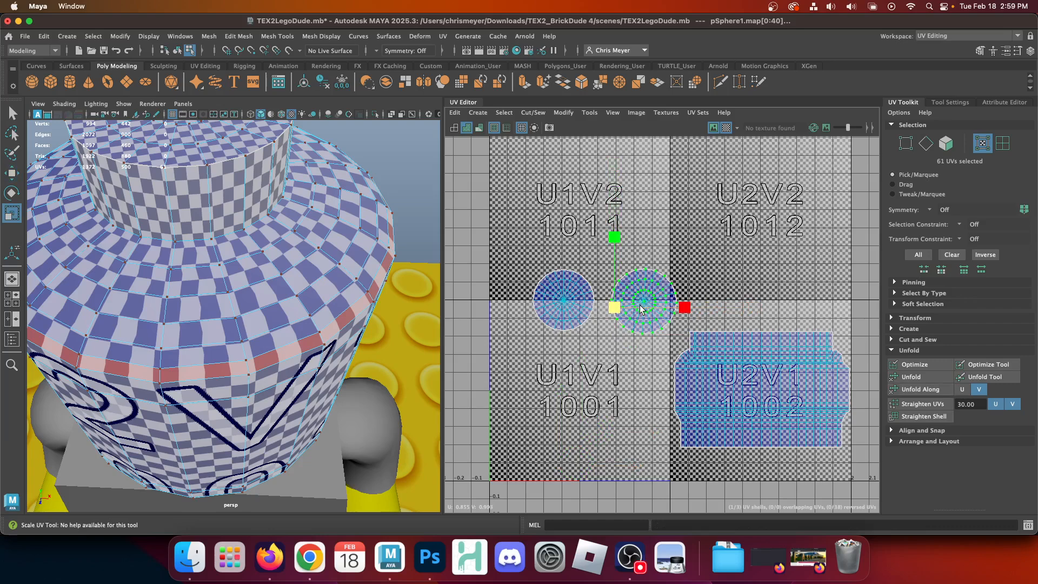
{"action": "key", "text": "w"}
Select both circular cap shells, move them to the lower part of the U2V1 tile, and scale them down.
{"action": "double_click", "coordinate": [563, 302]}
{"action": "double_click", "coordinate": [644, 290]}
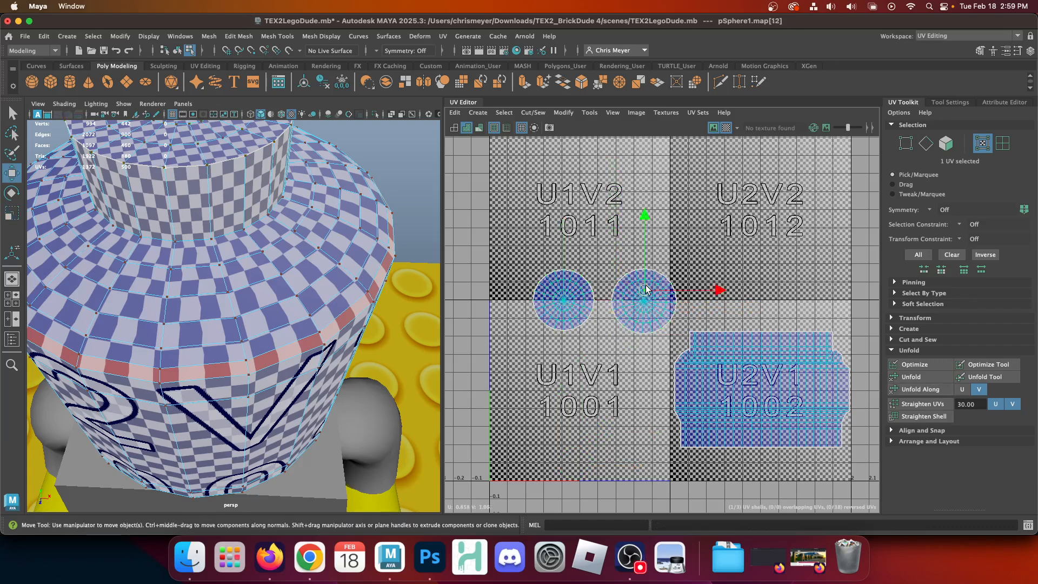
{"action": "double_click", "coordinate": [785, 377]}
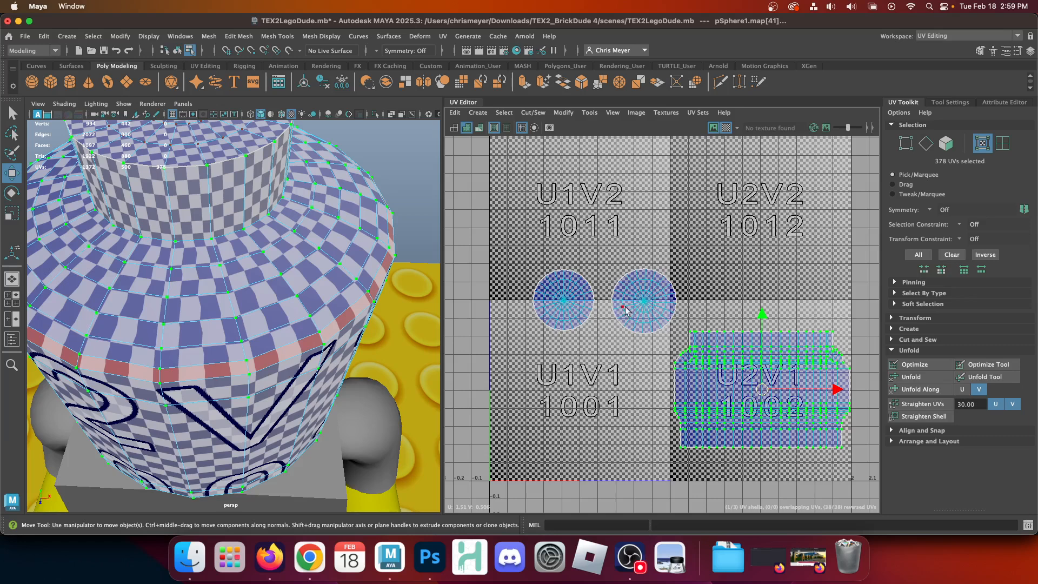
{"action": "left_click", "coordinate": [564, 302]}
{"action": "double_click", "coordinate": [563, 301]}
{"action": "double_click", "coordinate": [655, 298], "text": "shift"}
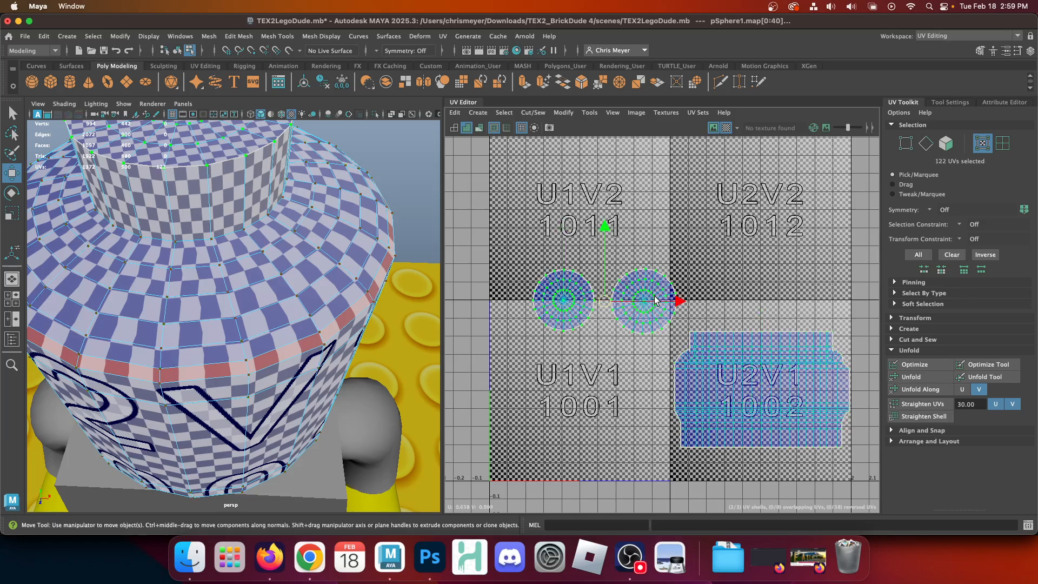
{"action": "left_click_drag", "start_coordinate": [605, 301], "coordinate": [759, 455]}
{"action": "key", "text": "r"}
{"action": "key", "text": "w"}
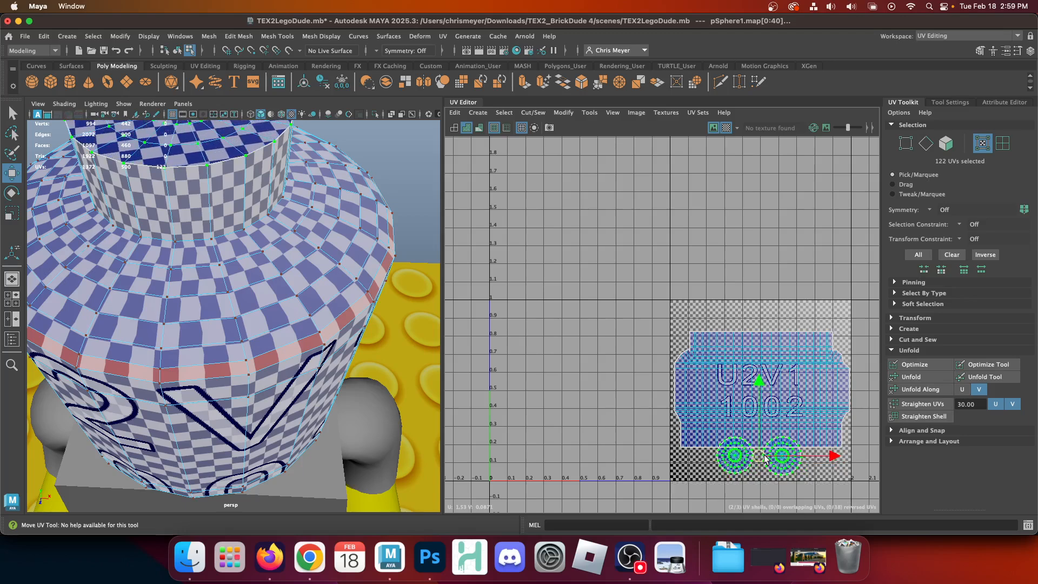
Raise the side shell clear of the two cap shells and return the head to object mode.
{"action": "double_click", "coordinate": [736, 358]}
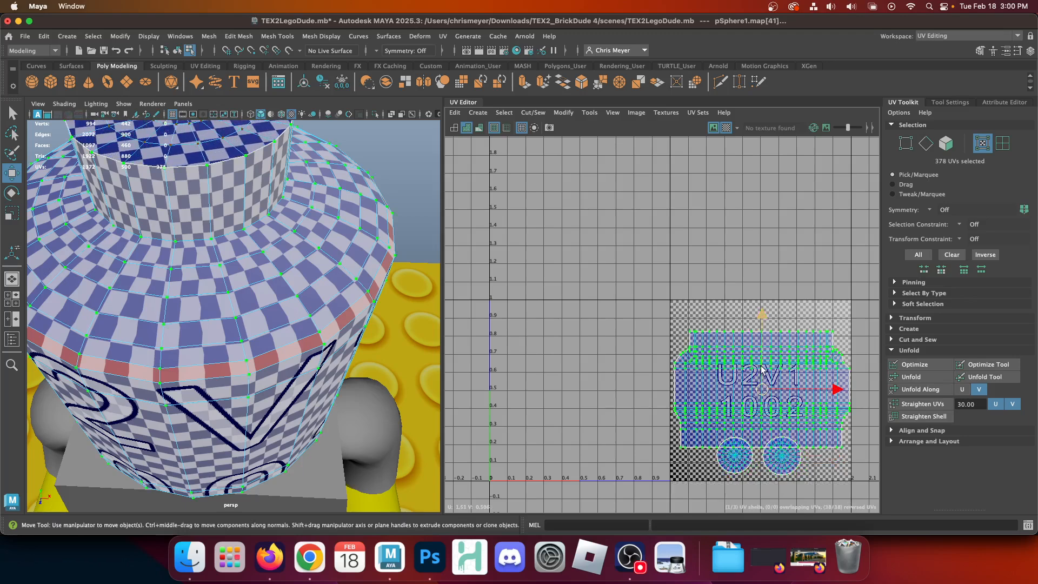
{"action": "left_click_drag", "start_coordinate": [762, 370], "coordinate": [763, 350]}
{"action": "right_click", "coordinate": [248, 212]}
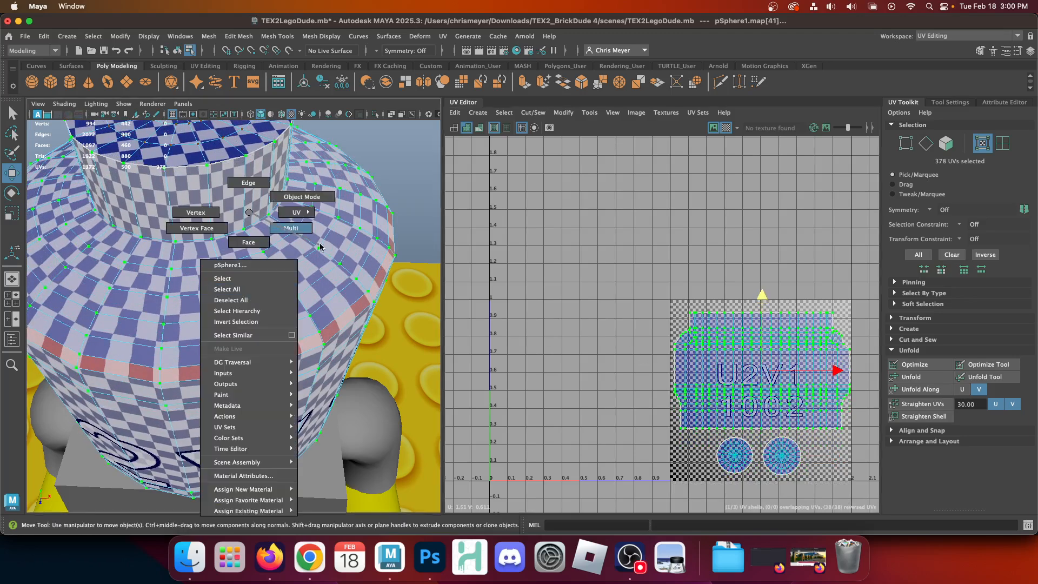
{"action": "left_click", "coordinate": [332, 197]}
{"action": "left_click", "coordinate": [439, 216]}
Inspect the head from the shoulders up and compare the torso's UV layout with the head's.
{"action": "left_click_drag", "start_coordinate": [373, 333], "coordinate": [371, 293], "text": "alt"}
{"action": "right_click_drag", "start_coordinate": [371, 291], "coordinate": [312, 280], "text": "alt"}
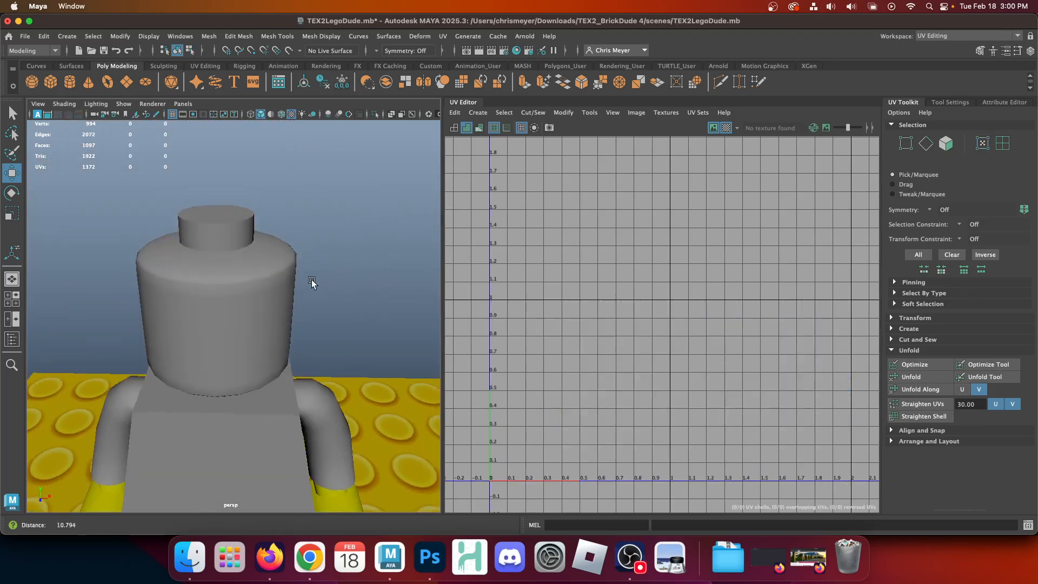
{"action": "left_click_drag", "start_coordinate": [316, 390], "coordinate": [316, 333], "text": "alt"}
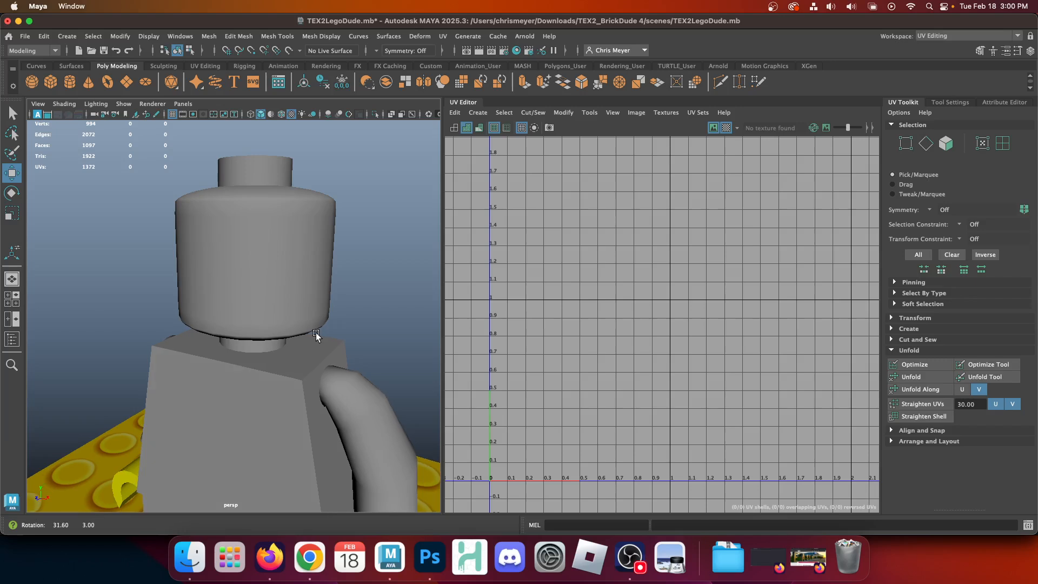
{"action": "left_click", "coordinate": [268, 267]}
{"action": "left_click", "coordinate": [252, 413]}
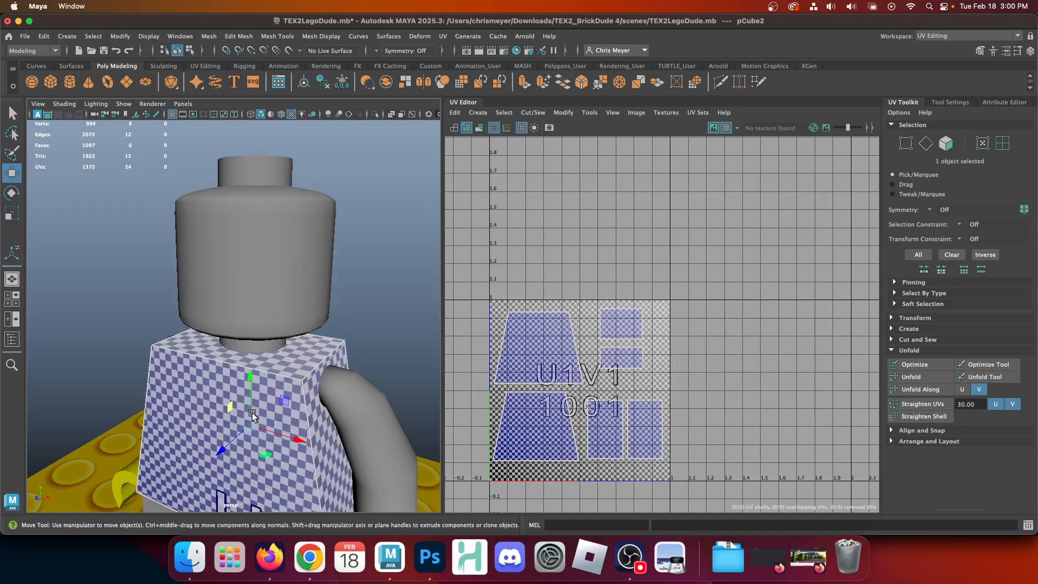
{"action": "left_click", "coordinate": [255, 270]}
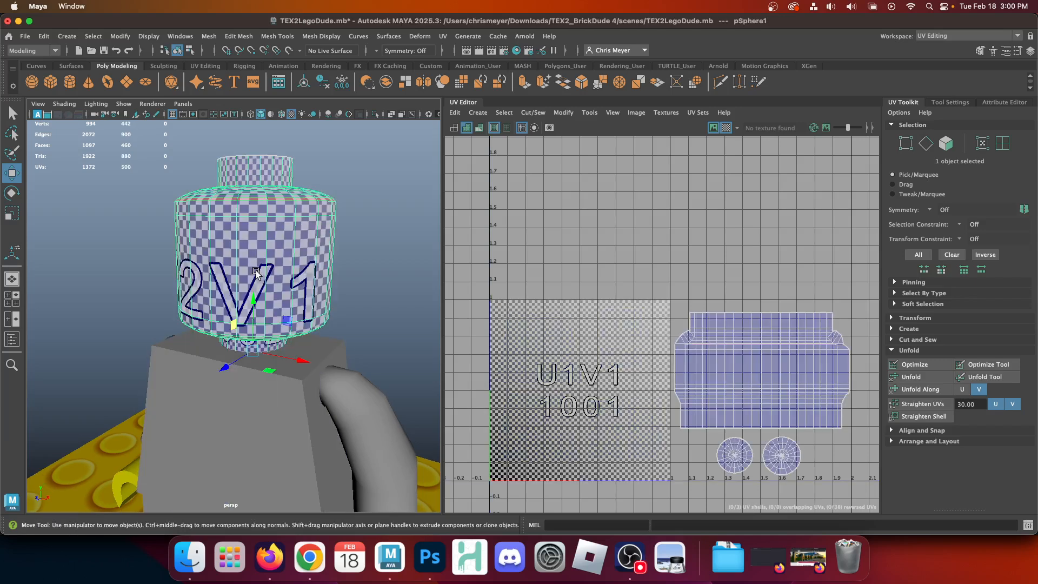
Move all three head UV shells together into the U1V1 tile and return to object mode.
{"action": "right_click_drag", "start_coordinate": [693, 316], "coordinate": [659, 297]}
{"action": "left_click_drag", "start_coordinate": [651, 289], "coordinate": [866, 496]}
{"action": "left_click_drag", "start_coordinate": [838, 394], "coordinate": [656, 389]}
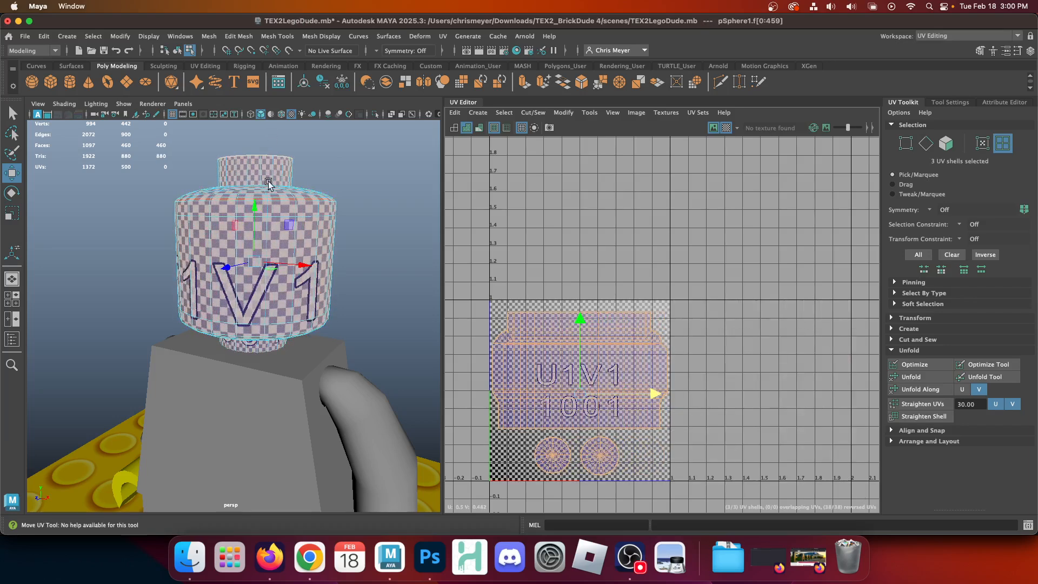
{"action": "right_click_drag", "start_coordinate": [268, 181], "coordinate": [320, 168]}
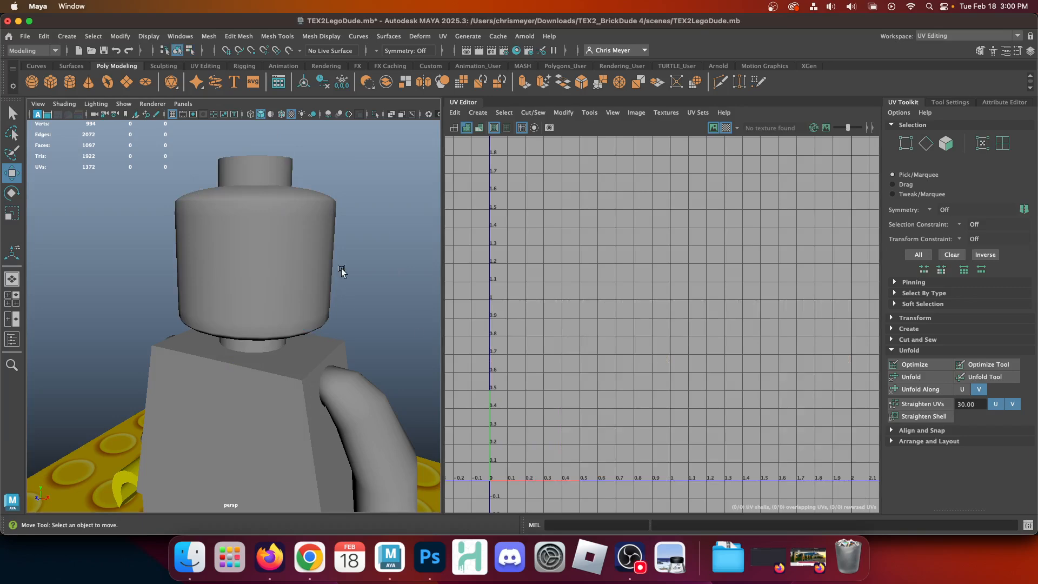
Select the Lego figure's head as an object and open the UV Snapshot options for it.
{"action": "right_click_drag", "start_coordinate": [243, 211], "coordinate": [300, 196]}
{"action": "left_click", "coordinate": [253, 229]}
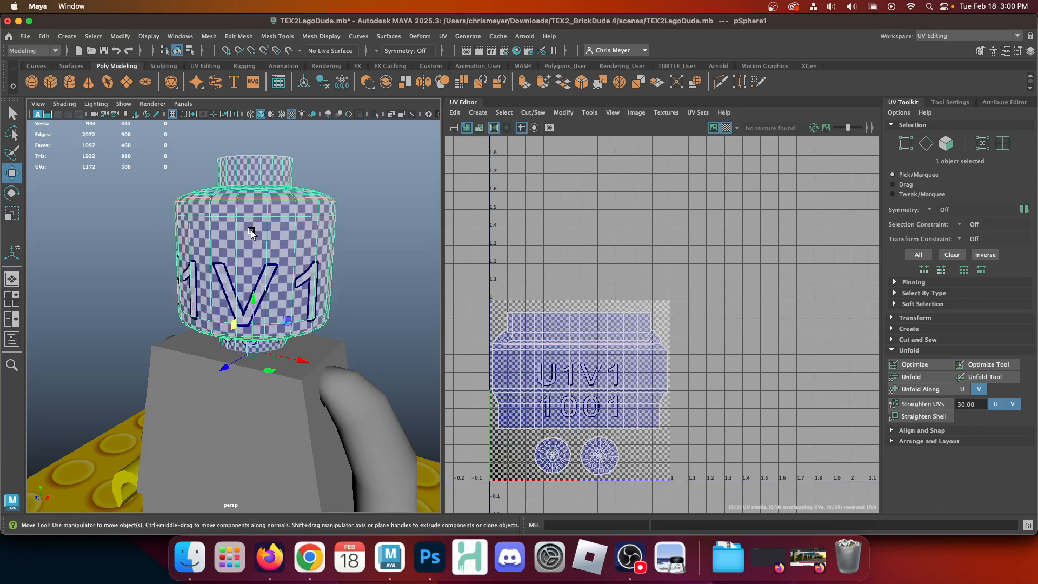
{"action": "left_click", "coordinate": [629, 111]}
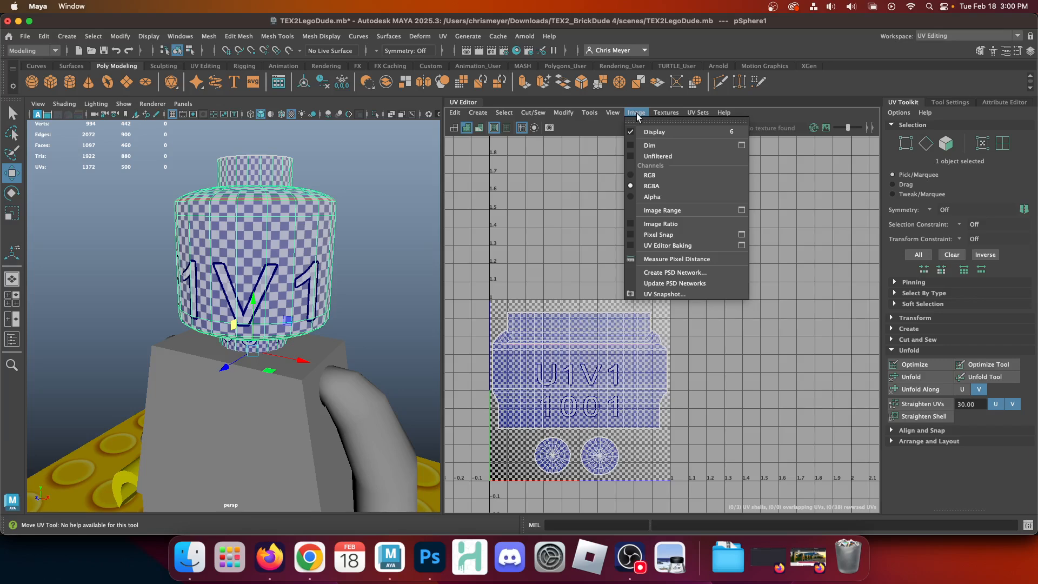
{"action": "left_click", "coordinate": [654, 295]}
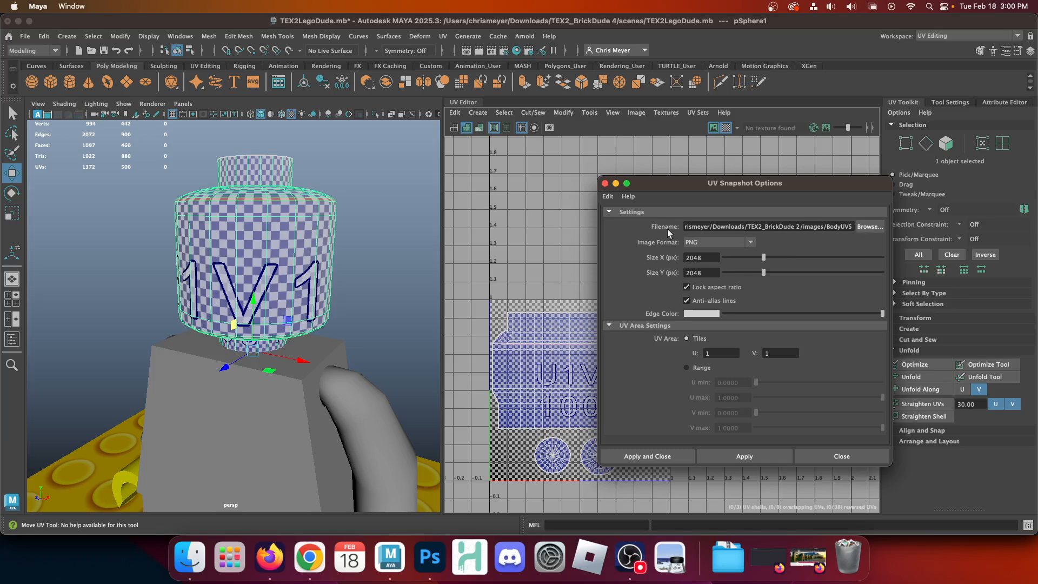
Set the snapshot's save location to the TEX2_BrickDude 4 project's images folder and name the file HeadUVdemo.
{"action": "left_click", "coordinate": [878, 225]}
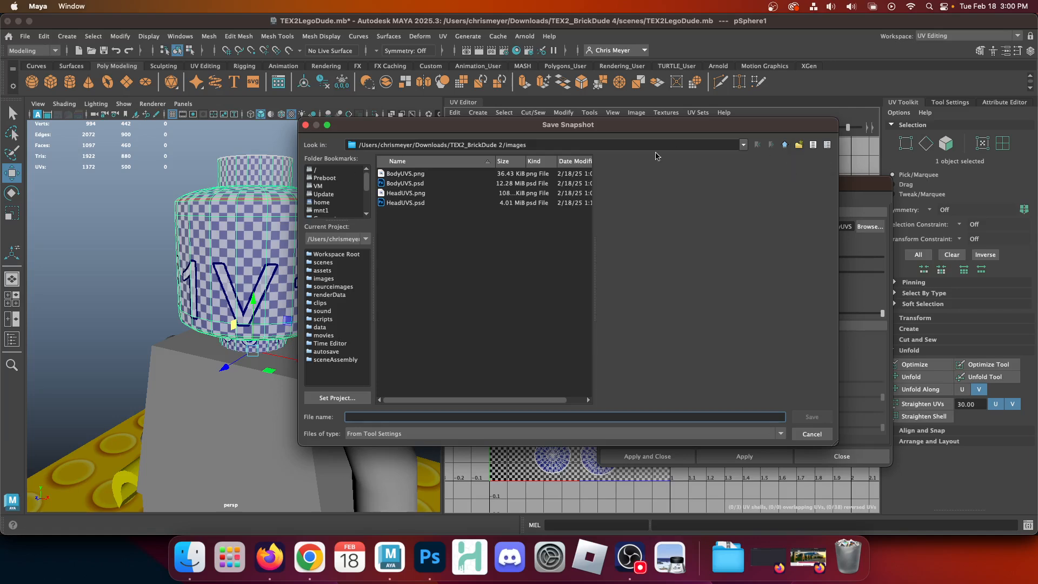
{"action": "left_click", "coordinate": [744, 145]}
{"action": "left_click", "coordinate": [407, 177]}
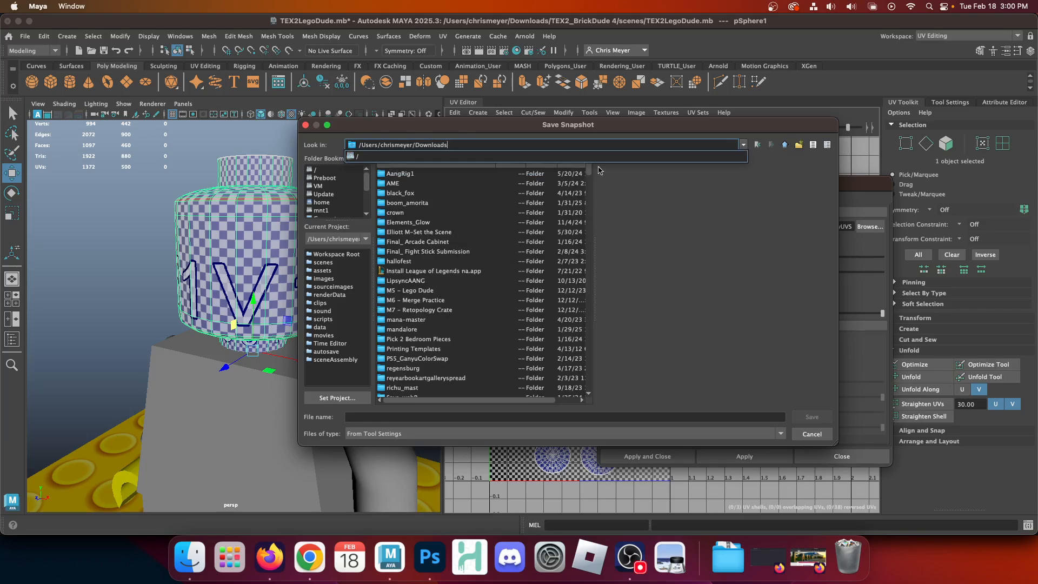
{"action": "scroll", "coordinate": [593, 184], "scroll_direction": "down", "scroll_amount": 15}
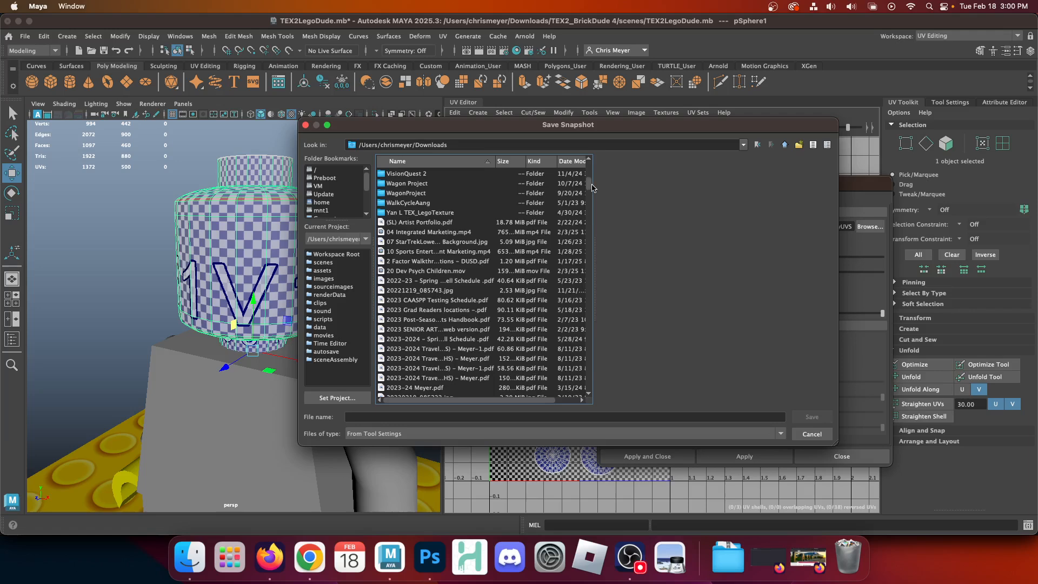
{"action": "scroll", "coordinate": [592, 185], "scroll_direction": "up", "scroll_amount": 3}
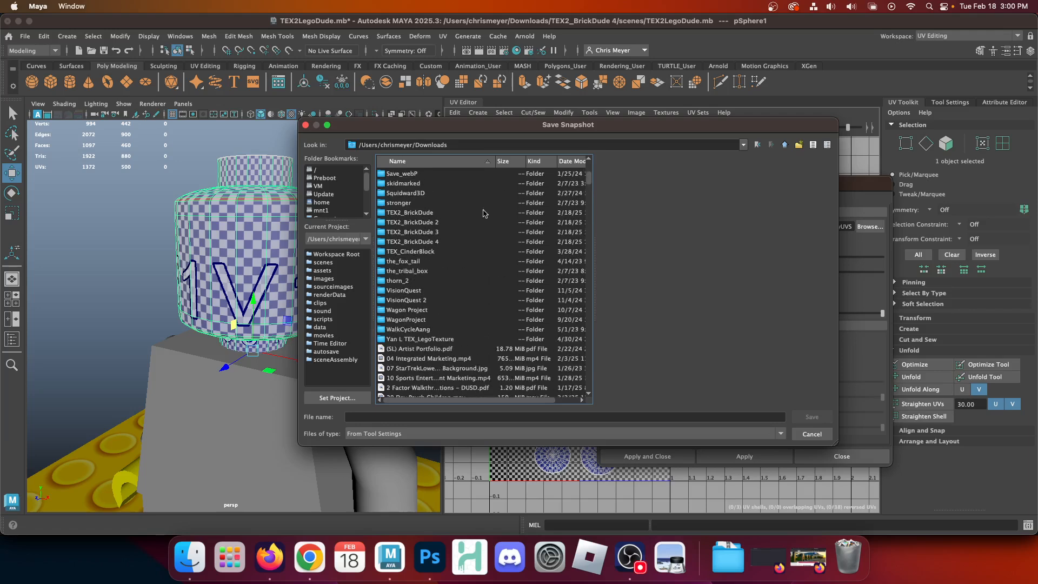
{"action": "double_click", "coordinate": [411, 242]}
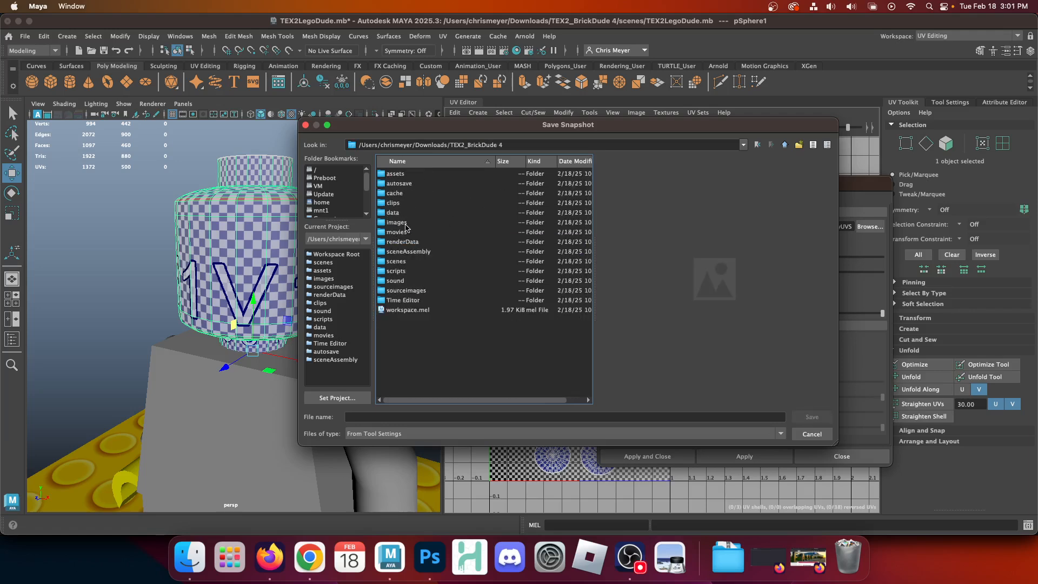
{"action": "double_click", "coordinate": [396, 223]}
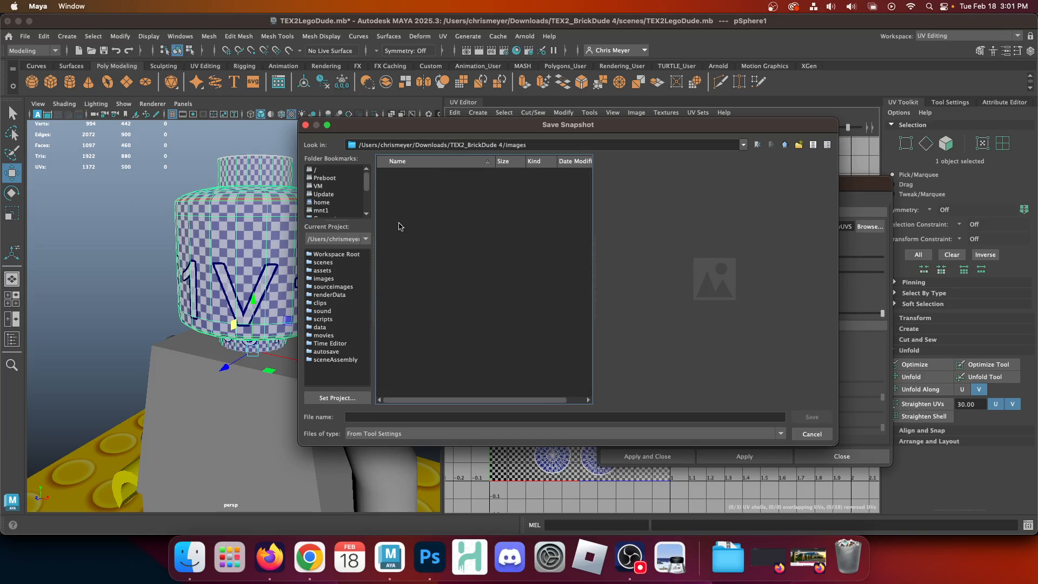
{"action": "left_click", "coordinate": [387, 416]}
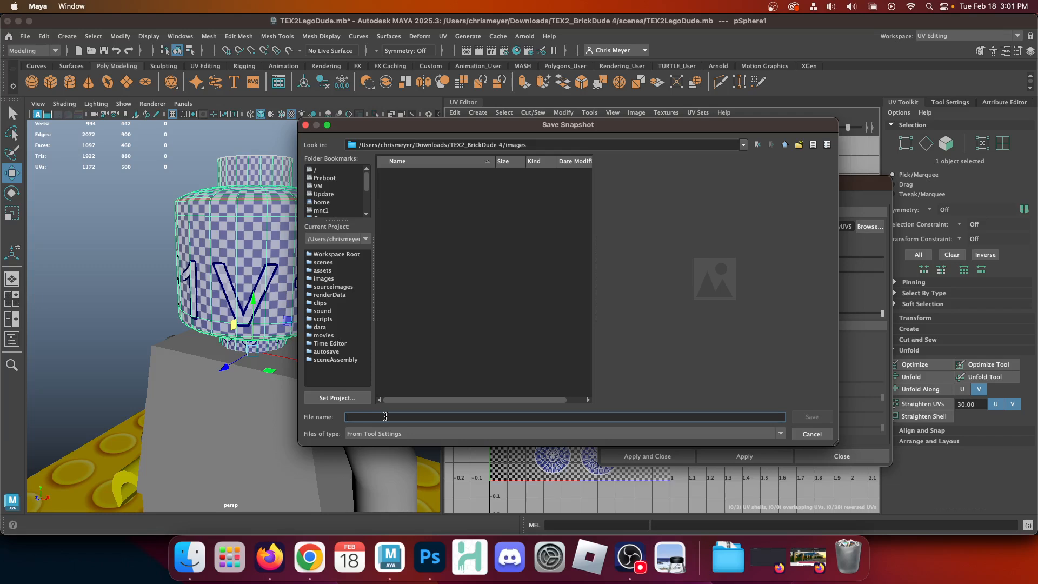
{"action": "type", "text": "HeadUVdemo"}
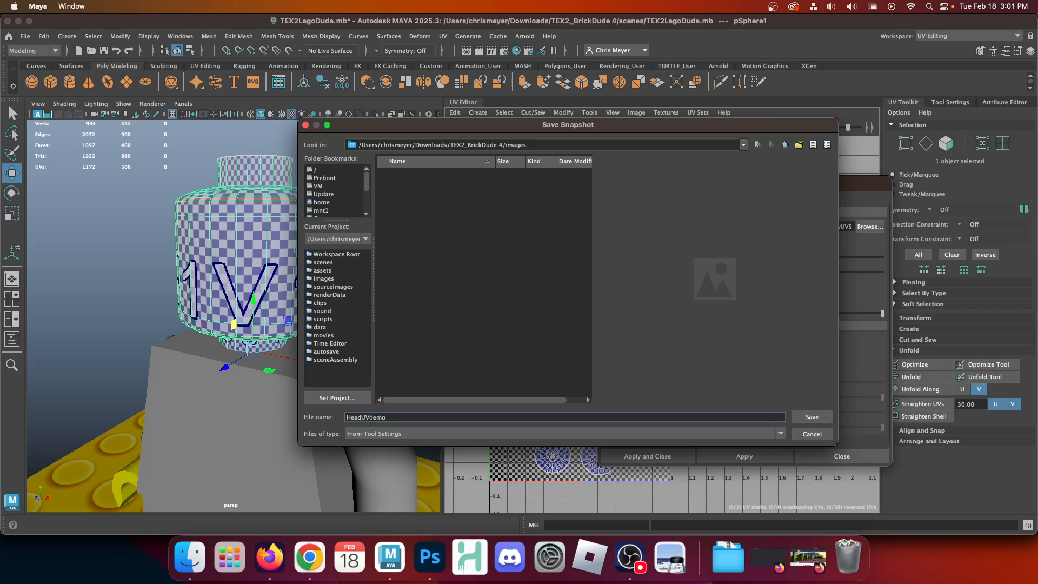
{"action": "key", "text": "Return"}
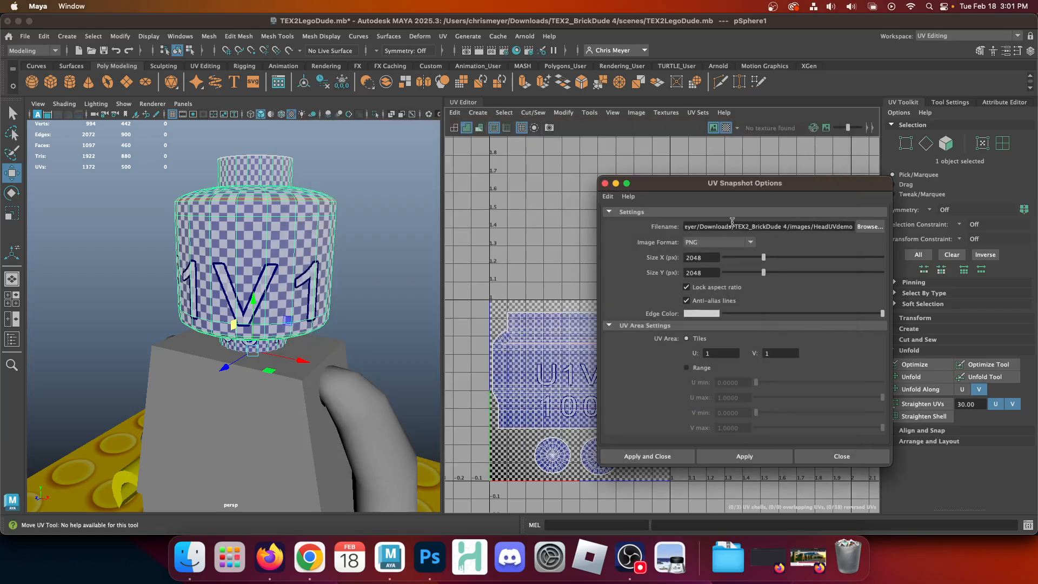
Review the file path and image format options, keep PNG, and export the head's UV snapshot.
{"action": "left_click_drag", "start_coordinate": [792, 227], "coordinate": [878, 235]}
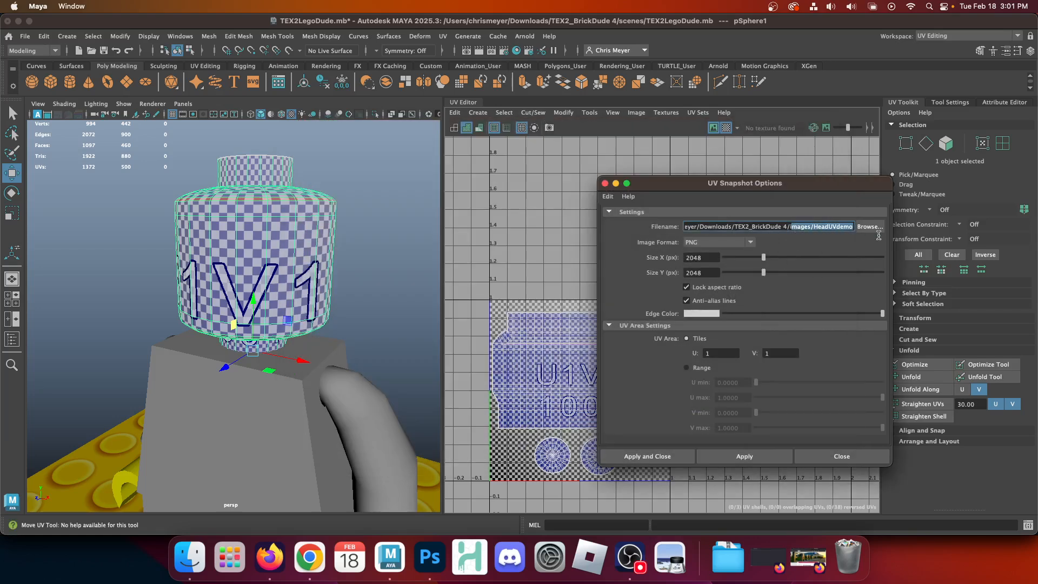
{"action": "left_click", "coordinate": [816, 228]}
{"action": "left_click", "coordinate": [726, 242]}
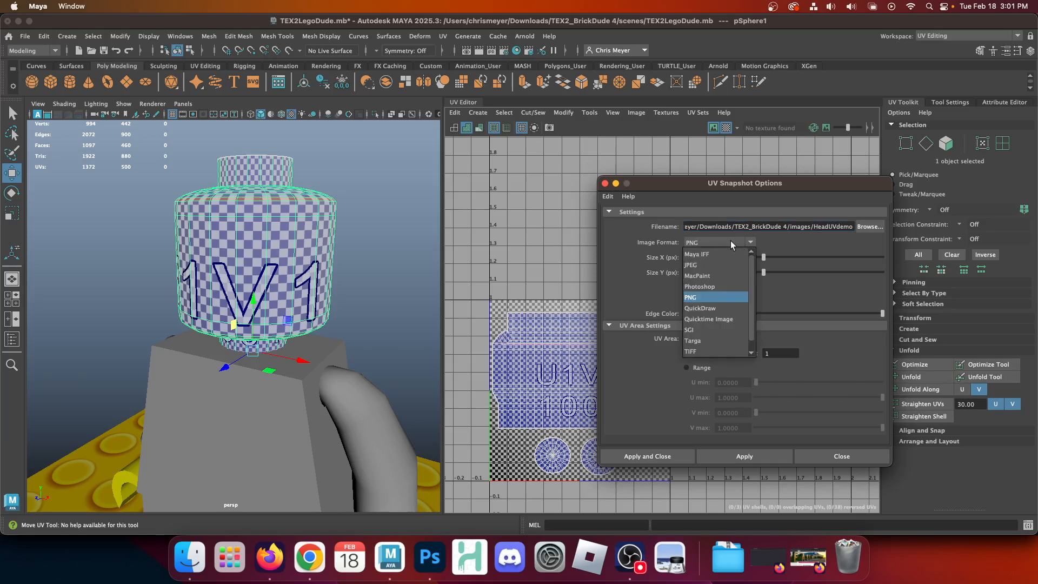
{"action": "left_click", "coordinate": [728, 239]}
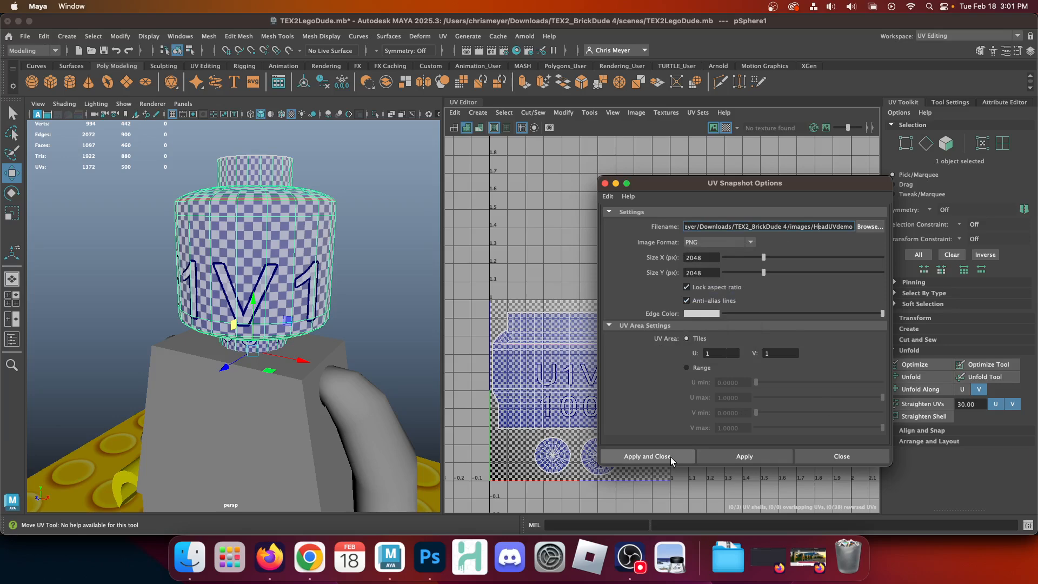
{"action": "left_click", "coordinate": [642, 457]}
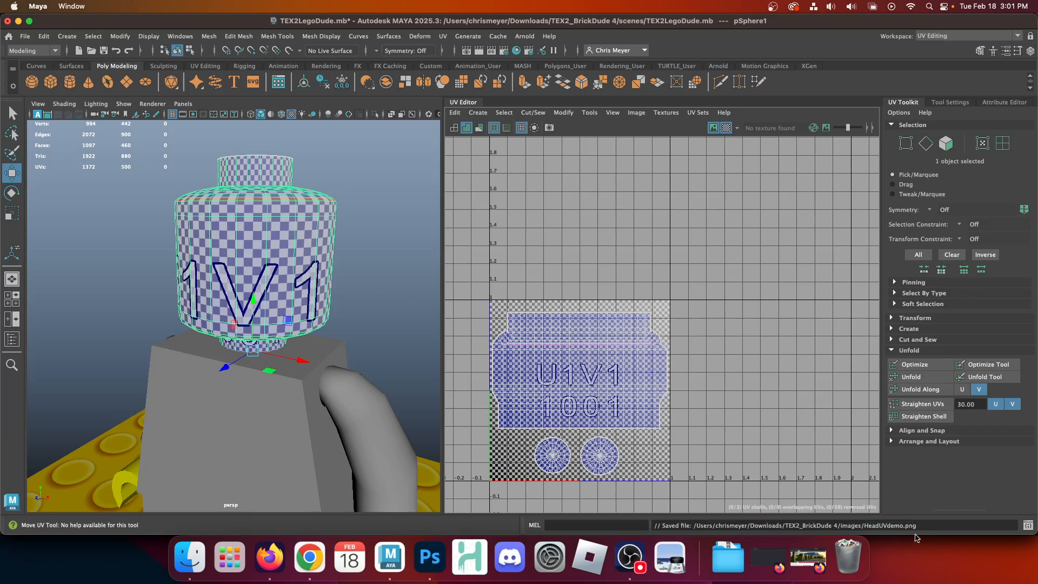
Export the torso's UV snapshot as a PNG named BodyUVdemo in the same images folder.
{"action": "left_click", "coordinate": [291, 415]}
{"action": "left_click", "coordinate": [636, 112]}
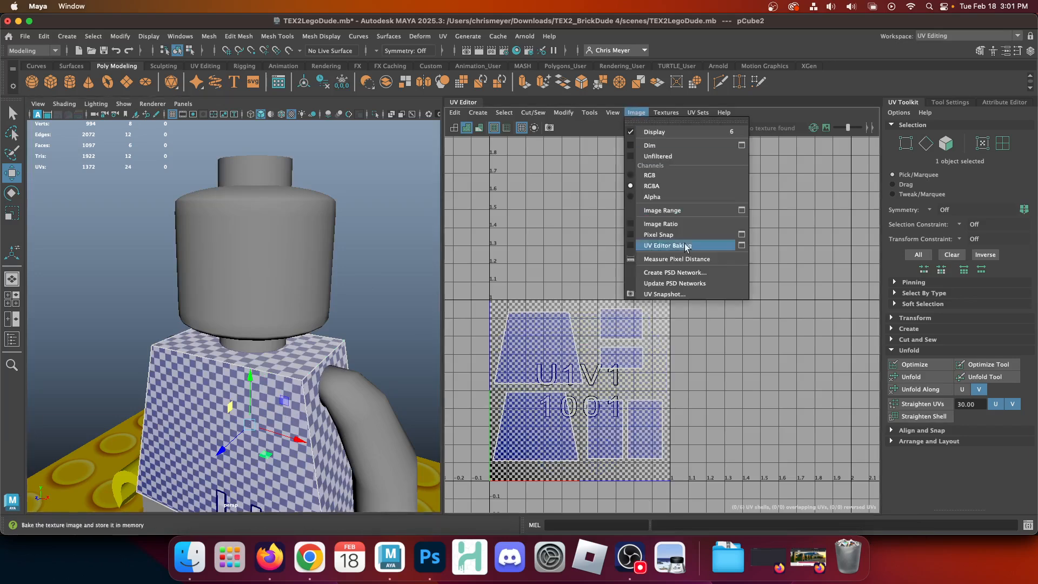
{"action": "left_click", "coordinate": [700, 292]}
{"action": "left_click", "coordinate": [860, 227]}
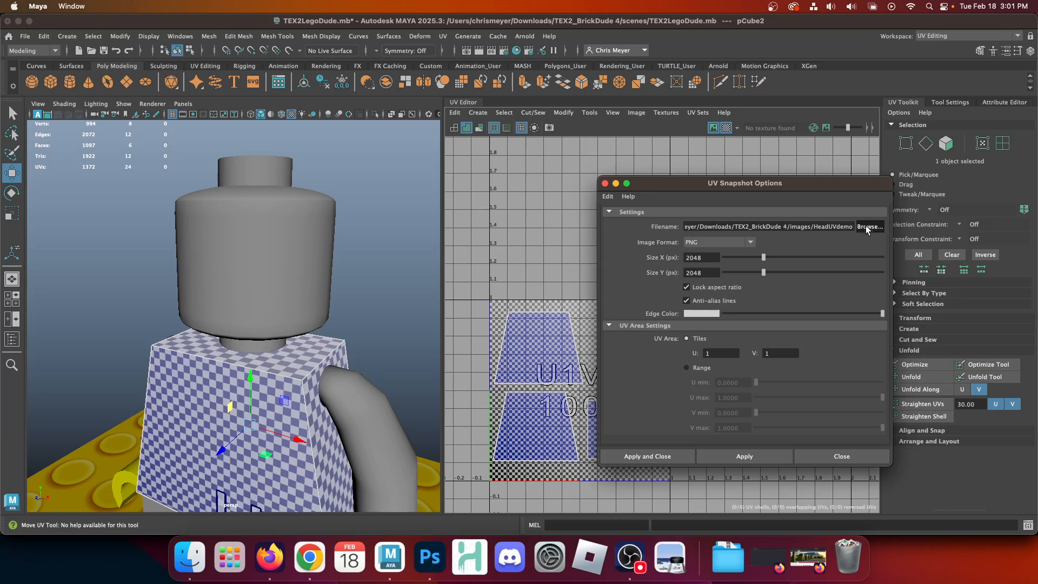
{"action": "type", "text": "BodyUVdemo"}
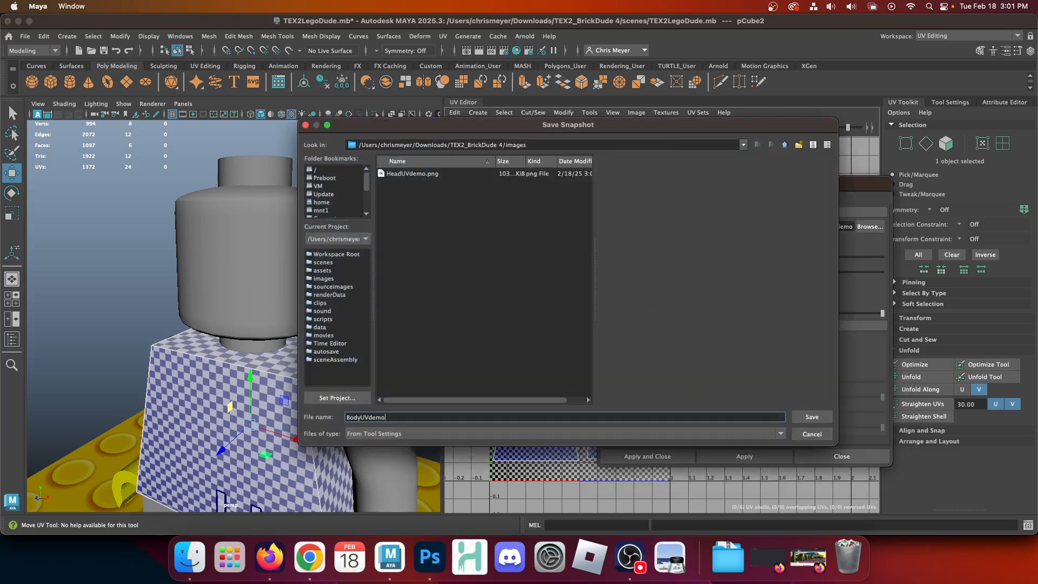
{"action": "key", "text": "Return"}
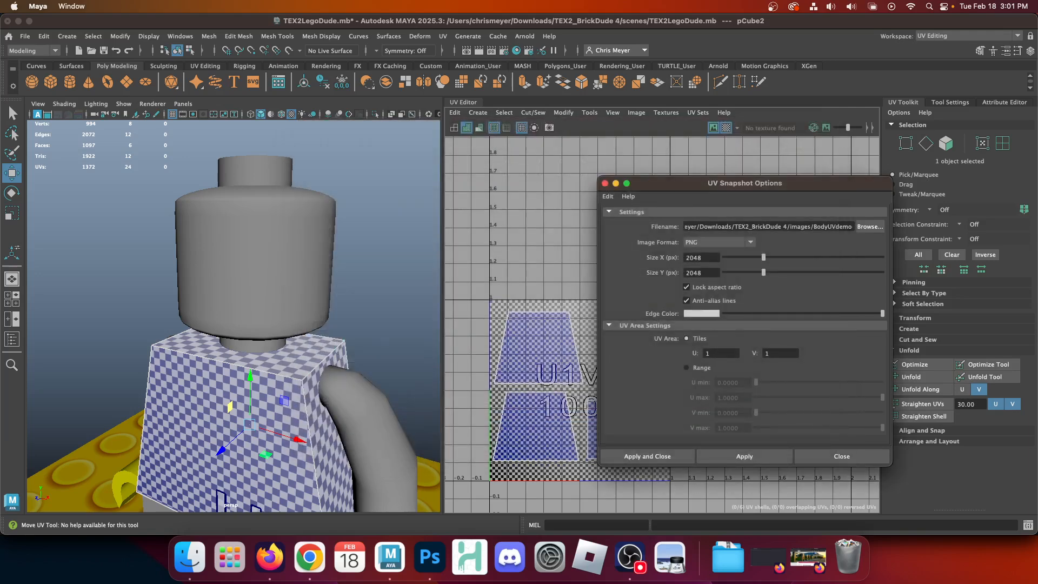
{"action": "left_click", "coordinate": [634, 455]}
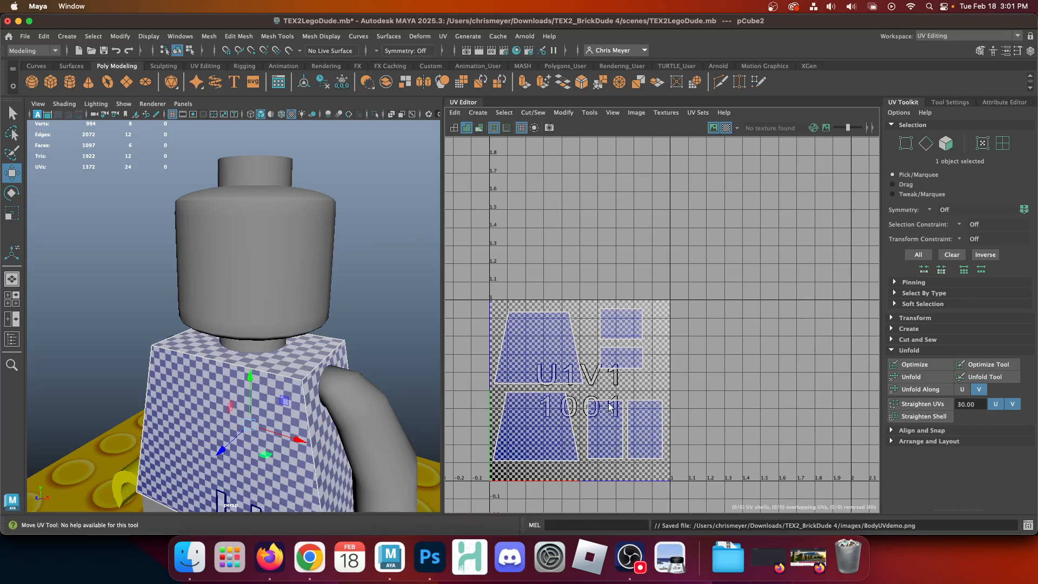
Save the scene, deselect the torso, and switch to the General workspace.
{"action": "left_click", "coordinate": [103, 50]}
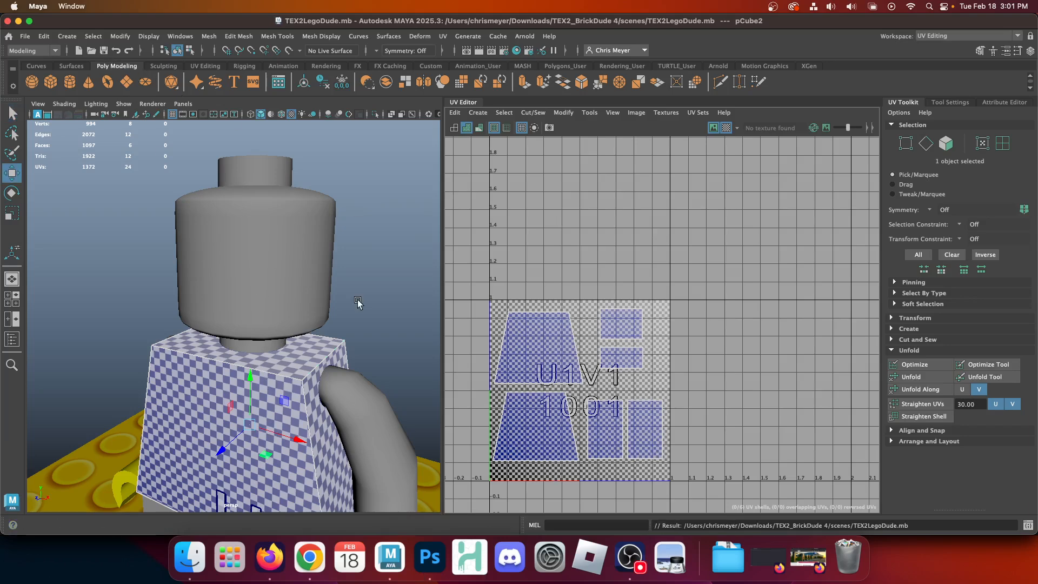
{"action": "left_click", "coordinate": [419, 199]}
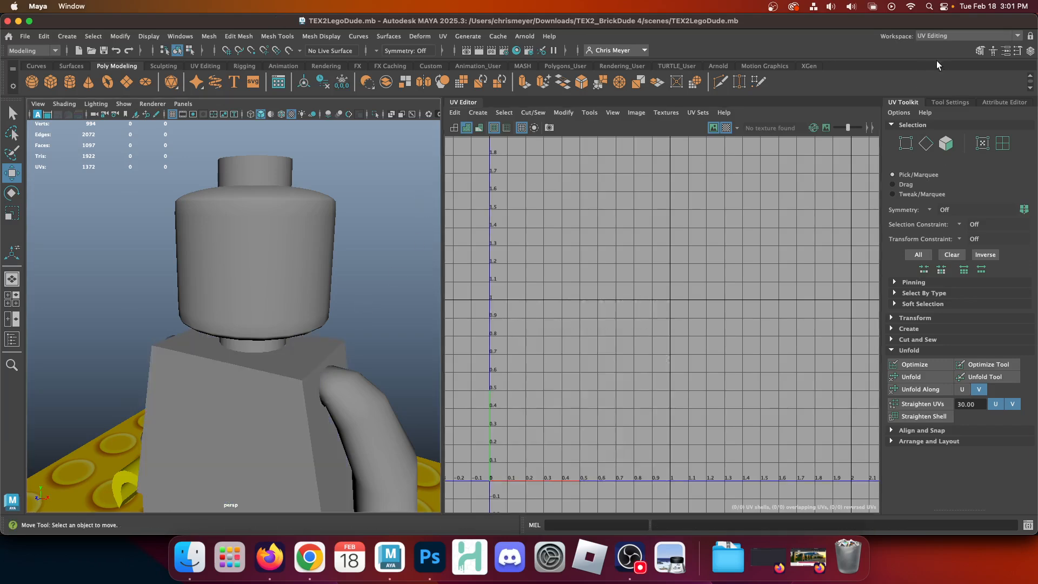
{"action": "left_click", "coordinate": [951, 36]}
{"action": "left_click", "coordinate": [927, 47]}
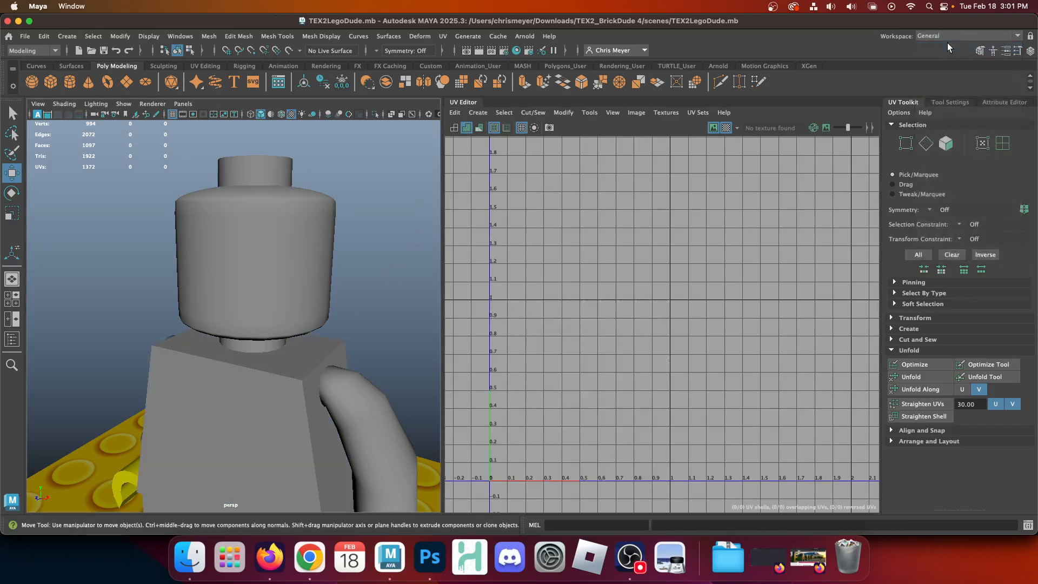
{"action": "right_click_drag", "start_coordinate": [743, 435], "coordinate": [508, 311], "text": "alt"}
{"action": "mouse_move", "coordinate": [508, 311]}
{"action": "left_mouse_down", "text": "alt"}
{"action": "mouse_move", "coordinate": [523, 325]}
{"action": "mouse_move", "coordinate": [621, 334]}
{"action": "mouse_move", "coordinate": [550, 298]}
{"action": "mouse_move", "coordinate": [505, 294]}
{"action": "left_mouse_up", "text": "alt"}
Open BodyUVdemo.png from the TEX2_BrickDude 4 images folder in Photoshop.
{"action": "left_click", "coordinate": [428, 562]}
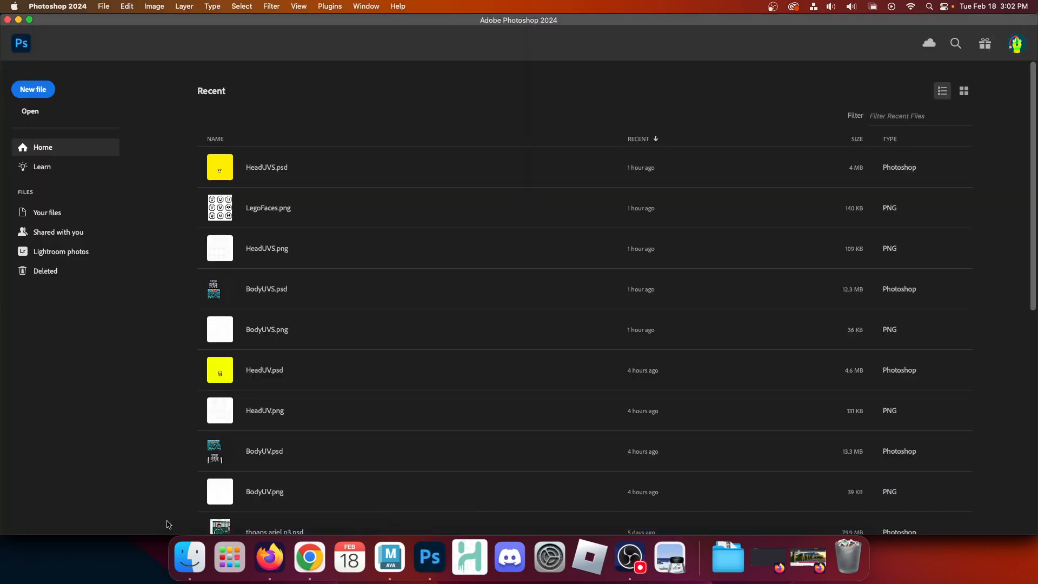
{"action": "left_click", "coordinate": [189, 557]}
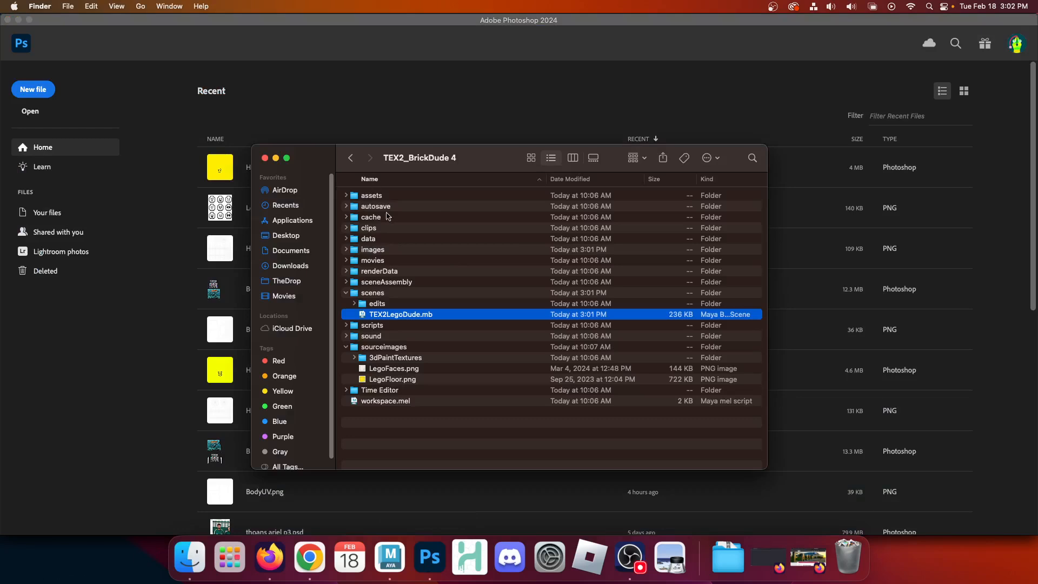
{"action": "left_click", "coordinate": [344, 250]}
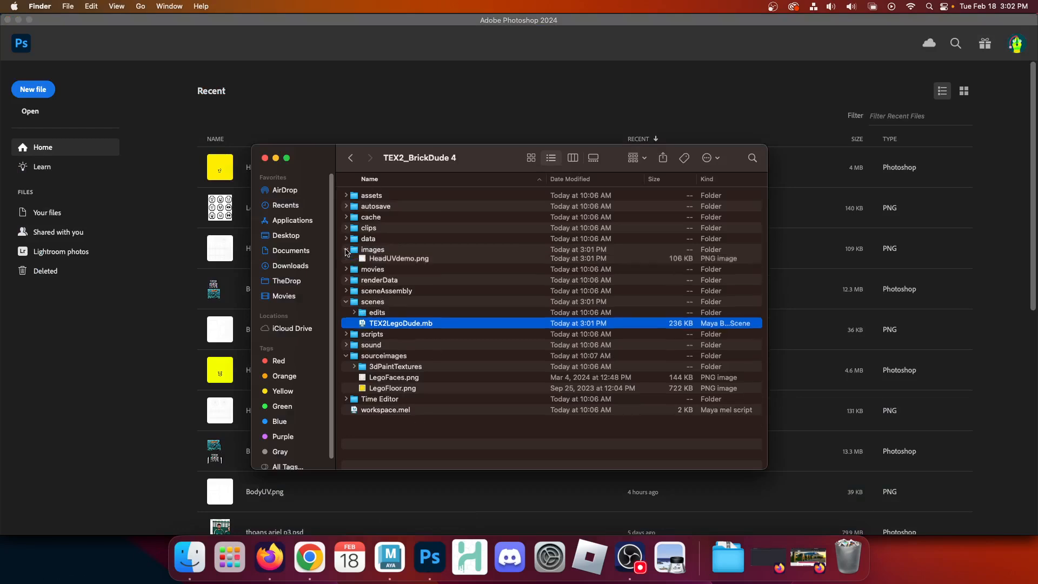
{"action": "left_click", "coordinate": [410, 261]}
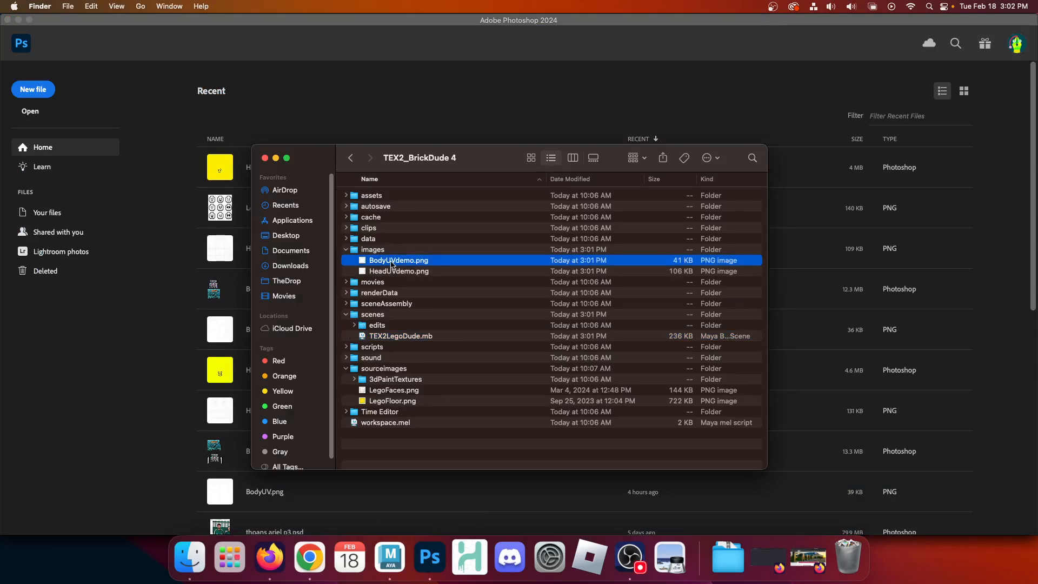
{"action": "left_click_drag", "start_coordinate": [391, 264], "coordinate": [425, 559]}
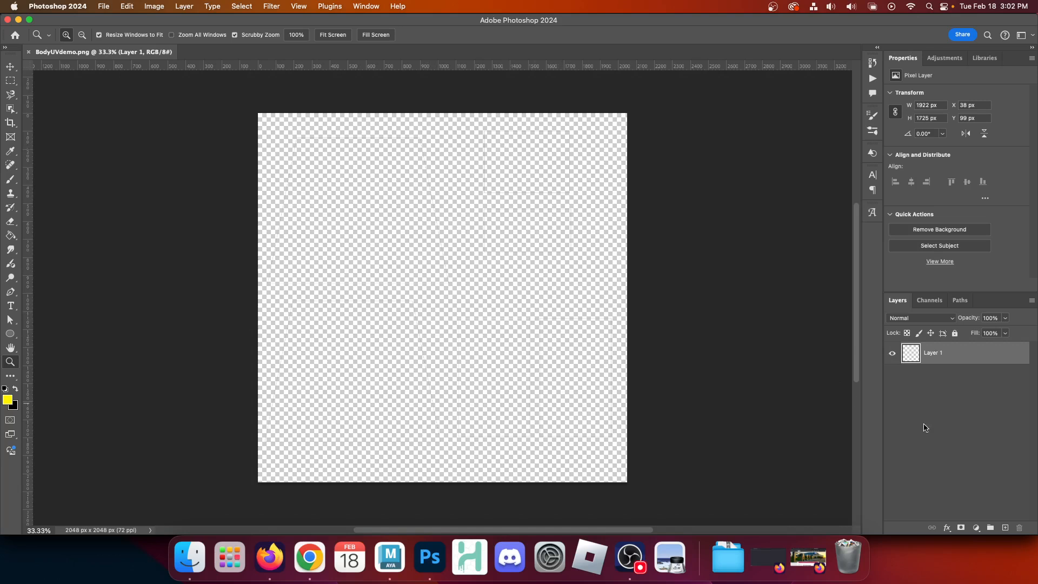
Add a black (000000) Solid Color fill layer and place it beneath the UV outline layer.
{"action": "left_click", "coordinate": [952, 480]}
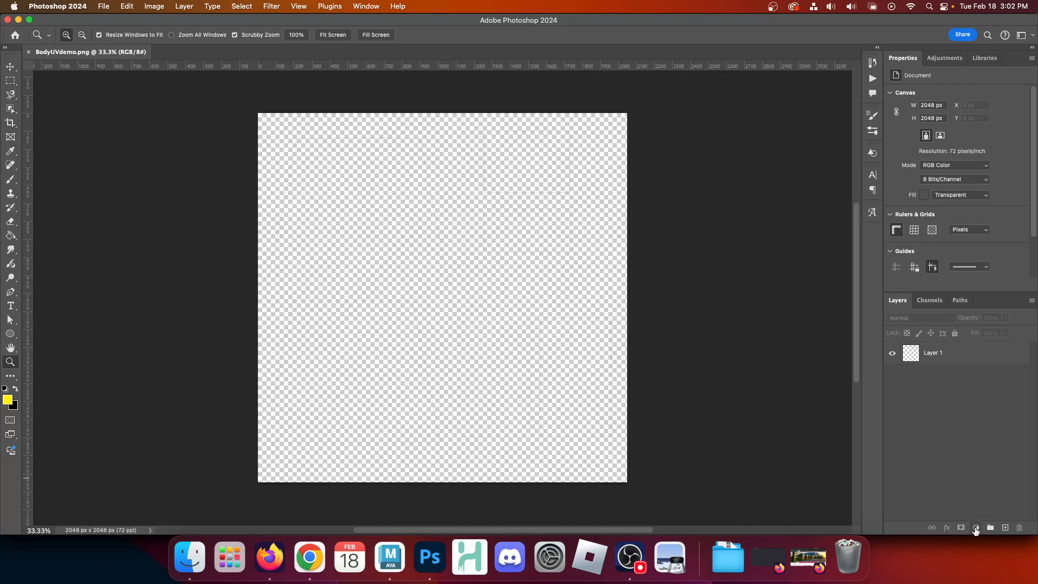
{"action": "left_click", "coordinate": [976, 528]}
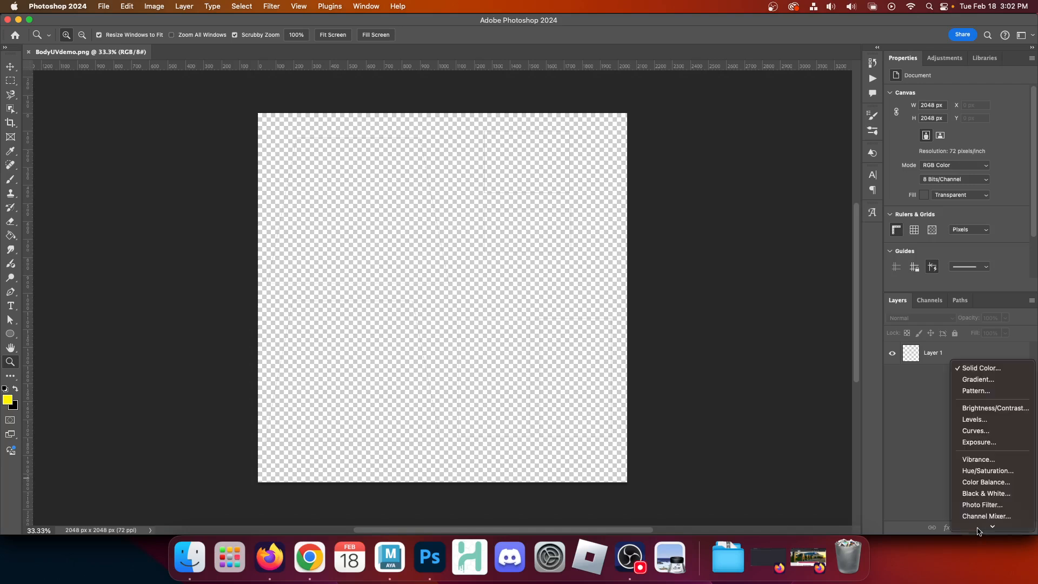
{"action": "left_click", "coordinate": [993, 369]}
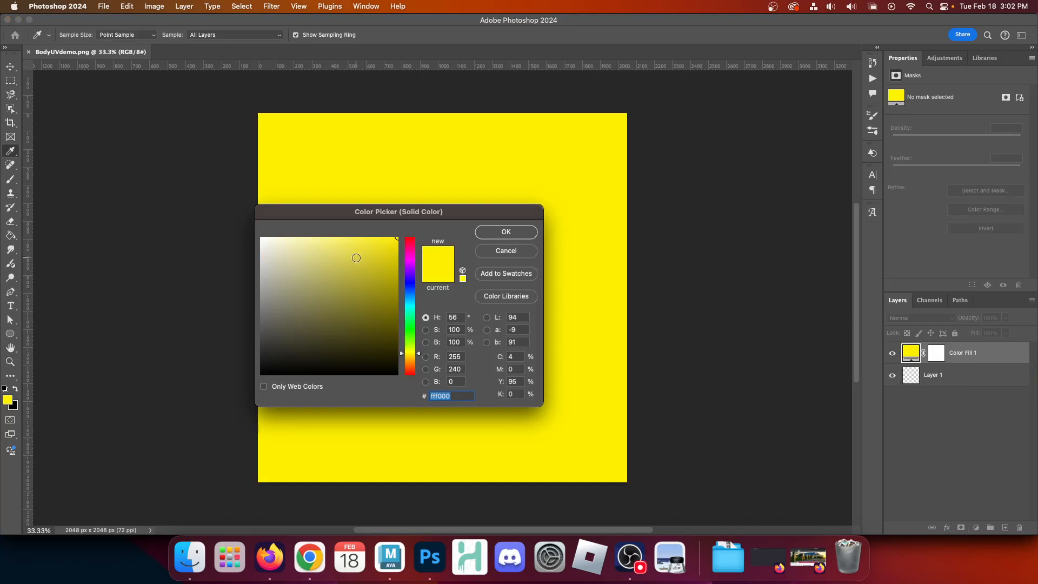
{"action": "left_click_drag", "start_coordinate": [355, 257], "coordinate": [213, 426]}
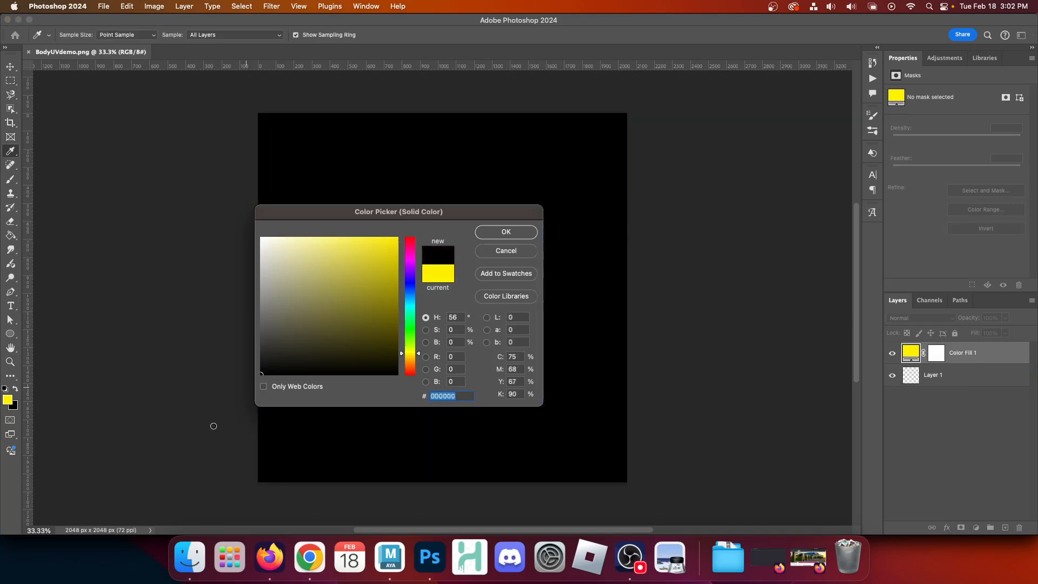
{"action": "left_click", "coordinate": [506, 232]}
{"action": "left_click_drag", "start_coordinate": [995, 357], "coordinate": [996, 382]}
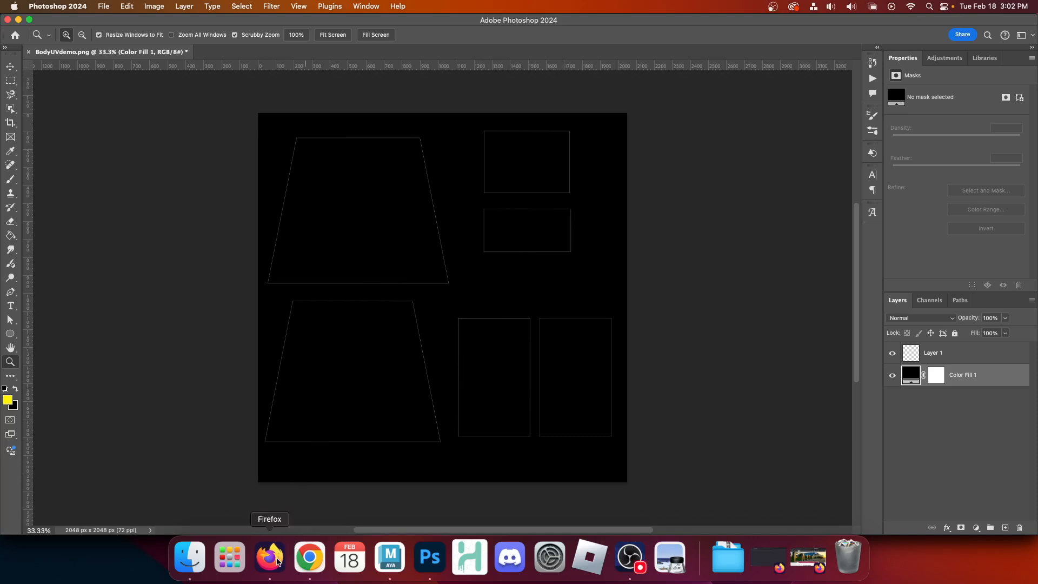
Copy the black The Professor T-shirt image from Firefox and paste it into BodyUVdemo.png in Photoshop.
{"action": "left_click", "coordinate": [277, 561]}
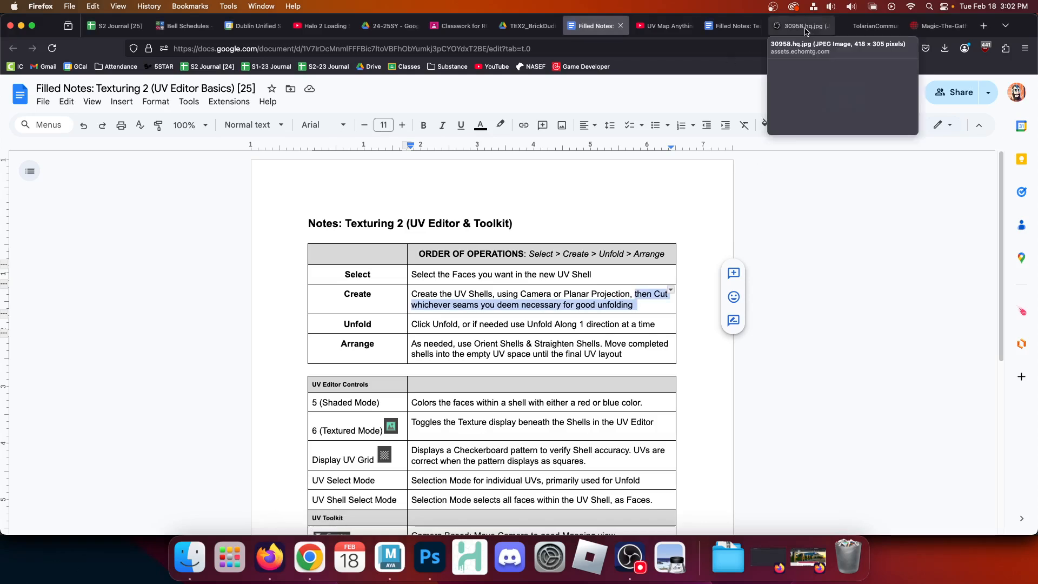
{"action": "left_click", "coordinate": [871, 26]}
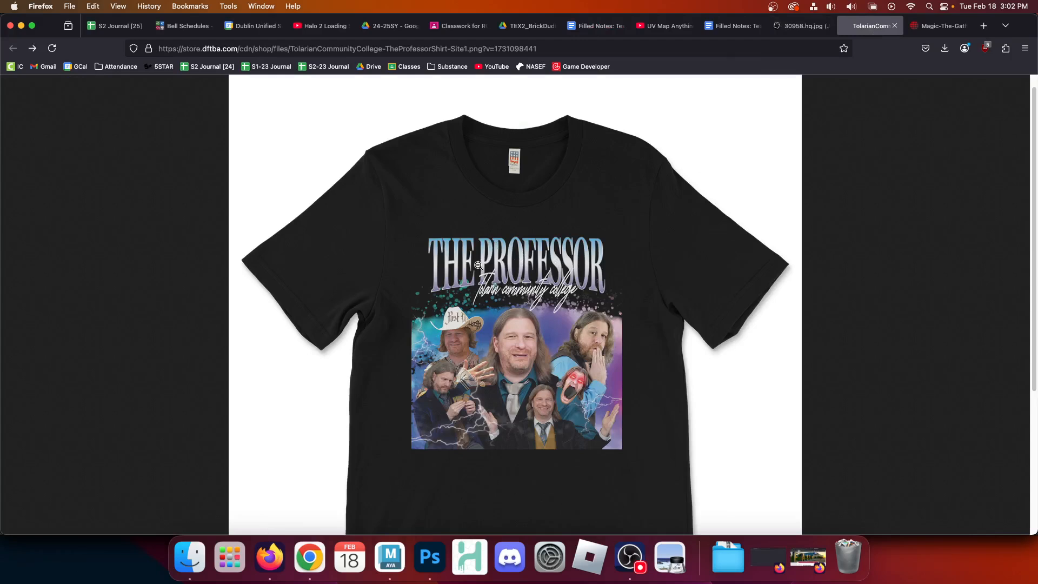
{"action": "right_click", "coordinate": [475, 228]}
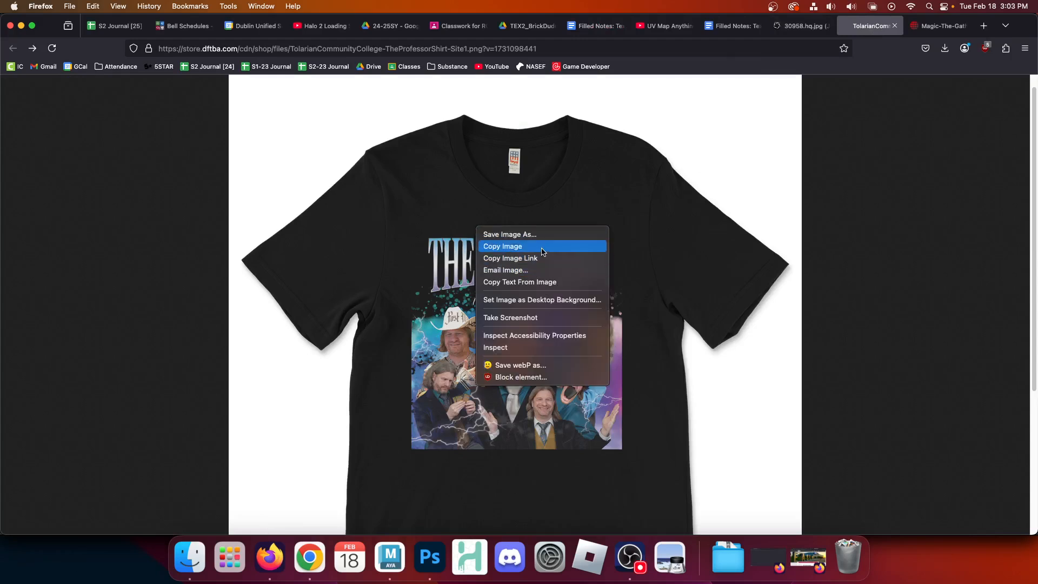
{"action": "left_click", "coordinate": [542, 247]}
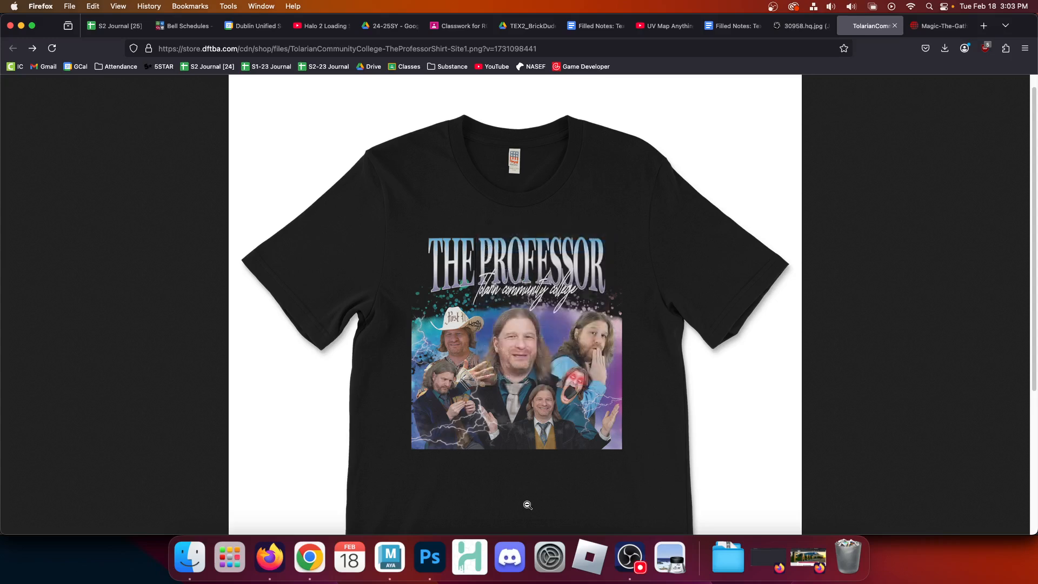
{"action": "left_click", "coordinate": [426, 559]}
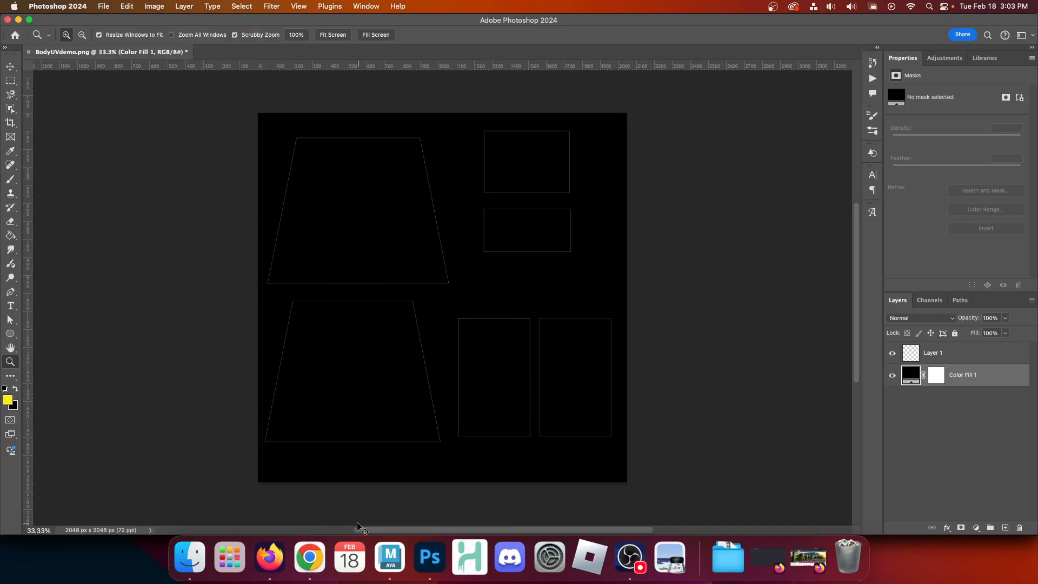
{"action": "key", "text": "super+v"}
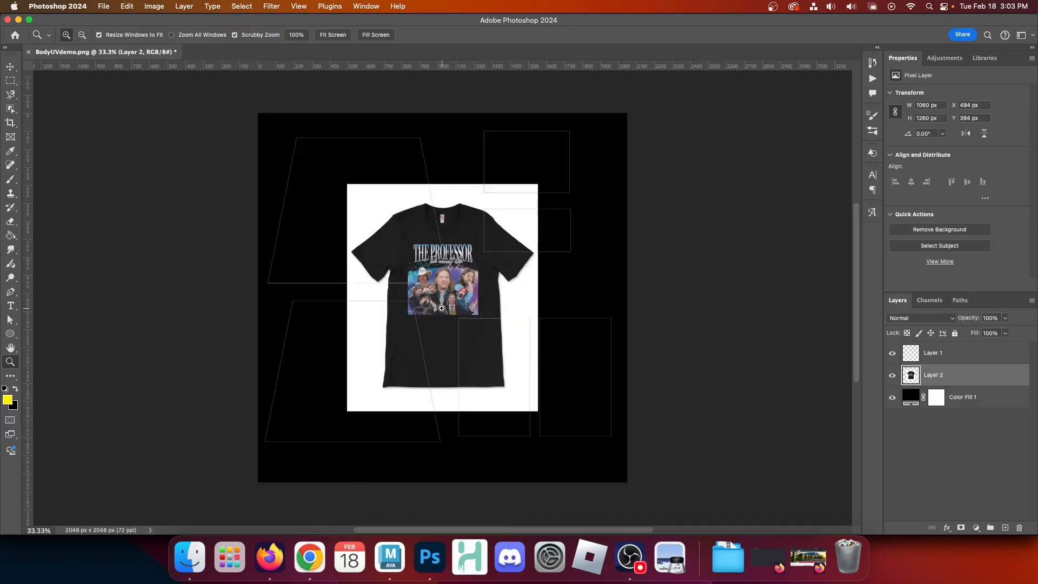
Scale the T-shirt image to about 182% and position its printed graphic inside the upper trapezoid UV shell.
{"action": "key", "text": "v"}
{"action": "left_click_drag", "start_coordinate": [445, 187], "coordinate": [468, 67]}
{"action": "left_click_drag", "start_coordinate": [397, 315], "coordinate": [412, 136]}
{"action": "left_click_drag", "start_coordinate": [463, 262], "coordinate": [376, 382]}
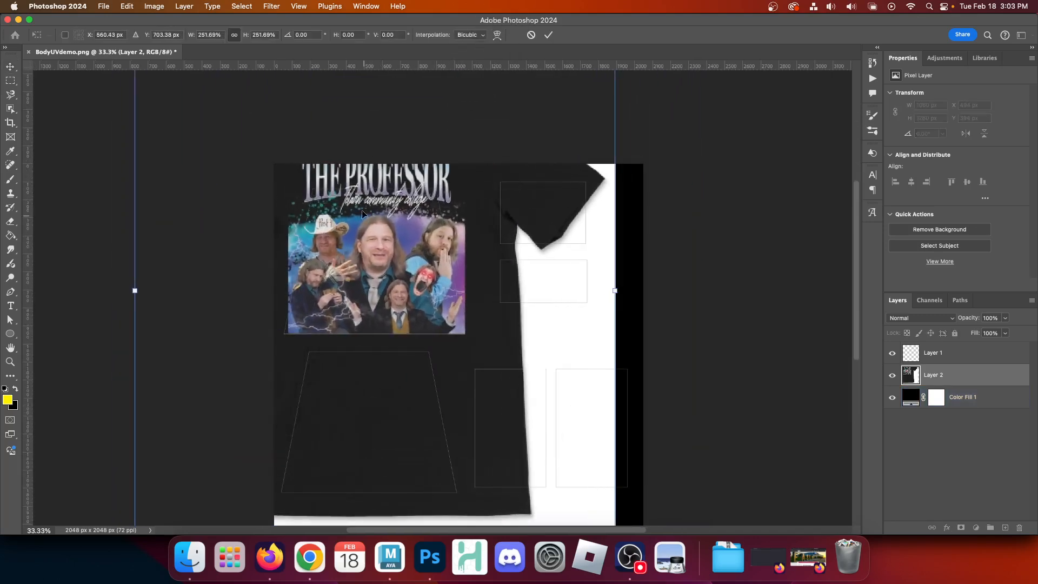
{"action": "left_click_drag", "start_coordinate": [135, 290], "coordinate": [312, 290]}
{"action": "left_click_drag", "start_coordinate": [480, 332], "coordinate": [387, 321]}
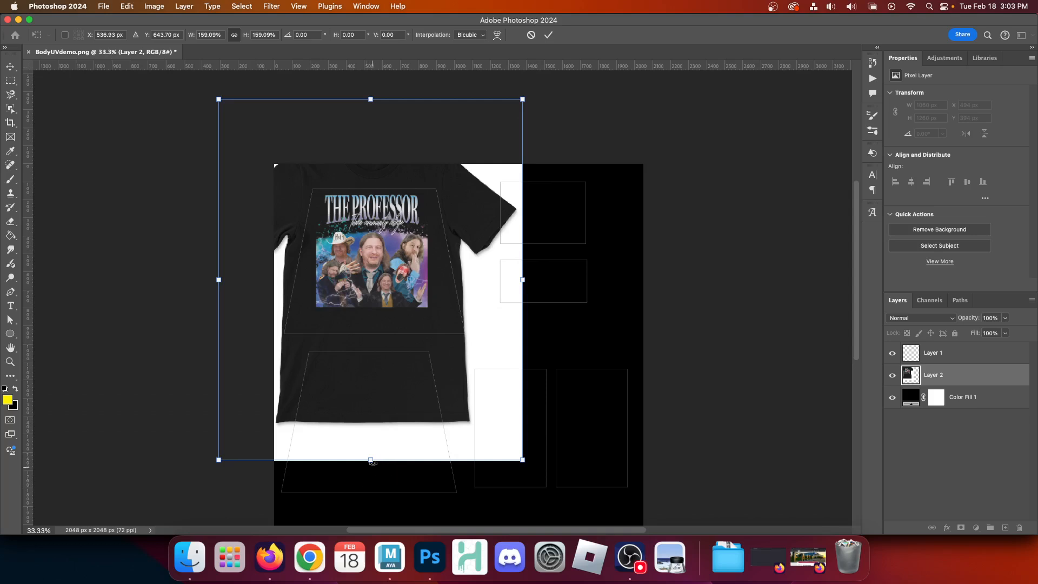
{"action": "left_click_drag", "start_coordinate": [372, 461], "coordinate": [370, 505]}
{"action": "left_click_drag", "start_coordinate": [375, 476], "coordinate": [376, 468]}
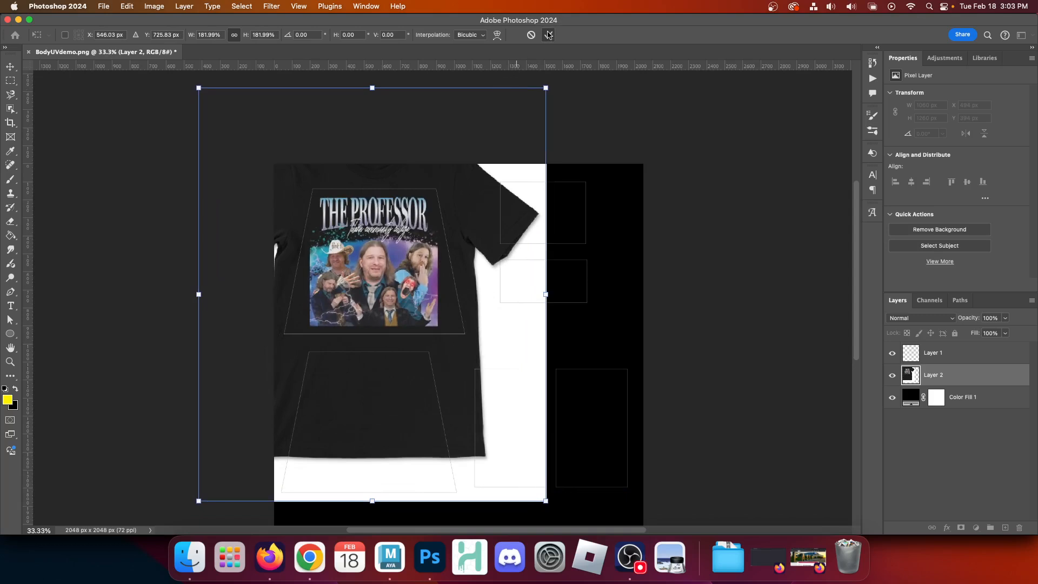
{"action": "left_click", "coordinate": [548, 34]}
Mask the T-shirt layer to a rectangle slightly larger than the upper trapezoid UV shell.
{"action": "left_click", "coordinate": [10, 81]}
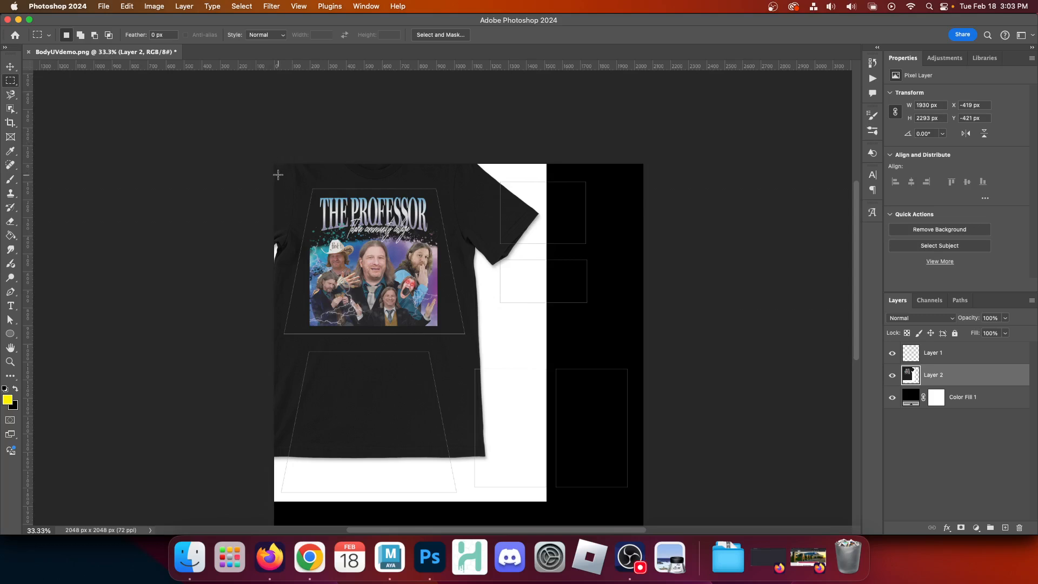
{"action": "left_click_drag", "start_coordinate": [278, 174], "coordinate": [473, 340]}
{"action": "left_click", "coordinate": [960, 527]}
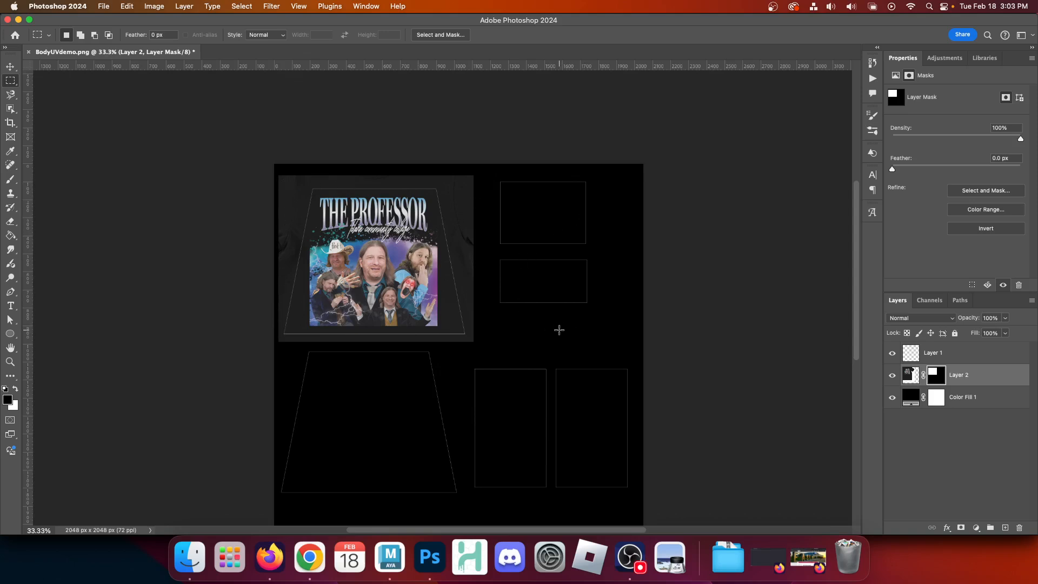
Copy the underwater merfolk image 30958.hq.jpg from Firefox and paste it into the body texture in Photoshop.
{"action": "left_click", "coordinate": [269, 556]}
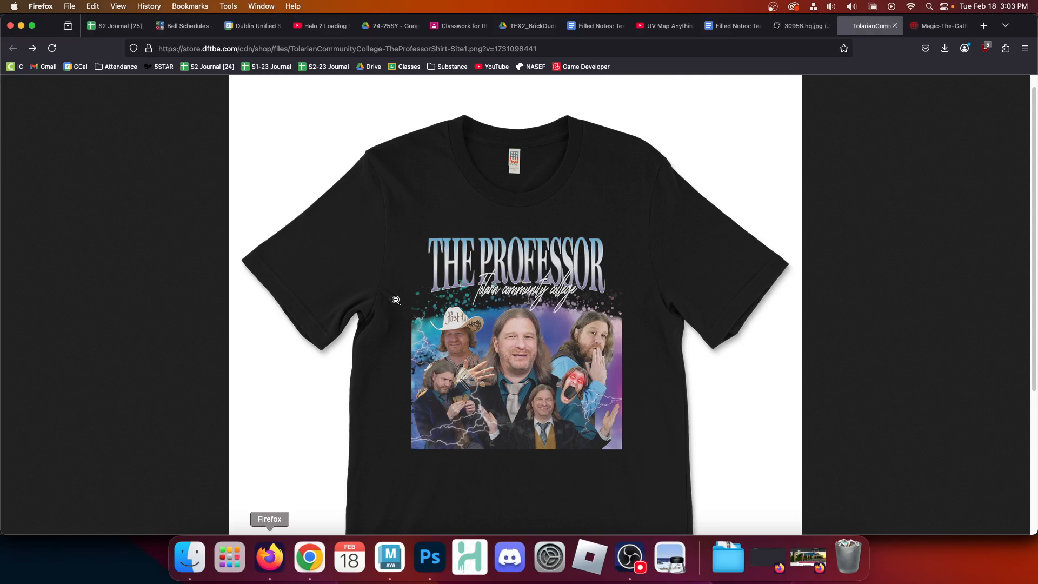
{"action": "left_click", "coordinate": [802, 26]}
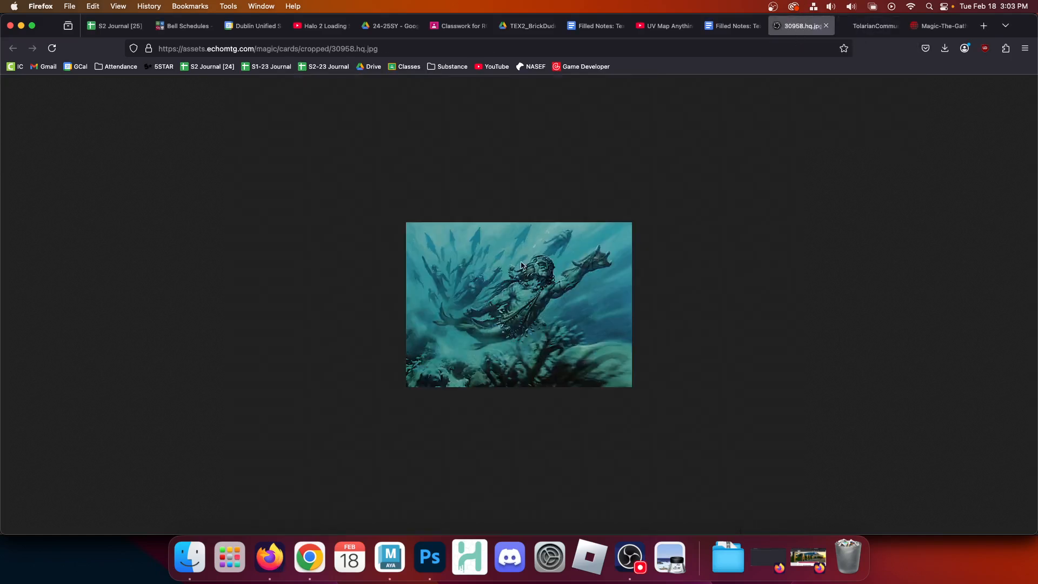
{"action": "right_click", "coordinate": [466, 263]}
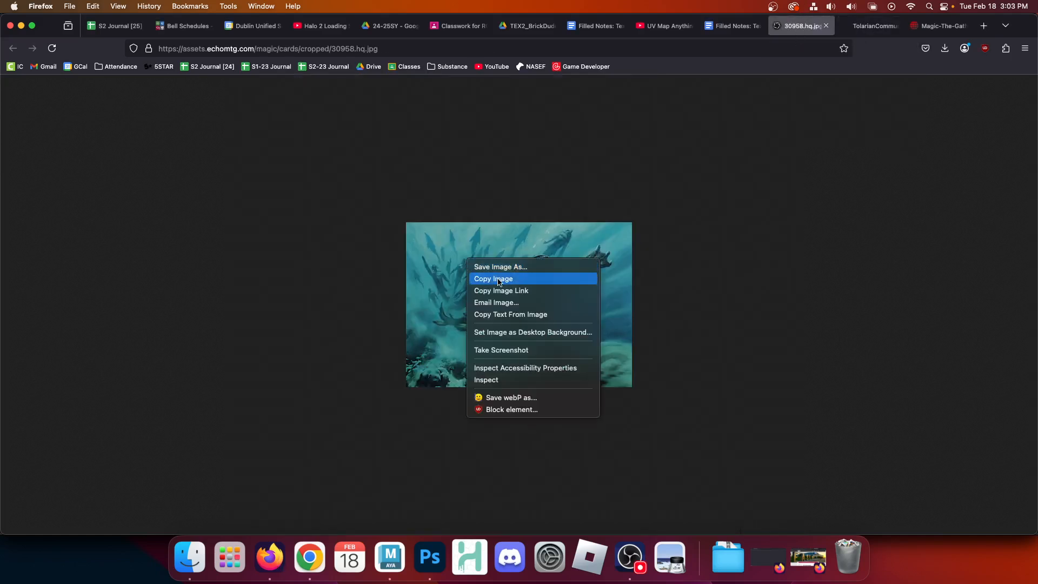
{"action": "left_click", "coordinate": [497, 279]}
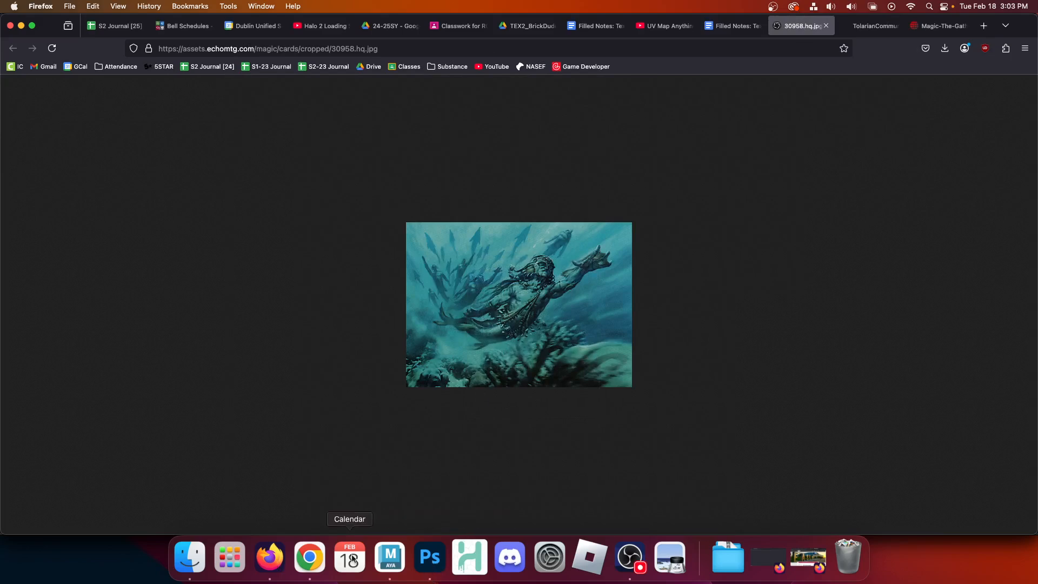
{"action": "left_click", "coordinate": [424, 558]}
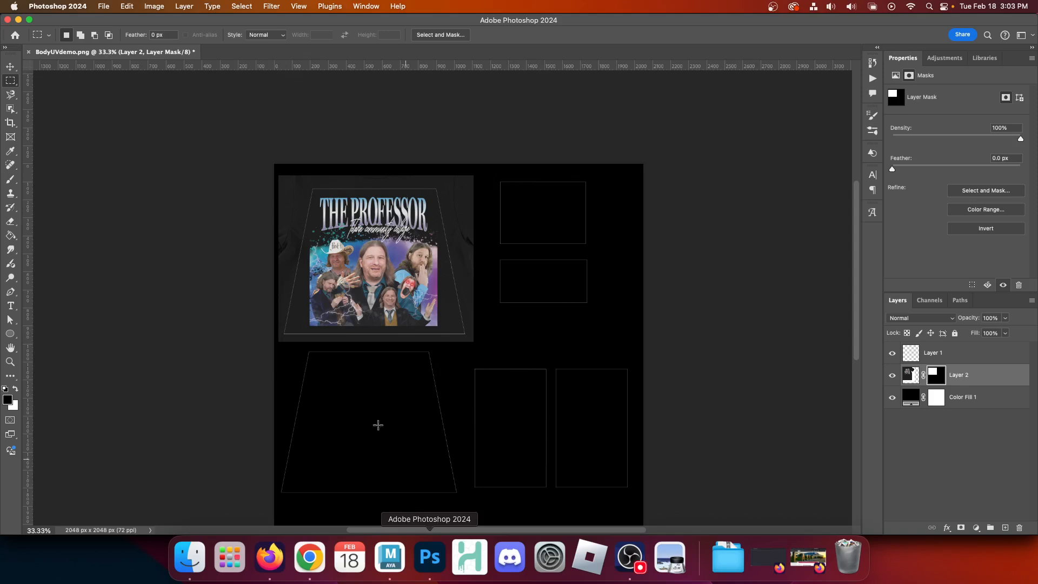
{"action": "key", "text": "super+v"}
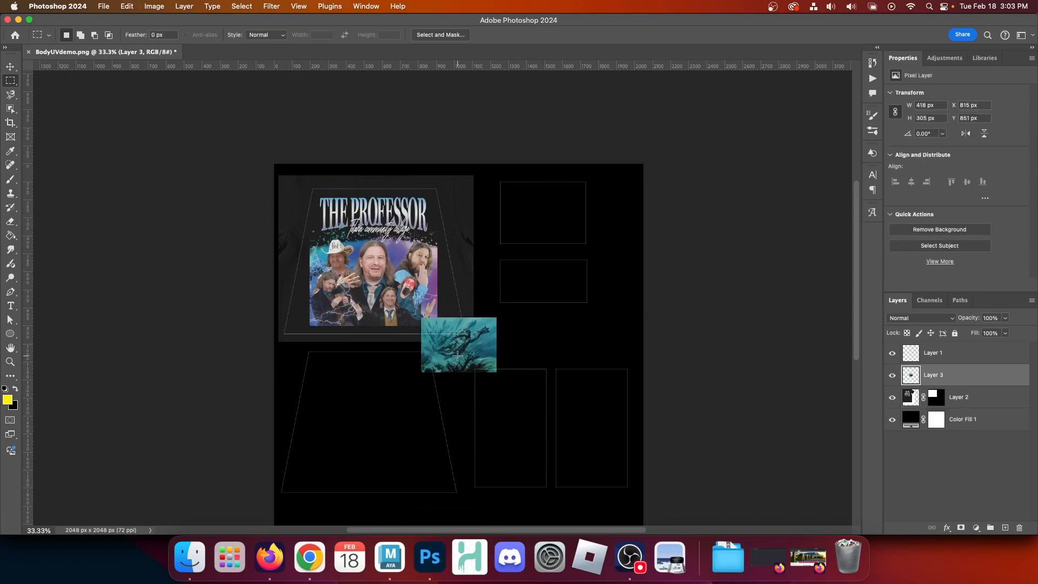
Scale the merfolk image to about 292% and position it to cover the lower trapezoid UV shell.
{"action": "key", "text": "v"}
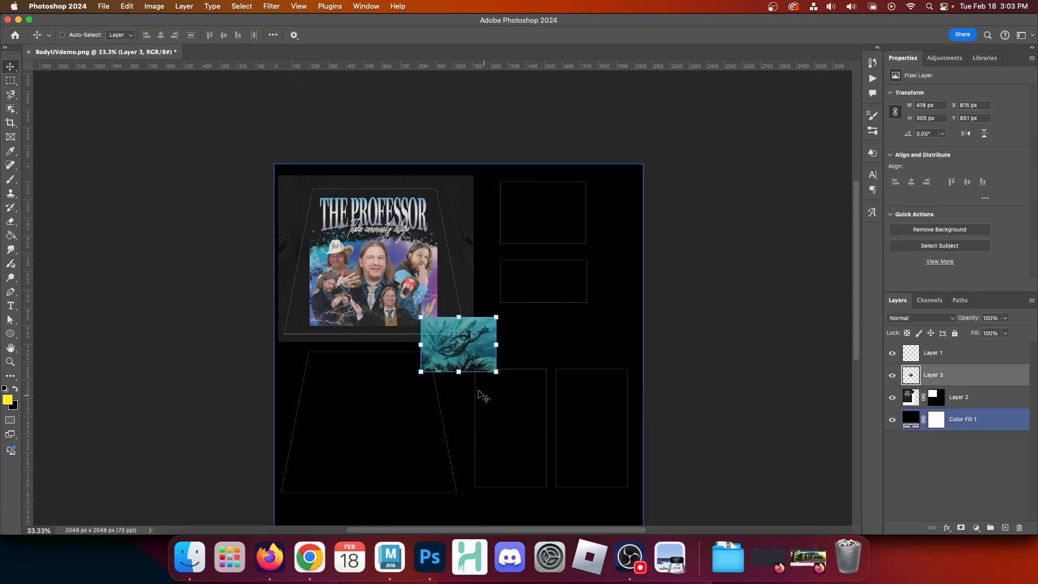
{"action": "left_click_drag", "start_coordinate": [461, 372], "coordinate": [474, 479]}
{"action": "left_click_drag", "start_coordinate": [485, 446], "coordinate": [385, 472]}
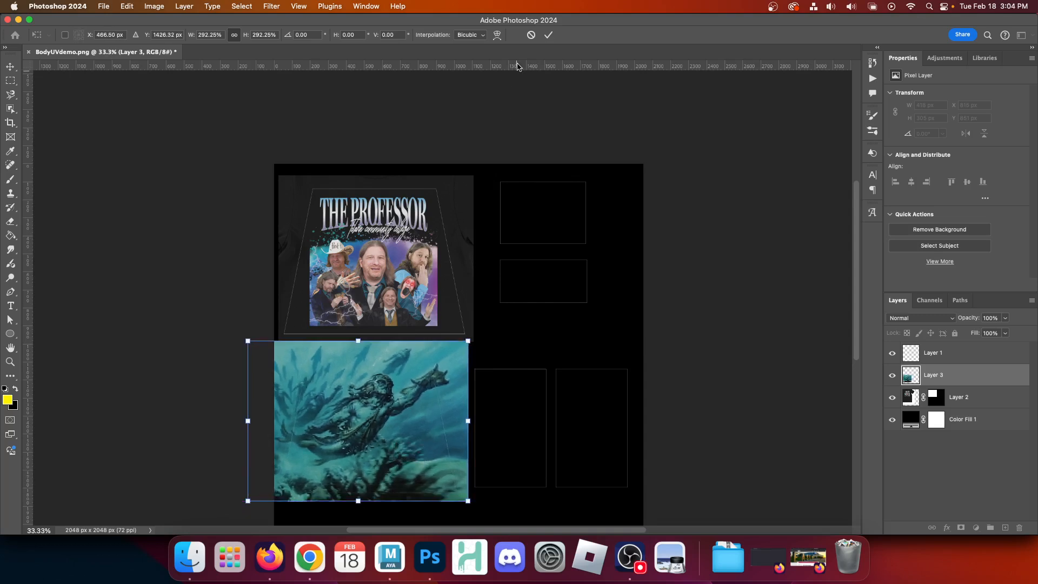
{"action": "left_click", "coordinate": [548, 35]}
Mask the merfolk layer to a rectangle of about 1015 x 845 px around the lower trapezoid UV shell.
{"action": "key", "text": "m"}
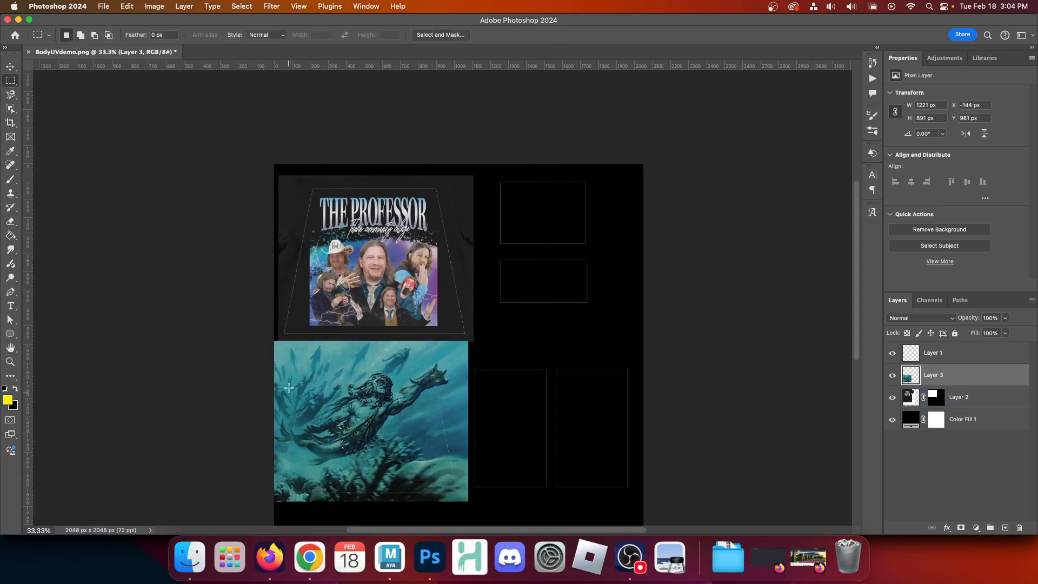
{"action": "left_click_drag", "start_coordinate": [279, 346], "coordinate": [461, 497]}
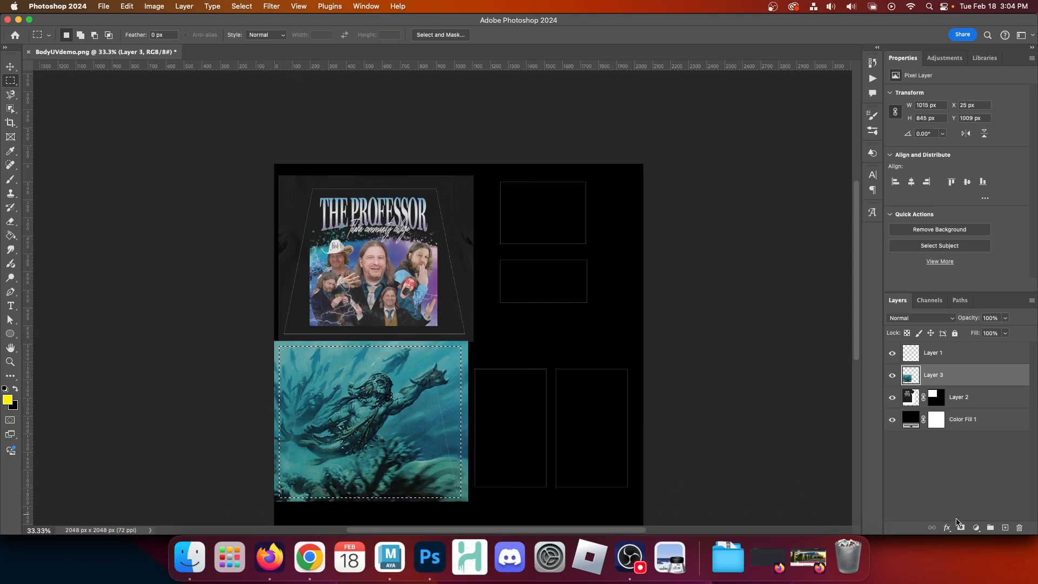
{"action": "left_click", "coordinate": [961, 527]}
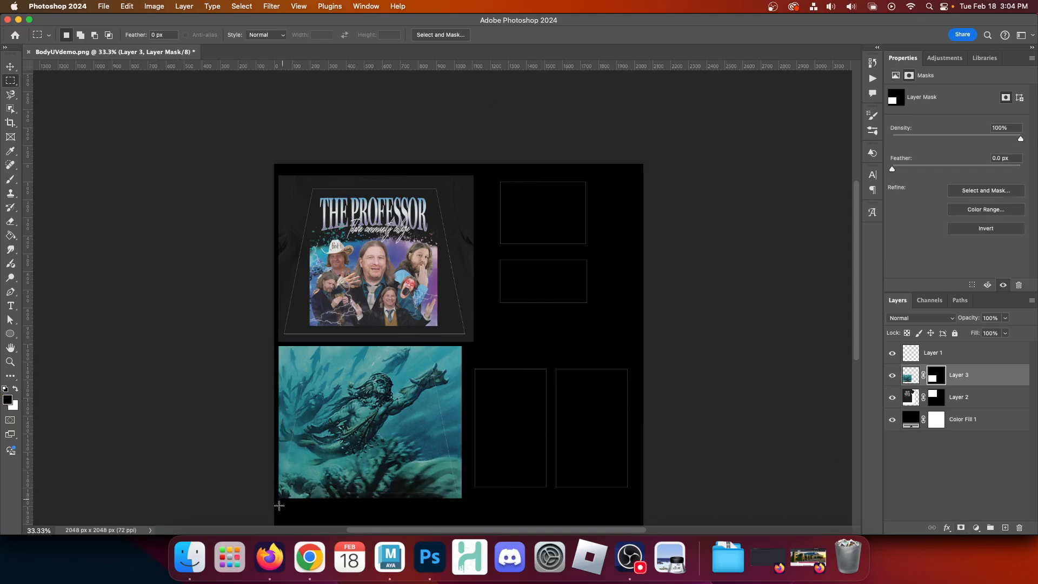
Copy the Magic: The Gathering logo from Firefox and paste it into the body texture in Photoshop.
{"action": "left_click", "coordinate": [269, 556]}
{"action": "left_click", "coordinate": [867, 26]}
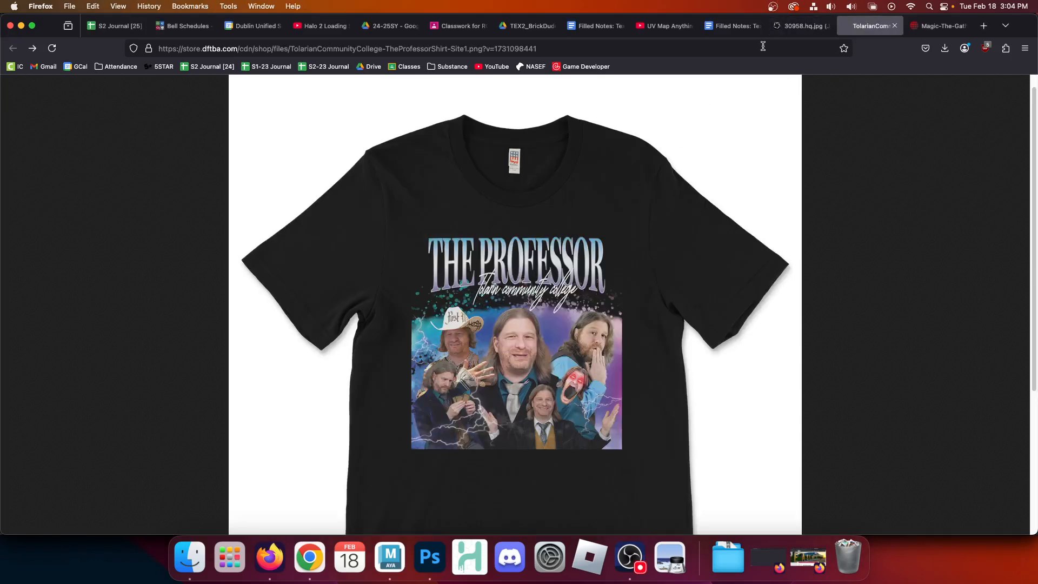
{"action": "mouse_move", "coordinate": [793, 33]}
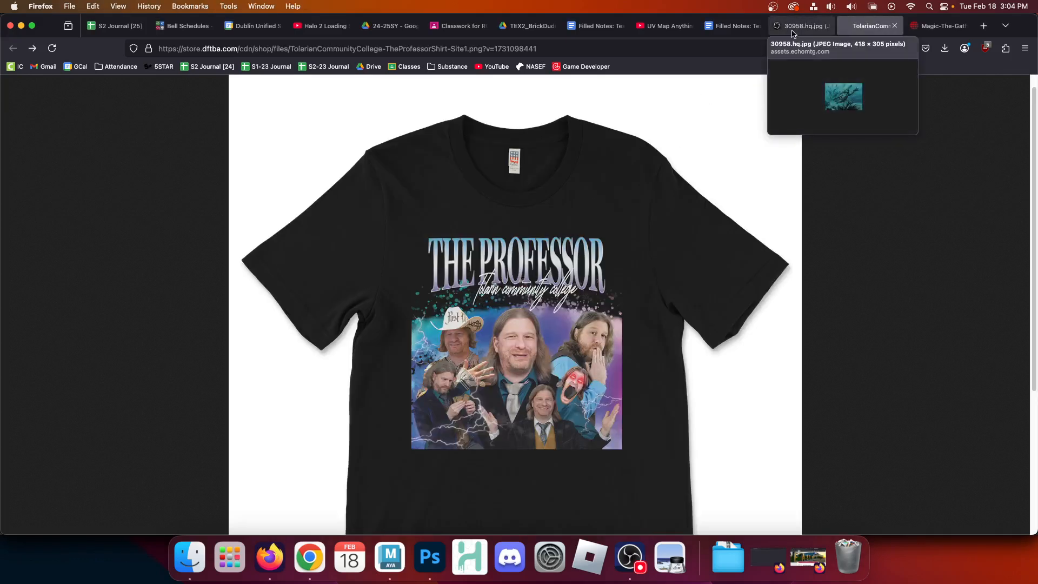
{"action": "left_click", "coordinate": [924, 23]}
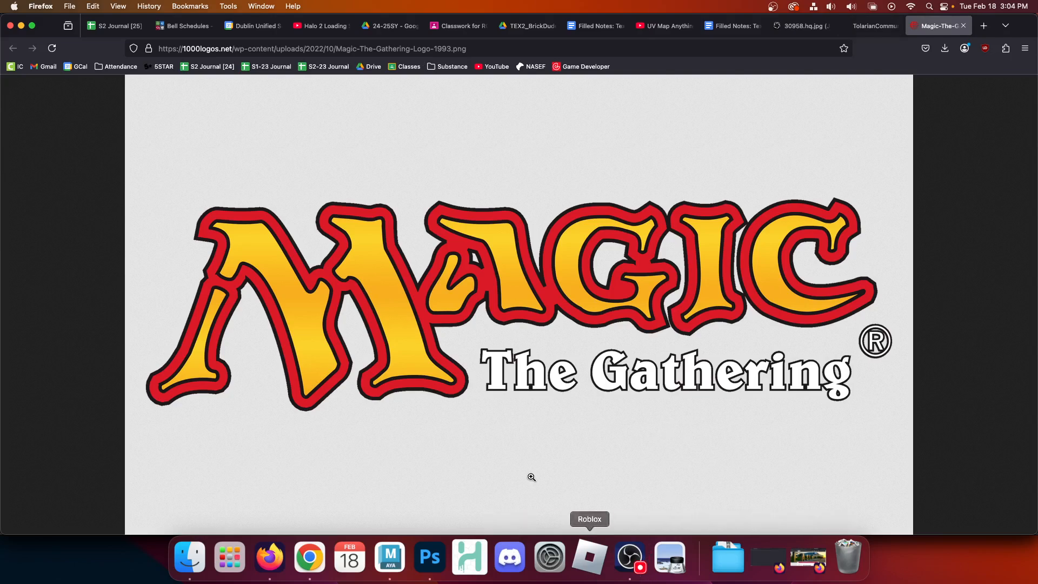
{"action": "left_click", "coordinate": [430, 557]}
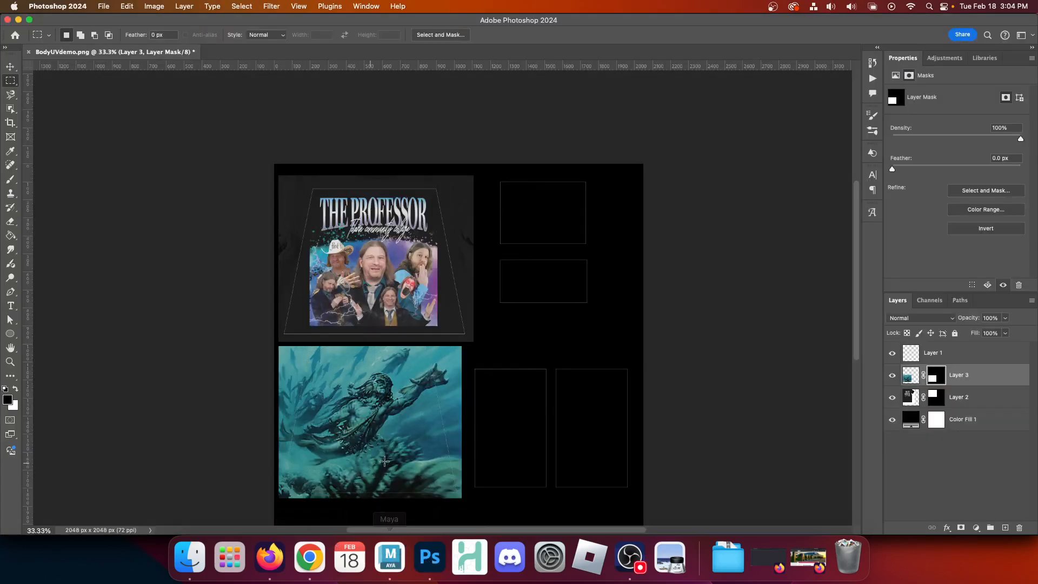
{"action": "left_click", "coordinate": [269, 556]}
{"action": "right_click", "coordinate": [551, 221]}
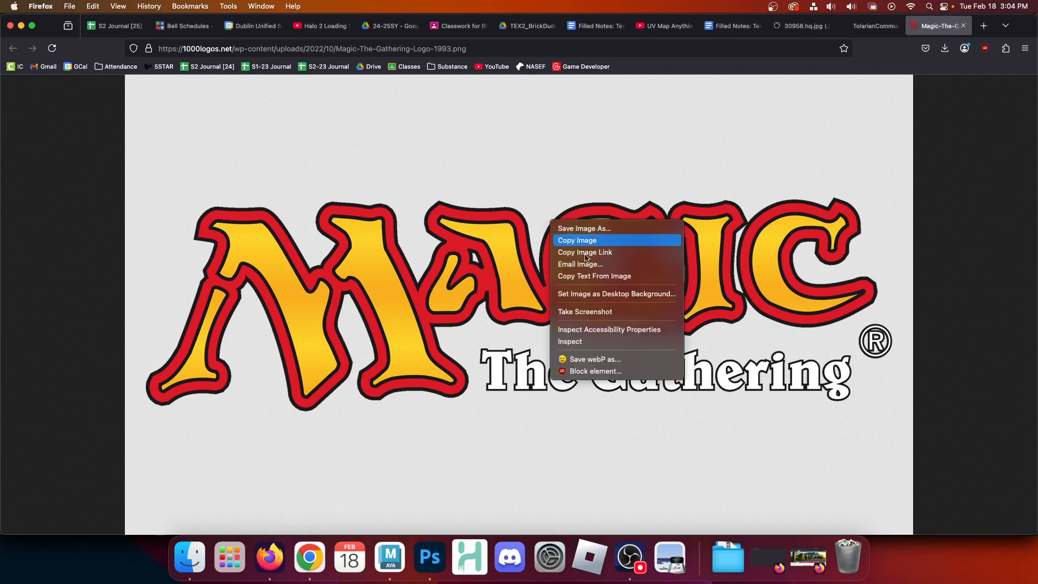
{"action": "left_click", "coordinate": [580, 241]}
{"action": "left_click", "coordinate": [429, 556]}
{"action": "key", "text": "super+v"}
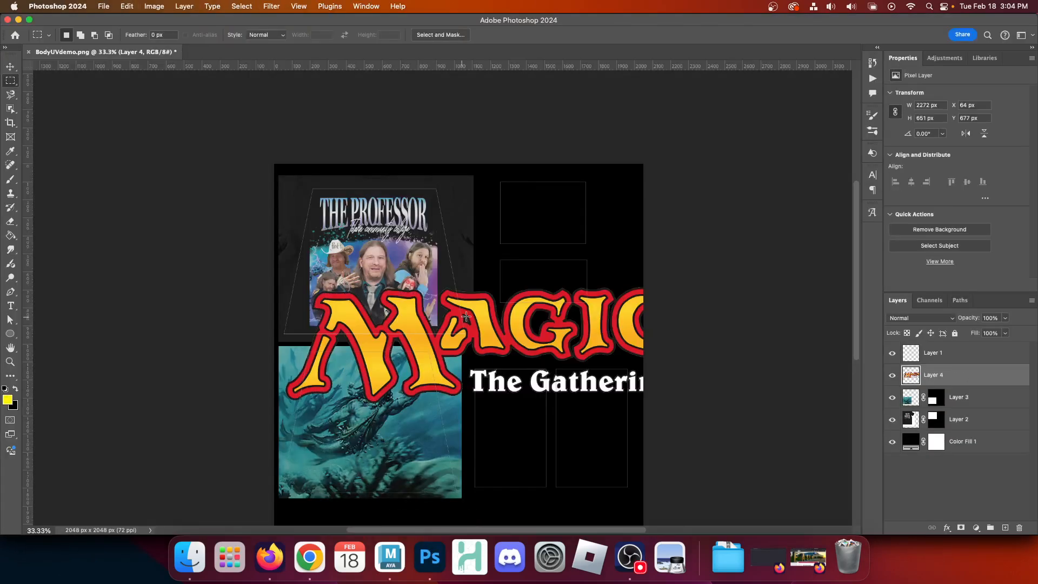
Scale the Magic logo to about 26% and place it across the upper part of the merfolk image.
{"action": "key", "text": "super+t"}
{"action": "left_click_drag", "start_coordinate": [489, 287], "coordinate": [367, 376]}
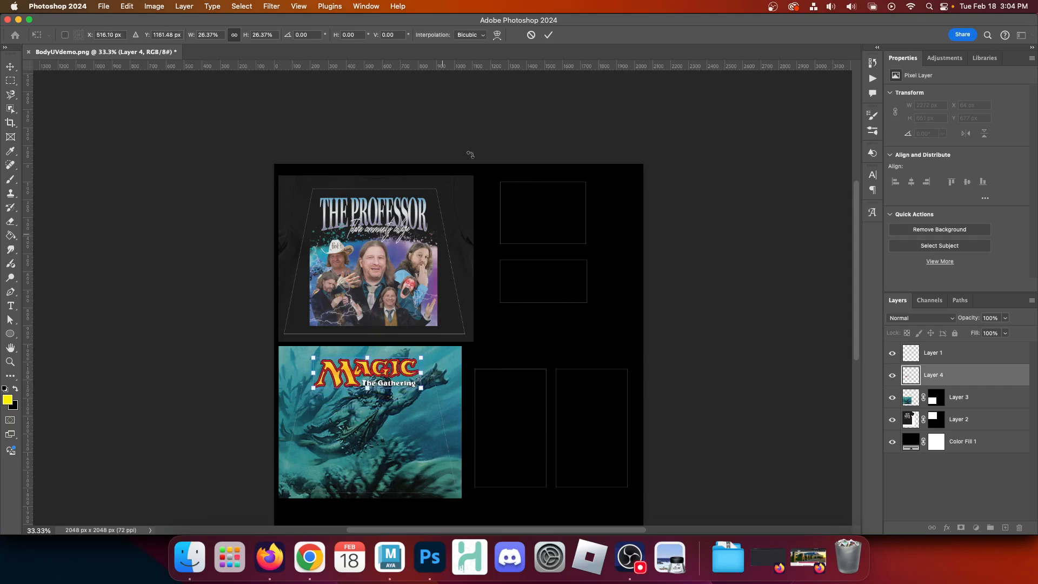
{"action": "left_click", "coordinate": [548, 35]}
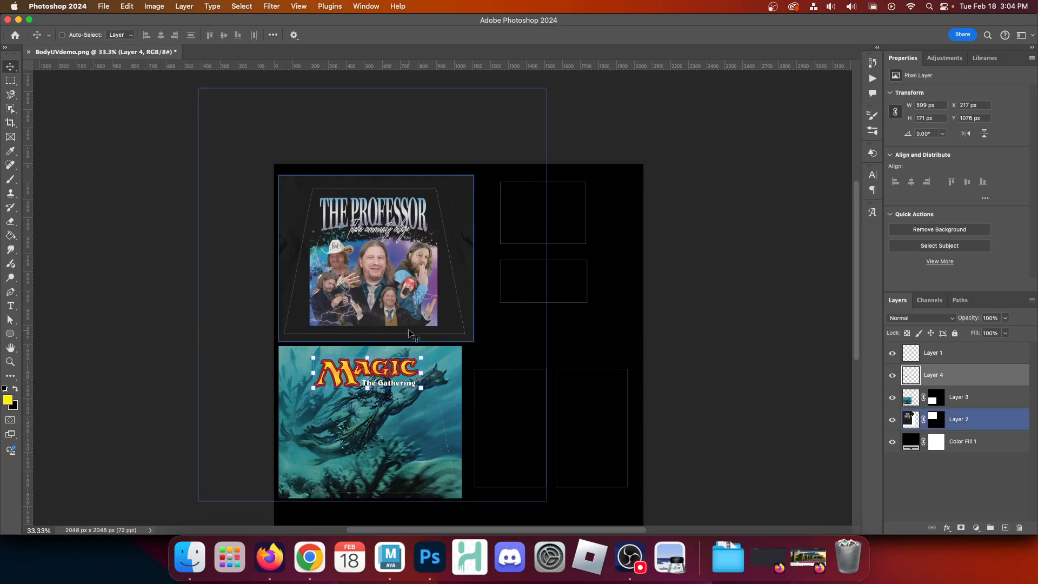
Nudge the Magic logo vertically over the merfolk image until its Y position is 1056 px.
{"action": "key", "text": "shift+Down"}
{"action": "key", "text": "shift+Down"}
{"action": "key", "text": "shift+Down"}
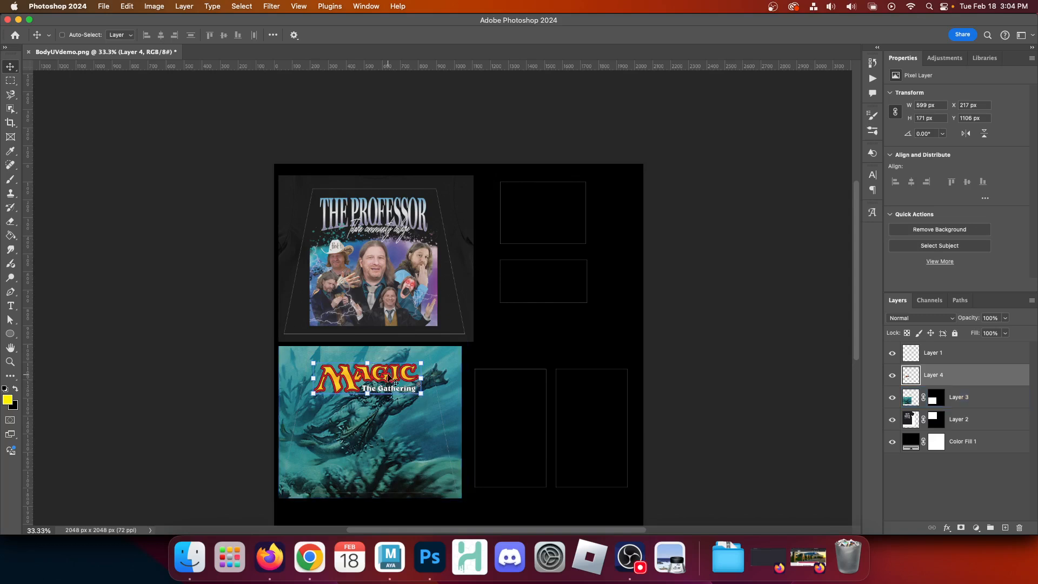
{"action": "key", "text": "shift+Up"}
{"action": "key", "text": "shift+Up"}
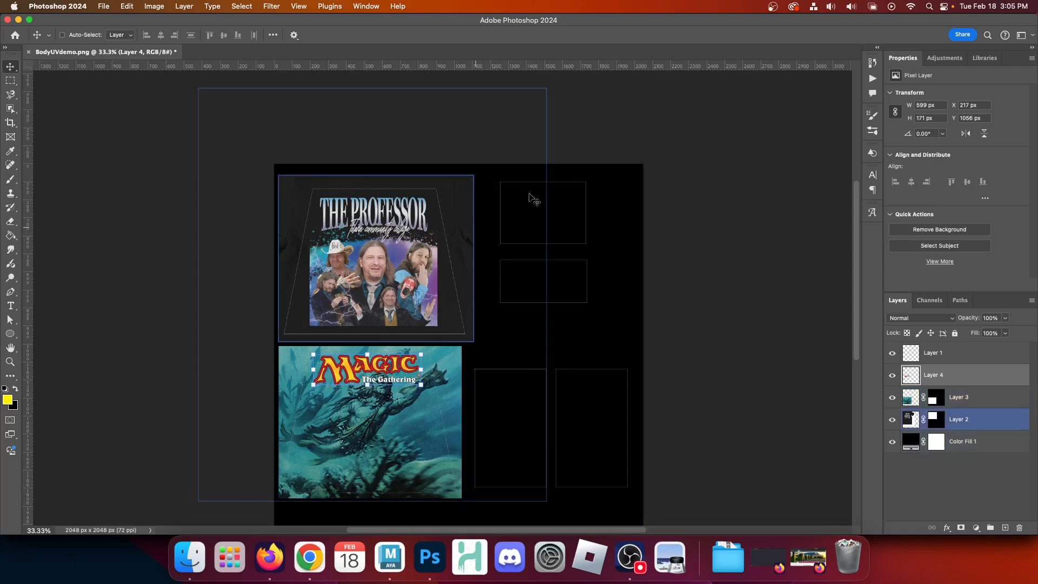
Change the background fill layer's color to the shirt's dark gray, 1c1c1c, sampled from the area above the Professor artwork.
{"action": "left_click", "coordinate": [923, 471]}
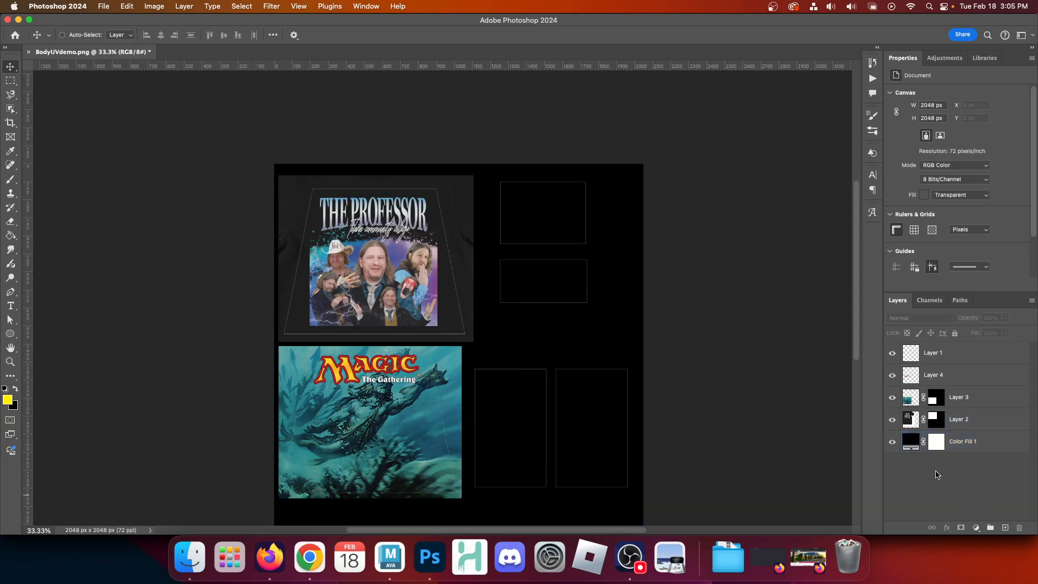
{"action": "left_click", "coordinate": [910, 444]}
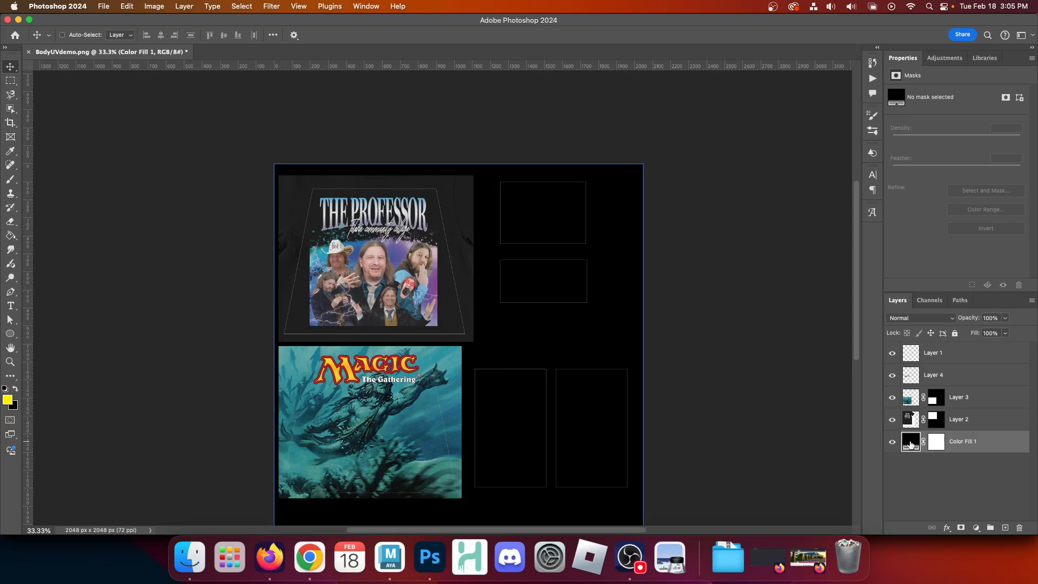
{"action": "double_click", "coordinate": [911, 444]}
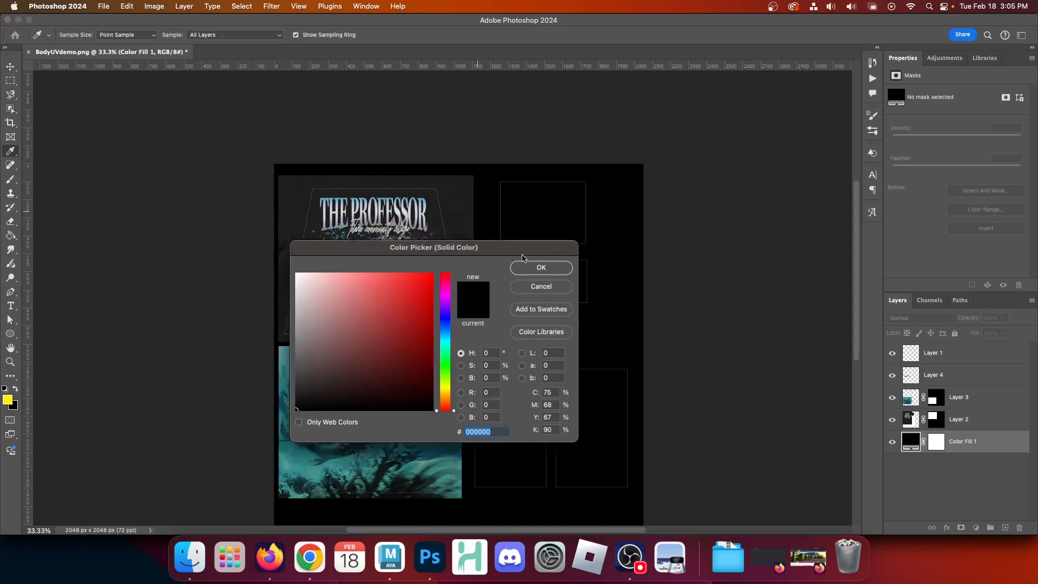
{"action": "left_click_drag", "start_coordinate": [522, 257], "coordinate": [767, 265]}
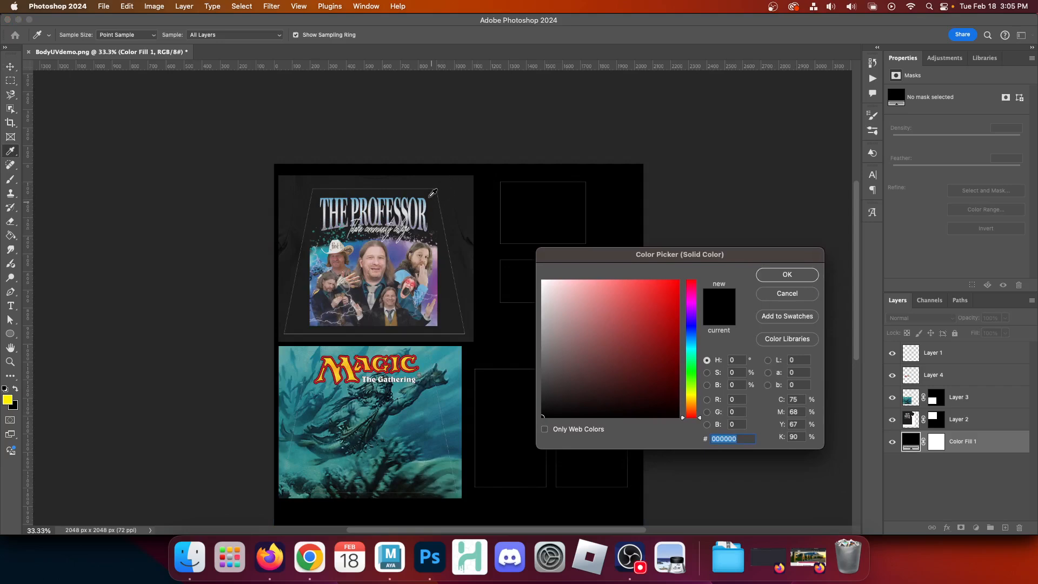
{"action": "left_click", "coordinate": [404, 178]}
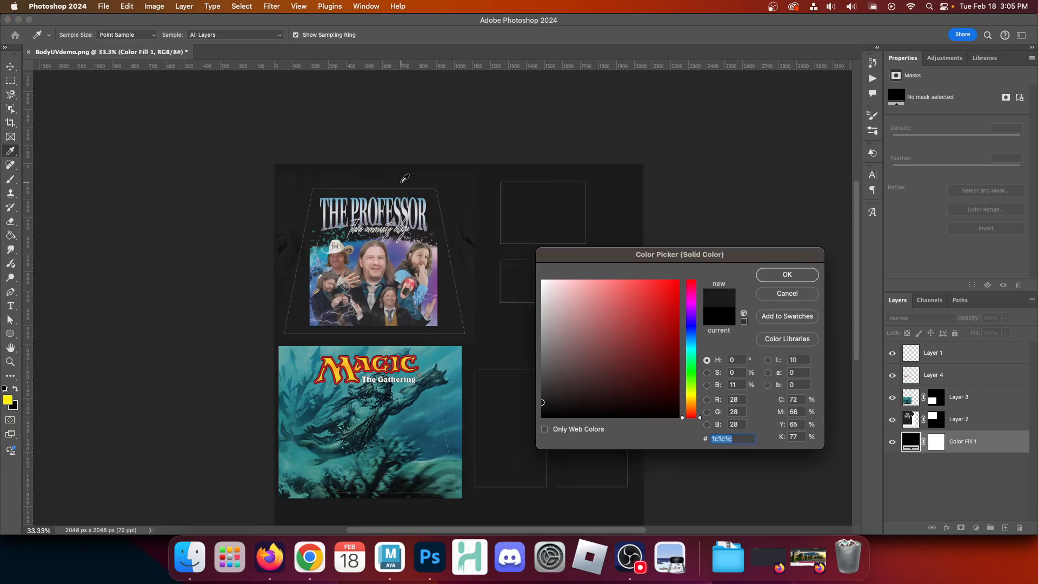
{"action": "left_click", "coordinate": [763, 276]}
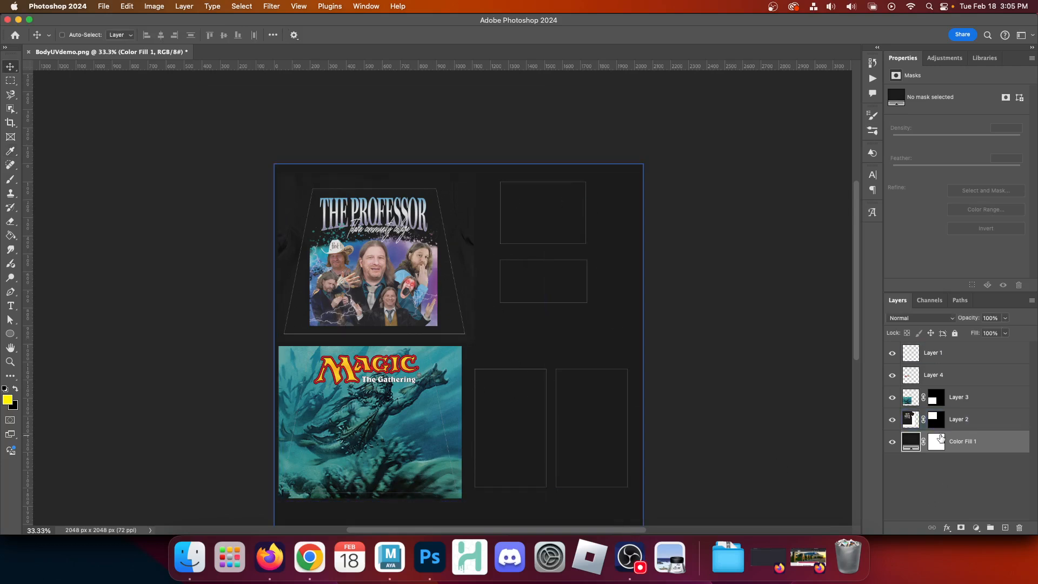
Hide the UV layout layer and save the body texture as BodyUVdemo.psd in the project's images folder.
{"action": "left_click", "coordinate": [892, 353]}
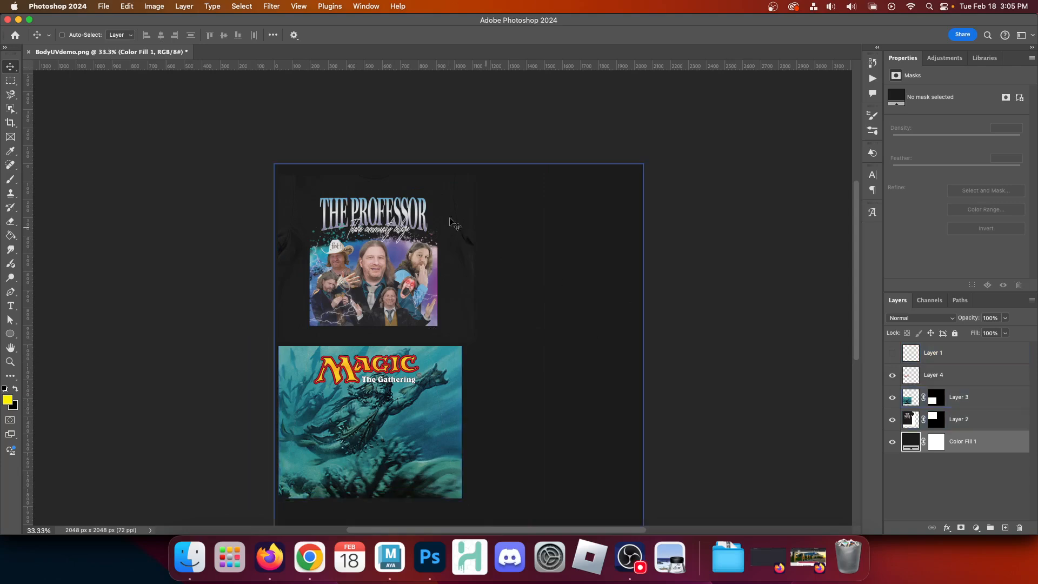
{"action": "left_click", "coordinate": [104, 6]}
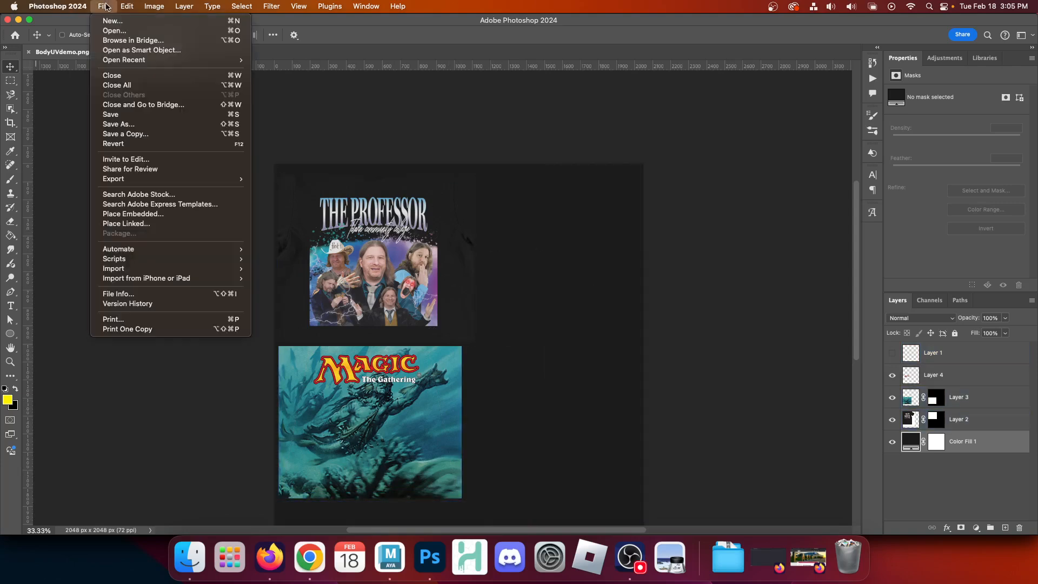
{"action": "left_click", "coordinate": [129, 115]}
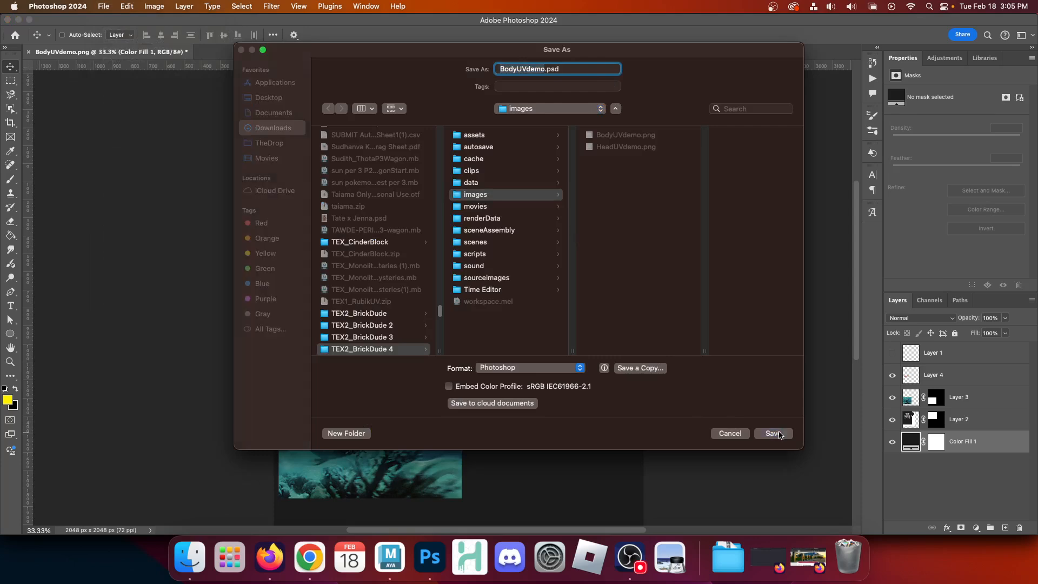
{"action": "left_click", "coordinate": [779, 434]}
{"action": "left_click", "coordinate": [651, 245]}
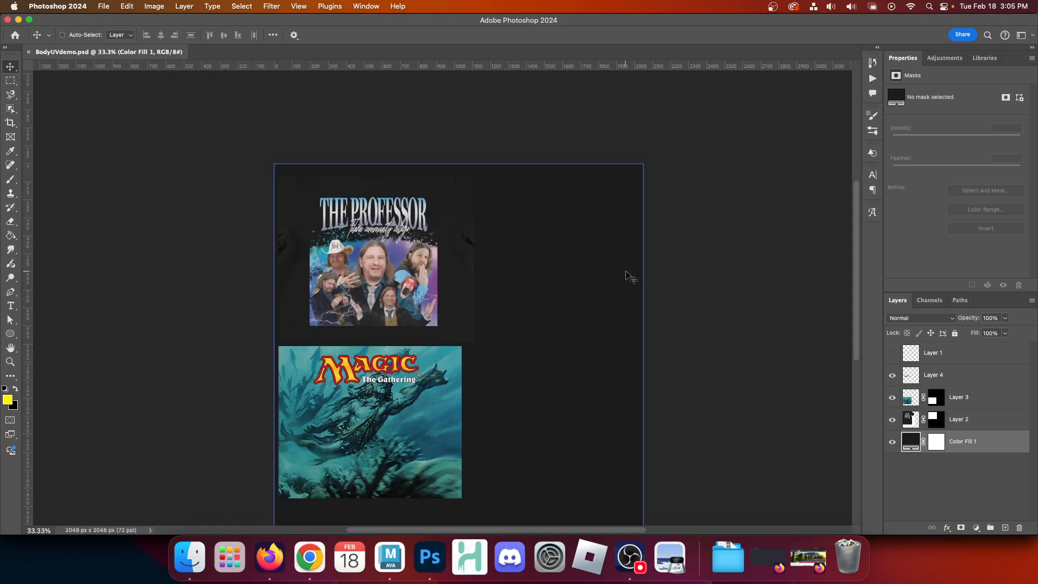
Set up a JPEG copy of the body texture, with the sourceimages folder of TEX2_BrickDude 4 as its destination.
{"action": "left_click", "coordinate": [103, 7]}
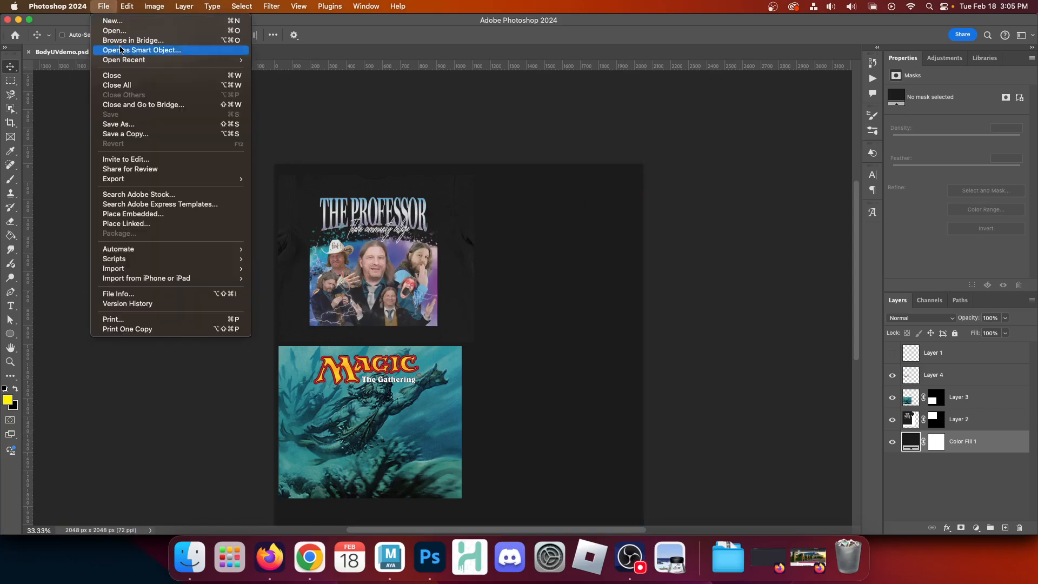
{"action": "left_click", "coordinate": [148, 136]}
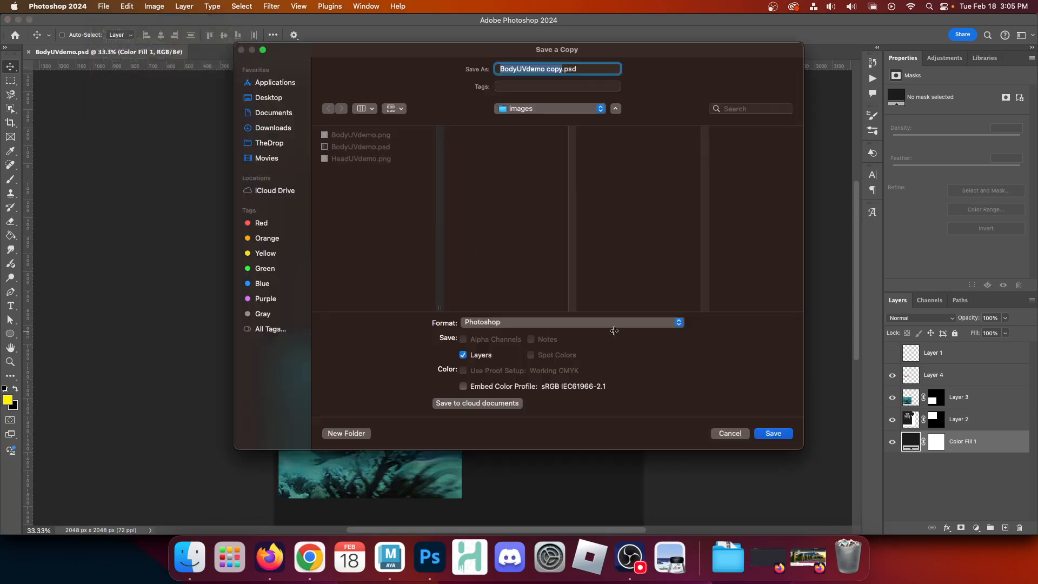
{"action": "left_click", "coordinate": [615, 323]}
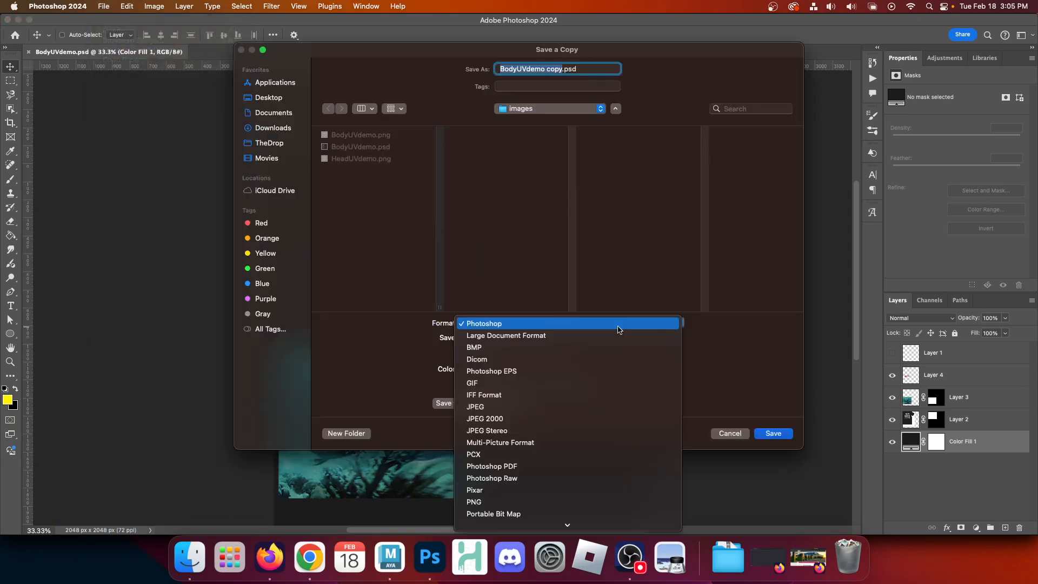
{"action": "left_click", "coordinate": [502, 409]}
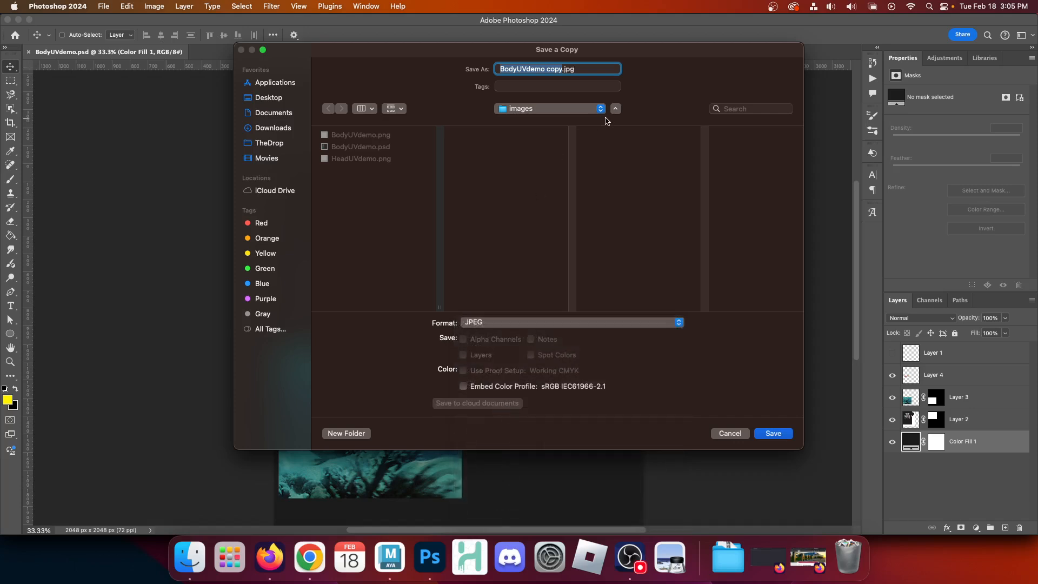
{"action": "left_click", "coordinate": [574, 109]}
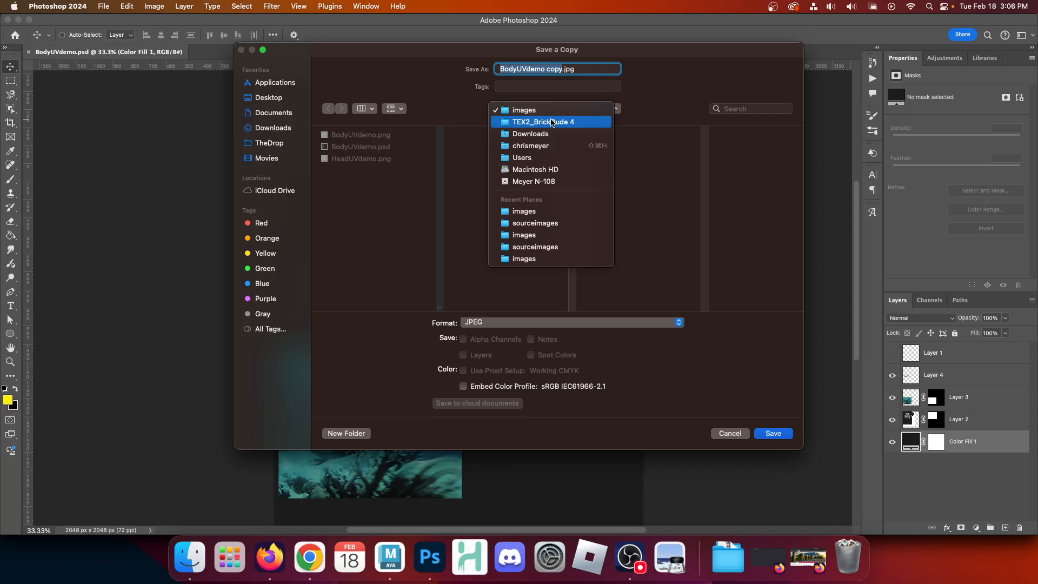
{"action": "left_click", "coordinate": [557, 123]}
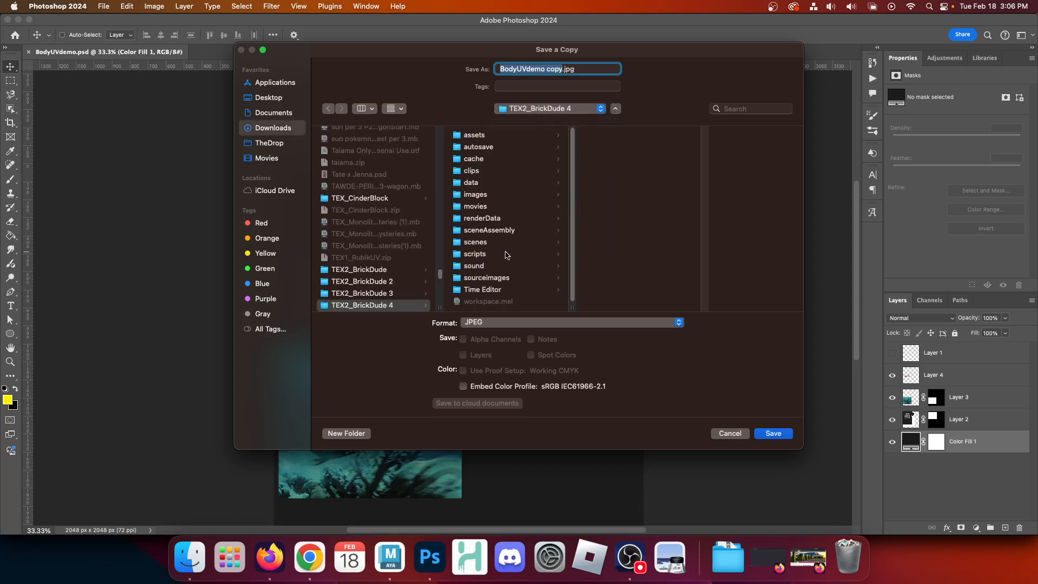
{"action": "left_click", "coordinate": [499, 280]}
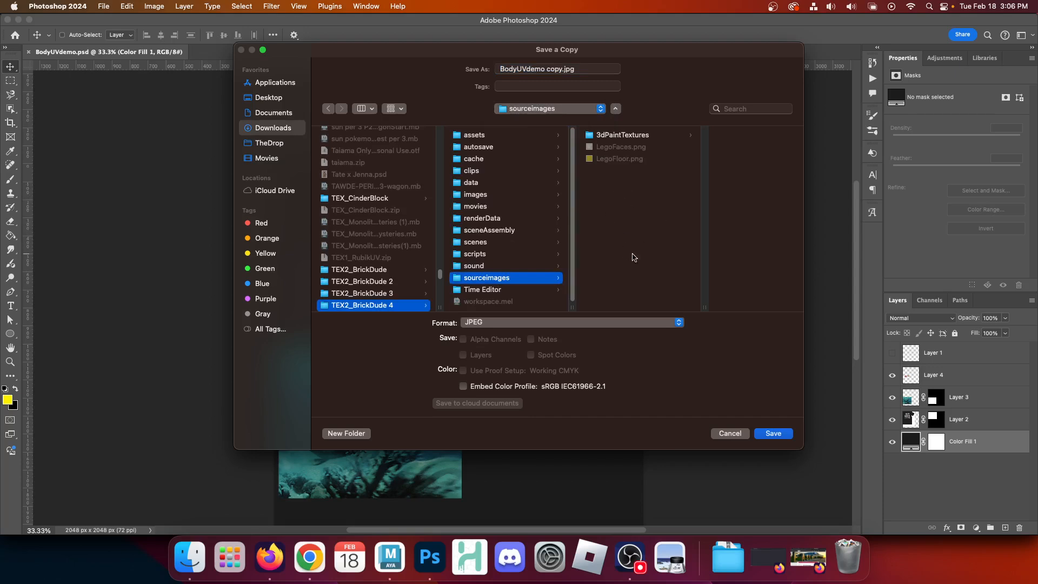
Name the JPEG copy BodyUVdemo-D.jpg and save it with the offered JPEG options.
{"action": "left_click", "coordinate": [547, 70]}
{"action": "left_click_drag", "start_coordinate": [547, 69], "coordinate": [649, 75]}
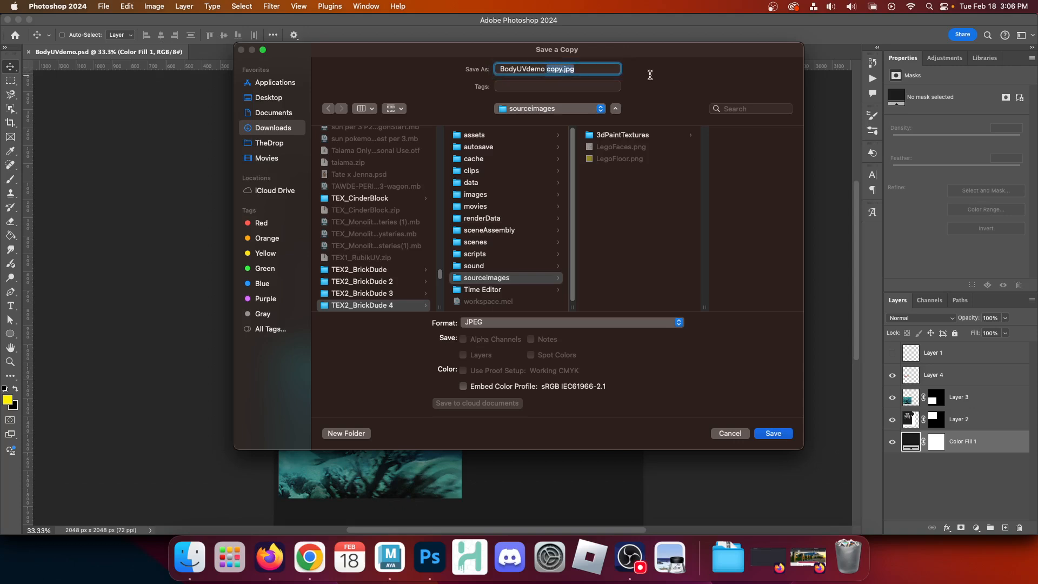
{"action": "key", "text": "Left"}
{"action": "key", "text": "BackSpace"}
{"action": "key", "text": "Return"}
{"action": "key", "text": "Return"}
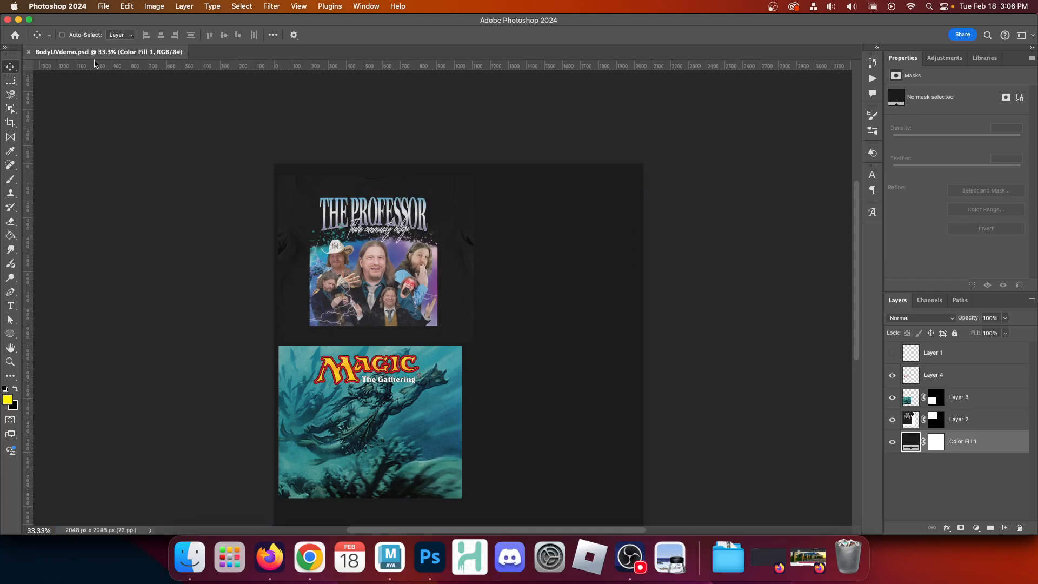
Close the body document and open HeadUVdemo.png from the project's images folder in Photoshop.
{"action": "left_click", "coordinate": [28, 52]}
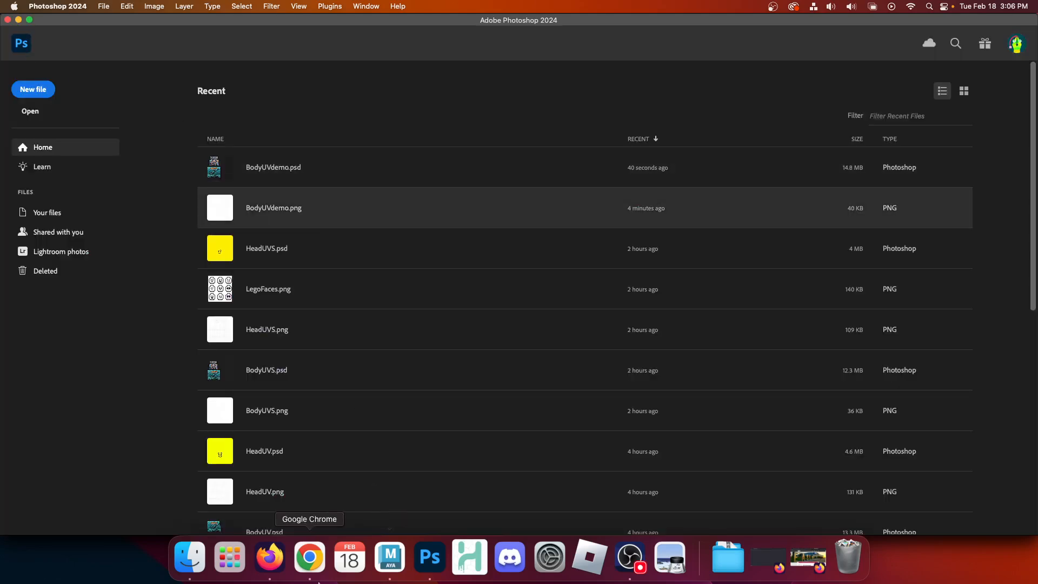
{"action": "left_click", "coordinate": [189, 557]}
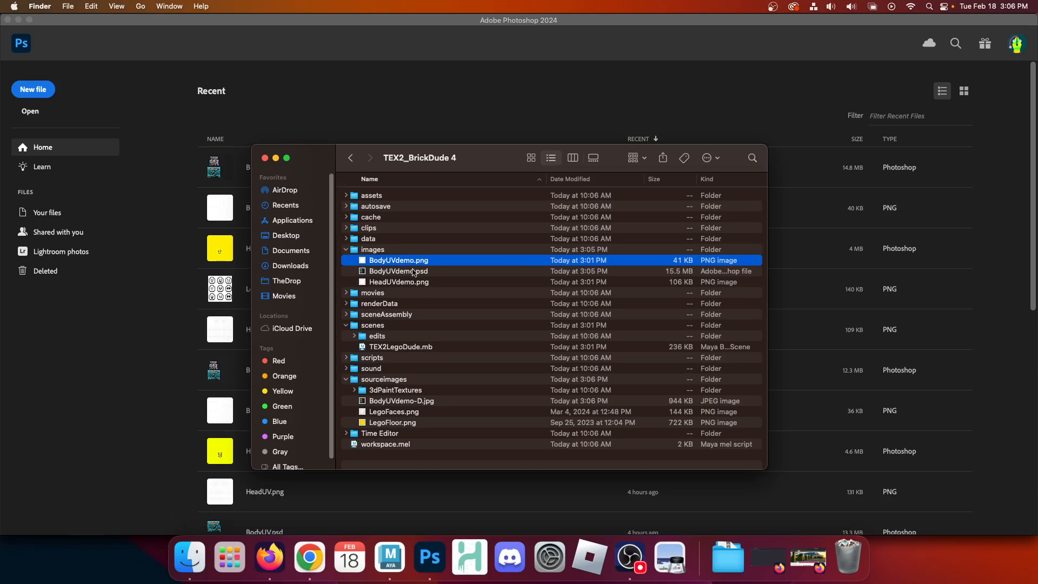
{"action": "left_click_drag", "start_coordinate": [407, 278], "coordinate": [435, 565]}
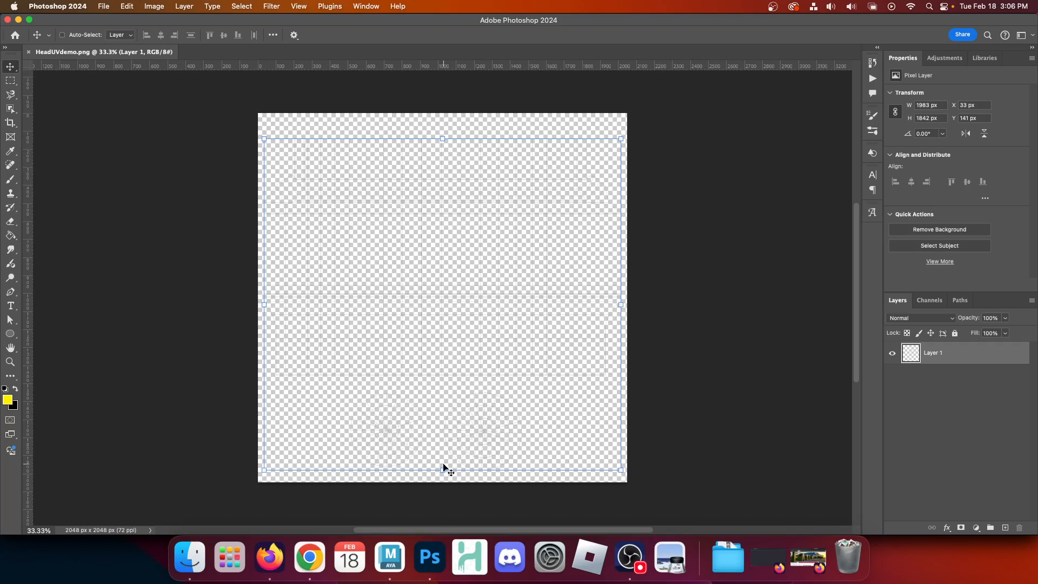
Add a yellow fff000 solid color fill layer and place it beneath the head's UV layout layer.
{"action": "left_click", "coordinate": [976, 528]}
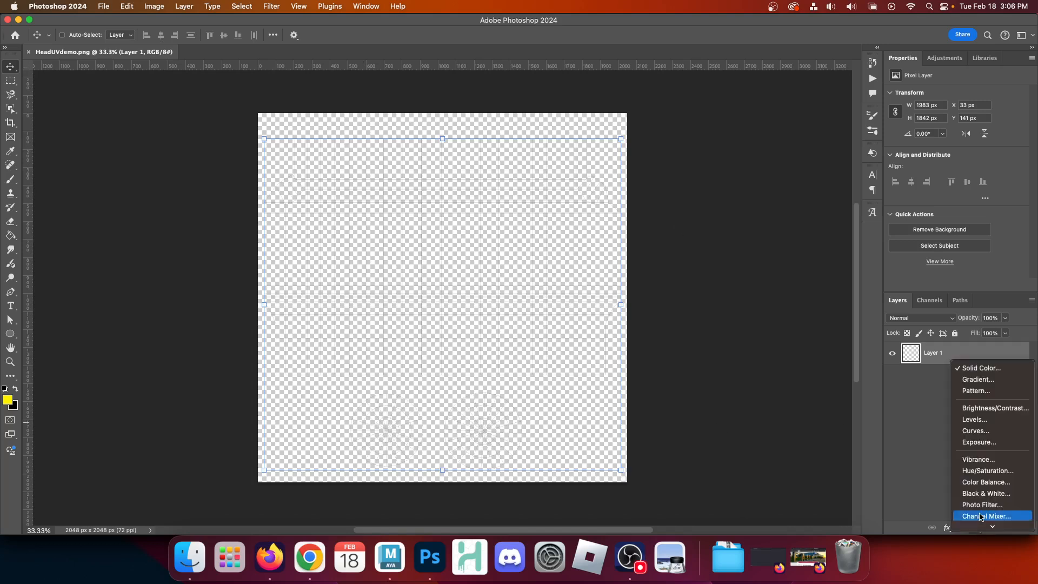
{"action": "left_click", "coordinate": [987, 370]}
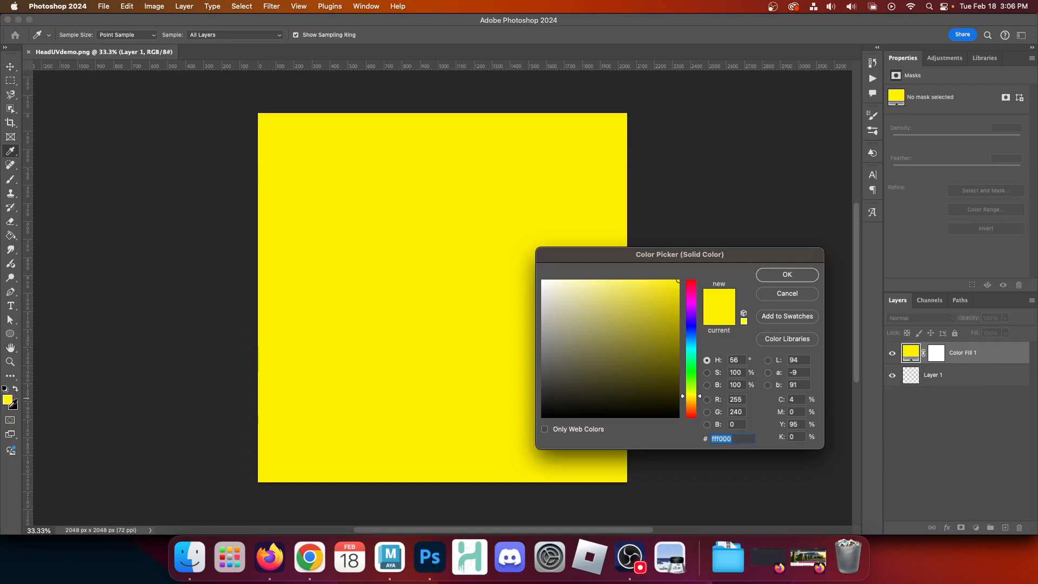
{"action": "left_click", "coordinate": [787, 275]}
{"action": "left_click_drag", "start_coordinate": [980, 354], "coordinate": [980, 390]}
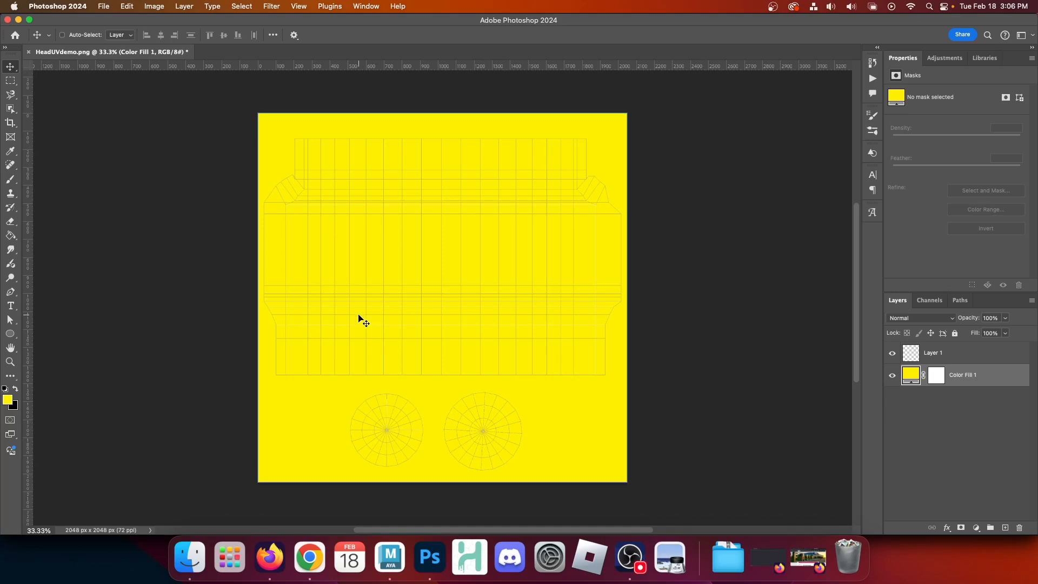
Preview LegoFaces.png from the sourceimages folder in Finder and place it into the head document in Photoshop.
{"action": "left_click", "coordinate": [189, 559]}
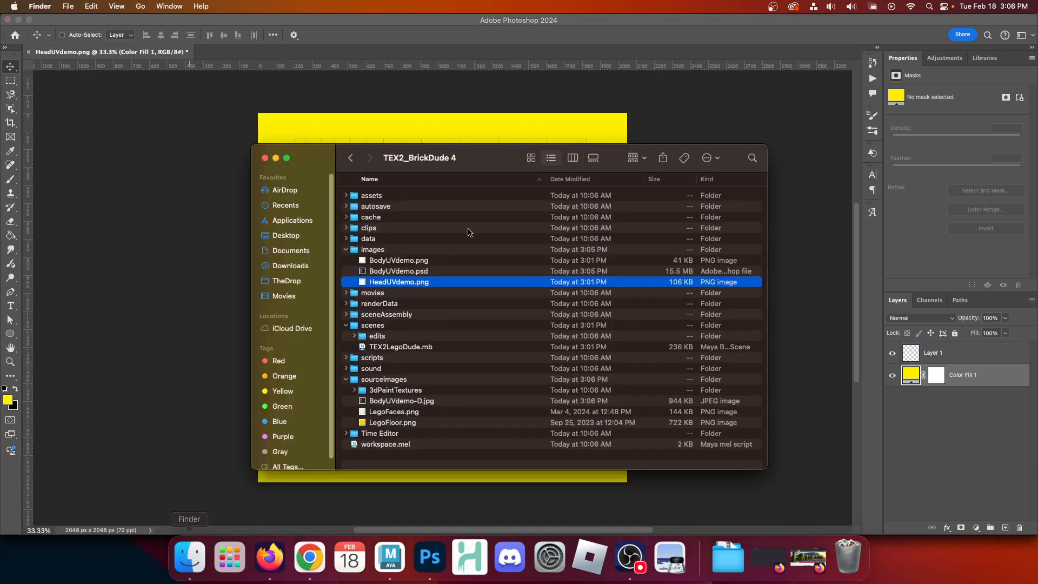
{"action": "left_click", "coordinate": [405, 413]}
{"action": "key", "text": "space"}
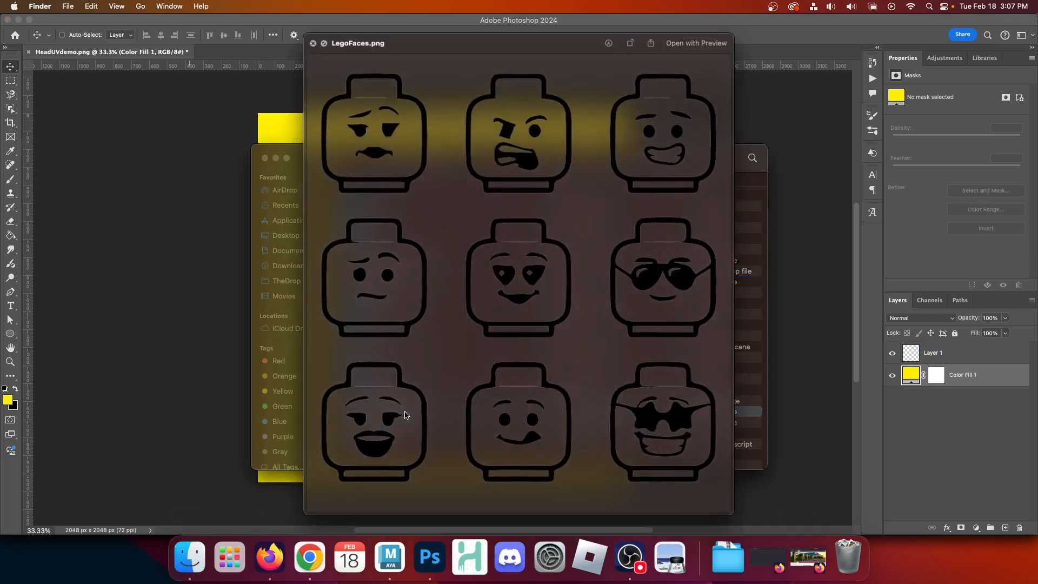
{"action": "key", "text": "space"}
{"action": "key", "text": "space"}
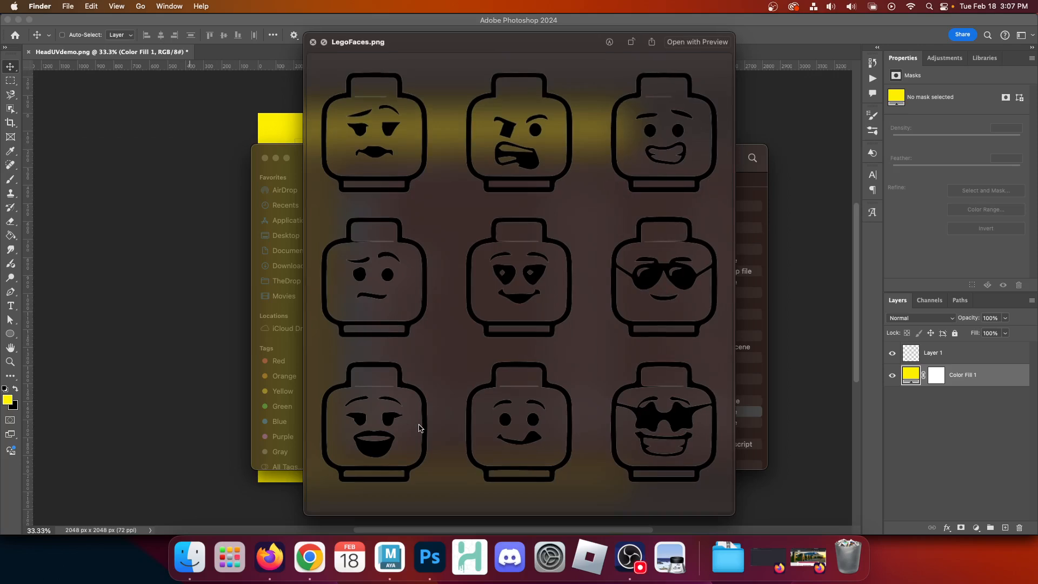
{"action": "key", "text": "space"}
{"action": "left_click_drag", "start_coordinate": [389, 414], "coordinate": [394, 102]}
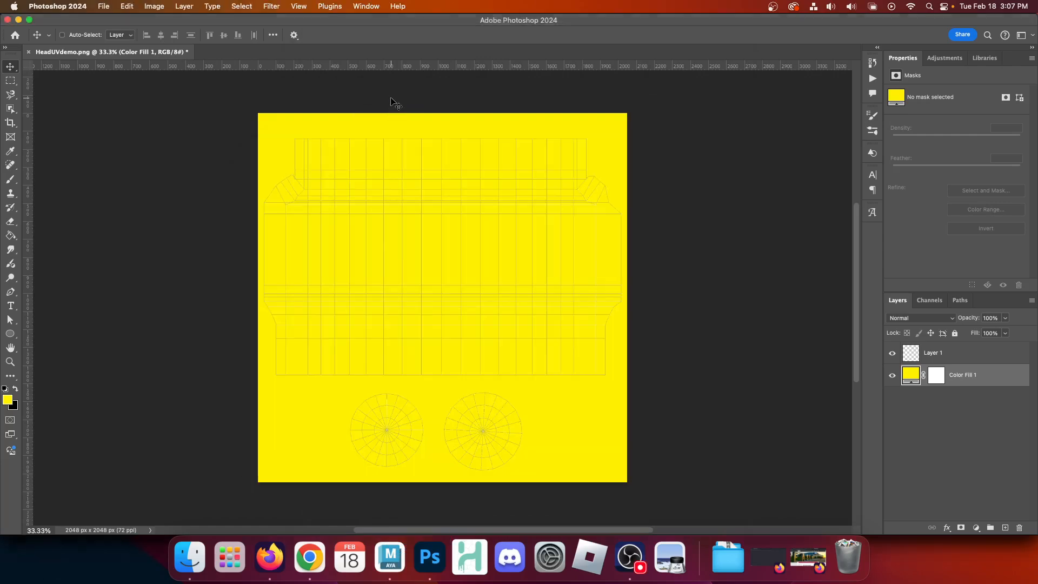
Scale the placed LegoFaces image to about 356% and position the angry face of its first row over the head shell's middle.
{"action": "left_click_drag", "start_coordinate": [442, 214], "coordinate": [473, 18]}
{"action": "left_click_drag", "start_coordinate": [475, 412], "coordinate": [489, 232]}
{"action": "left_click_drag", "start_coordinate": [507, 287], "coordinate": [526, 321]}
{"action": "left_click_drag", "start_coordinate": [360, 279], "coordinate": [436, 281]}
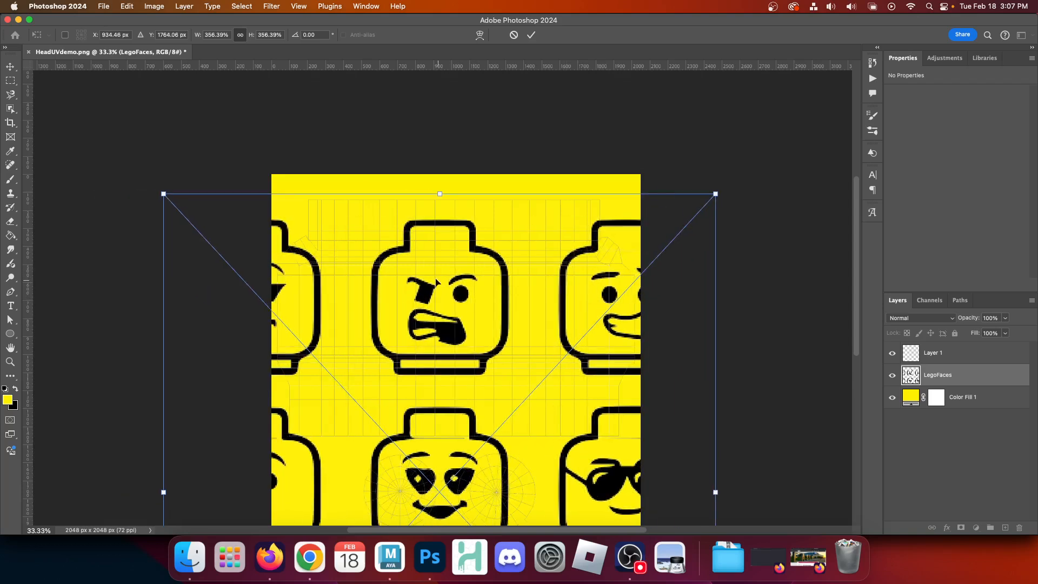
{"action": "left_click", "coordinate": [532, 35]}
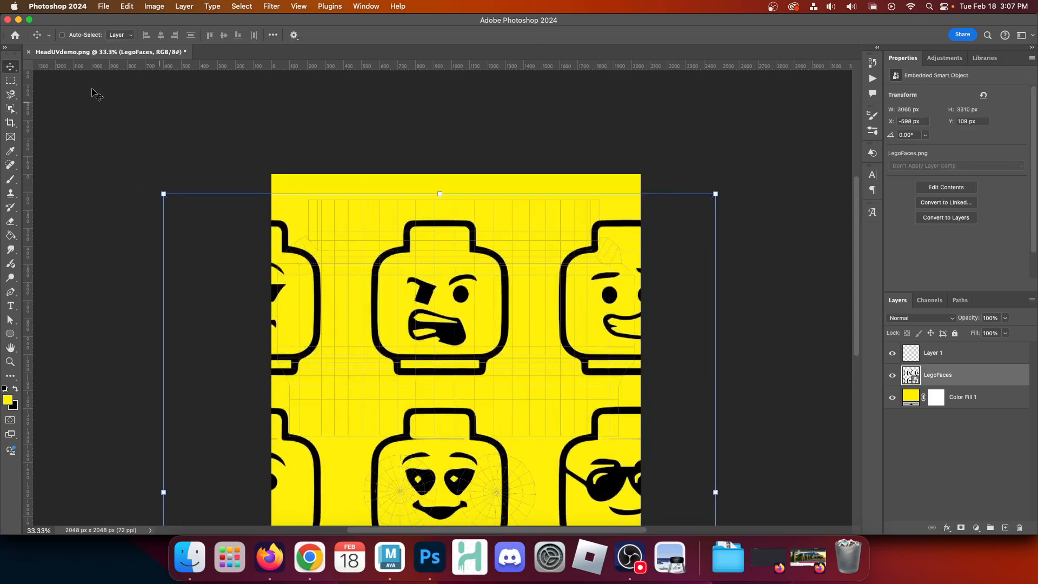
Mask the LegoFaces layer to a rectangle around the angry face's eyes and mouth, leaving out the head outline.
{"action": "left_click", "coordinate": [10, 80]}
{"action": "left_click_drag", "start_coordinate": [394, 267], "coordinate": [480, 349]}
{"action": "left_click", "coordinate": [960, 527]}
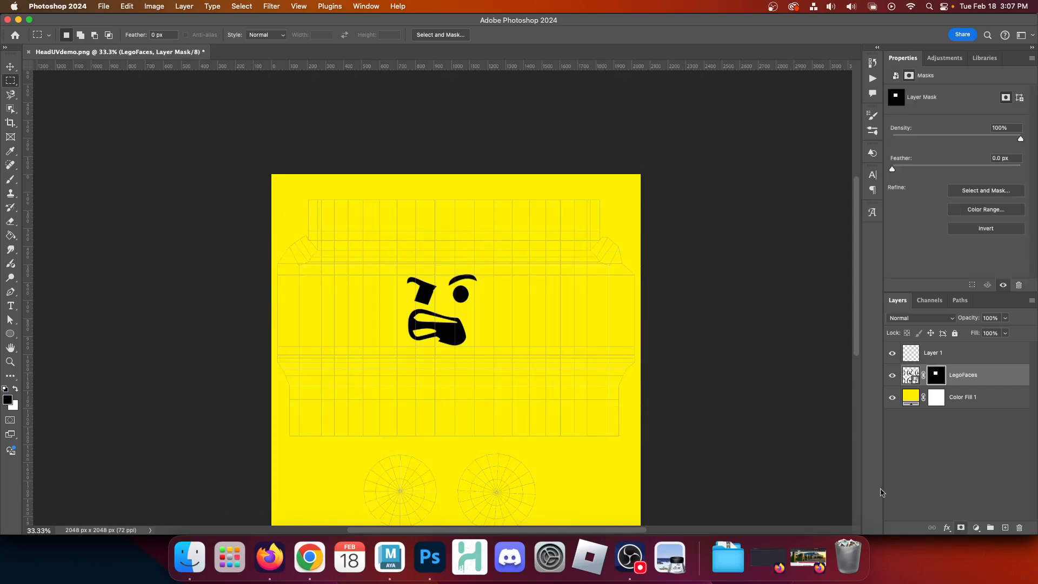
Shift the masked angry face slightly right and down to center it on the head's UV shell.
{"action": "key", "text": "v"}
{"action": "left_click_drag", "start_coordinate": [441, 306], "coordinate": [449, 313]}
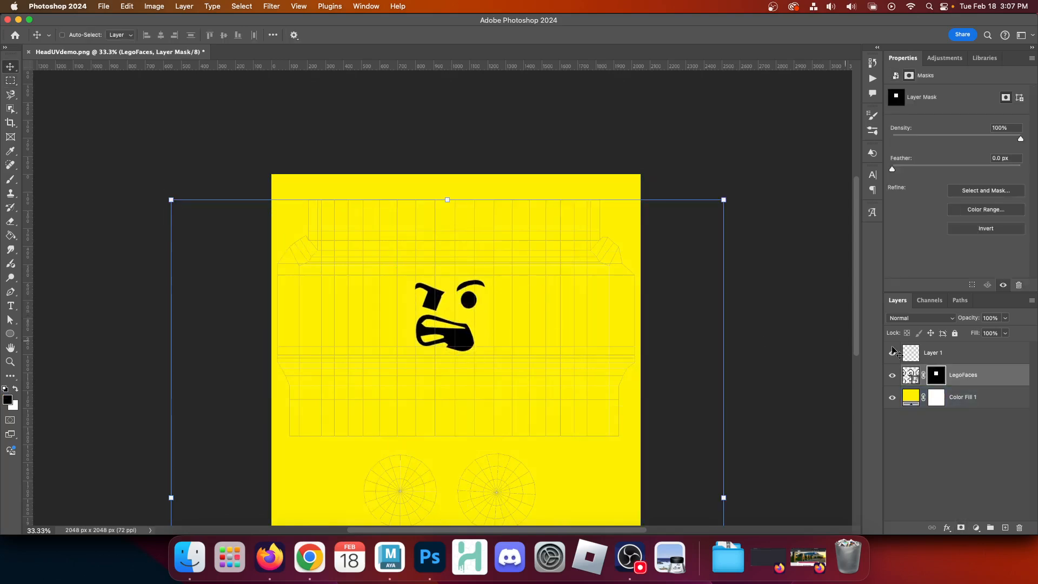
{"action": "key", "text": "z"}
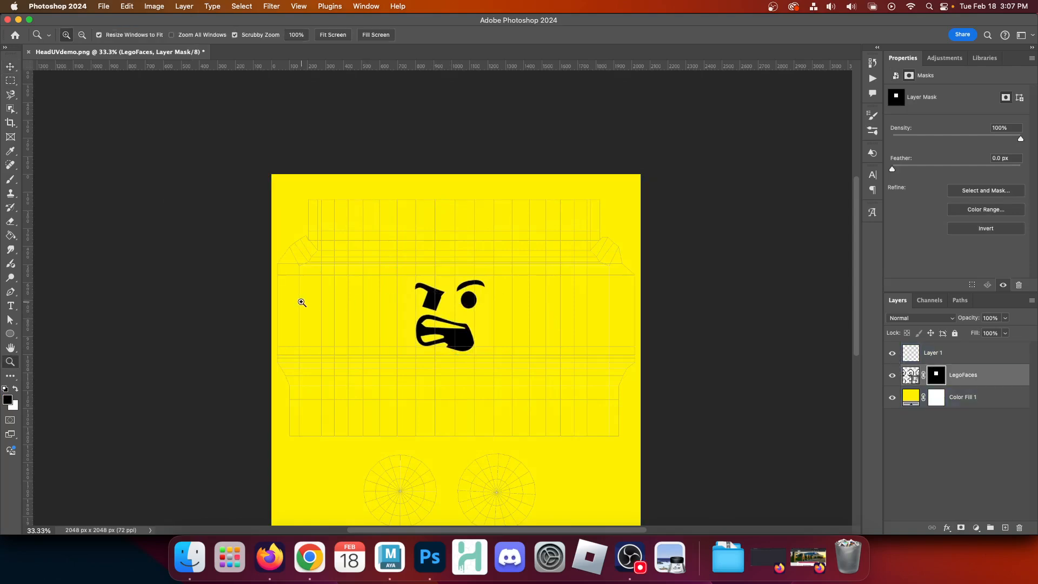
{"action": "left_click", "coordinate": [301, 301]}
{"action": "left_click", "coordinate": [301, 302]}
{"action": "scroll", "coordinate": [408, 310], "scroll_direction": "right", "scroll_amount": 5}
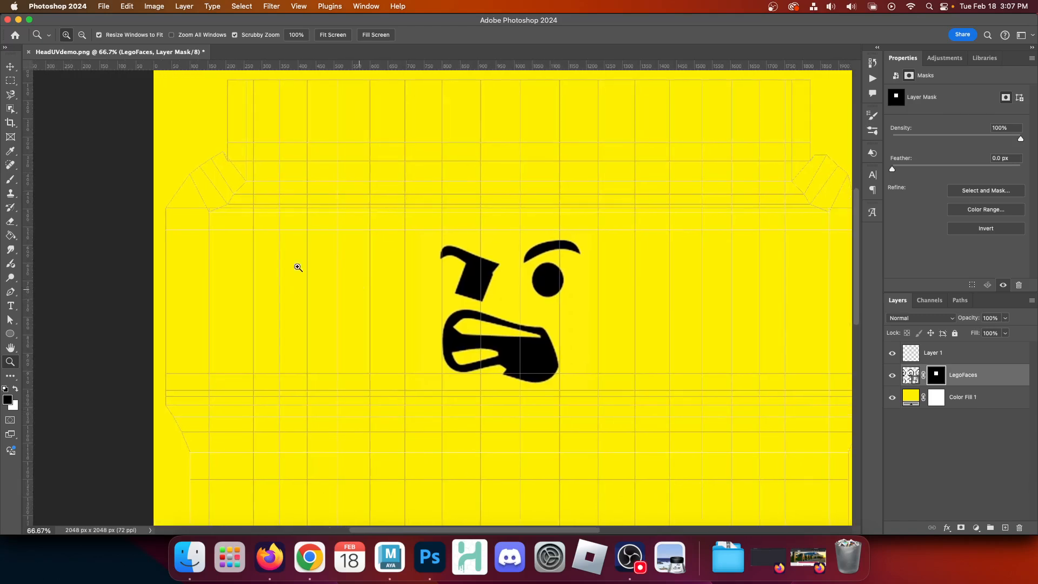
Switch to Maya to examine the head model's front up close, and return to the head texture in Photoshop.
{"action": "left_click", "coordinate": [11, 67]}
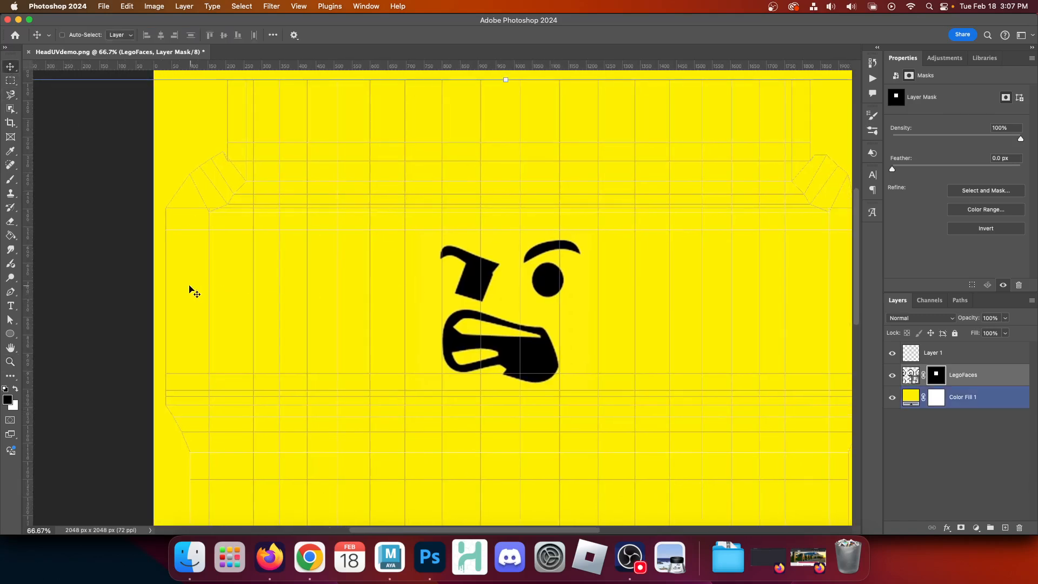
{"action": "left_click", "coordinate": [389, 557]}
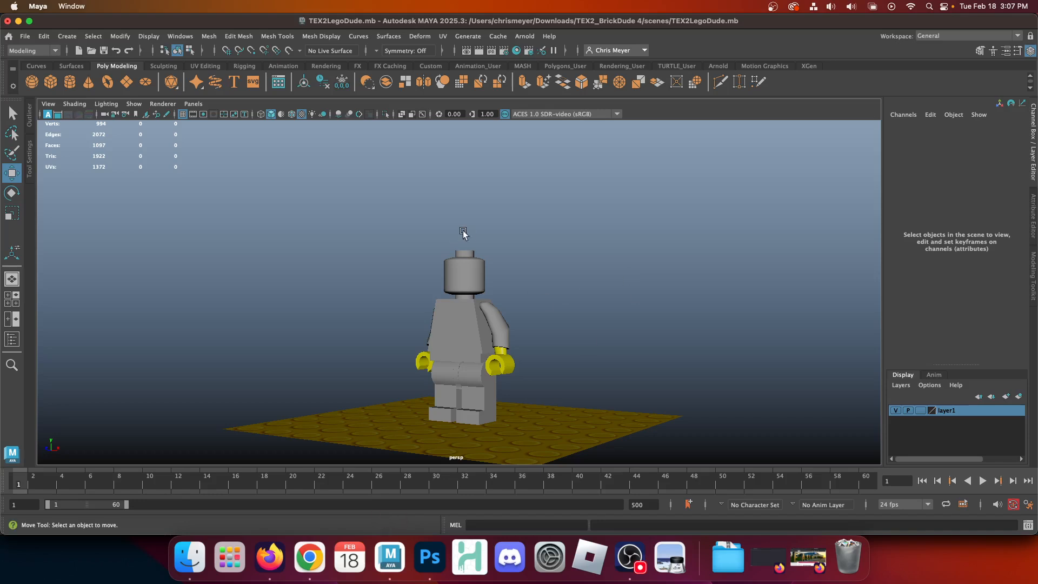
{"action": "left_click", "coordinate": [464, 267]}
{"action": "scroll", "coordinate": [440, 181], "scroll_direction": "up", "scroll_amount": 3}
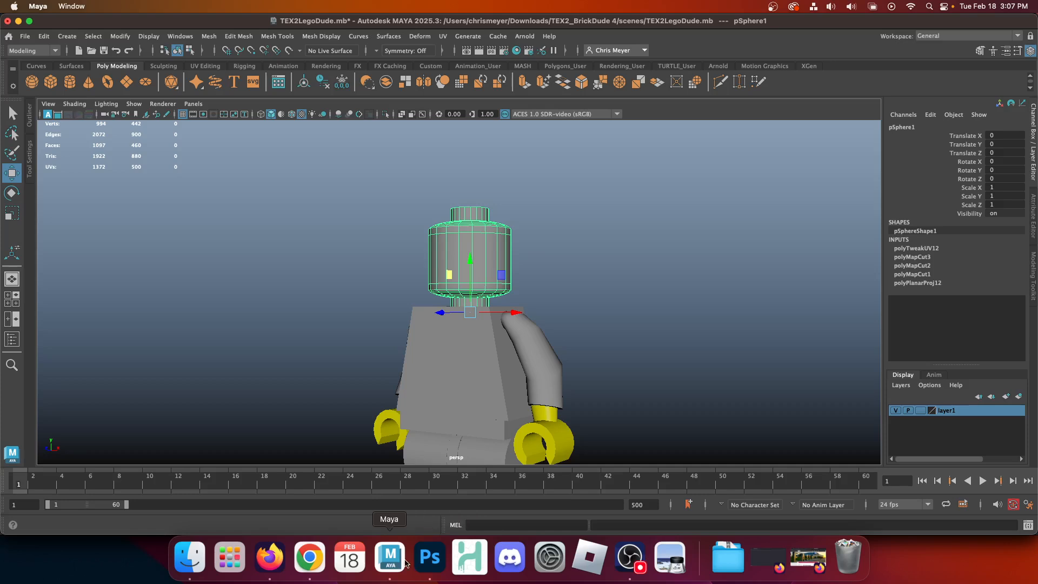
{"action": "left_click", "coordinate": [430, 567]}
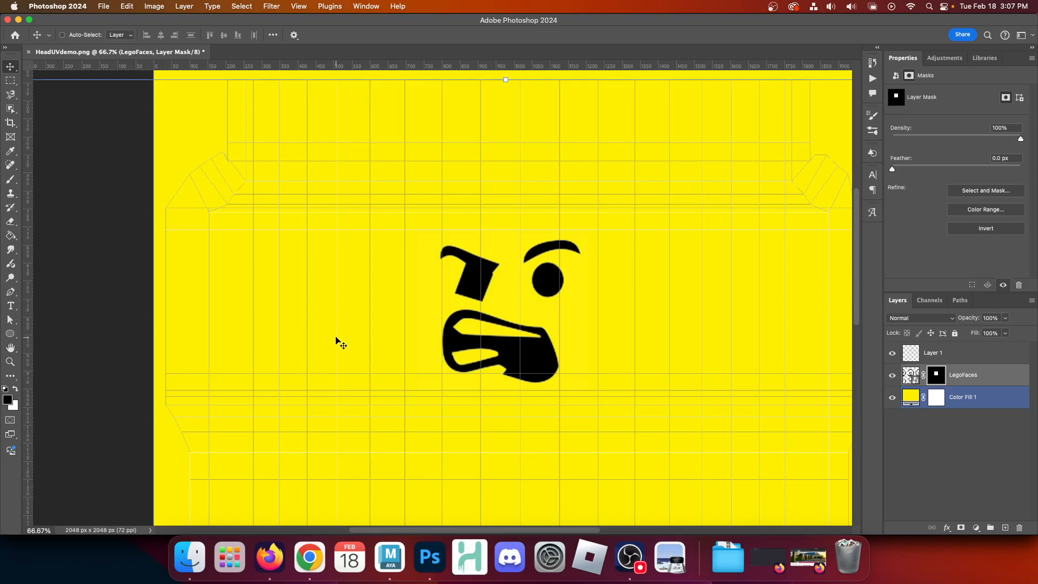
Move the masked LegoFaces layer slightly right and up, to about X -508 px and Y 116 px, centering the face on the UV shell.
{"action": "key", "text": "super+equal"}
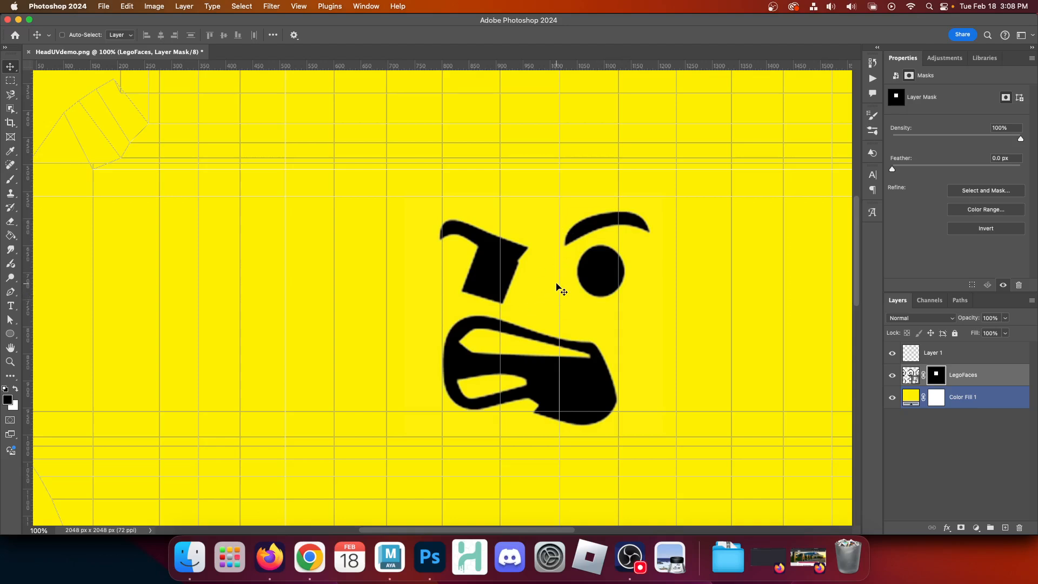
{"action": "left_click", "coordinate": [968, 374]}
{"action": "left_click_drag", "start_coordinate": [524, 332], "coordinate": [561, 322]}
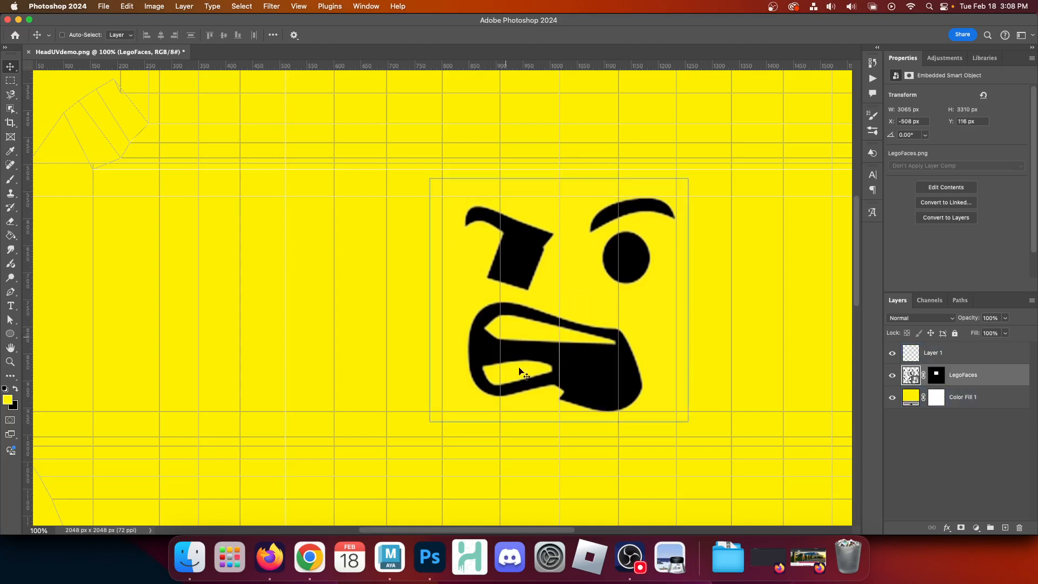
Hide the UV wireframe on Layer 1 so only the face and yellow fill remain.
{"action": "left_click", "coordinate": [930, 352]}
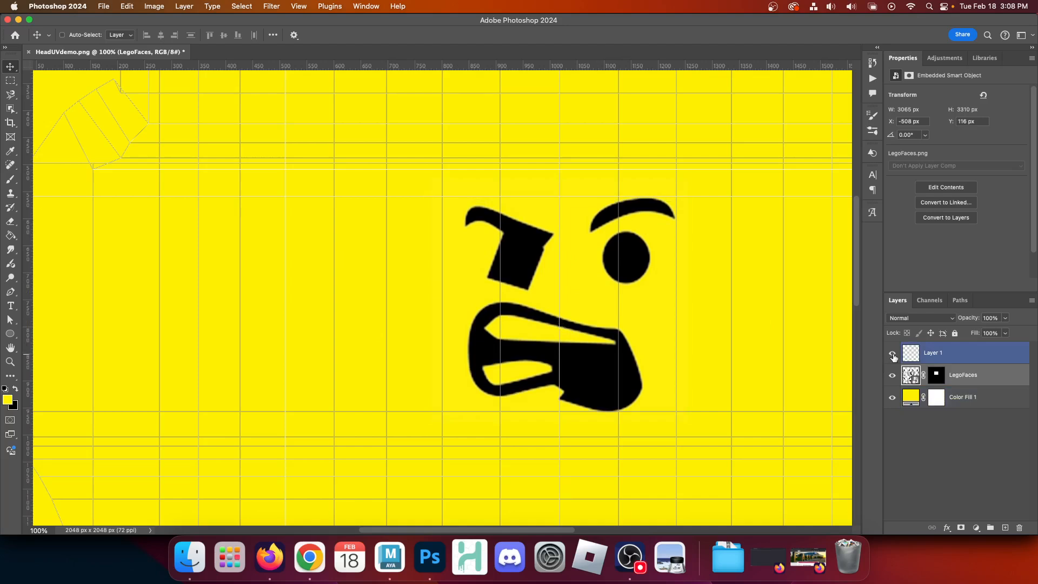
{"action": "left_click", "coordinate": [892, 355]}
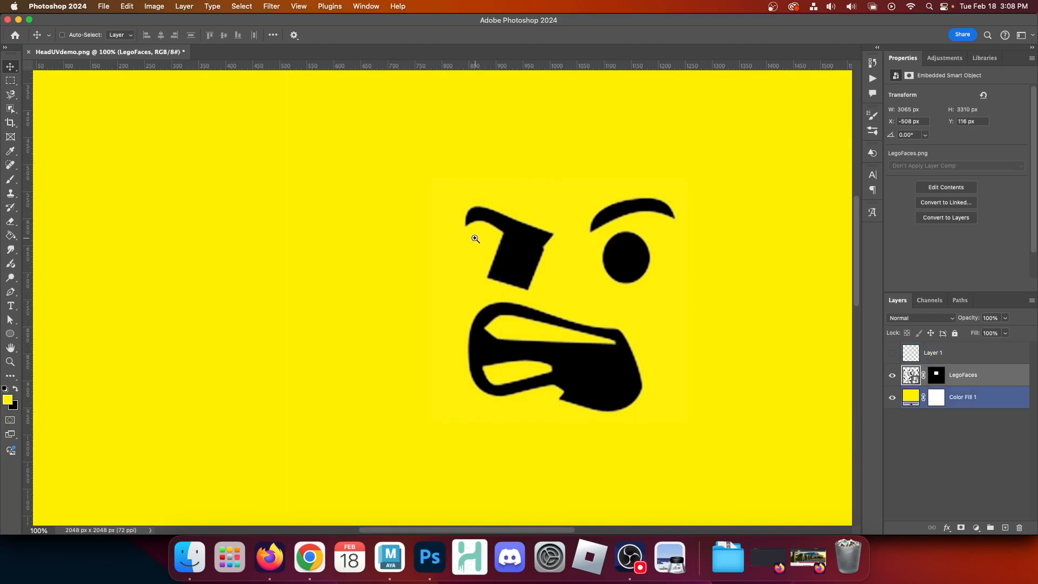
{"action": "left_click", "coordinate": [270, 261], "text": "alt"}
{"action": "left_click", "coordinate": [271, 261], "text": "alt"}
{"action": "left_click", "coordinate": [270, 261], "text": "alt"}
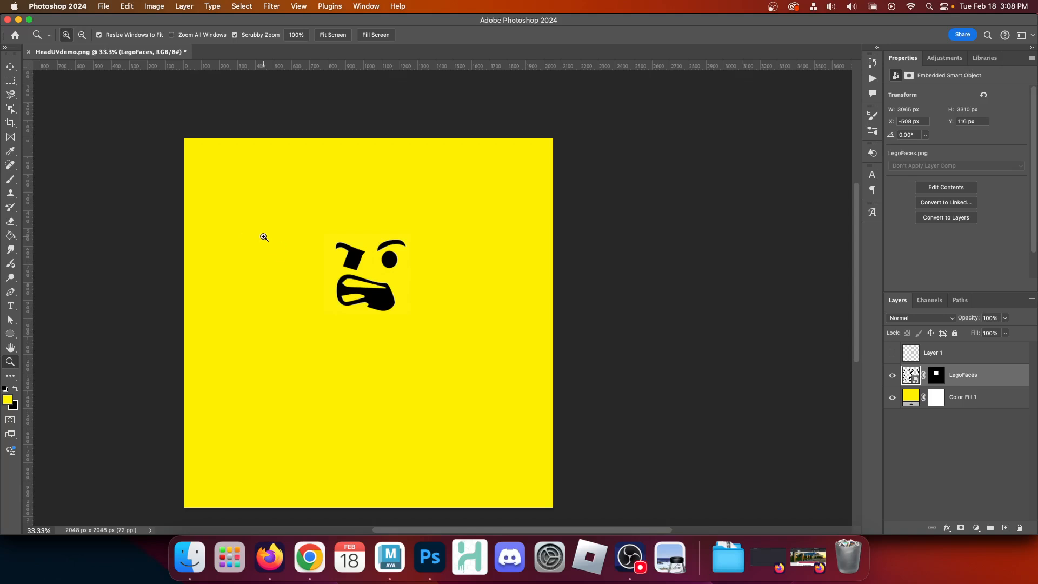
Save the head document as HeadUVdemo.psd in Photoshop format in the project's images folder.
{"action": "left_click", "coordinate": [103, 6]}
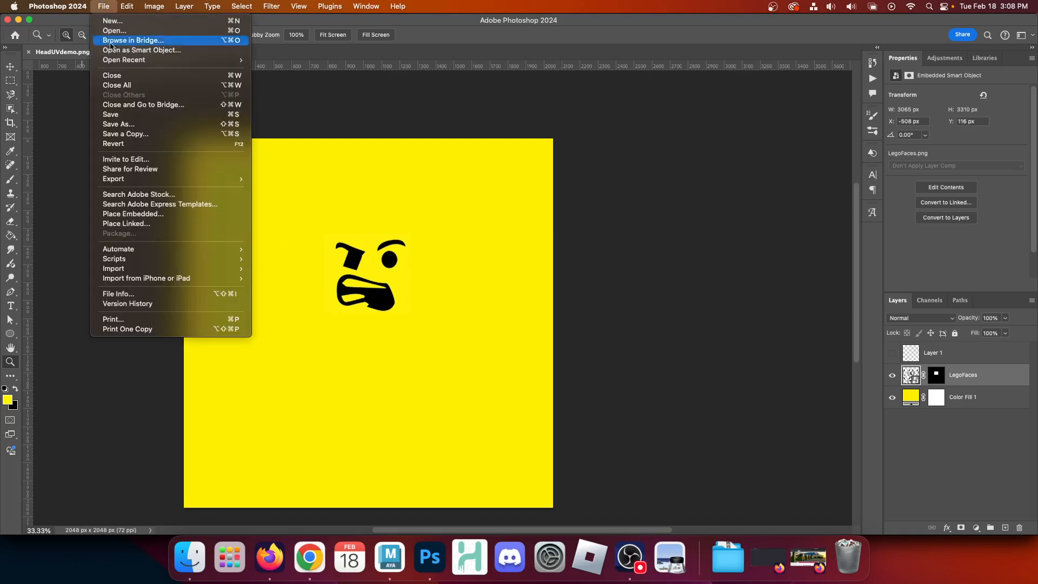
{"action": "left_click", "coordinate": [130, 114]}
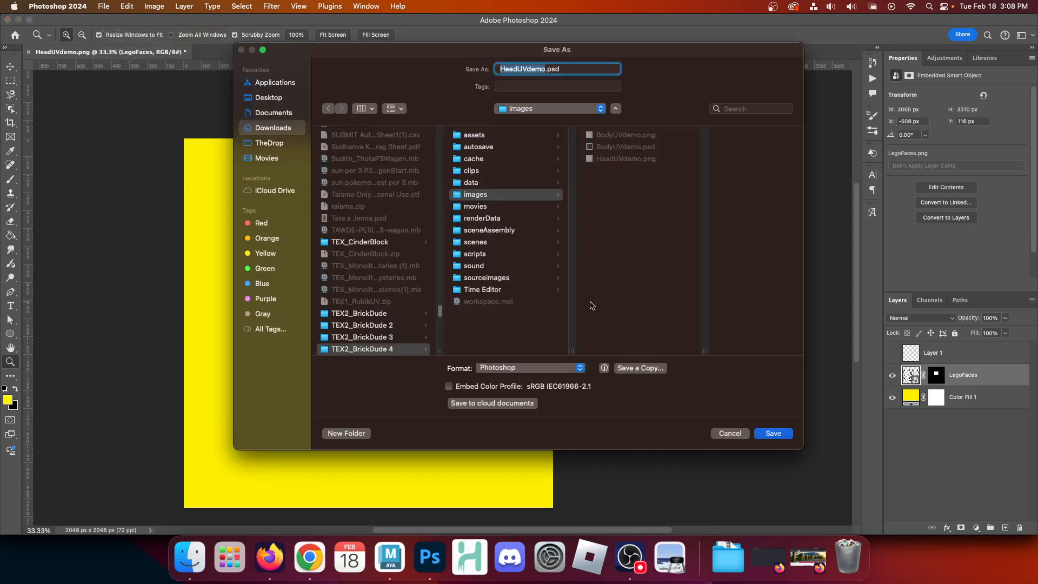
{"action": "left_click", "coordinate": [763, 434]}
{"action": "left_click", "coordinate": [651, 246]}
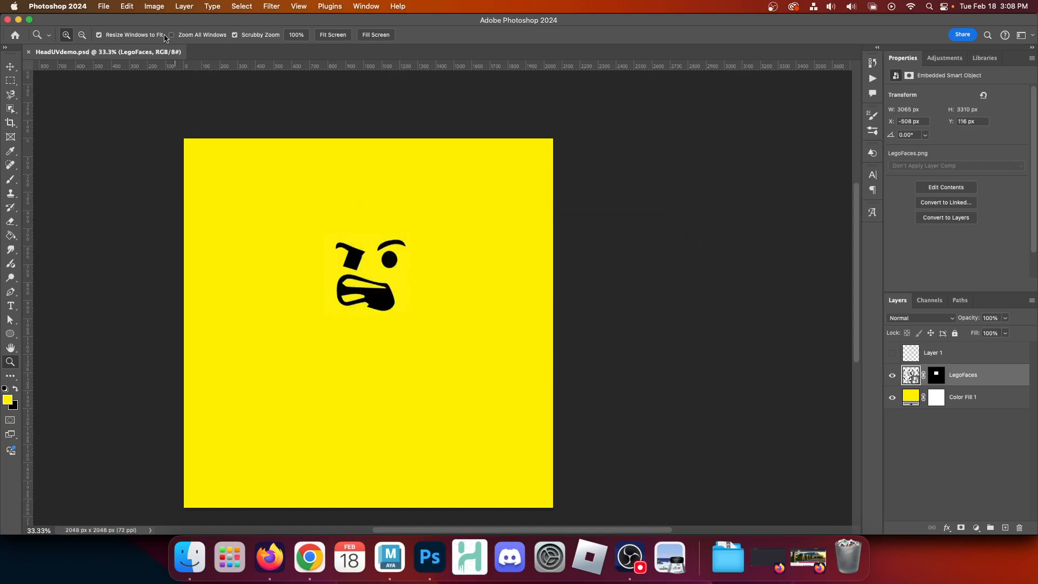
Set up a copy of the head texture in JPEG format with the TEX2_BrickDude 4 sourceimages folder as its destination.
{"action": "left_click", "coordinate": [102, 4]}
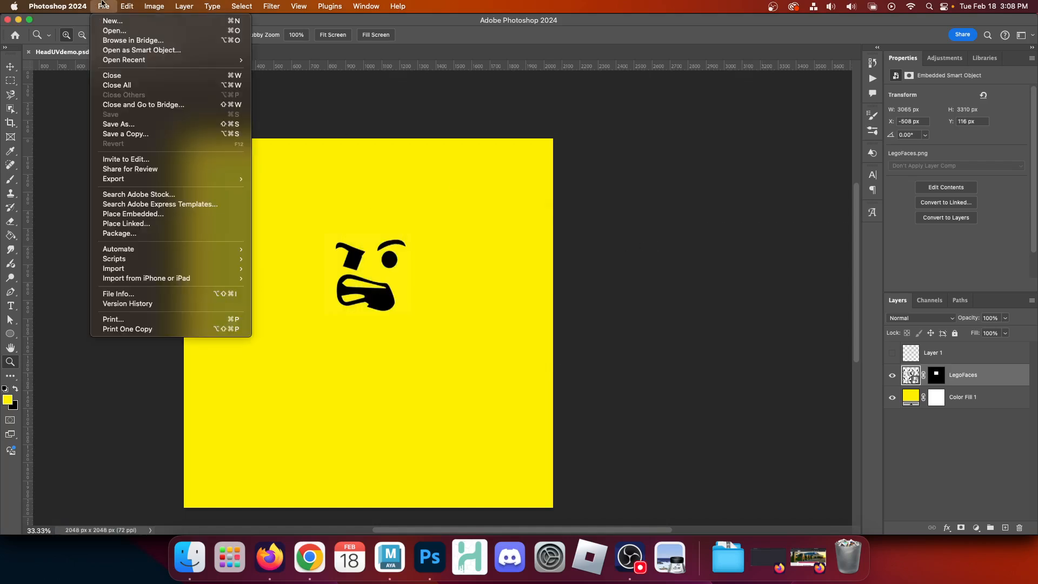
{"action": "left_click", "coordinate": [143, 133]}
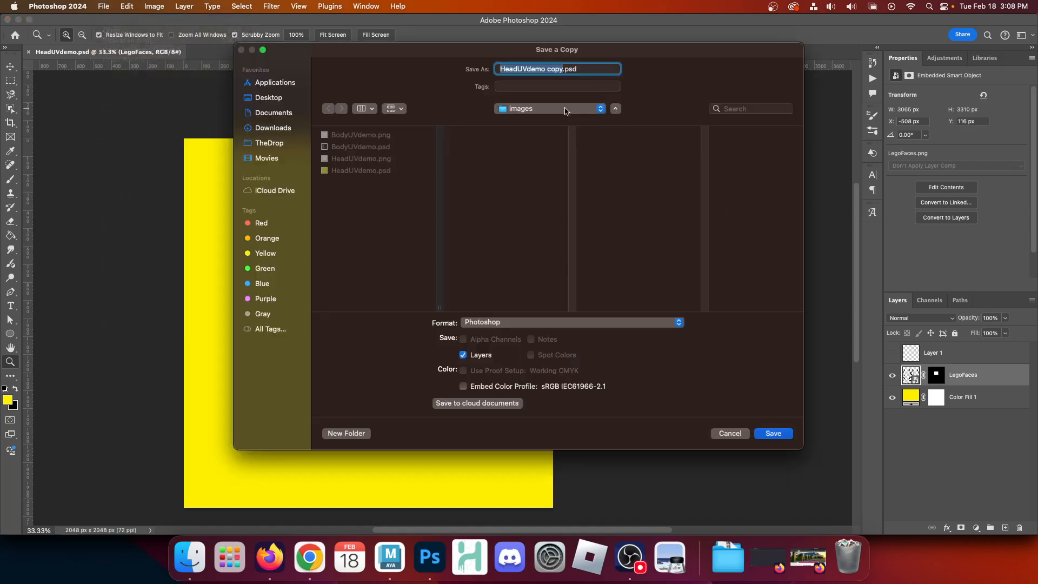
{"action": "left_click", "coordinate": [566, 111]}
{"action": "left_click", "coordinate": [562, 122]}
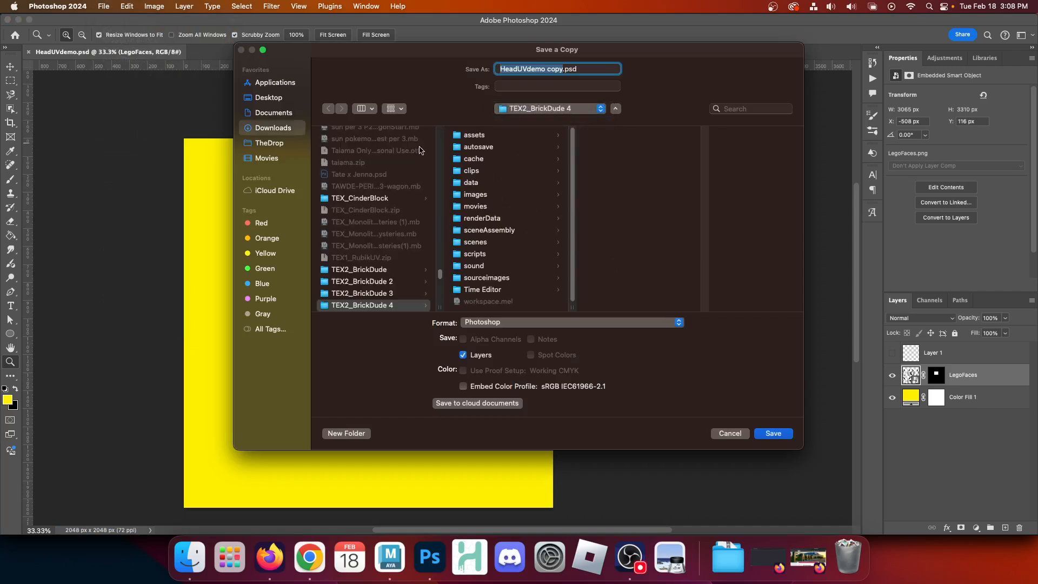
{"action": "left_click", "coordinate": [495, 278]}
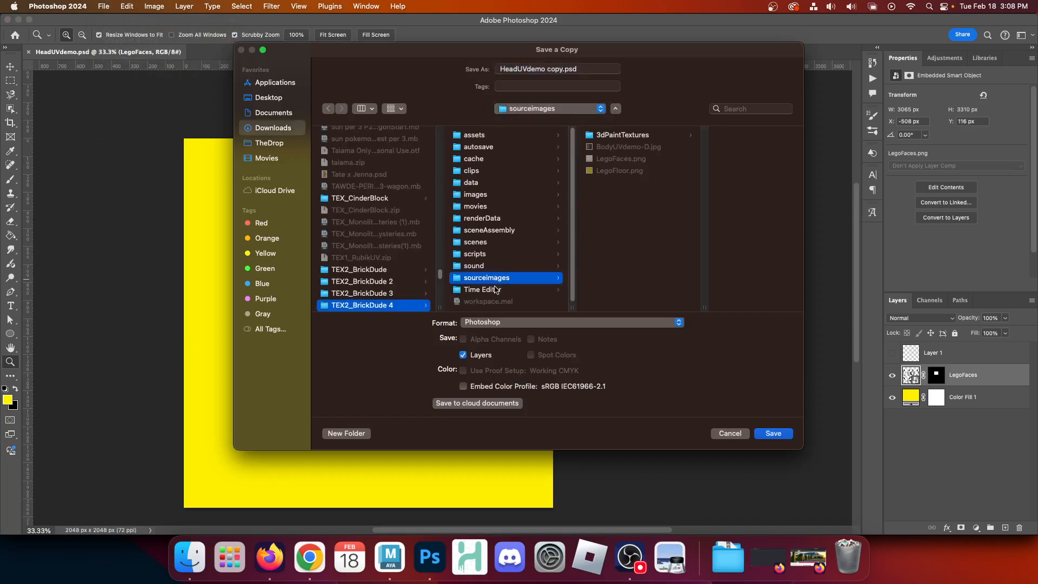
{"action": "left_click", "coordinate": [520, 323]}
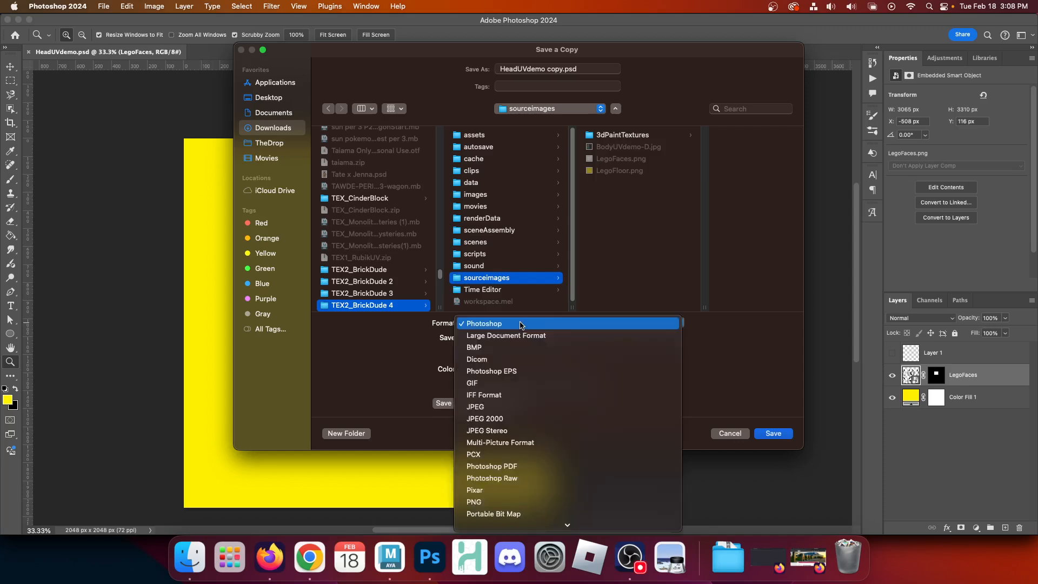
{"action": "left_click", "coordinate": [517, 408]}
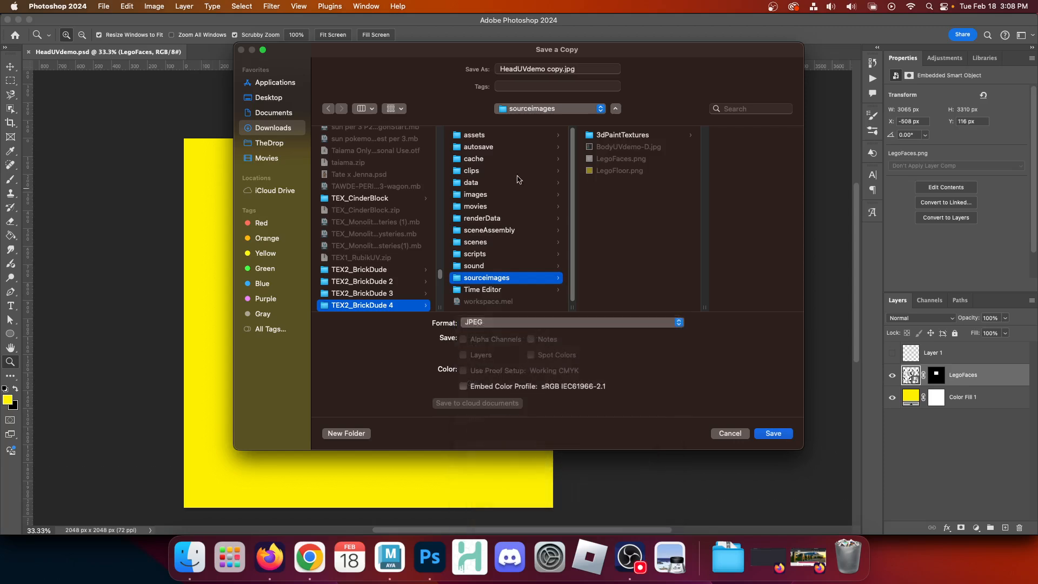
Name the copy HeadUVdemo-D.jpg and save it with the default JPEG options.
{"action": "left_click", "coordinate": [544, 68]}
{"action": "key", "text": "Delete"}
{"action": "key", "text": "Delete"}
{"action": "key", "text": "Delete"}
{"action": "key", "text": "Delete"}
{"action": "key", "text": "Delete"}
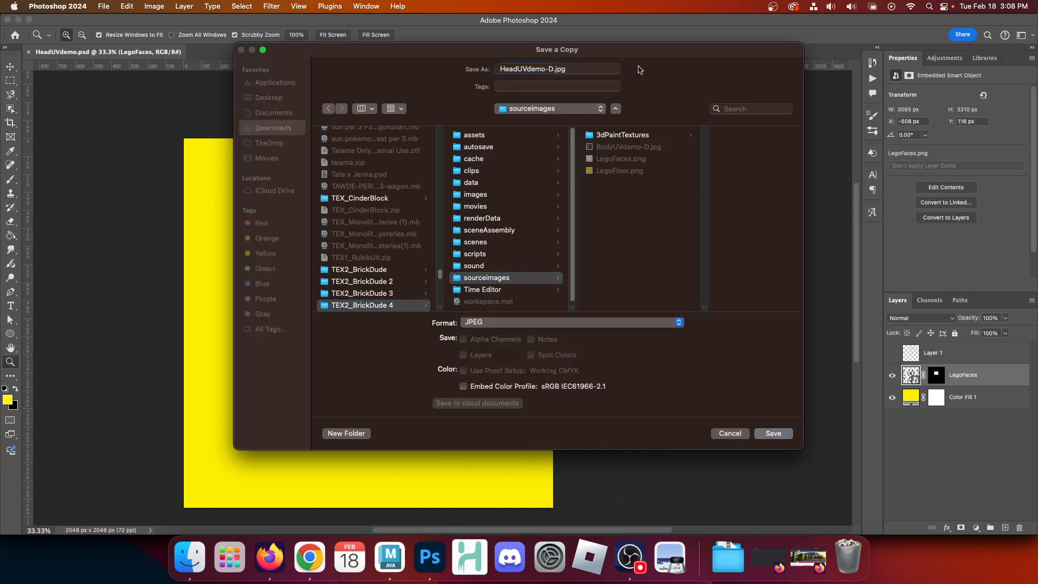
{"action": "key", "text": "Return"}
{"action": "key", "text": "Return"}
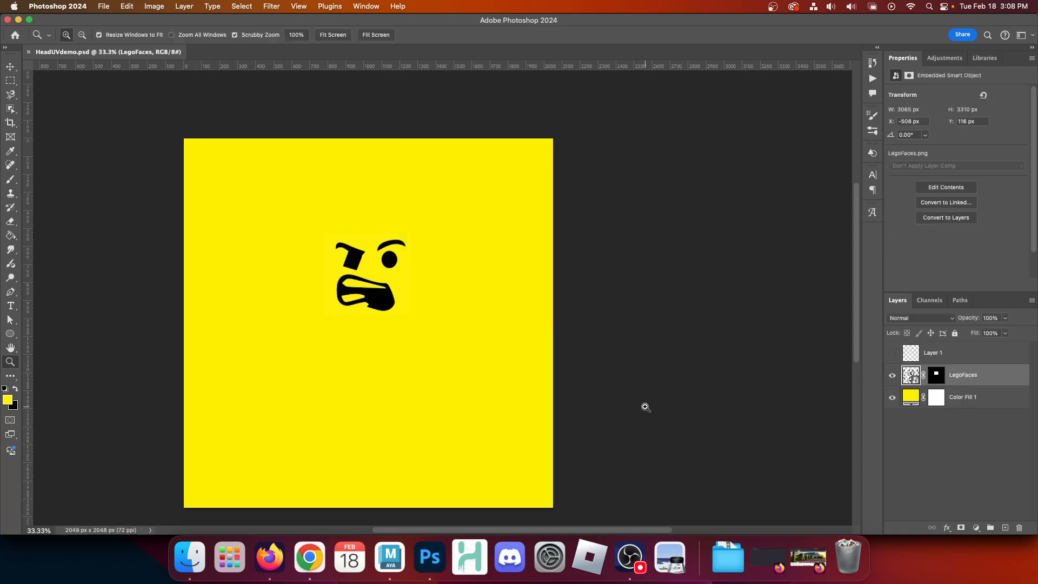
Switch to Maya and assign a new Lambert material to the Lego figure's head.
{"action": "left_click", "coordinate": [394, 558]}
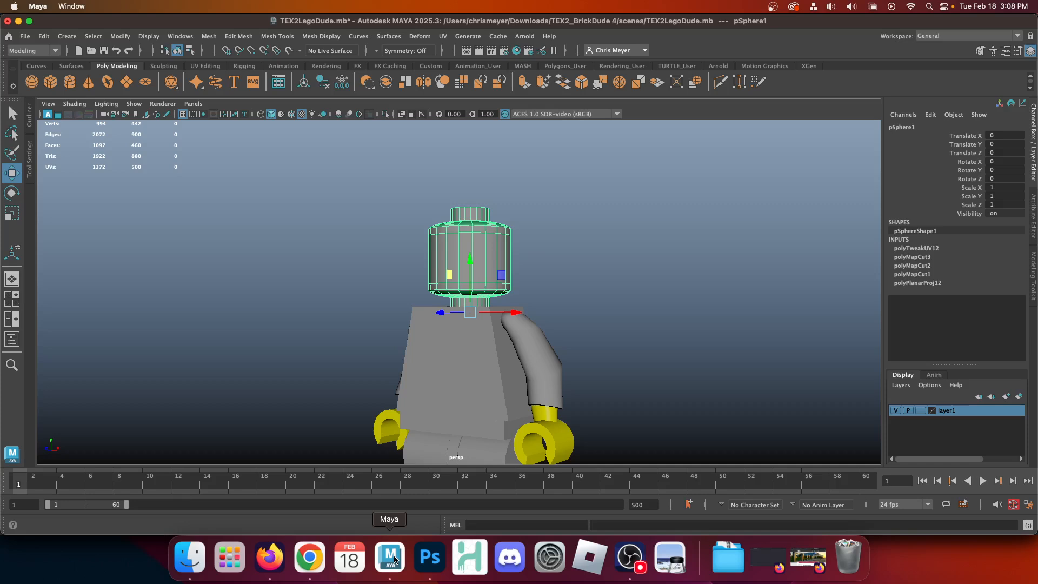
{"action": "scroll", "coordinate": [595, 284], "scroll_direction": "down", "scroll_amount": 4}
{"action": "left_click_drag", "start_coordinate": [595, 282], "coordinate": [610, 314], "text": "alt"}
{"action": "left_click", "coordinate": [564, 248]}
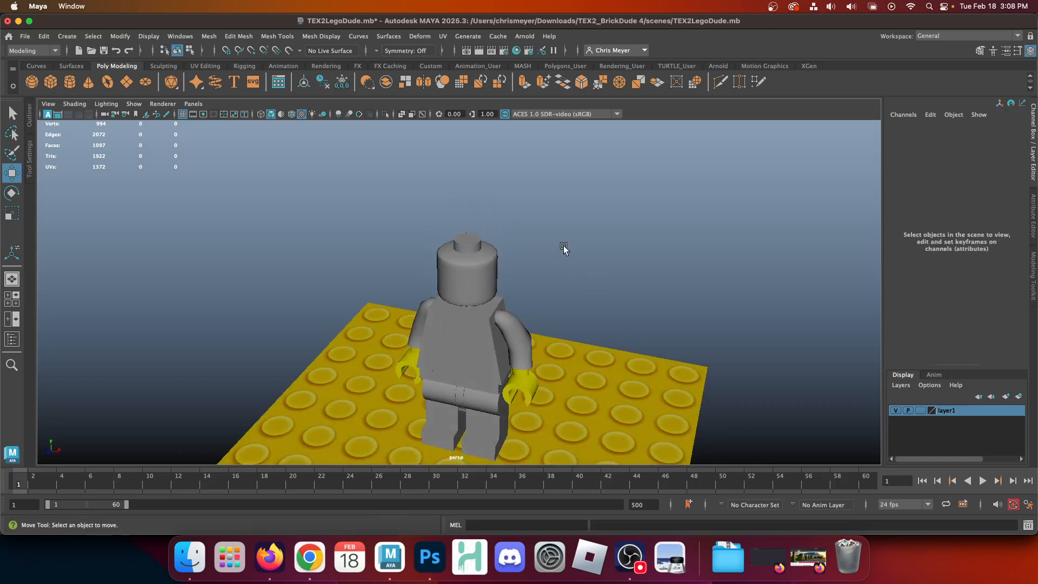
{"action": "middle_click_drag", "start_coordinate": [600, 241], "coordinate": [589, 202], "text": "alt"}
{"action": "scroll", "coordinate": [602, 223], "scroll_direction": "up", "scroll_amount": 2}
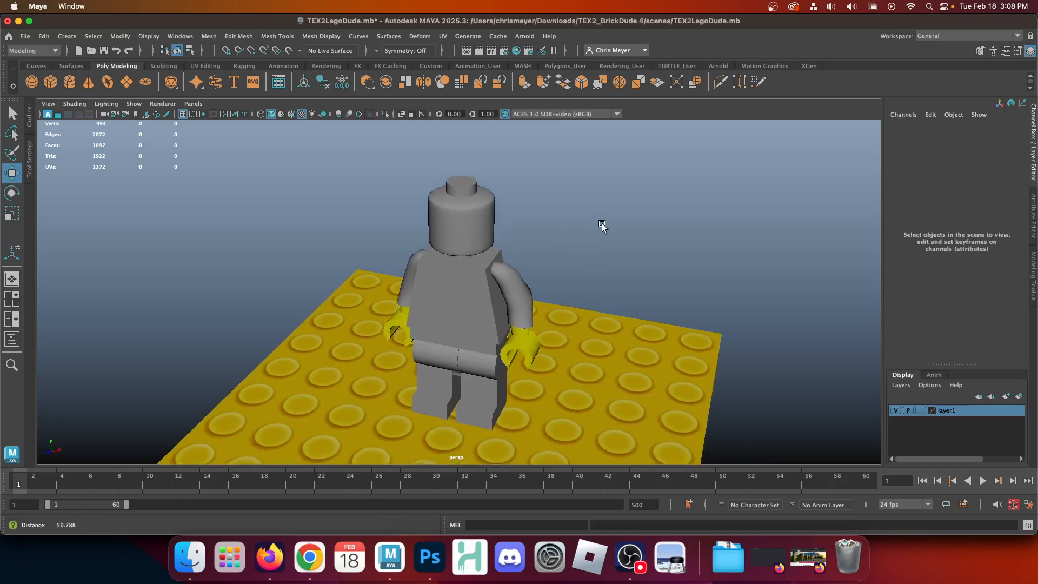
{"action": "scroll", "coordinate": [601, 223], "scroll_direction": "up", "scroll_amount": 2}
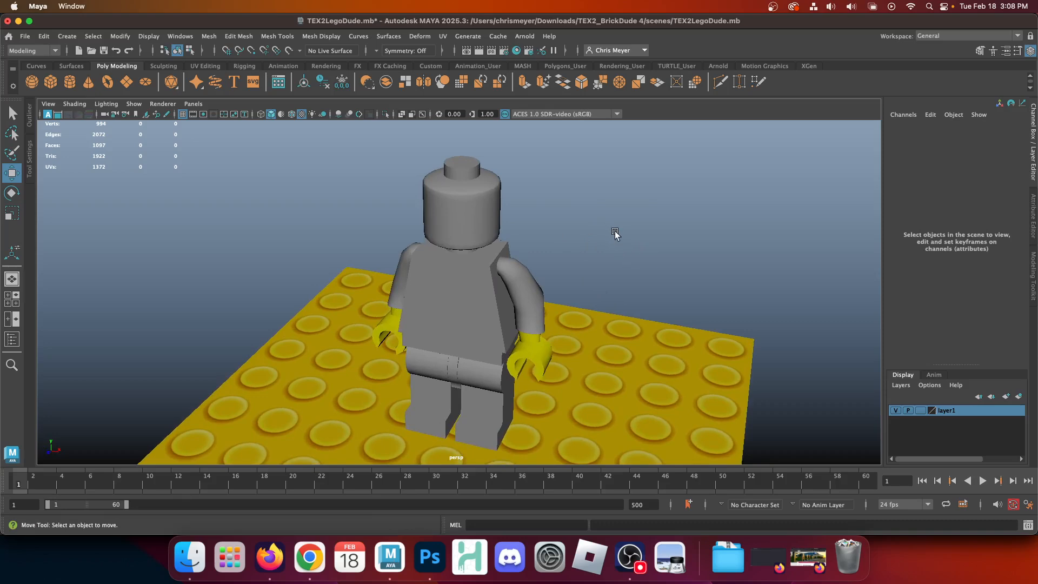
{"action": "left_click", "coordinate": [450, 206]}
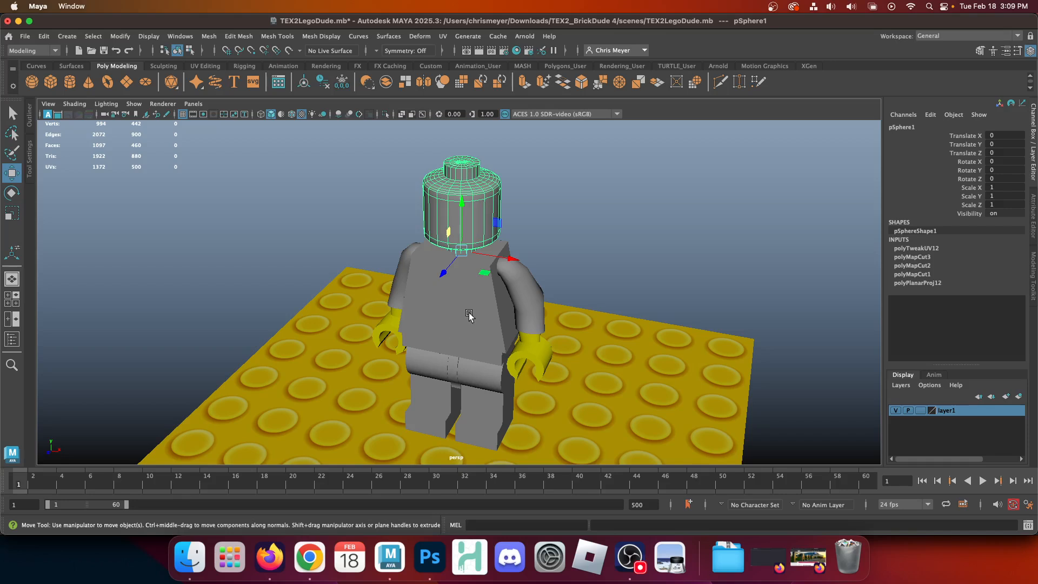
{"action": "right_click", "coordinate": [594, 147]}
{"action": "mouse_move", "coordinate": [625, 435]}
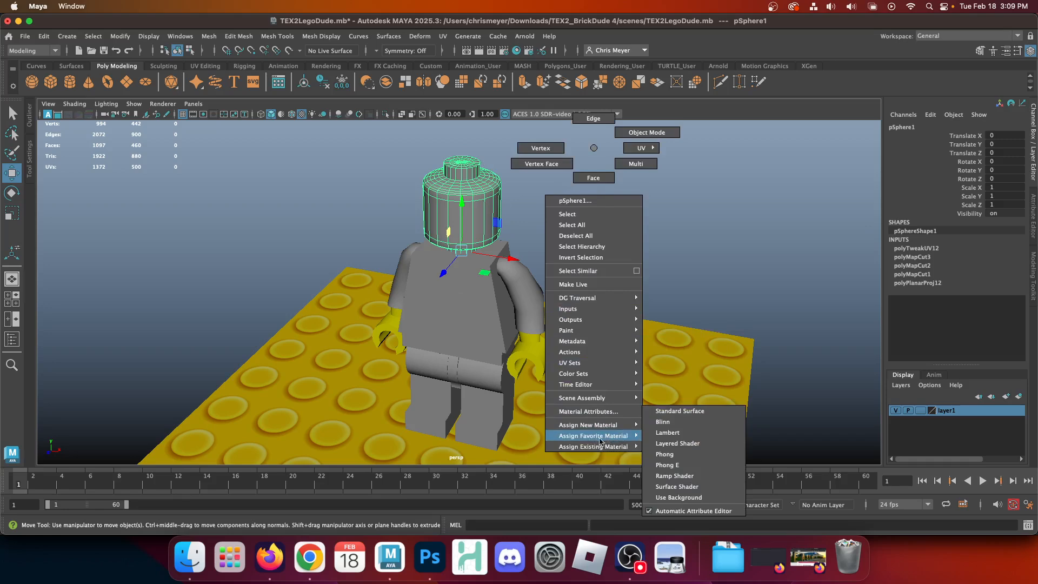
{"action": "left_click", "coordinate": [693, 435]}
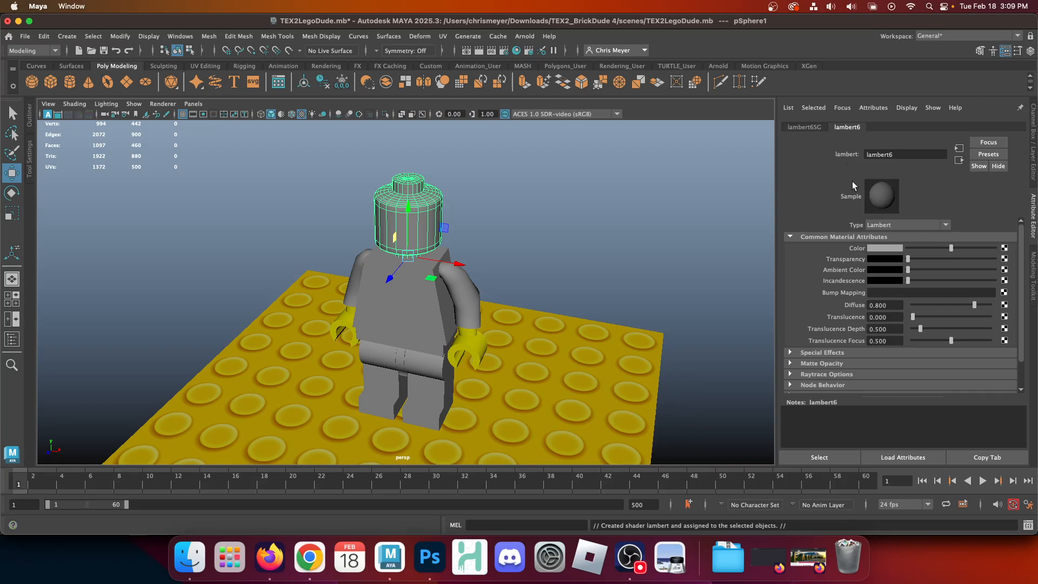
Connect a File texture to the head material's color and load HeadUVdemo-D.jpg from sourceimages.
{"action": "left_click", "coordinate": [892, 248]}
{"action": "left_click", "coordinate": [887, 249]}
{"action": "left_click", "coordinate": [1005, 248]}
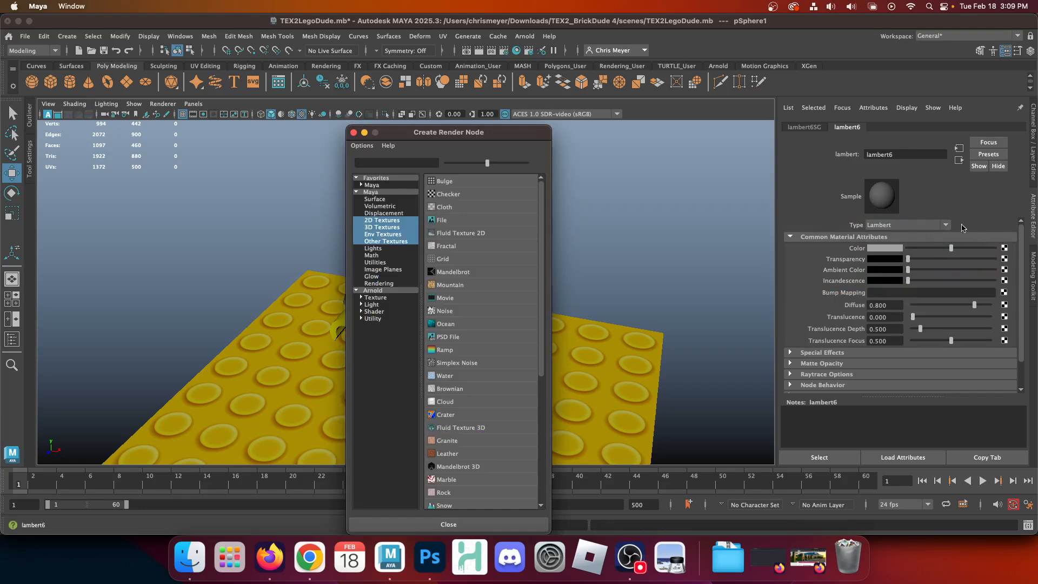
{"action": "left_click", "coordinate": [453, 221]}
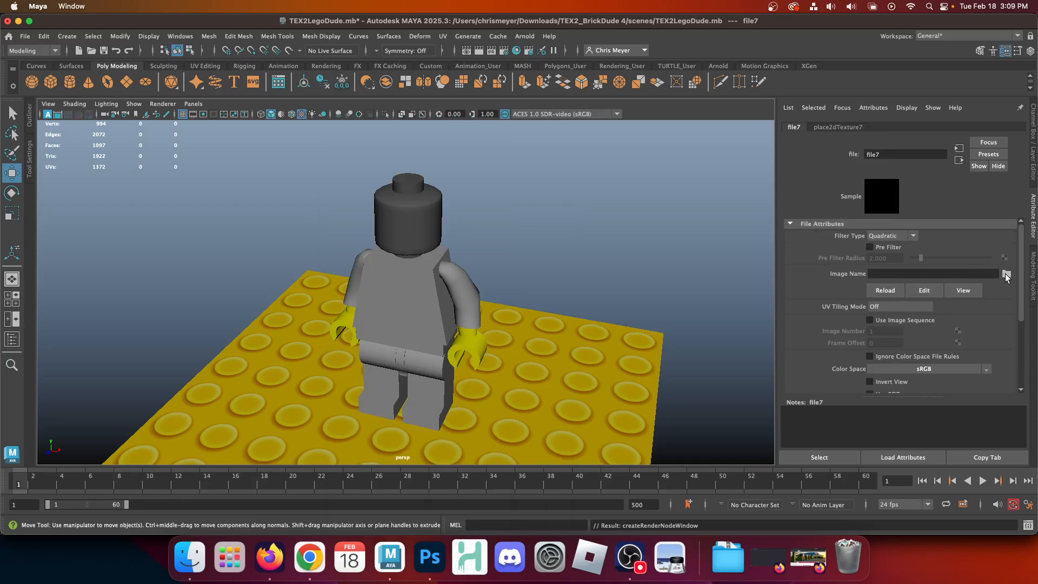
{"action": "left_click", "coordinate": [1004, 273]}
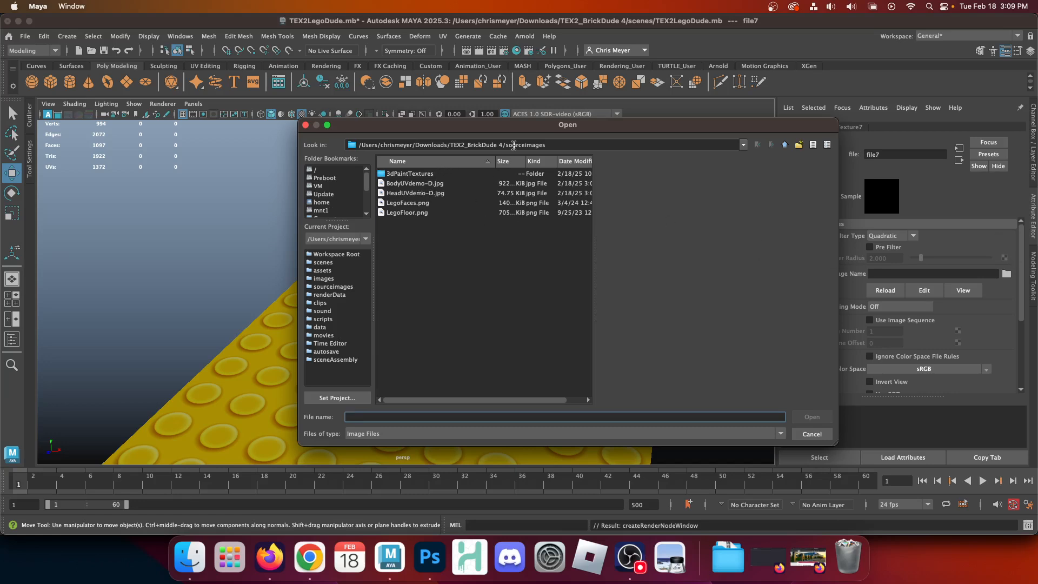
{"action": "left_click", "coordinate": [409, 193]}
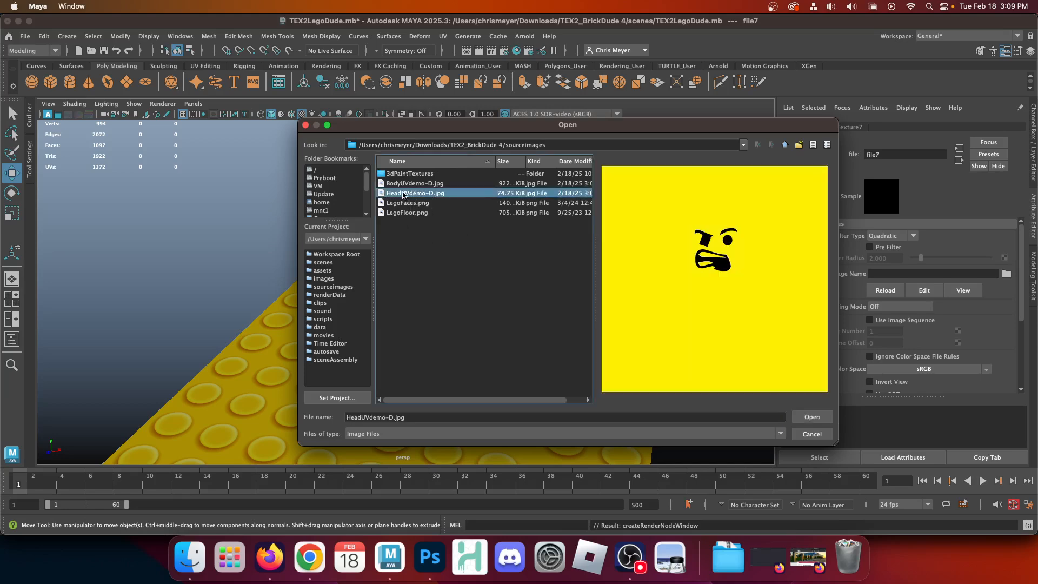
{"action": "left_click", "coordinate": [800, 413]}
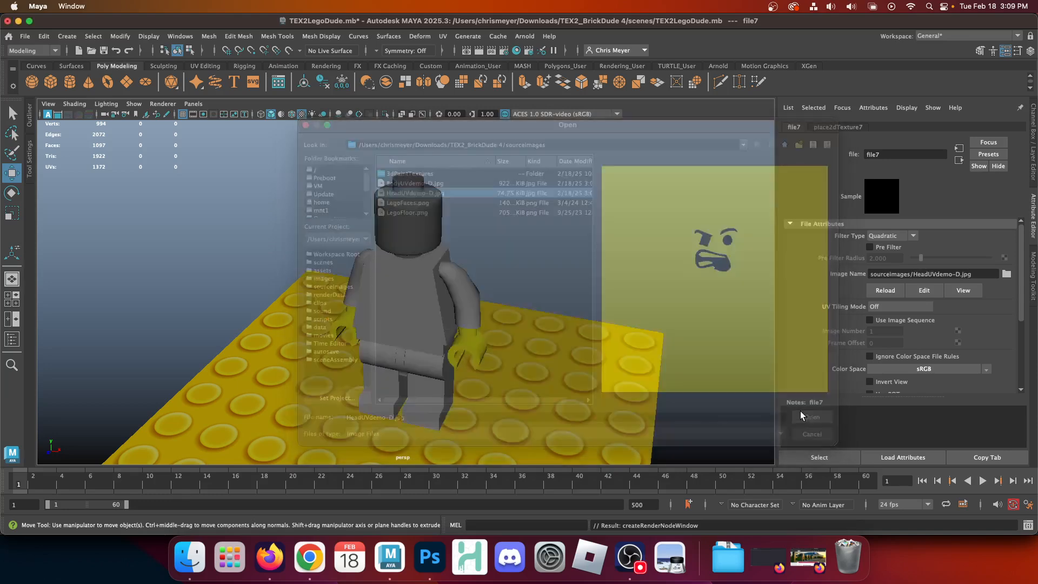
Assign a new Lambert material to the Lego figure's torso.
{"action": "mouse_move", "coordinate": [509, 229]}
{"action": "left_mouse_down", "text": "alt"}
{"action": "mouse_move", "coordinate": [521, 215]}
{"action": "mouse_move", "coordinate": [498, 229]}
{"action": "left_mouse_up", "text": "alt"}
{"action": "left_click", "coordinate": [422, 269]}
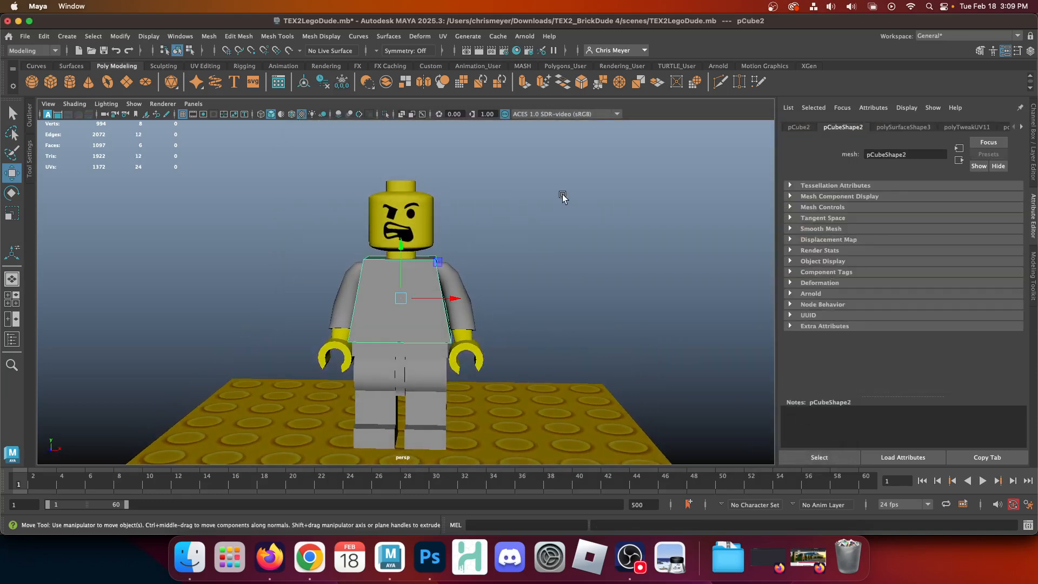
{"action": "right_click", "coordinate": [562, 195]}
{"action": "mouse_move", "coordinate": [574, 485]}
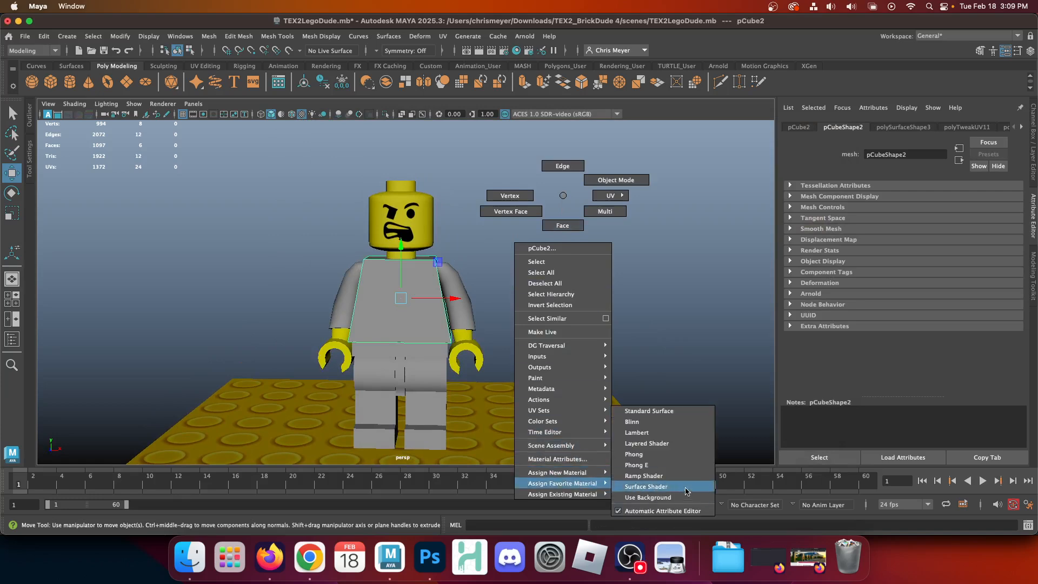
{"action": "left_click", "coordinate": [676, 434]}
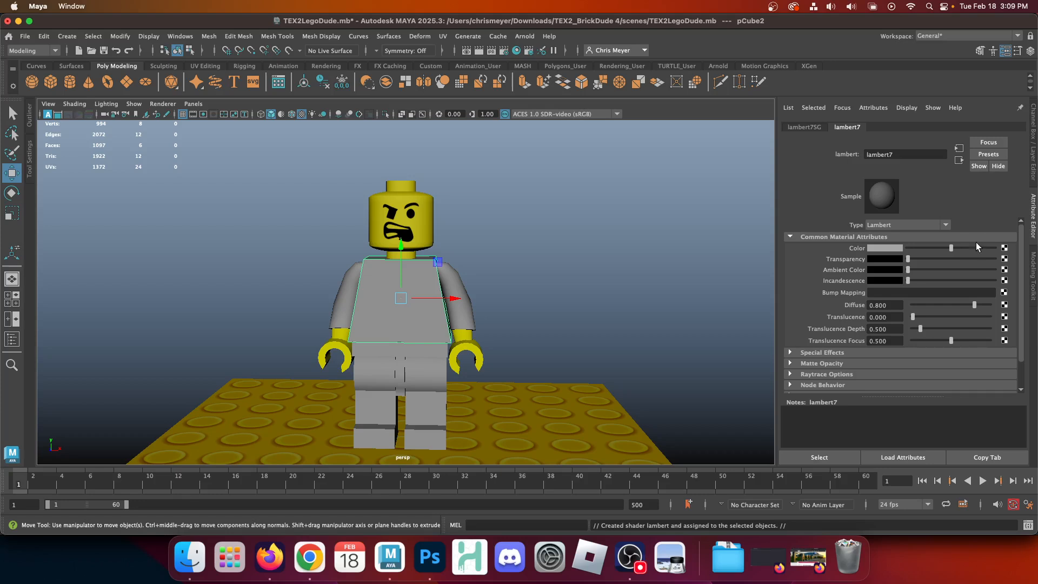
Connect a File texture to the torso material's color and load BodyUVdemo-D.jpg from sourceimages.
{"action": "left_click", "coordinate": [1003, 248]}
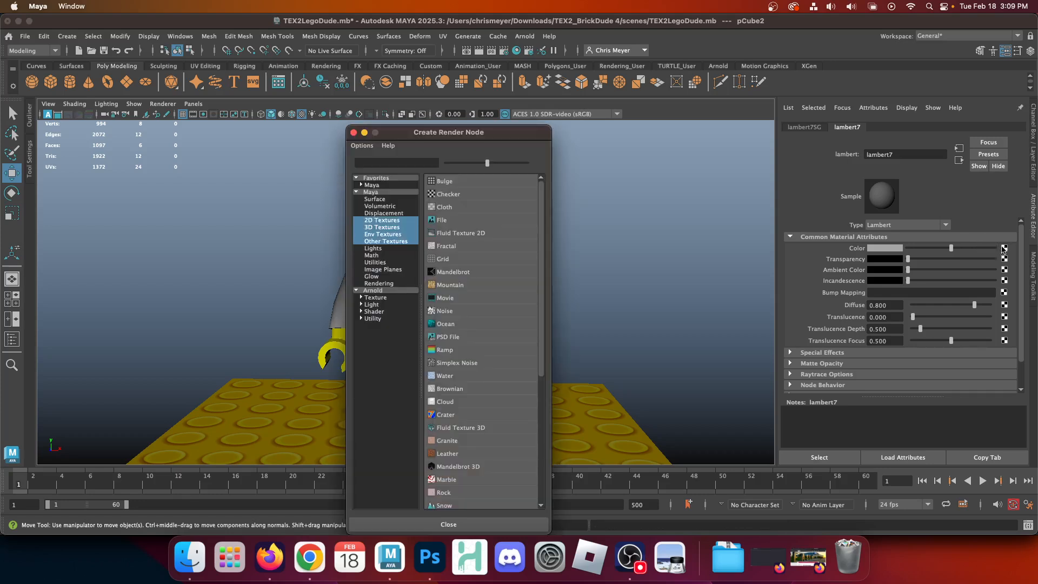
{"action": "left_click", "coordinate": [494, 219]}
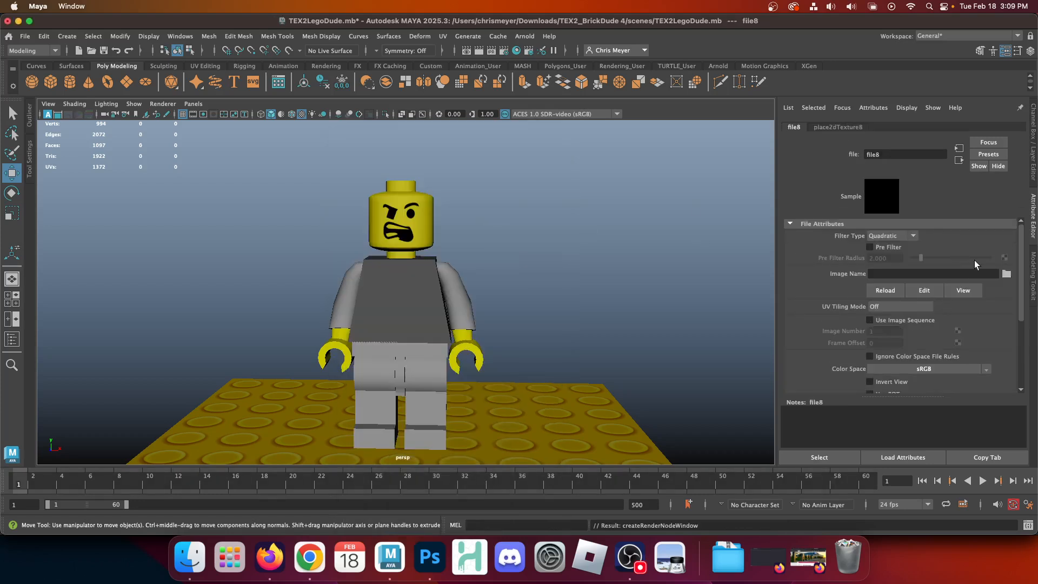
{"action": "left_click", "coordinate": [1004, 274]}
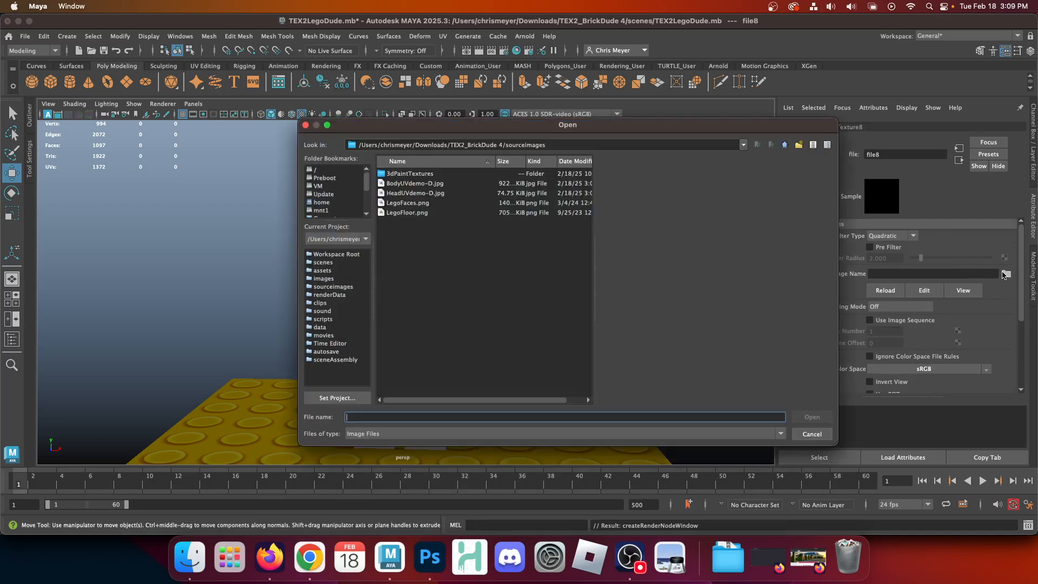
{"action": "double_click", "coordinate": [439, 184]}
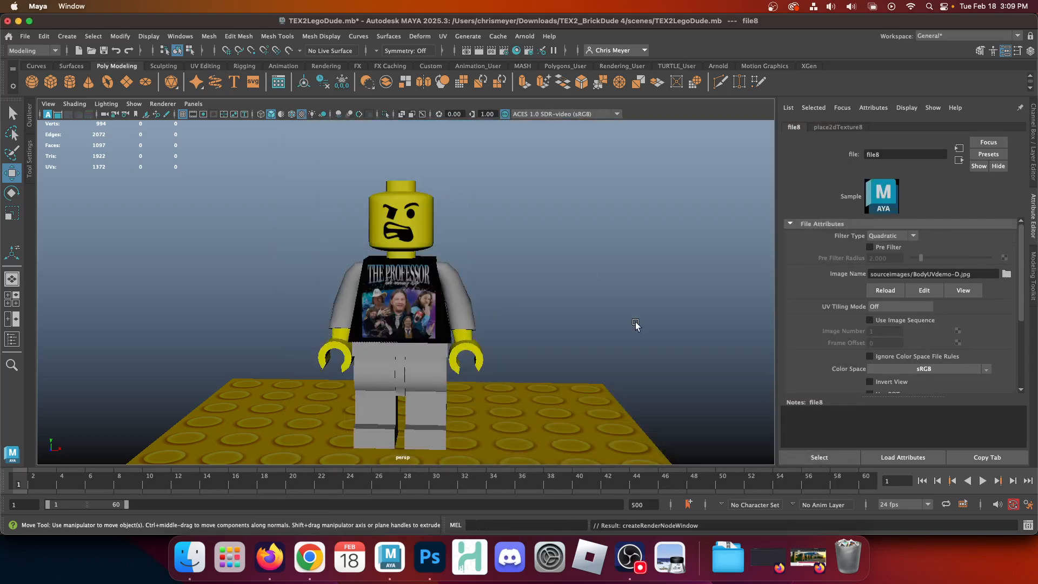
{"action": "left_click", "coordinate": [531, 275]}
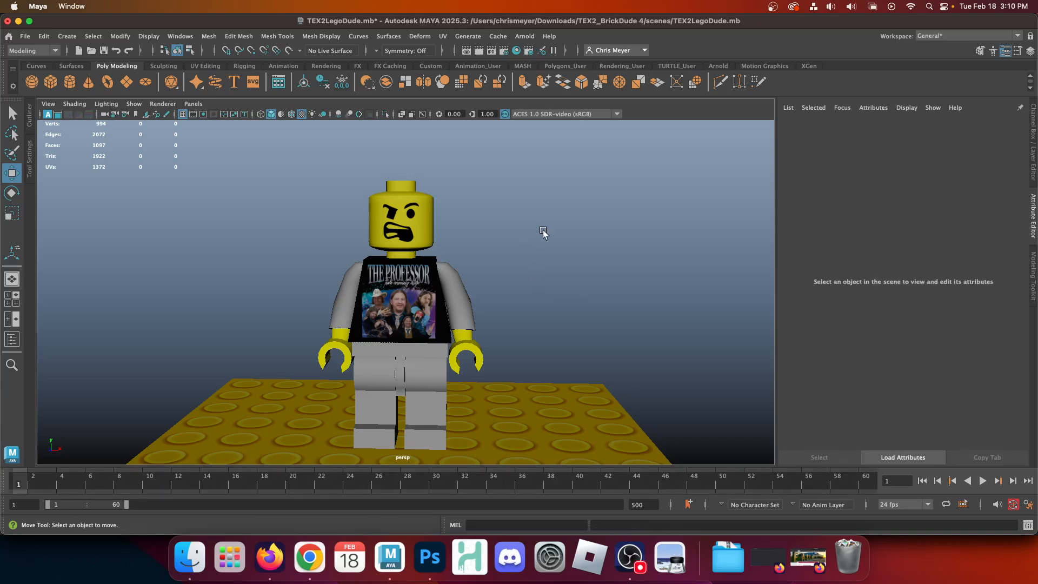
Assign a new Lambert material to both of the Lego figure's arms.
{"action": "mouse_move", "coordinate": [542, 229]}
{"action": "left_mouse_down", "text": "alt"}
{"action": "mouse_move", "coordinate": [299, 233]}
{"action": "mouse_move", "coordinate": [570, 224]}
{"action": "mouse_move", "coordinate": [508, 246]}
{"action": "mouse_move", "coordinate": [539, 236]}
{"action": "left_mouse_up", "text": "alt"}
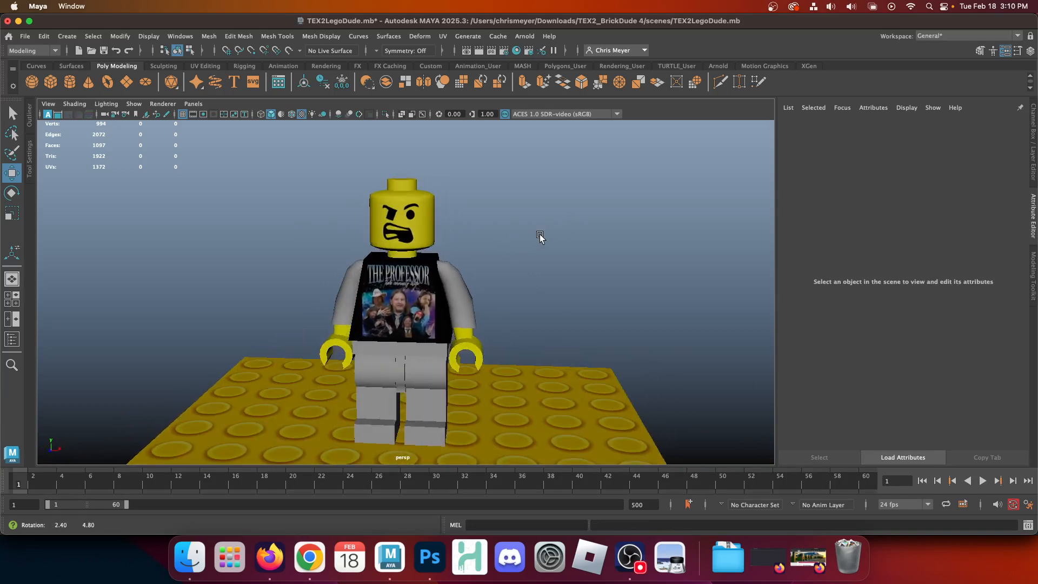
{"action": "right_click_drag", "start_coordinate": [498, 220], "coordinate": [543, 273], "text": "alt"}
{"action": "right_click_drag", "start_coordinate": [570, 337], "coordinate": [476, 404], "text": "alt"}
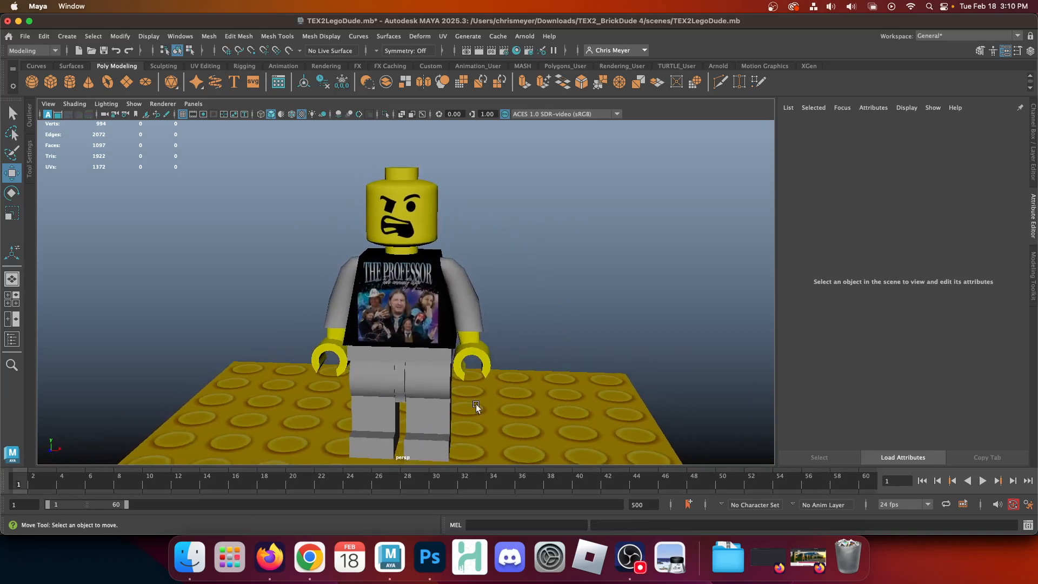
{"action": "left_click_drag", "start_coordinate": [631, 278], "coordinate": [605, 283], "text": "alt"}
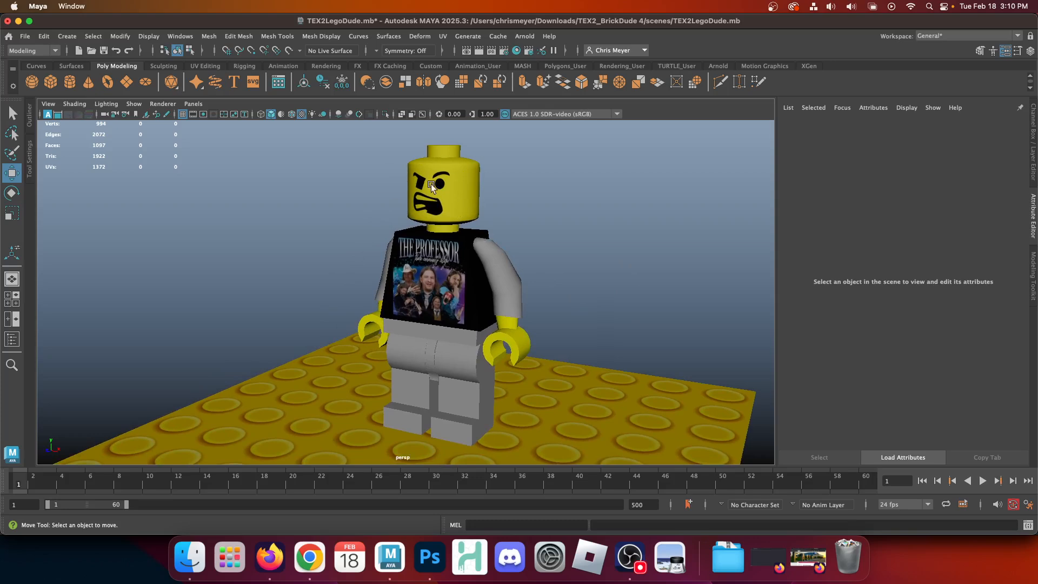
{"action": "left_click_drag", "start_coordinate": [274, 232], "coordinate": [347, 221], "text": "alt"}
{"action": "right_click_drag", "start_coordinate": [347, 221], "coordinate": [369, 237], "text": "alt"}
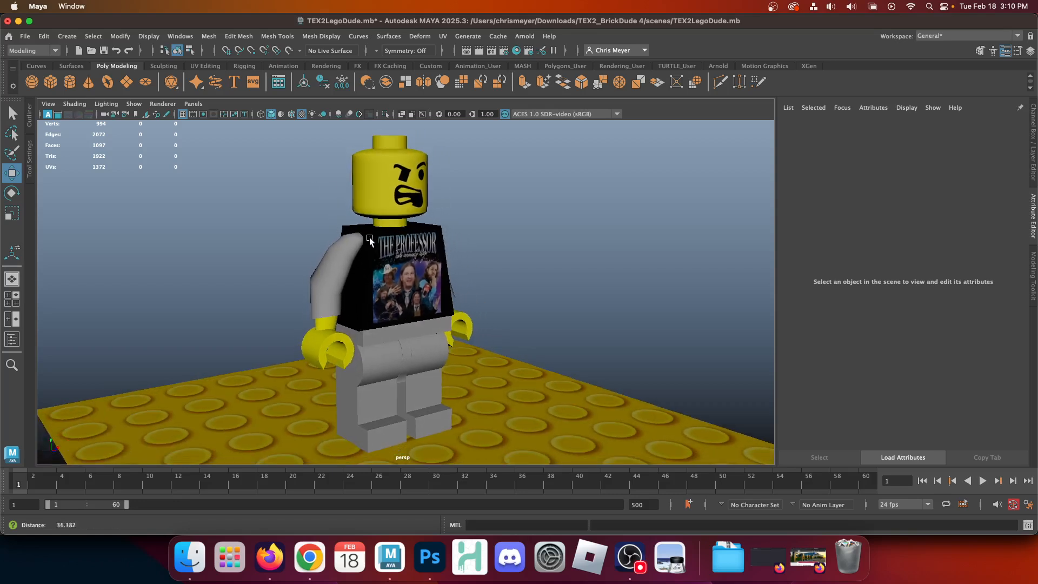
{"action": "left_click", "coordinate": [327, 280]}
{"action": "left_click_drag", "start_coordinate": [327, 280], "coordinate": [500, 265], "text": "alt"}
{"action": "left_click", "coordinate": [498, 265], "text": "shift"}
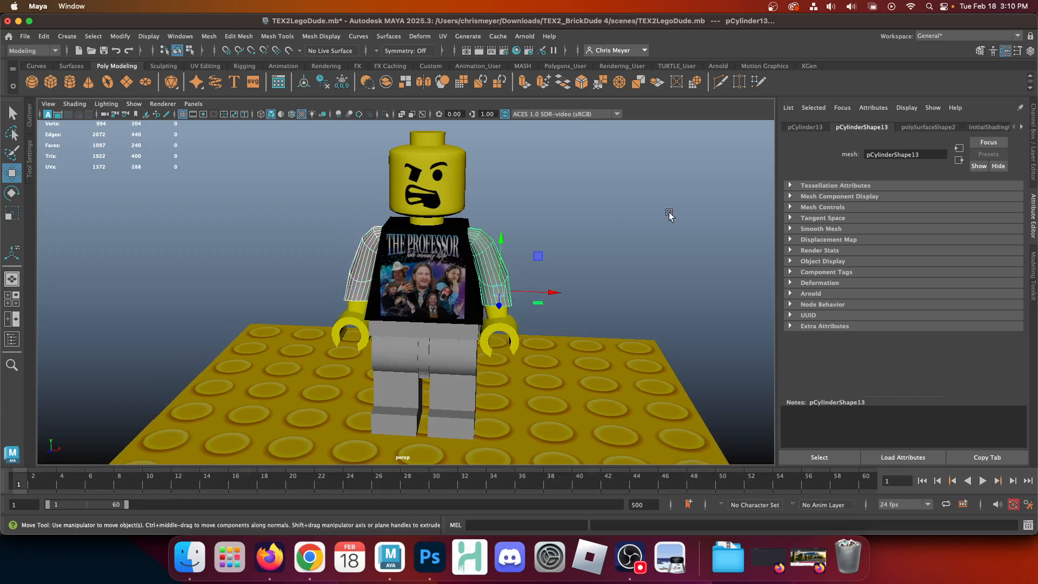
{"action": "right_click_drag", "start_coordinate": [587, 178], "coordinate": [580, 249]}
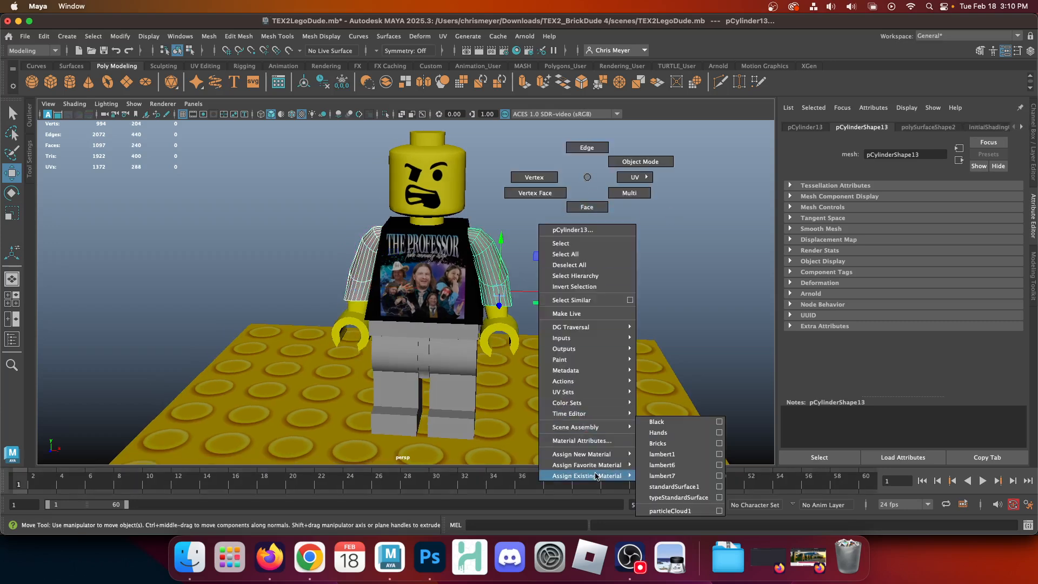
{"action": "mouse_move", "coordinate": [603, 468]}
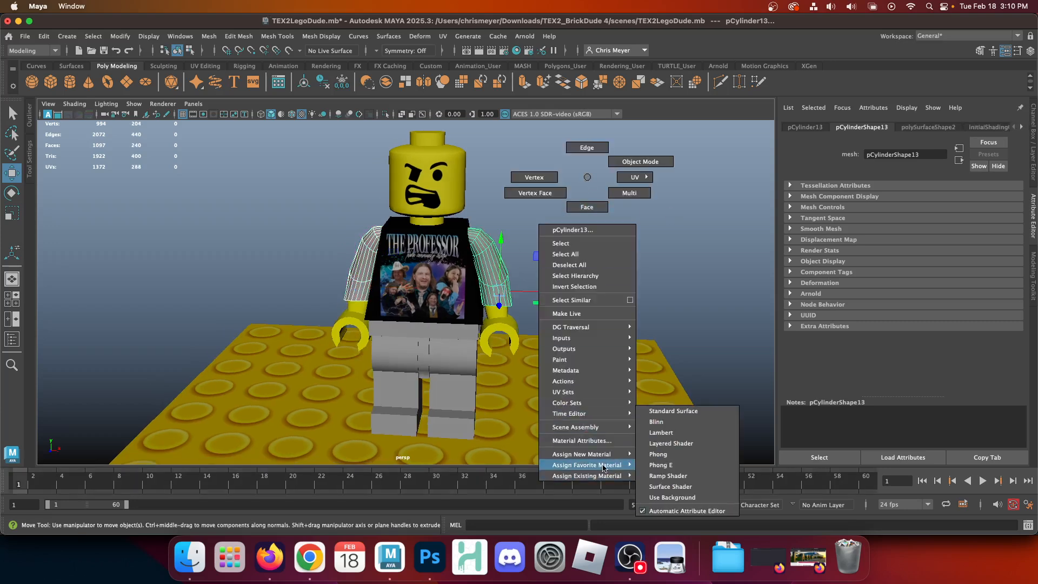
{"action": "left_click", "coordinate": [657, 432]}
Set the arm material's color to the black swatch in the color history.
{"action": "left_click", "coordinate": [882, 248]}
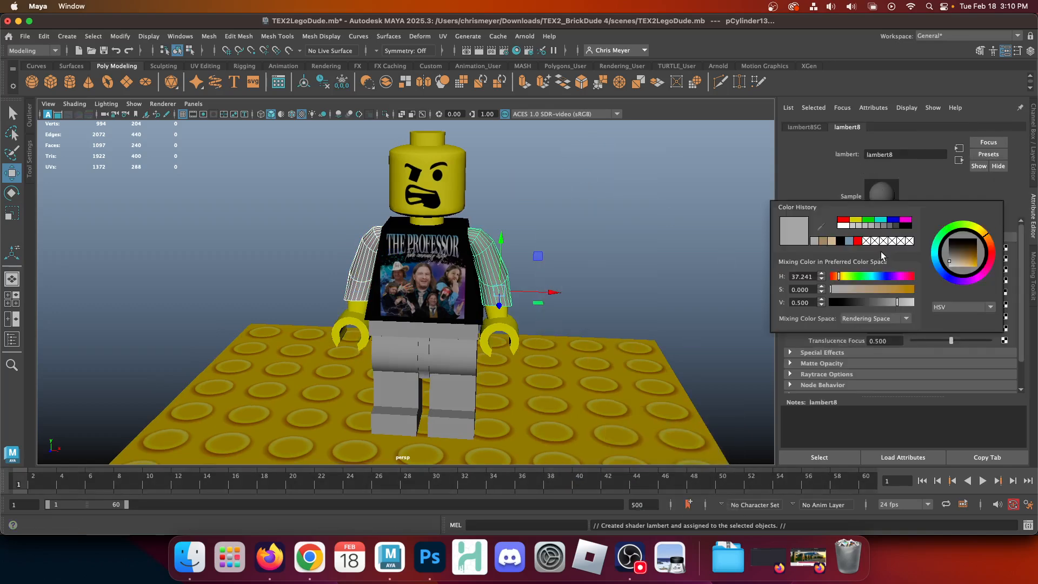
{"action": "left_click", "coordinate": [841, 240]}
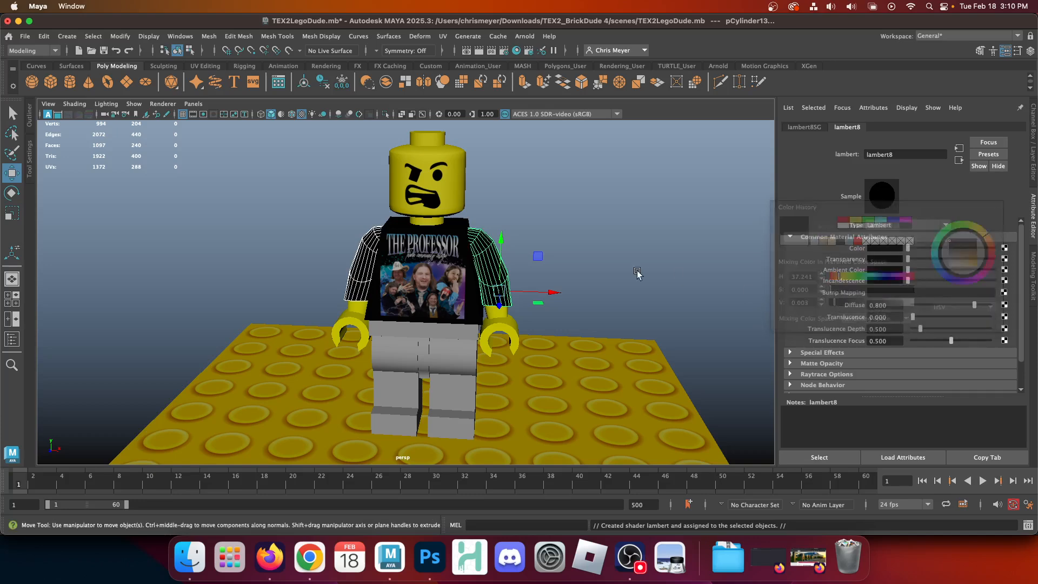
{"action": "left_click", "coordinate": [544, 209]}
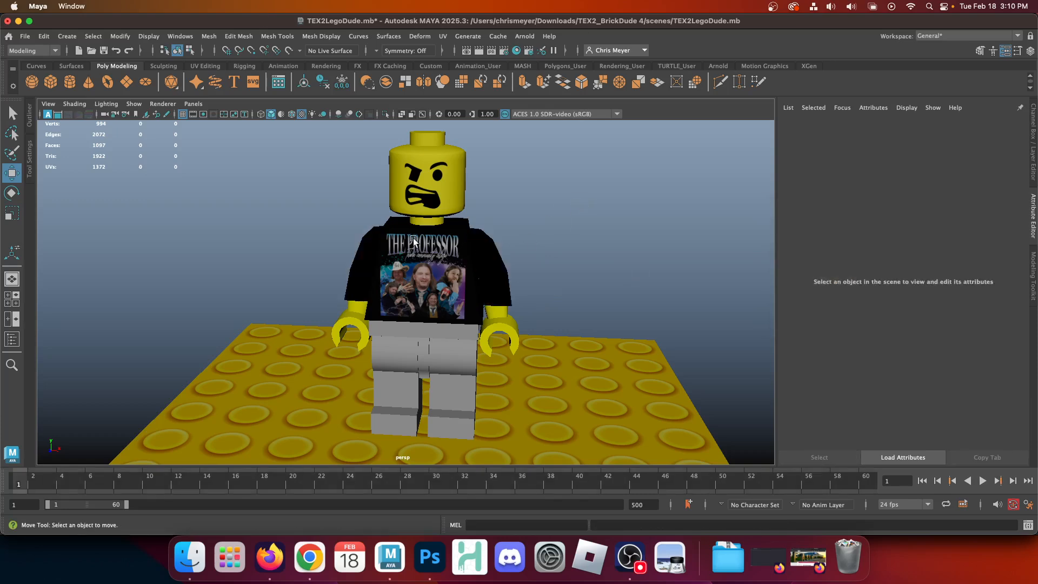
Assign a new Lambert material to both legs and the hip pieces together.
{"action": "left_click", "coordinate": [455, 354]}
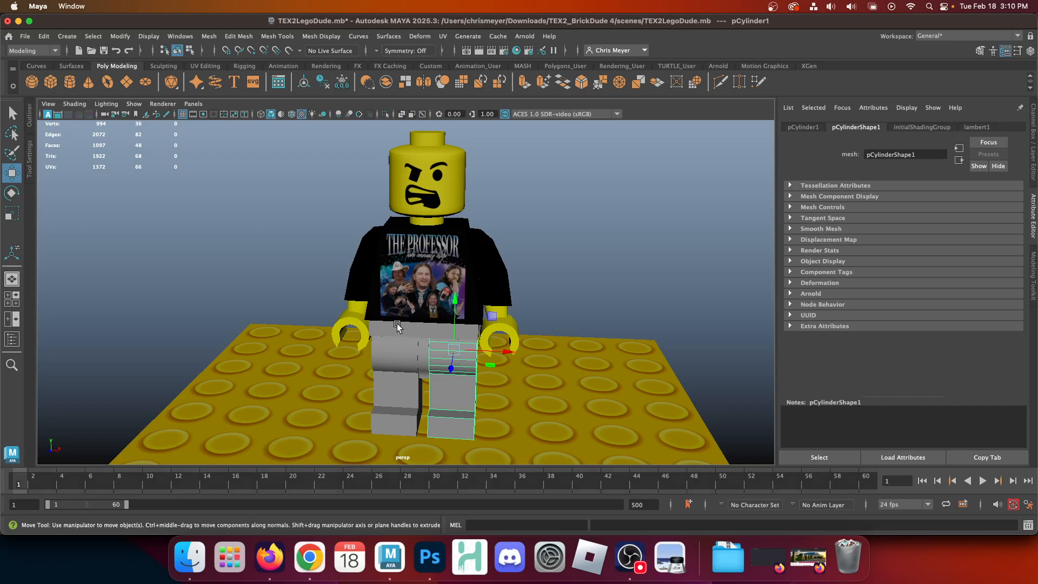
{"action": "left_click", "coordinate": [401, 373], "text": "shift"}
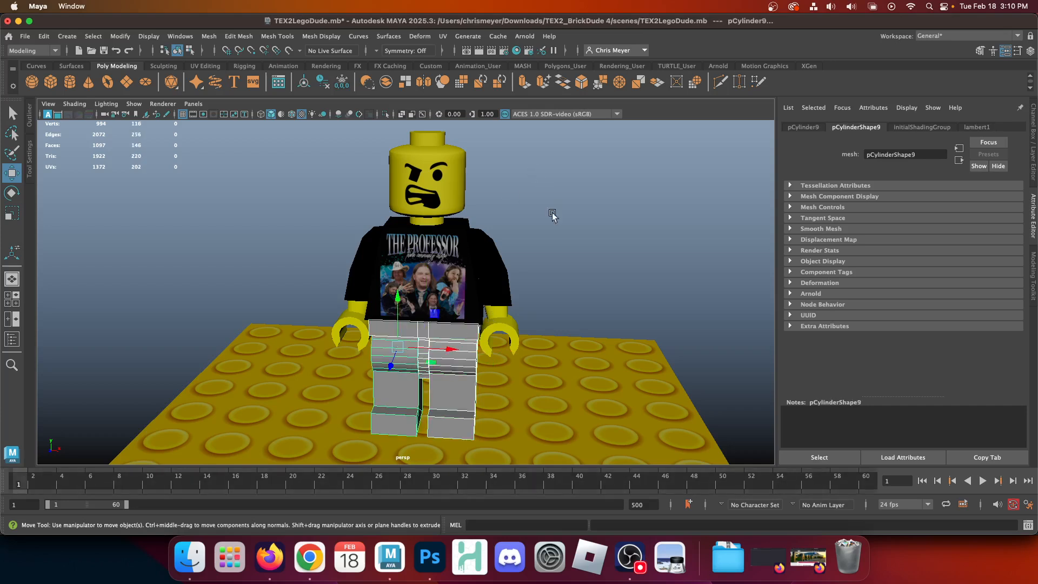
{"action": "right_click_drag", "start_coordinate": [559, 211], "coordinate": [567, 501]}
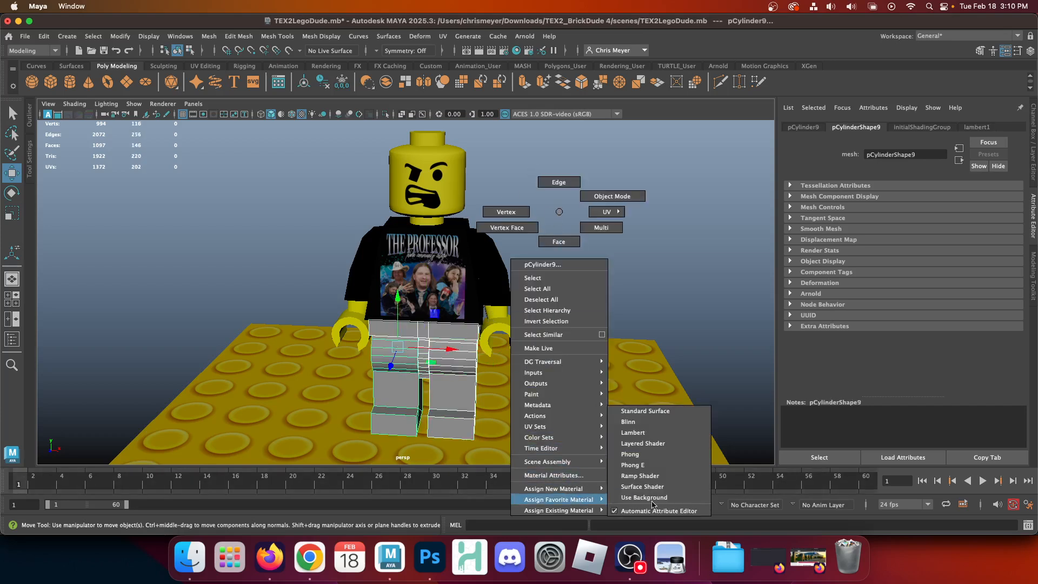
{"action": "right_click_drag", "start_coordinate": [651, 504], "coordinate": [653, 433]}
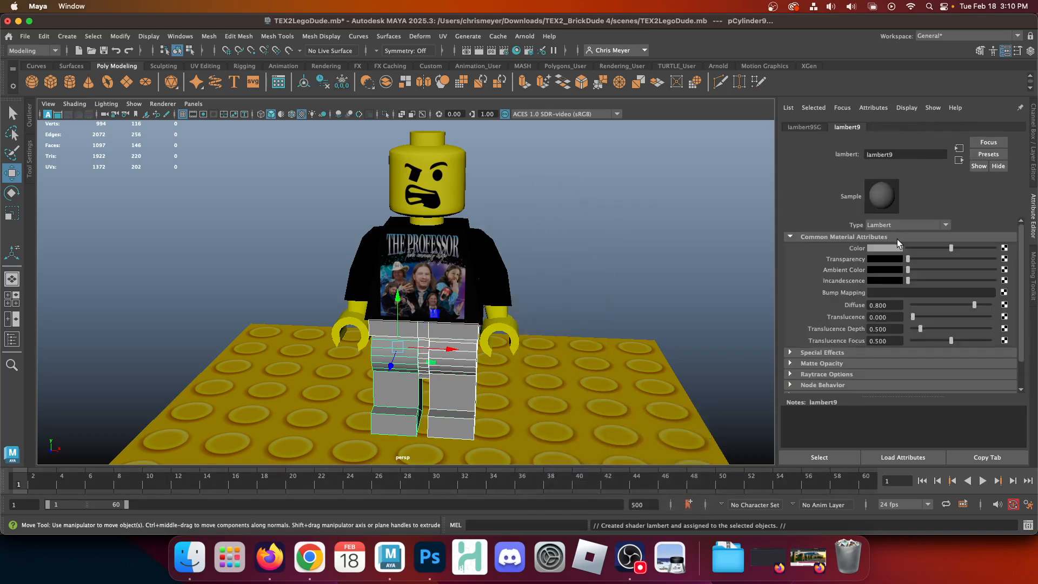
Set the pants material's color to the tan swatch in the color history.
{"action": "left_click", "coordinate": [891, 248]}
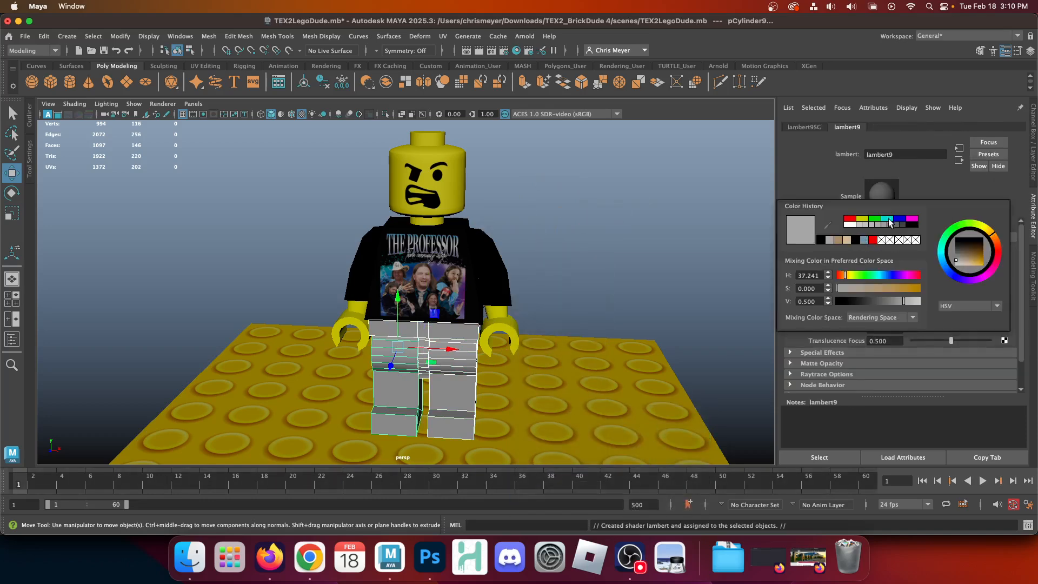
{"action": "left_click", "coordinate": [839, 240]}
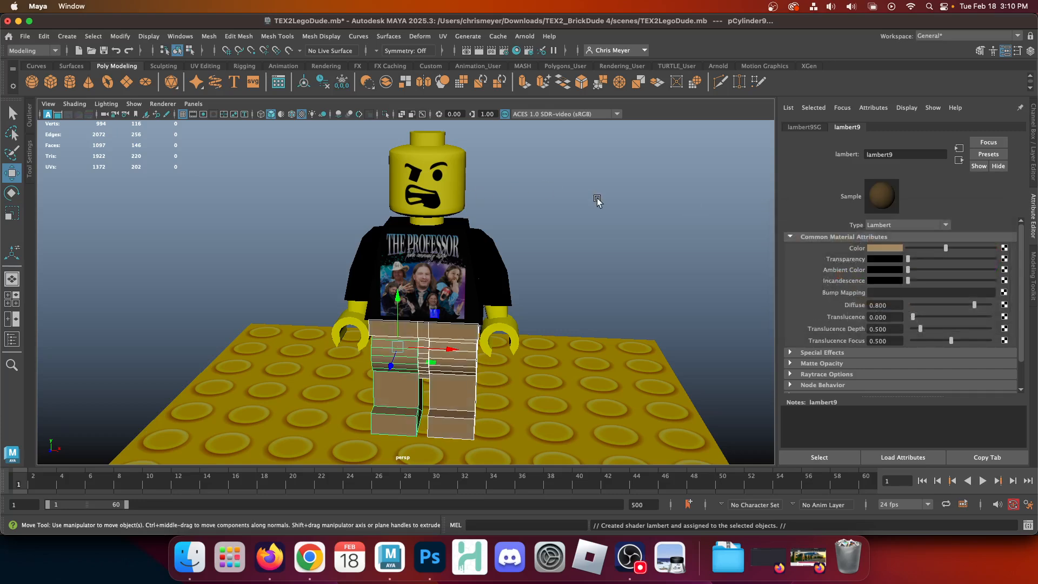
{"action": "left_click", "coordinate": [599, 196]}
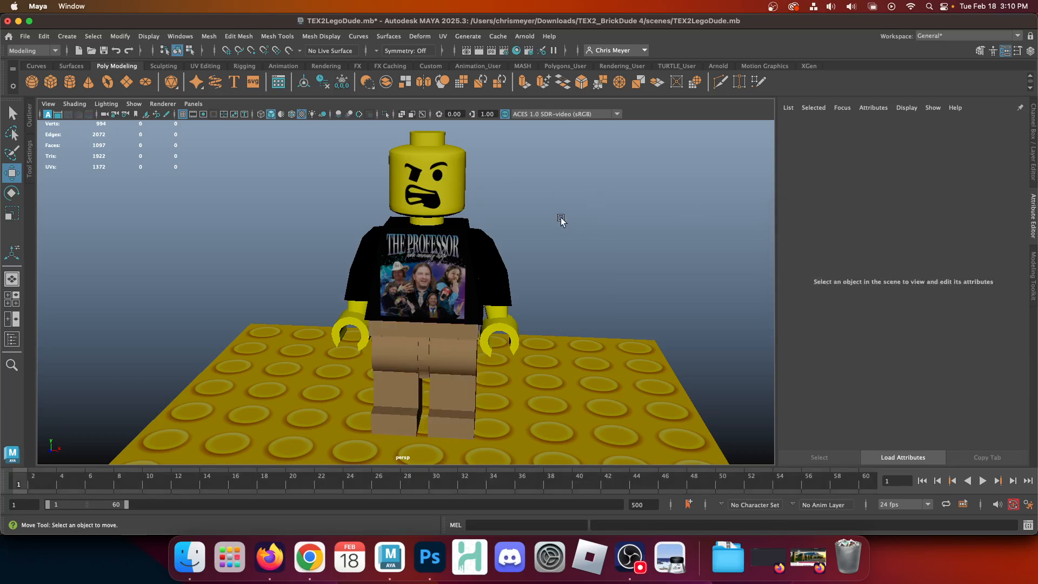
Pose the legs in a stride, rotating the figure's right leg backward about 38 degrees and its left leg forward.
{"action": "mouse_move", "coordinate": [561, 219]}
{"action": "left_mouse_down", "text": "alt"}
{"action": "mouse_move", "coordinate": [546, 236]}
{"action": "mouse_move", "coordinate": [413, 230]}
{"action": "mouse_move", "coordinate": [571, 236]}
{"action": "left_mouse_up", "text": "alt"}
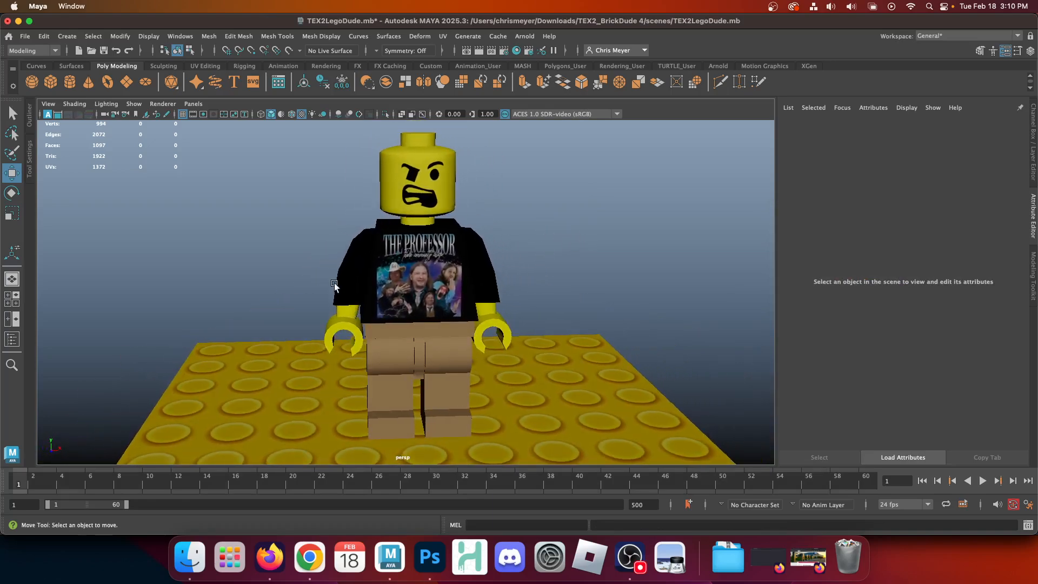
{"action": "left_click", "coordinate": [394, 388]}
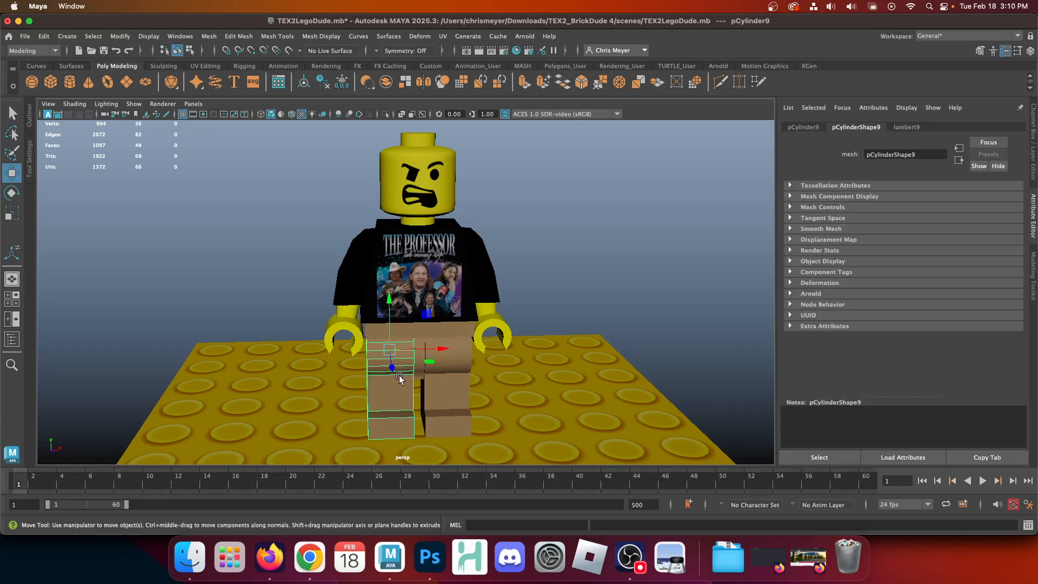
{"action": "key", "text": "e"}
{"action": "mouse_move", "coordinate": [378, 382]}
{"action": "left_mouse_down", "text": "alt"}
{"action": "mouse_move", "coordinate": [391, 345]}
{"action": "mouse_move", "coordinate": [393, 378]}
{"action": "left_mouse_up", "text": "alt"}
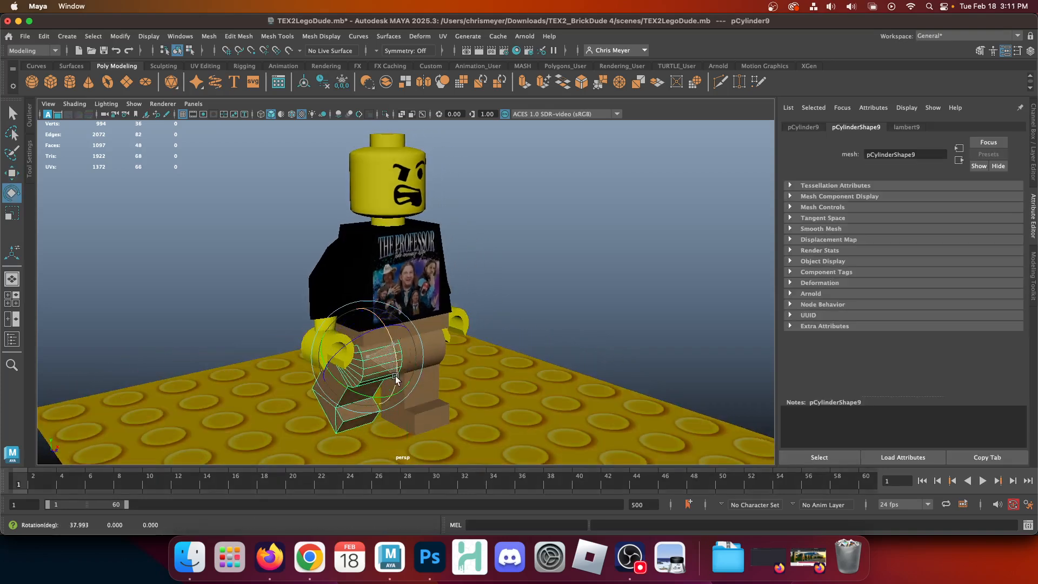
{"action": "left_click", "coordinate": [432, 368]}
{"action": "mouse_move", "coordinate": [441, 337]}
{"action": "left_mouse_down"}
{"action": "mouse_move", "coordinate": [439, 304]}
{"action": "mouse_move", "coordinate": [443, 316]}
{"action": "left_mouse_up"}
{"action": "left_click_drag", "start_coordinate": [597, 361], "coordinate": [529, 352], "text": "alt"}
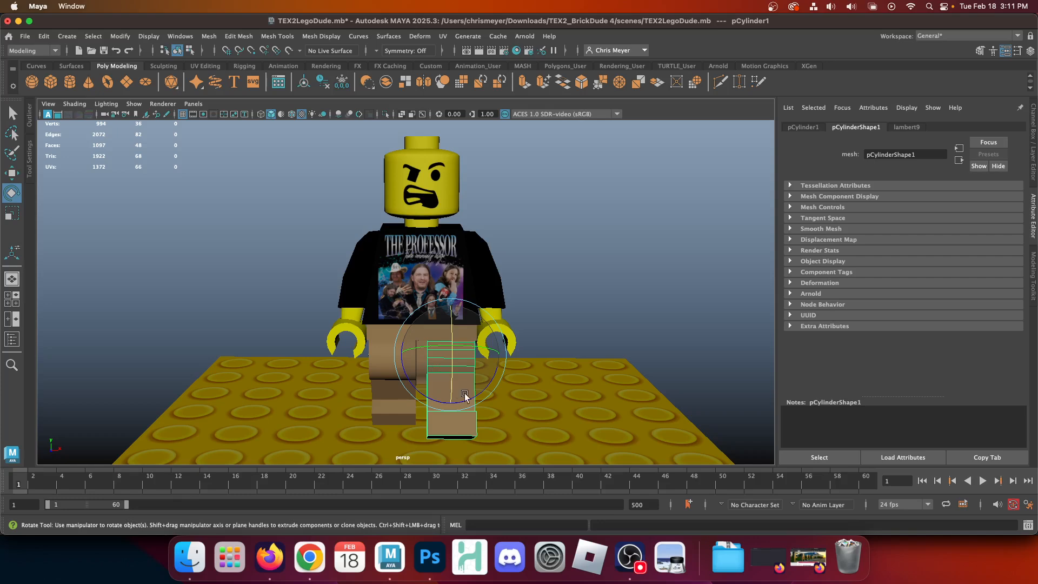
Rotate the whole pants group about -33 degrees around the Y axis.
{"action": "key", "text": "Up"}
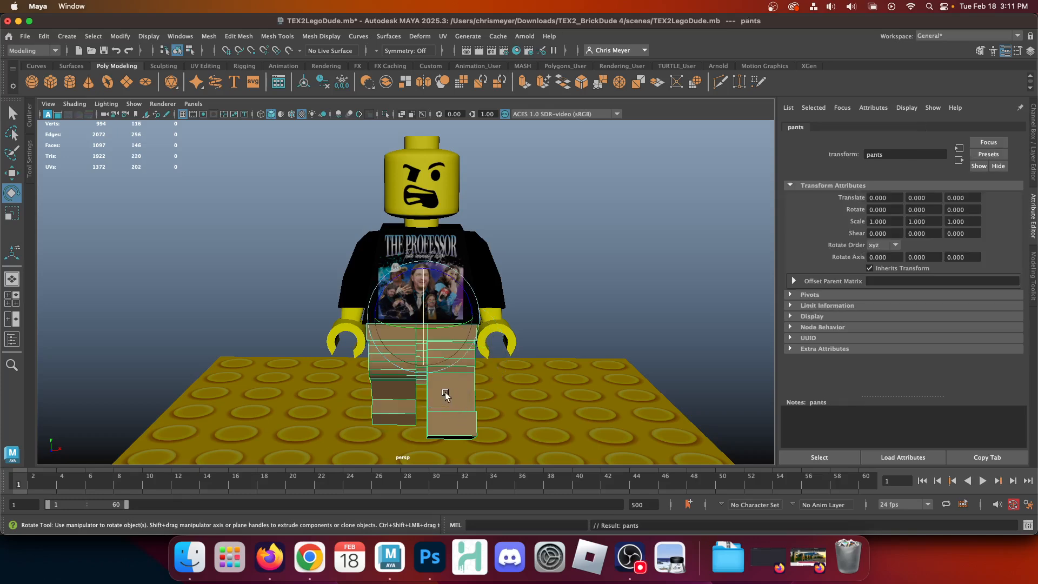
{"action": "left_click_drag", "start_coordinate": [426, 374], "coordinate": [479, 371], "text": "alt"}
{"action": "left_click_drag", "start_coordinate": [403, 328], "coordinate": [374, 324]}
{"action": "left_click_drag", "start_coordinate": [525, 306], "coordinate": [468, 246], "text": "alt"}
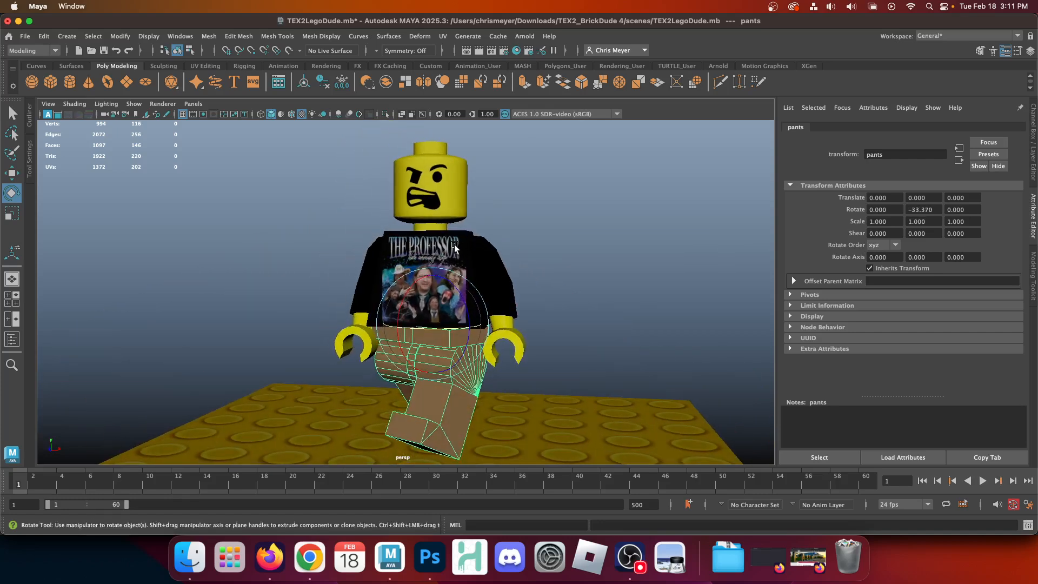
Rotate the whole Body group about -20 degrees around the Y axis.
{"action": "left_click", "coordinate": [503, 285]}
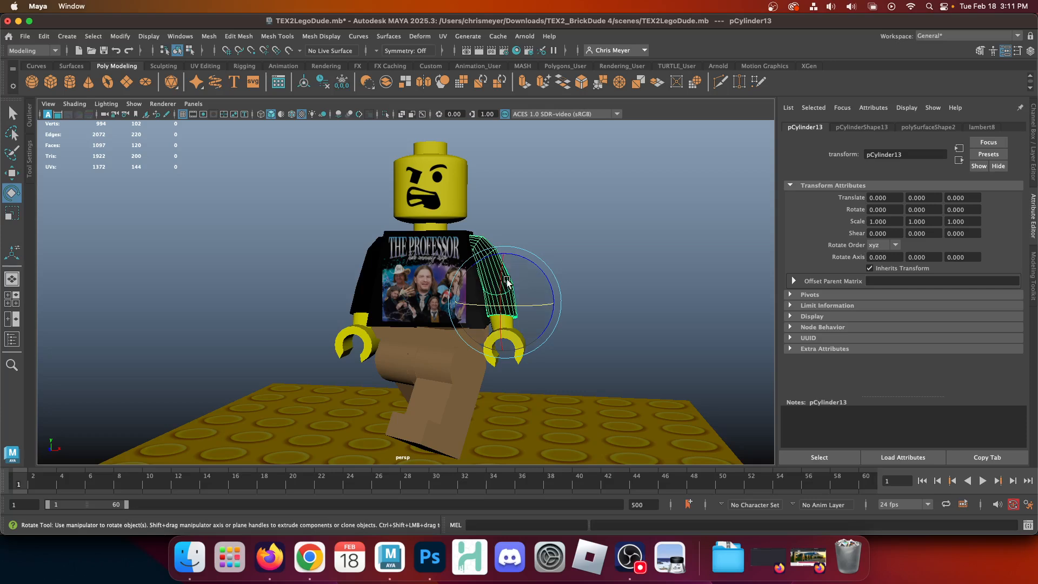
{"action": "key", "text": "Up"}
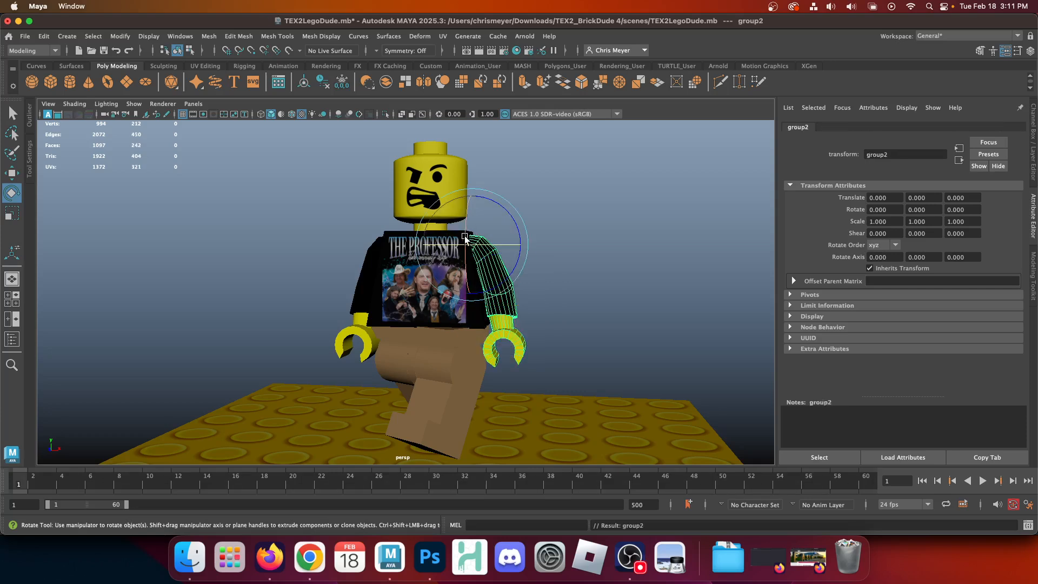
{"action": "key", "text": "Up"}
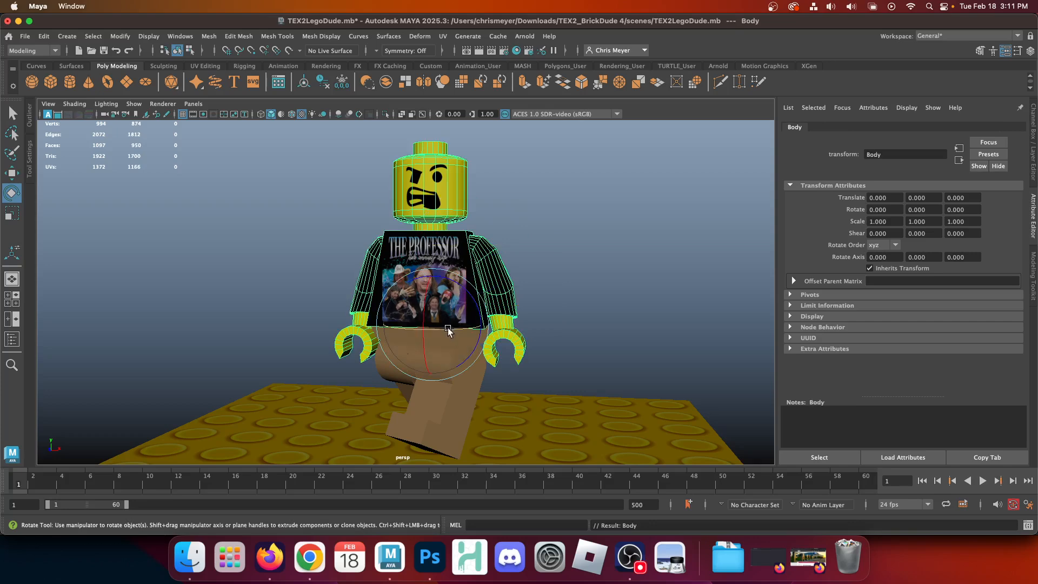
{"action": "left_click_drag", "start_coordinate": [457, 326], "coordinate": [431, 336]}
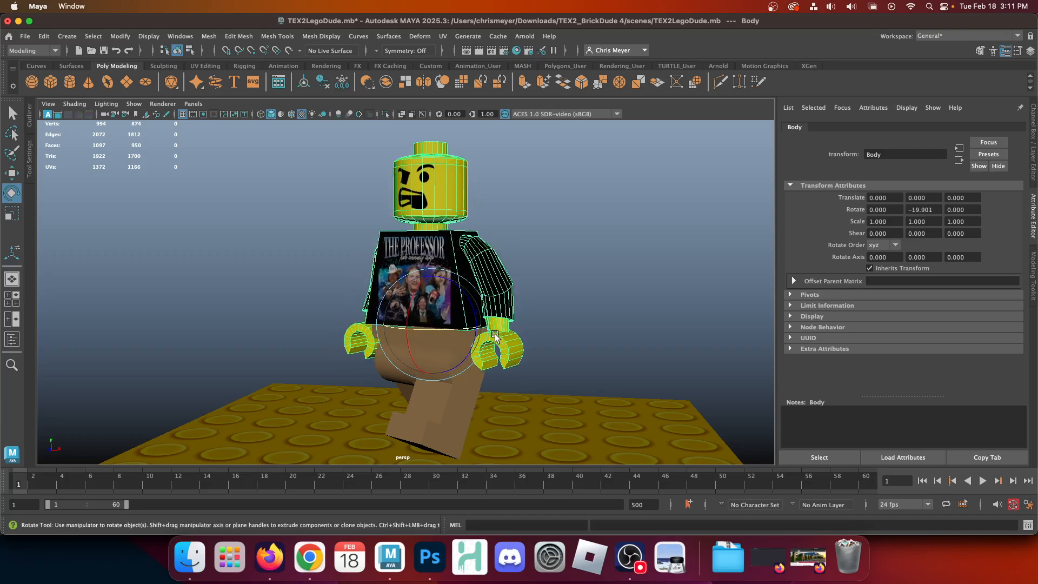
Rotate the figure's left hand about 61 degrees in Y and its whole left arm group about 41 degrees in X.
{"action": "left_click", "coordinate": [497, 328]}
{"action": "left_click_drag", "start_coordinate": [498, 327], "coordinate": [484, 253]}
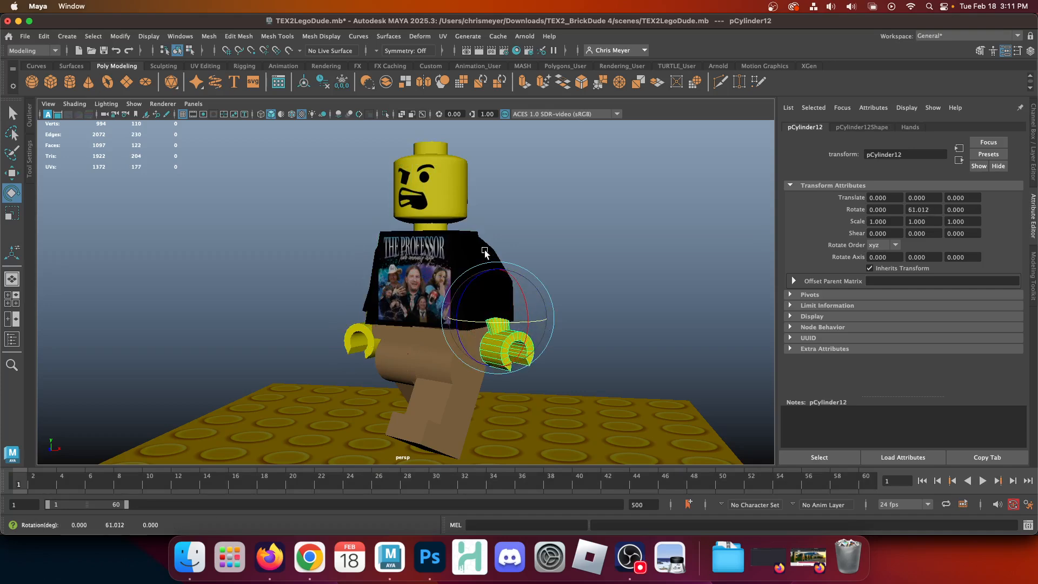
{"action": "key", "text": "Up"}
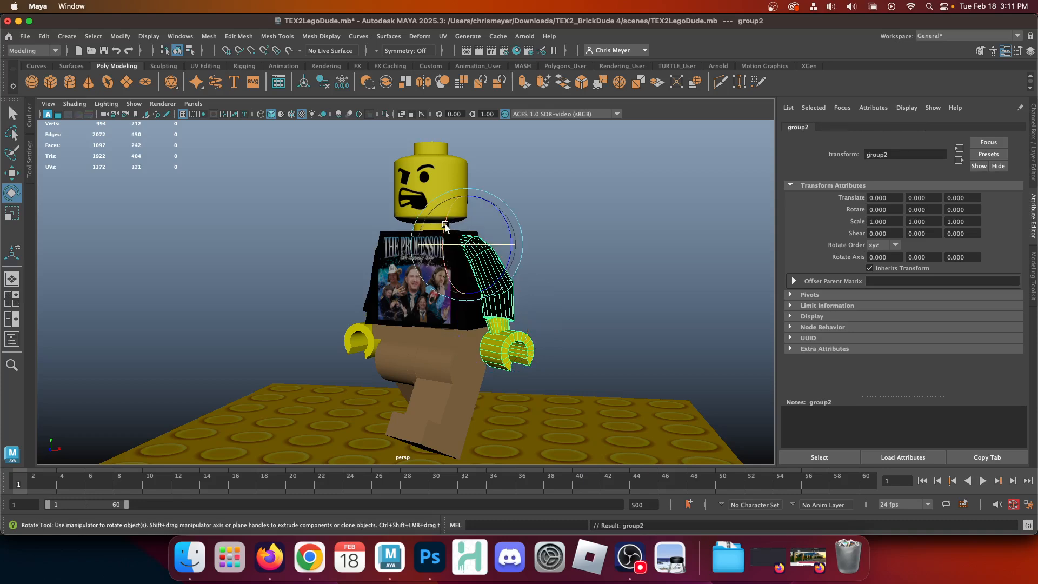
{"action": "left_click_drag", "start_coordinate": [445, 224], "coordinate": [455, 258]}
{"action": "left_click_drag", "start_coordinate": [287, 308], "coordinate": [213, 261], "text": "alt"}
{"action": "left_click_drag", "start_coordinate": [357, 211], "coordinate": [333, 237], "text": "alt"}
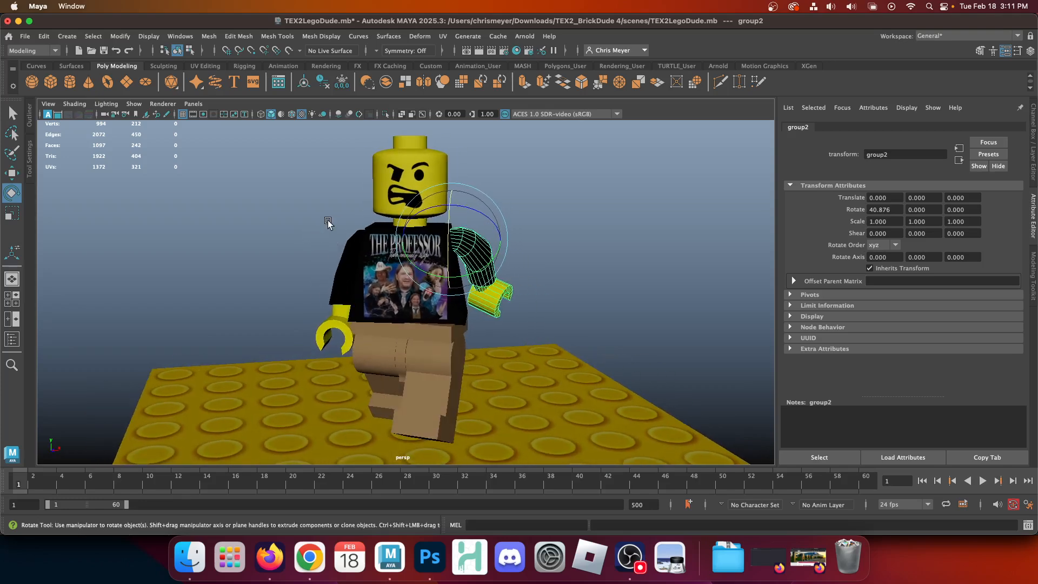
Deselect the left arm group and save the Lego figure scene.
{"action": "left_click", "coordinate": [317, 224]}
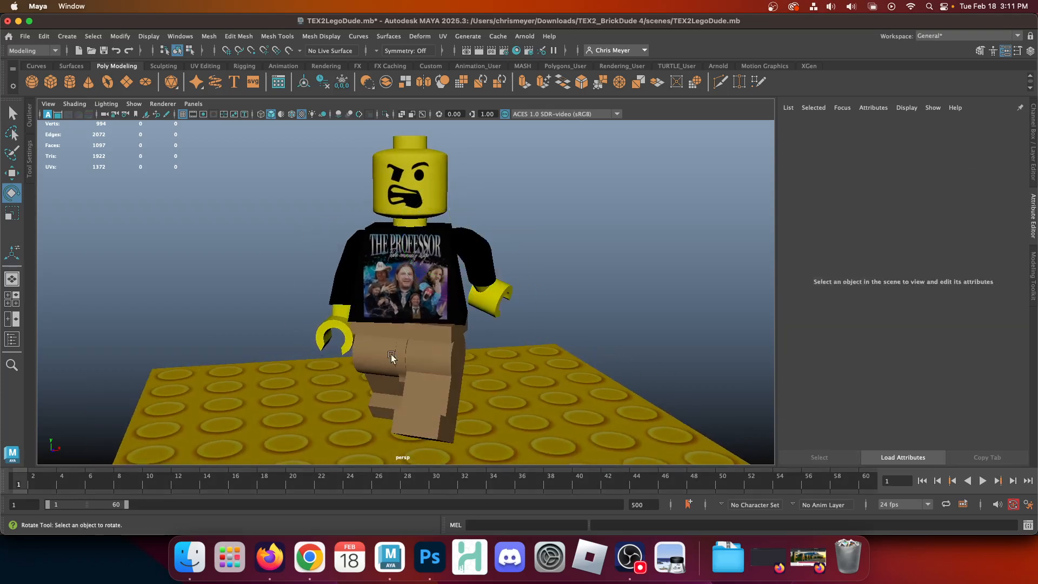
{"action": "left_click", "coordinate": [105, 51]}
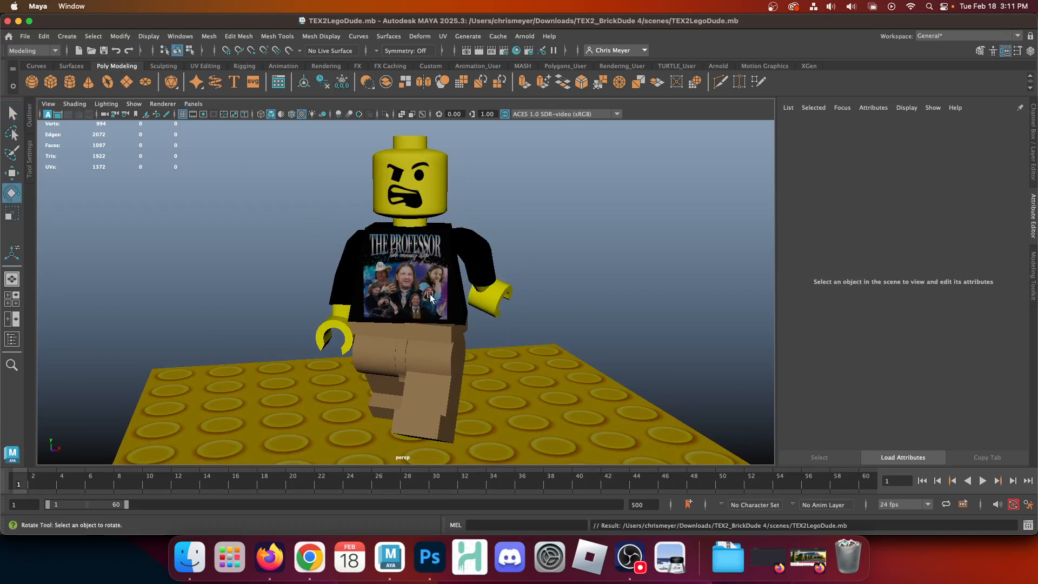
Switch to Finder and compress the TEX2_BrickDude 4 project folder in Downloads into a zip archive.
{"action": "left_click", "coordinate": [190, 554]}
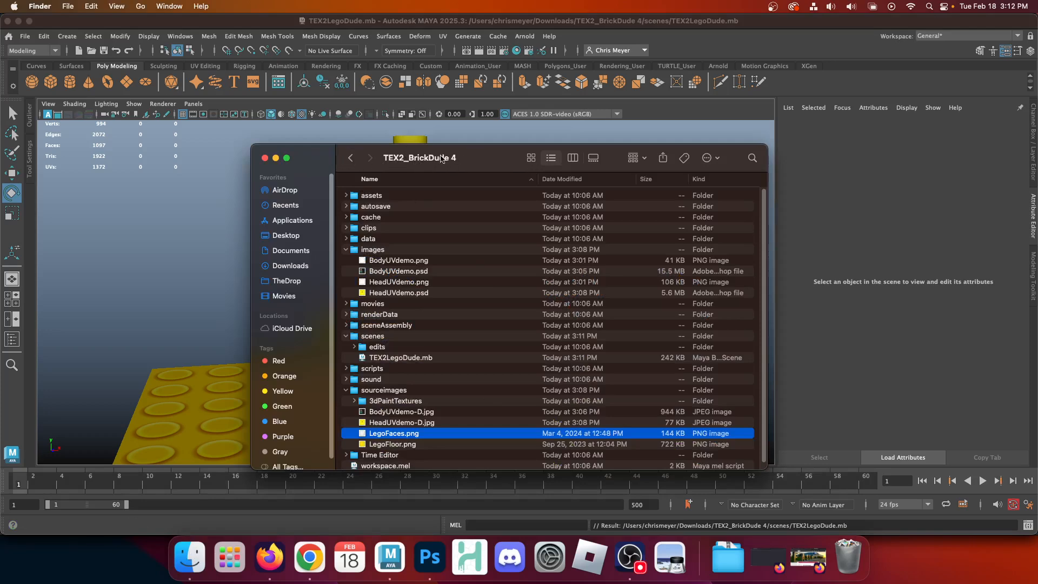
{"action": "left_click", "coordinate": [352, 159]}
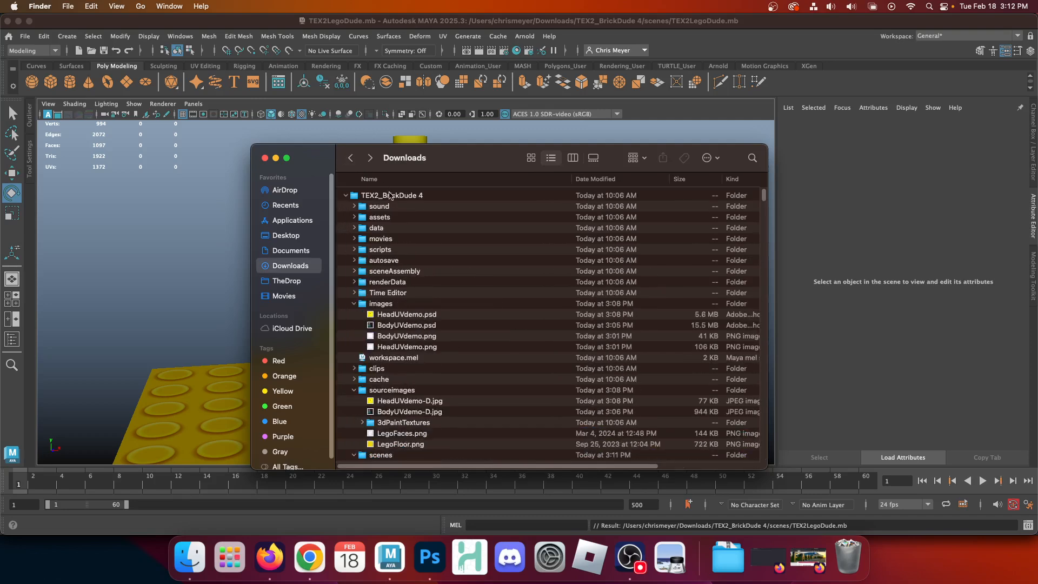
{"action": "left_click", "coordinate": [346, 196]}
{"action": "left_click", "coordinate": [383, 196]}
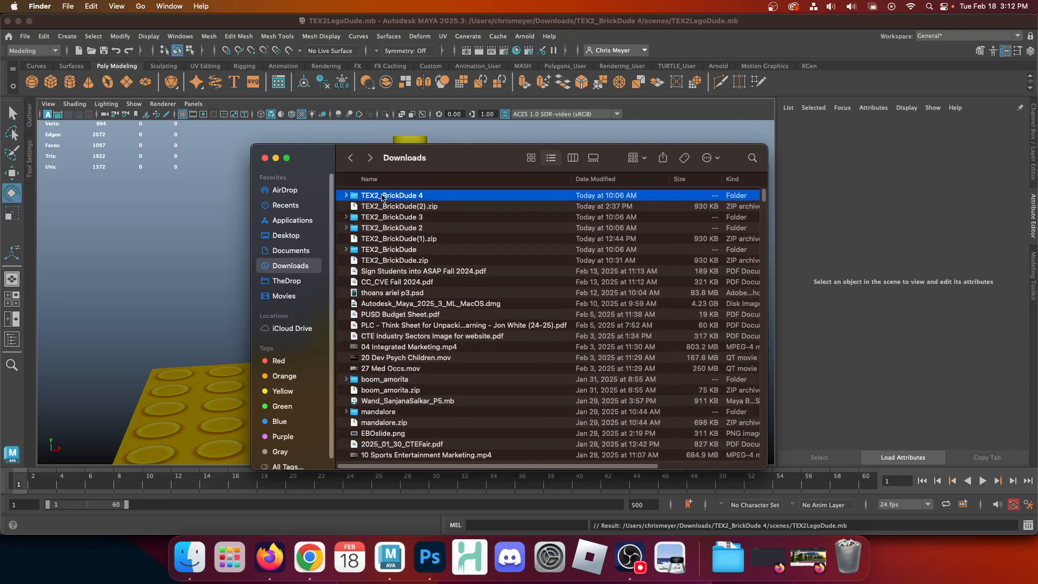
{"action": "right_click", "coordinate": [394, 199]}
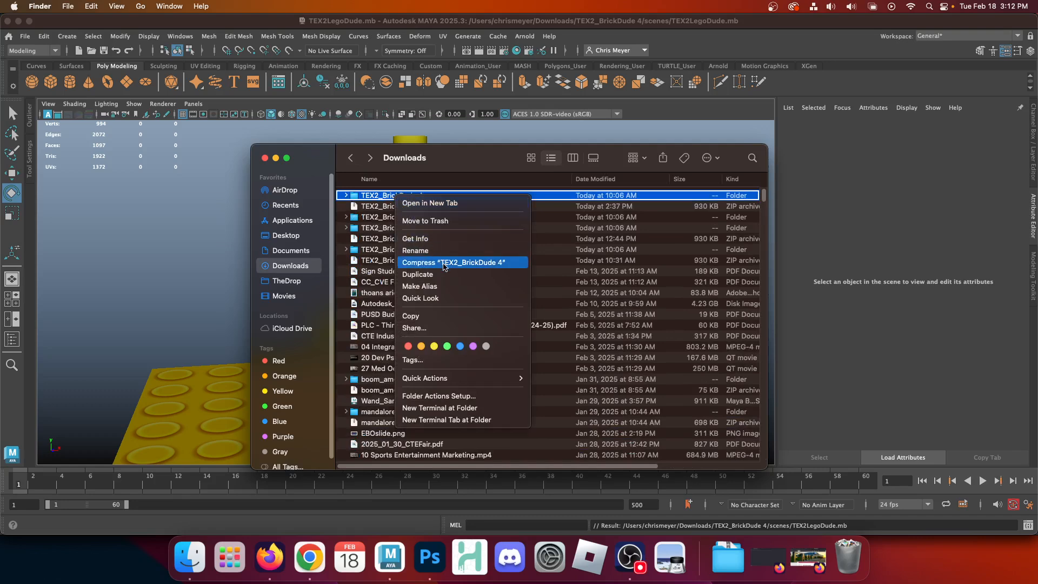
{"action": "left_click", "coordinate": [443, 263]}
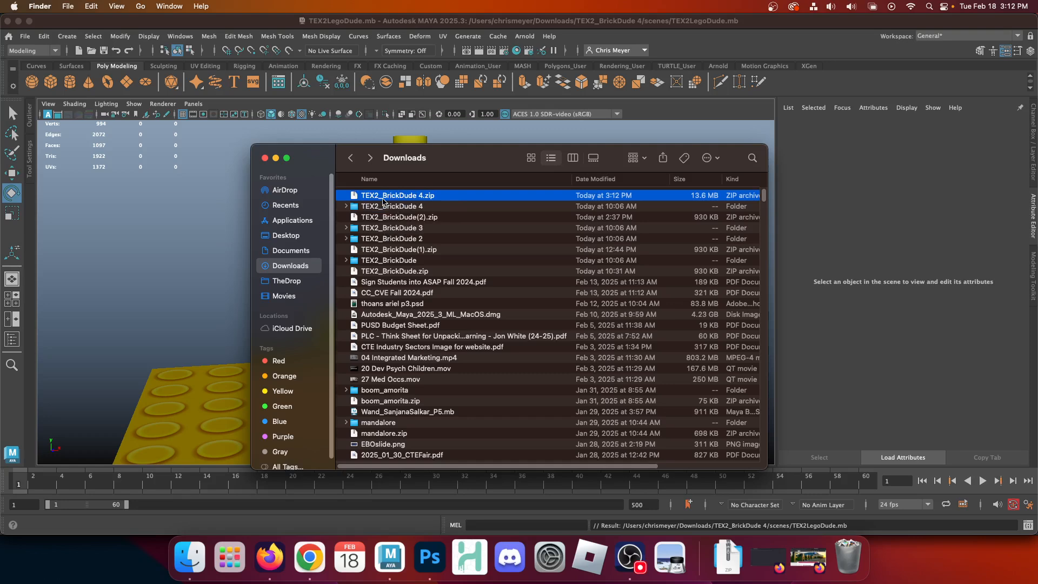
Rename the TEX2_BrickDude 4.zip archive to 357 followed by the student's surname and TEX2, keeping the .zip extension.
{"action": "left_click", "coordinate": [382, 195]}
{"action": "key", "text": "Escape"}
{"action": "right_click", "coordinate": [411, 194]}
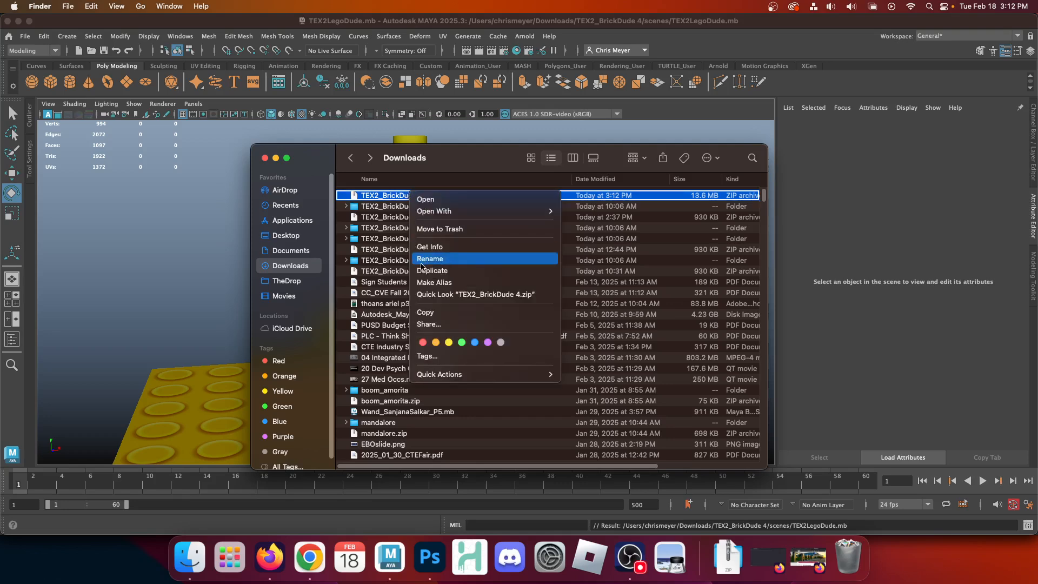
{"action": "left_click", "coordinate": [390, 201]}
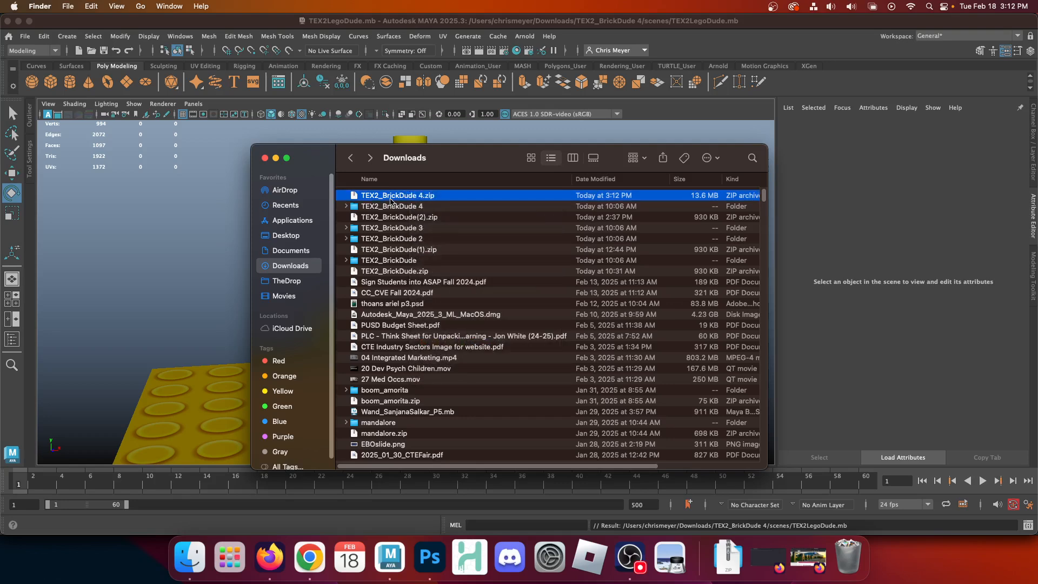
{"action": "left_click", "coordinate": [390, 199]}
{"action": "key", "text": "BackSpace"}
{"action": "type", "text": "357"}
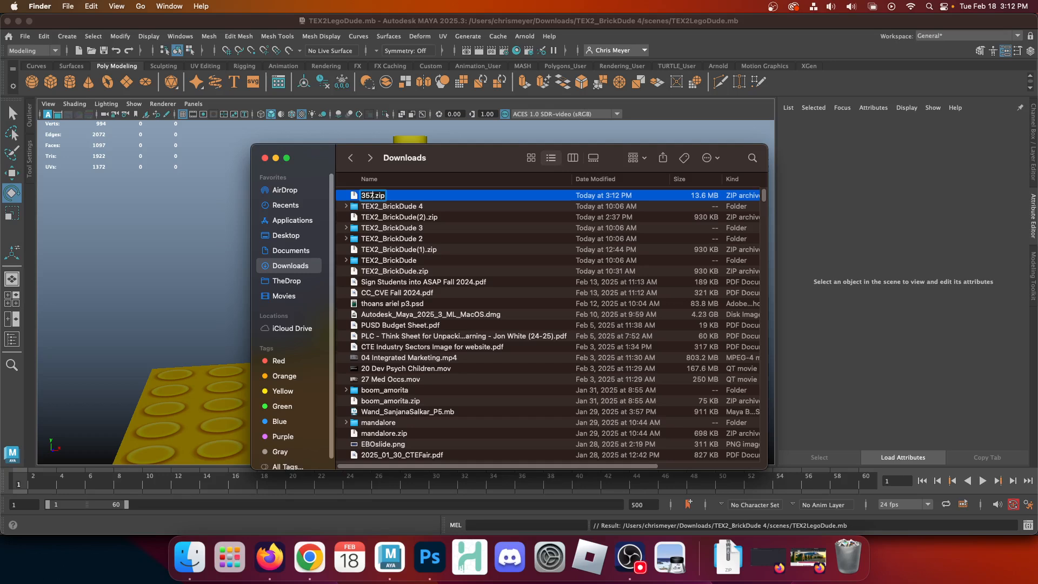
{"action": "type", "text": "MeyerTEX2"}
{"action": "key", "text": "Return"}
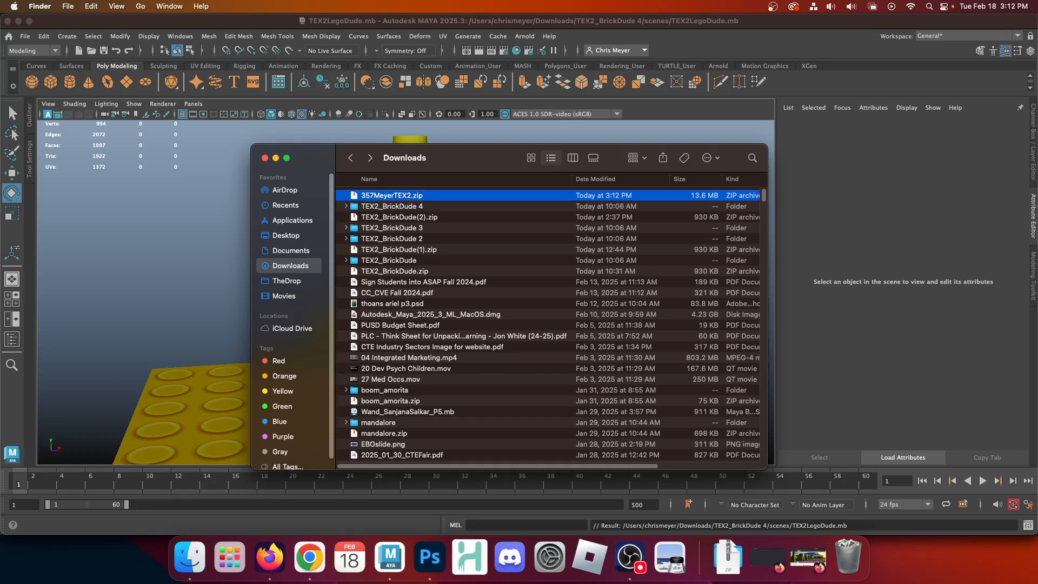